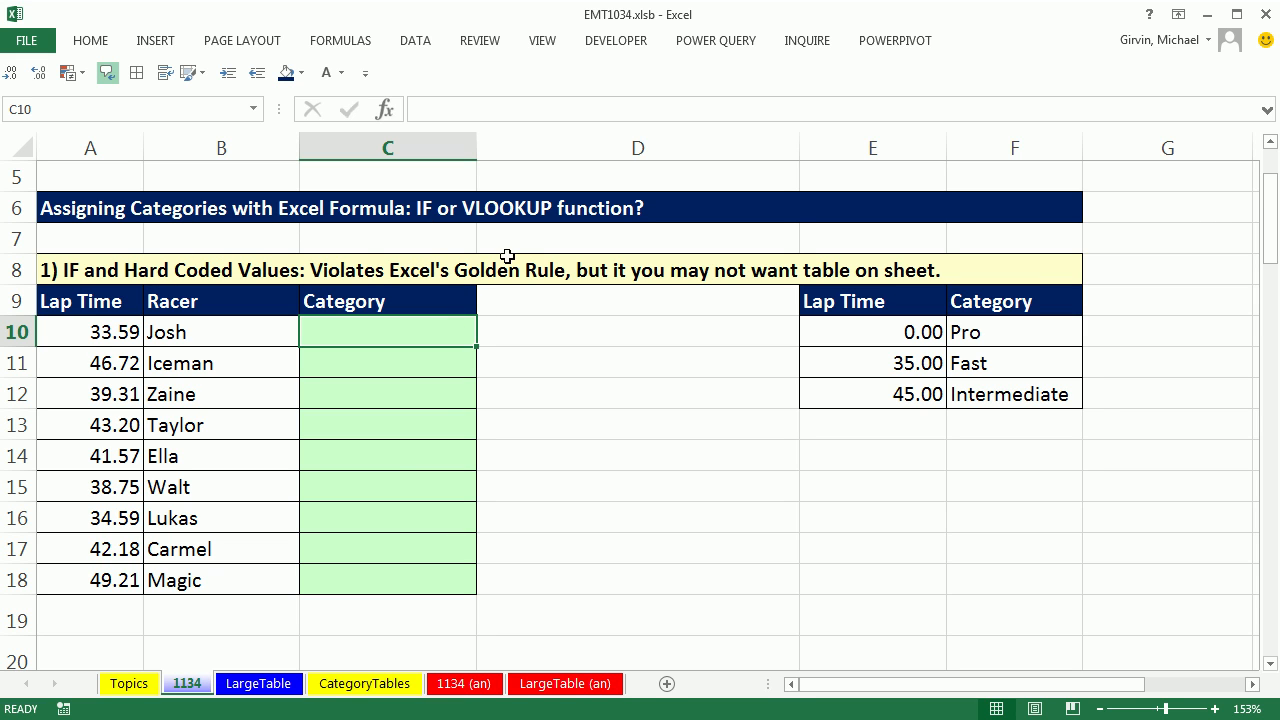
# - Review the topic list on the Topics sheet, and examine the lap time category table in E9:F12 on sheet 1134
pyautogui.click(128, 683)
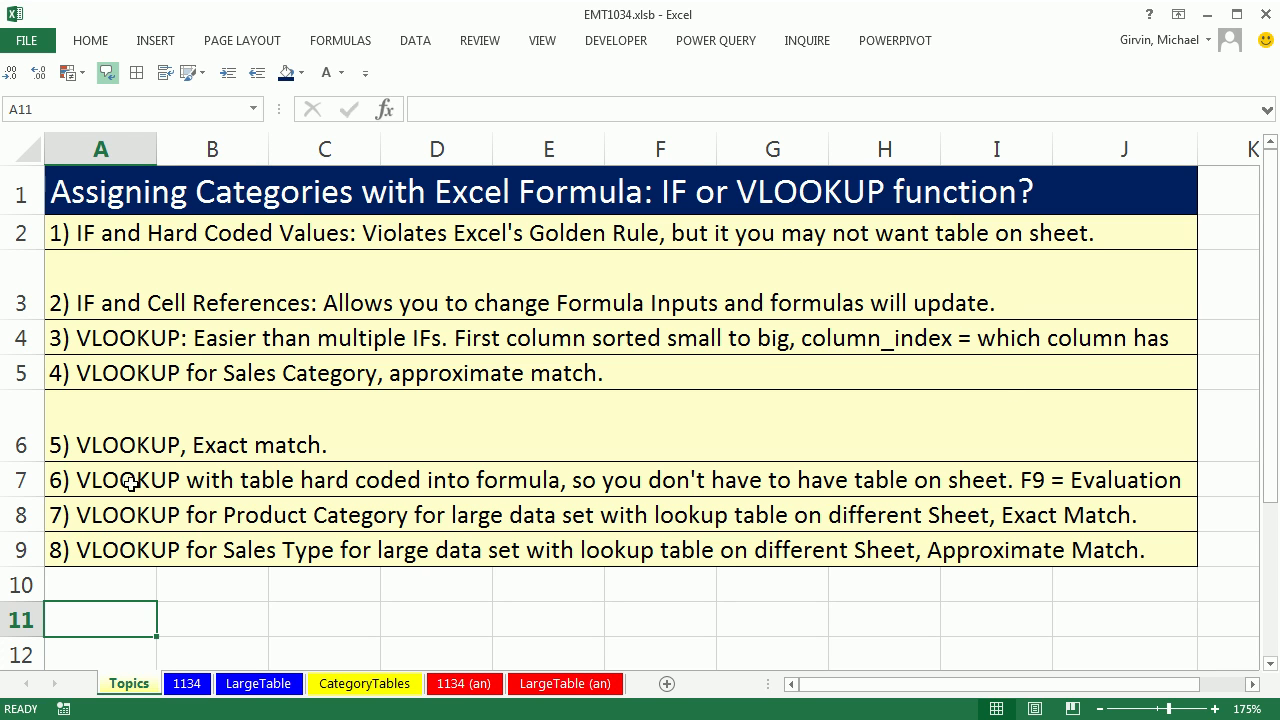
pyautogui.click(189, 684)
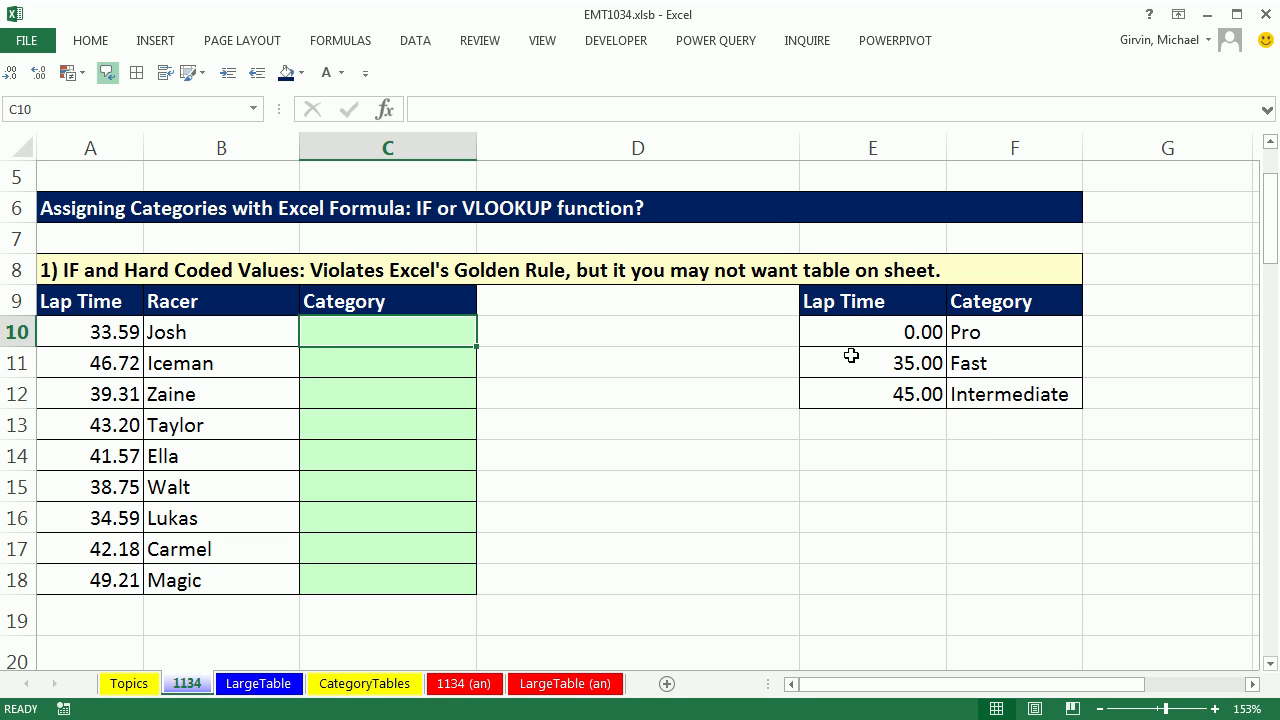
pyautogui.click(829, 332)
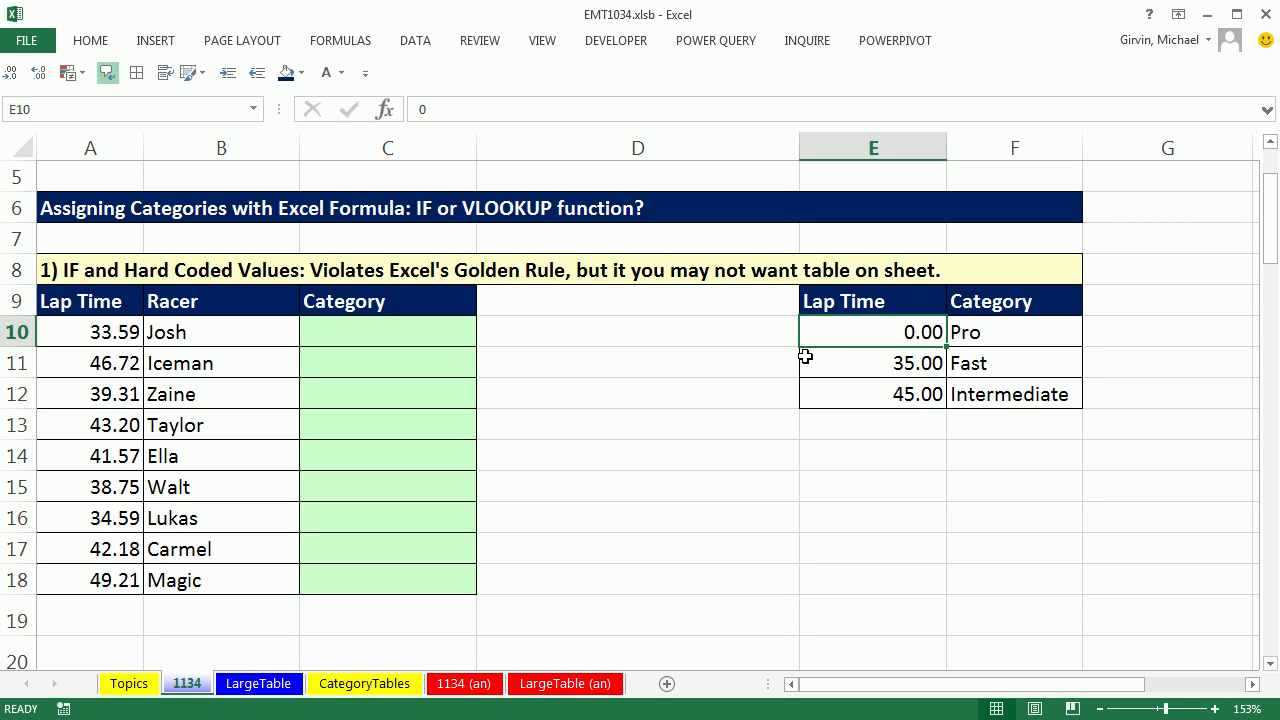
pyautogui.click(866, 391)
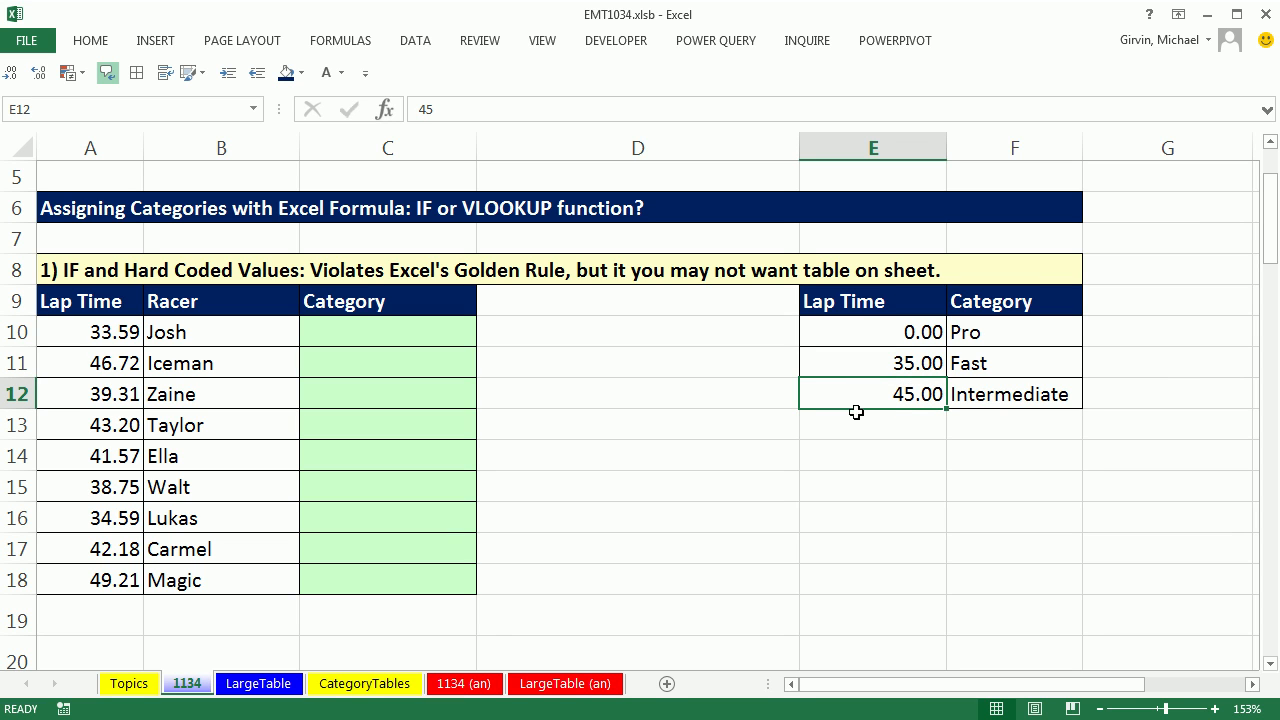
pyautogui.click(1020, 394)
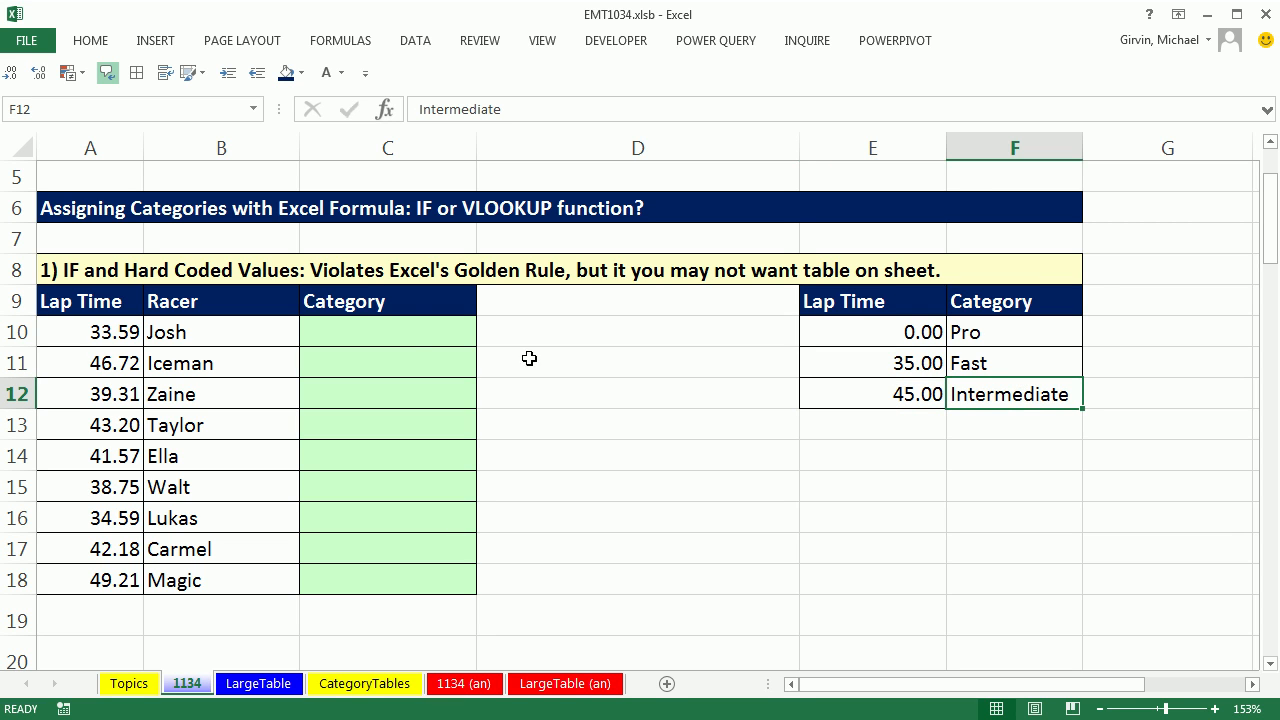
# - Begin an IF function in cell C10 for the first racer's category
pyautogui.click(400, 333)
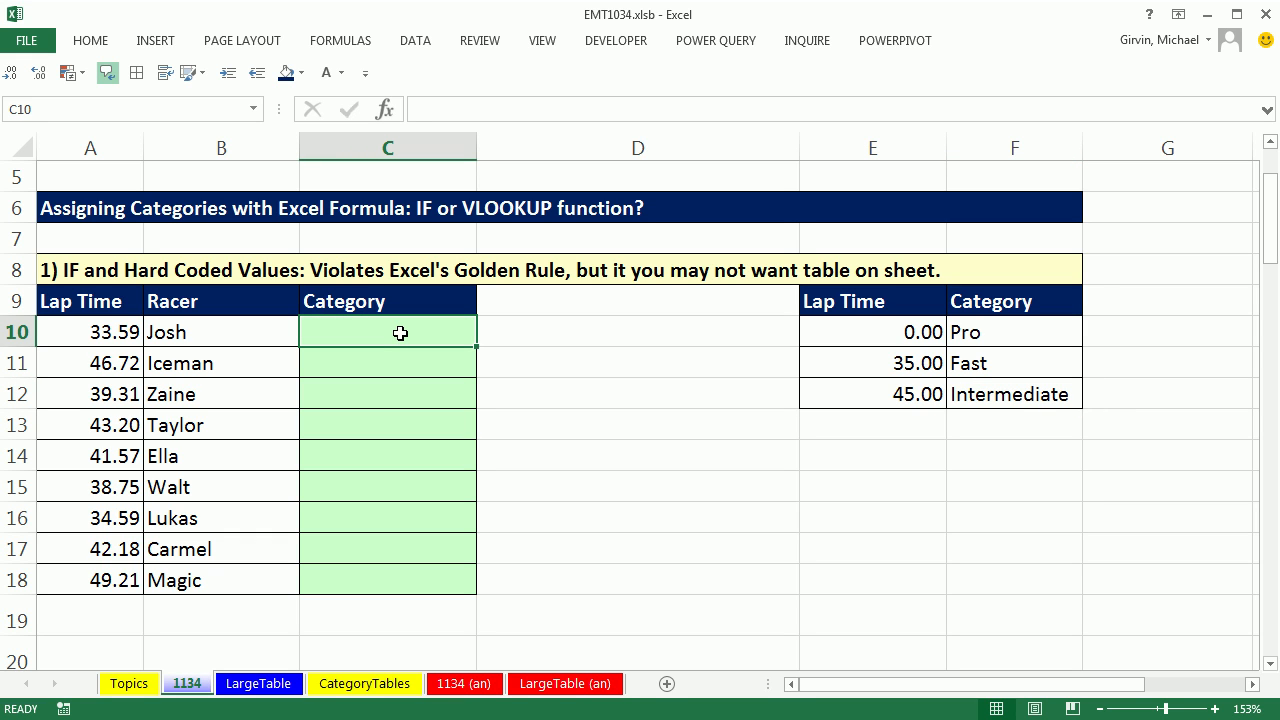
pyautogui.write('=')
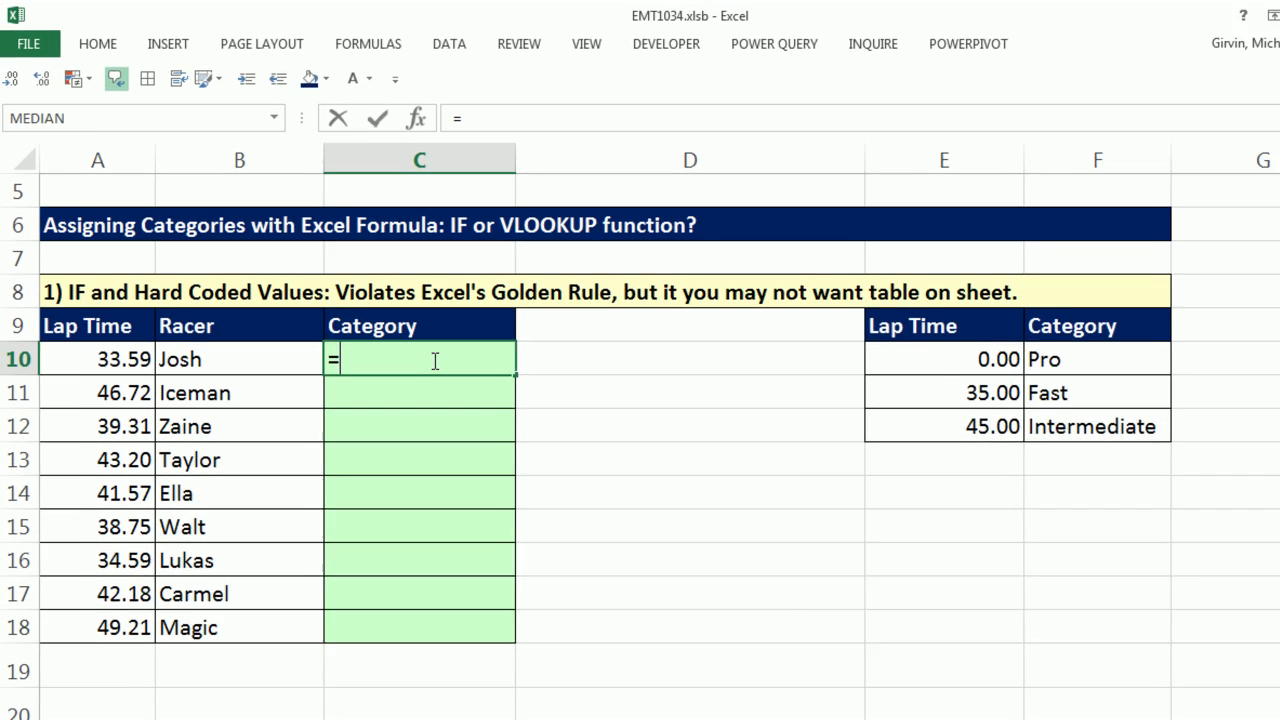
pyautogui.write('if')
pyautogui.press('Tab')
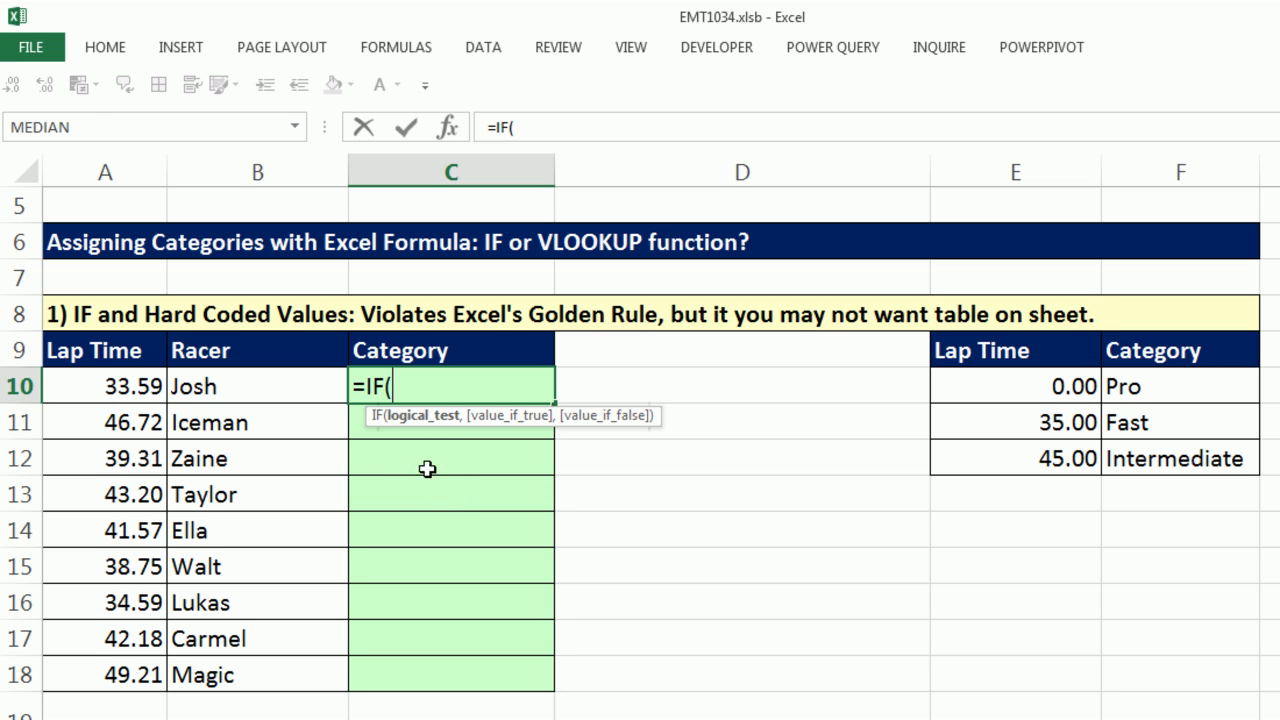
pyautogui.write(',')
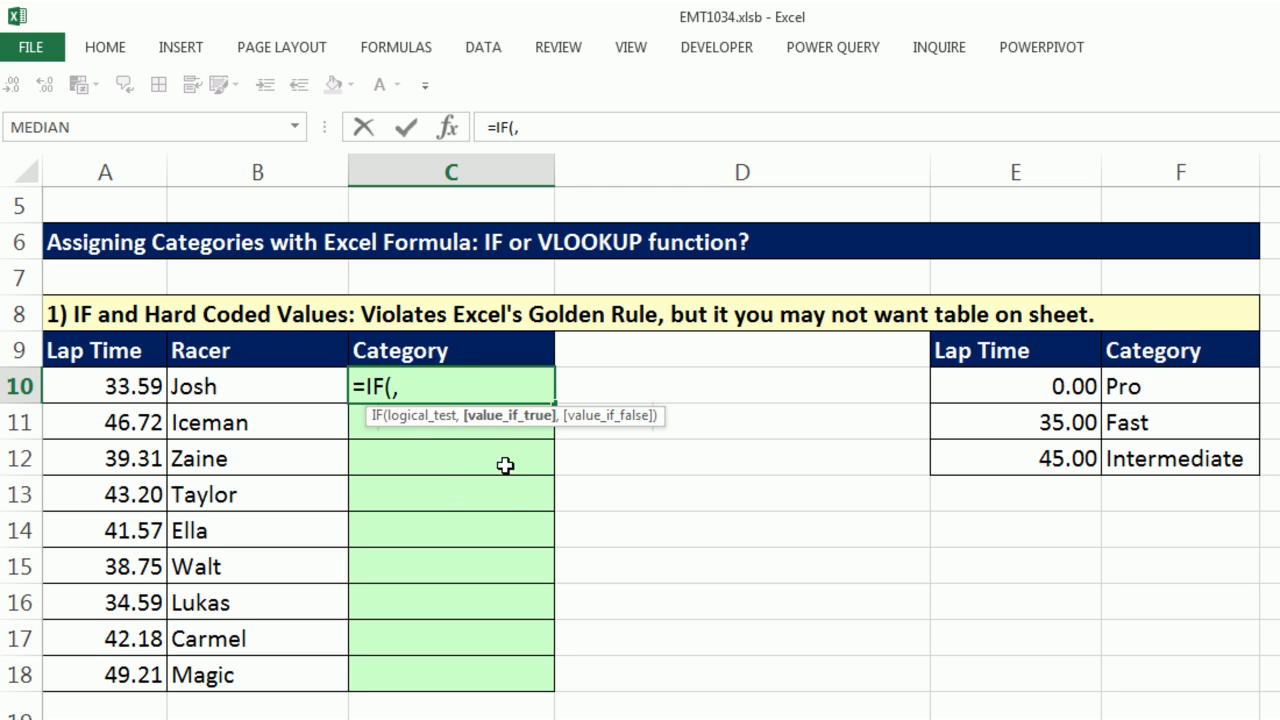
pyautogui.write(',')
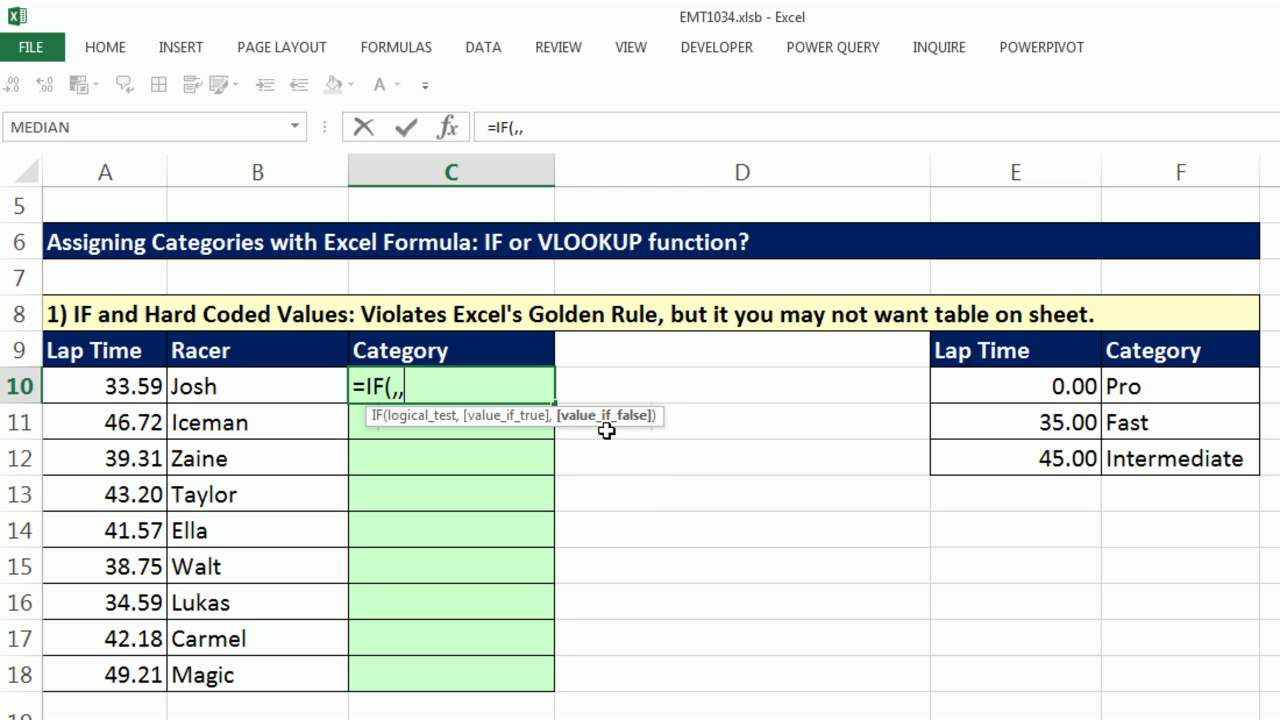
pyautogui.press('BackSpace')
pyautogui.press('BackSpace')
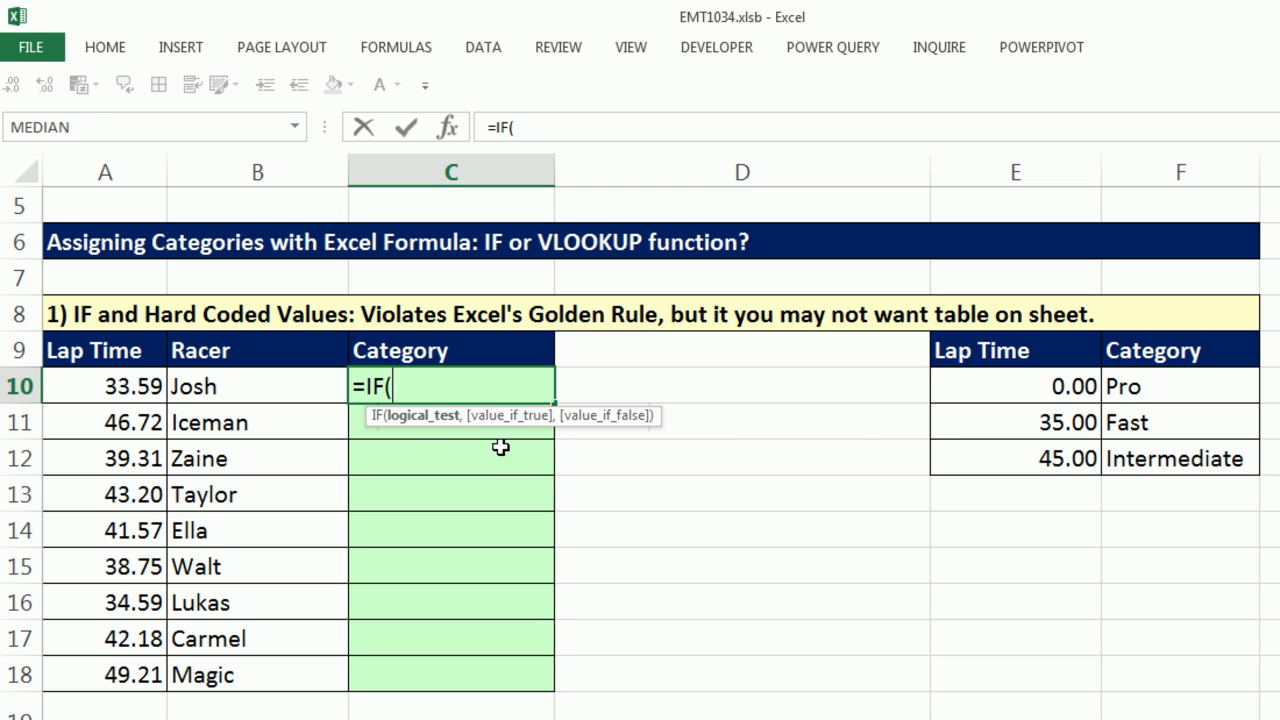
# - Make the IF in C10 test A10<35 and return "Pro" when true
pyautogui.click(103, 387)
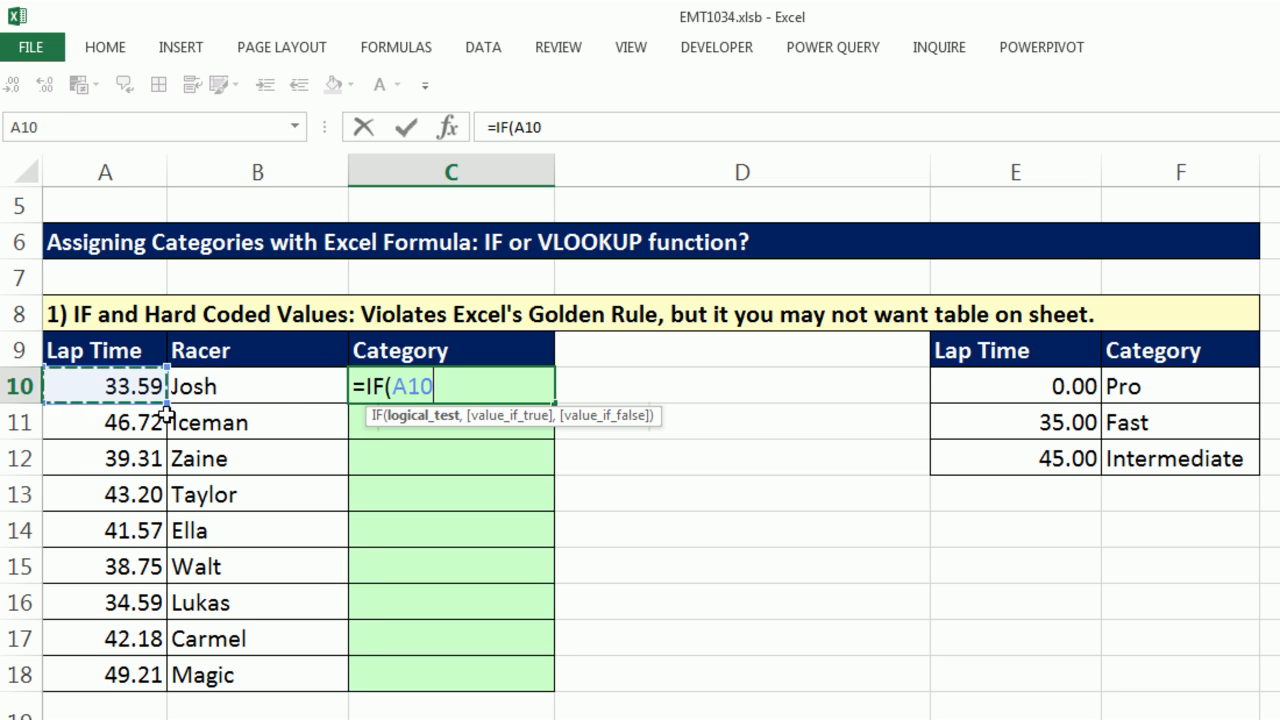
pyautogui.write('<35')
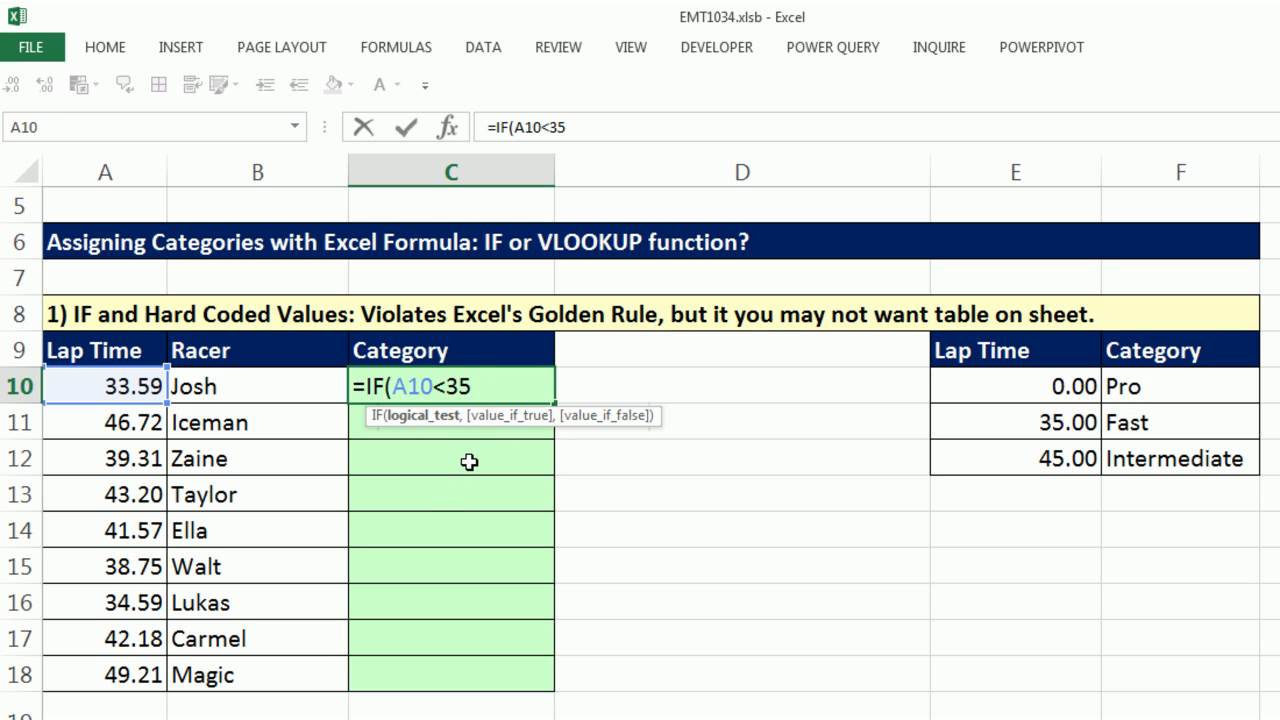
pyautogui.write(',')
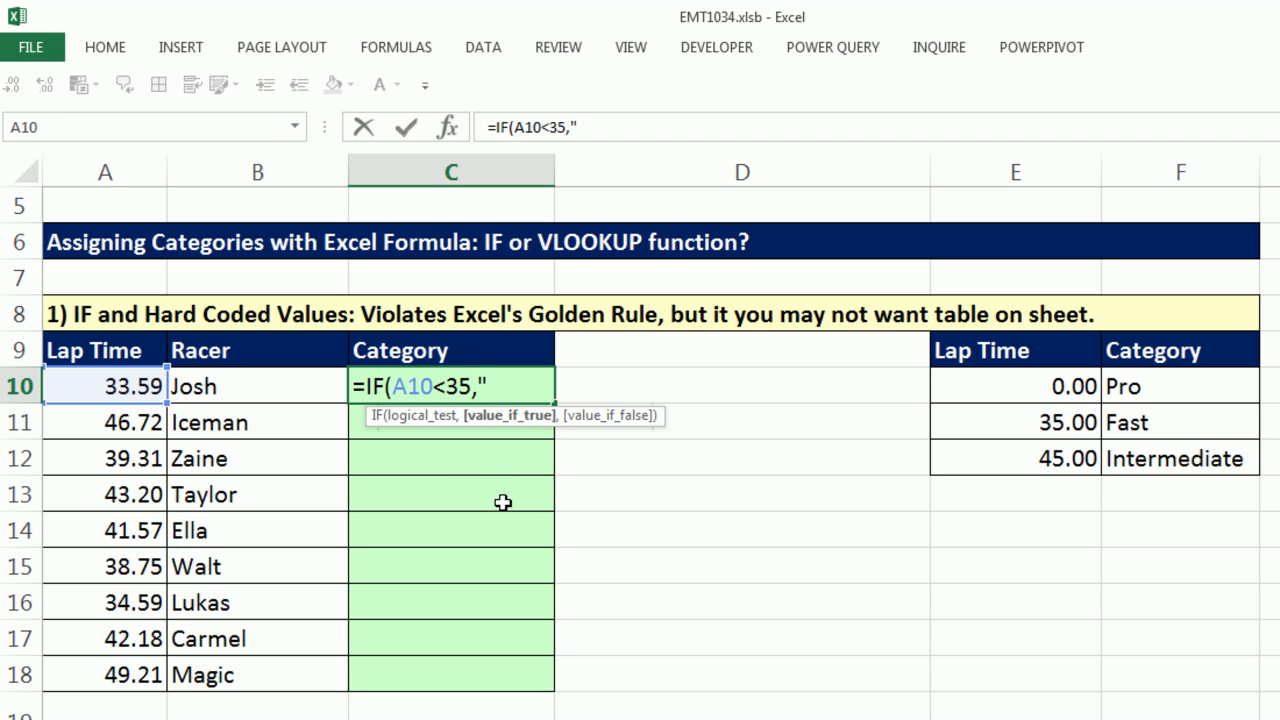
pyautogui.write('"Pro"')
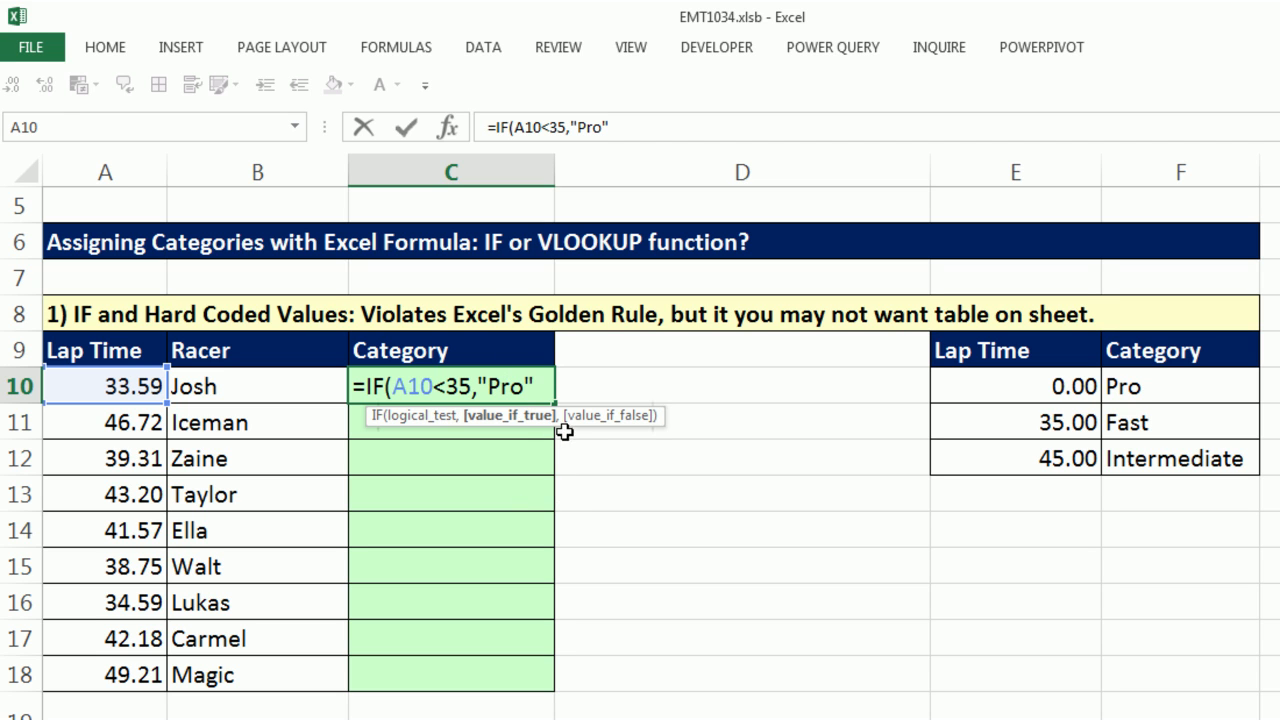
pyautogui.write(',')
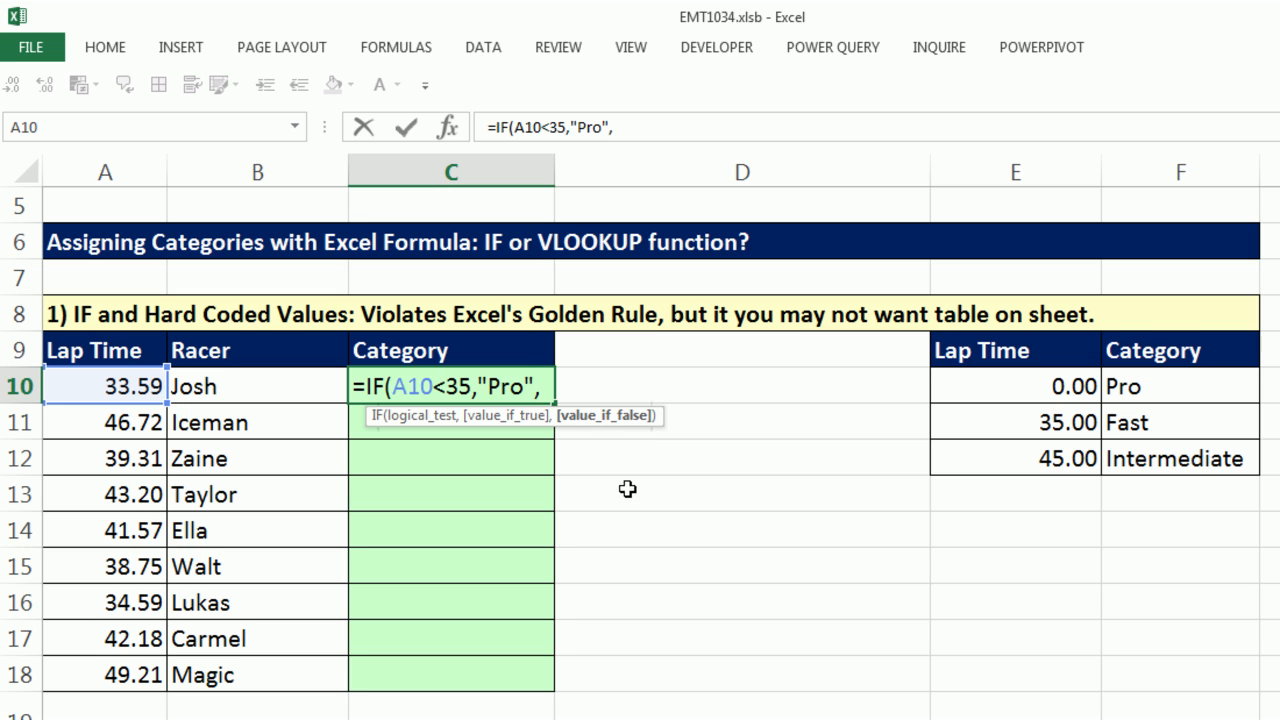
# - Nest a second IF as the false value, testing A10<45 and returning "Fast" when true
pyautogui.write('if')
pyautogui.press('Tab')
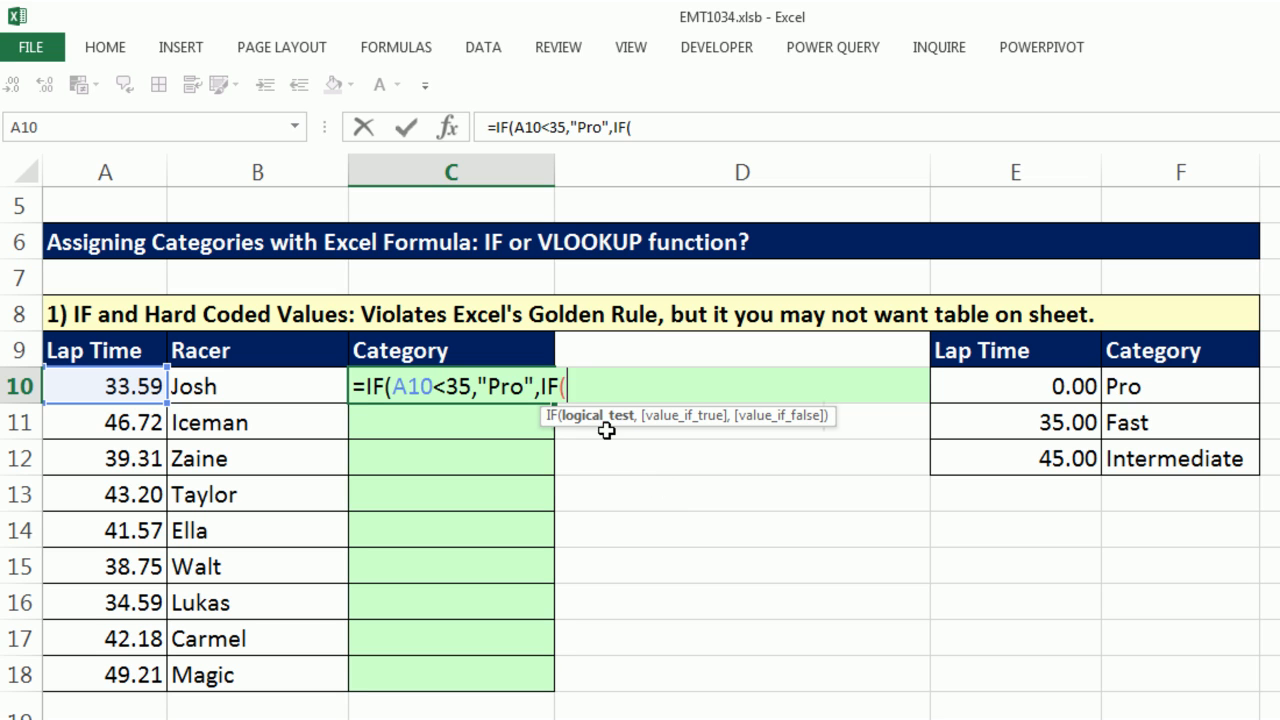
pyautogui.click(90, 386)
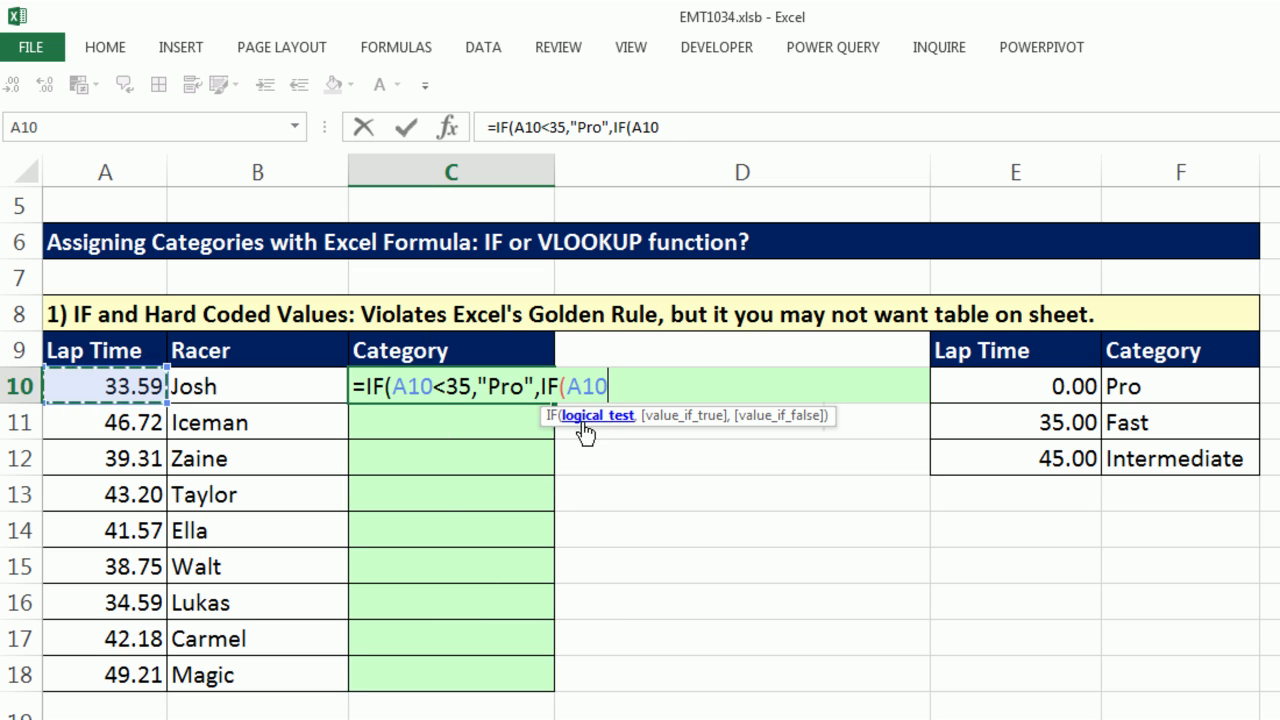
pyautogui.click(395, 392)
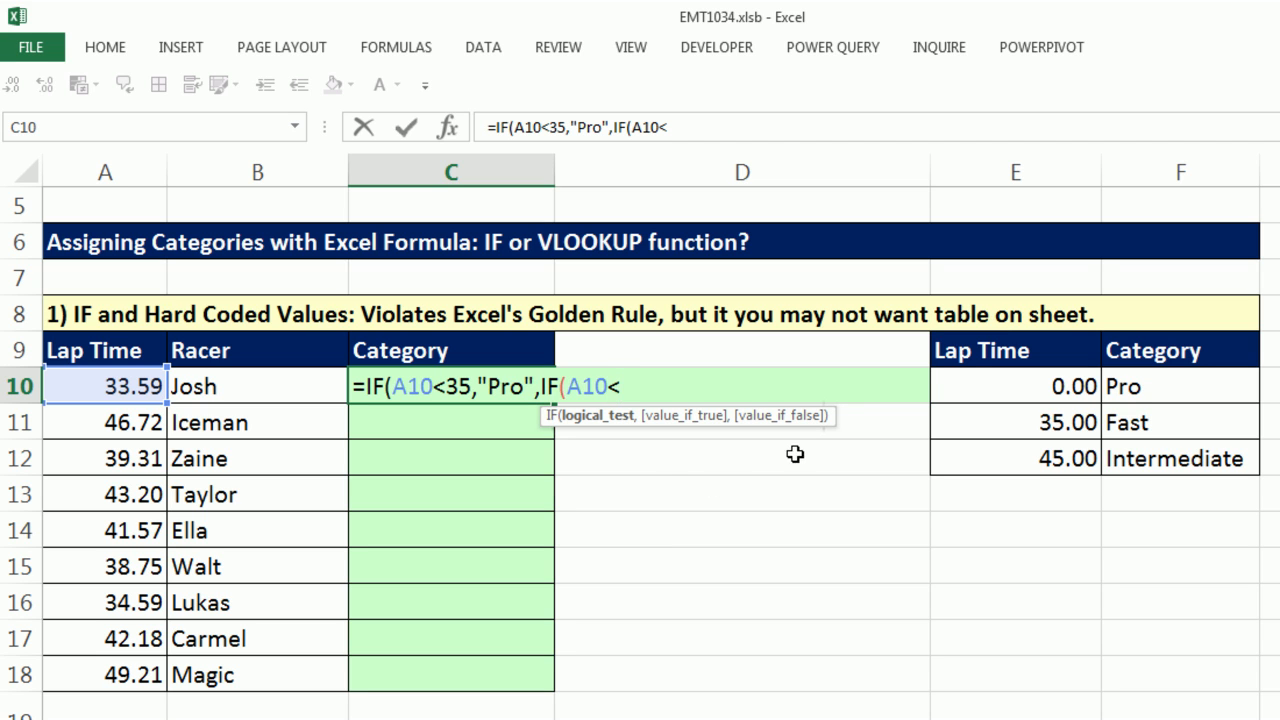
pyautogui.write('45')
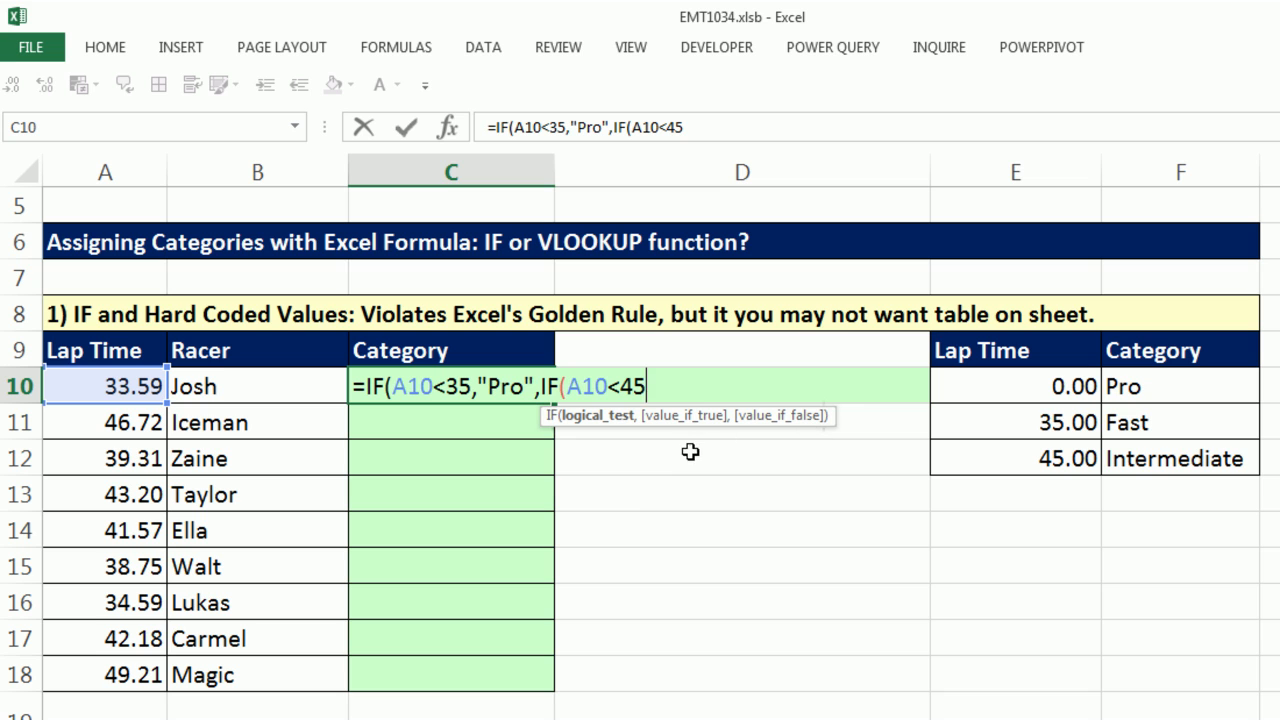
pyautogui.write(',"Fast')
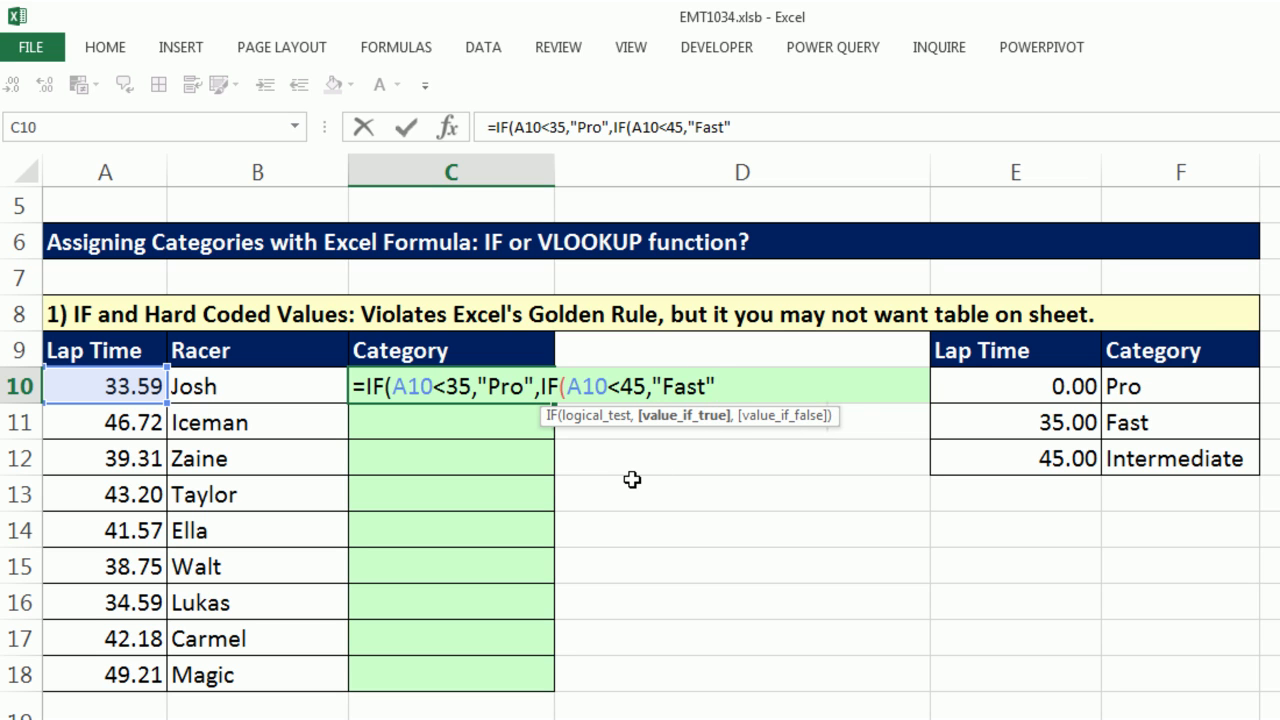
# - Complete the nested IF with "Intermediate" as the final false value, enter it in C10 and copy it down to C18
pyautogui.write('","I')
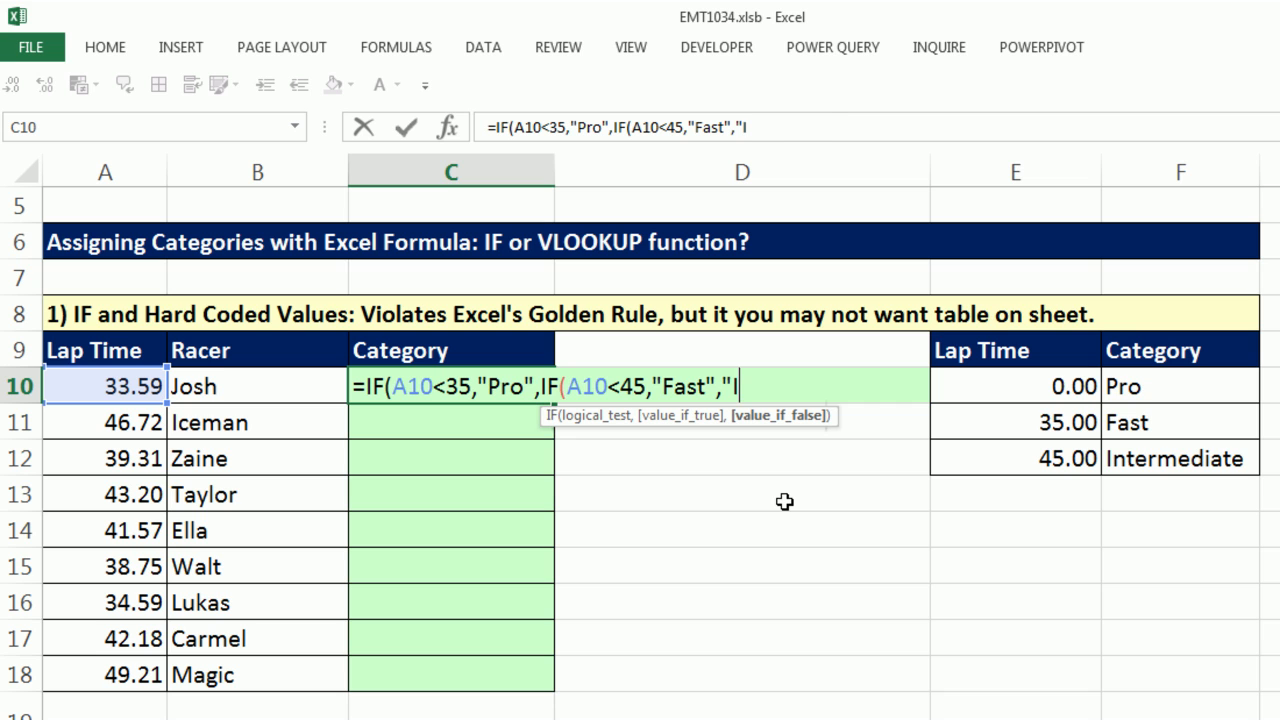
pyautogui.write('ntermediate"')
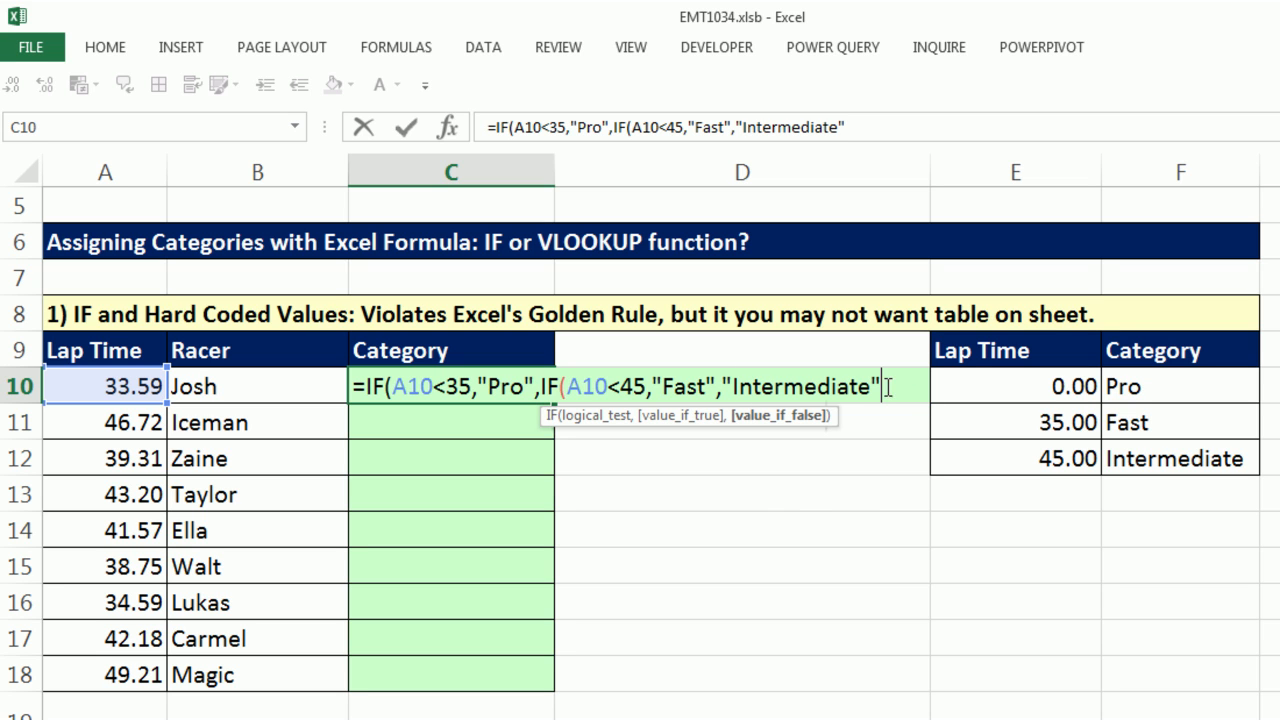
pyautogui.write(')')
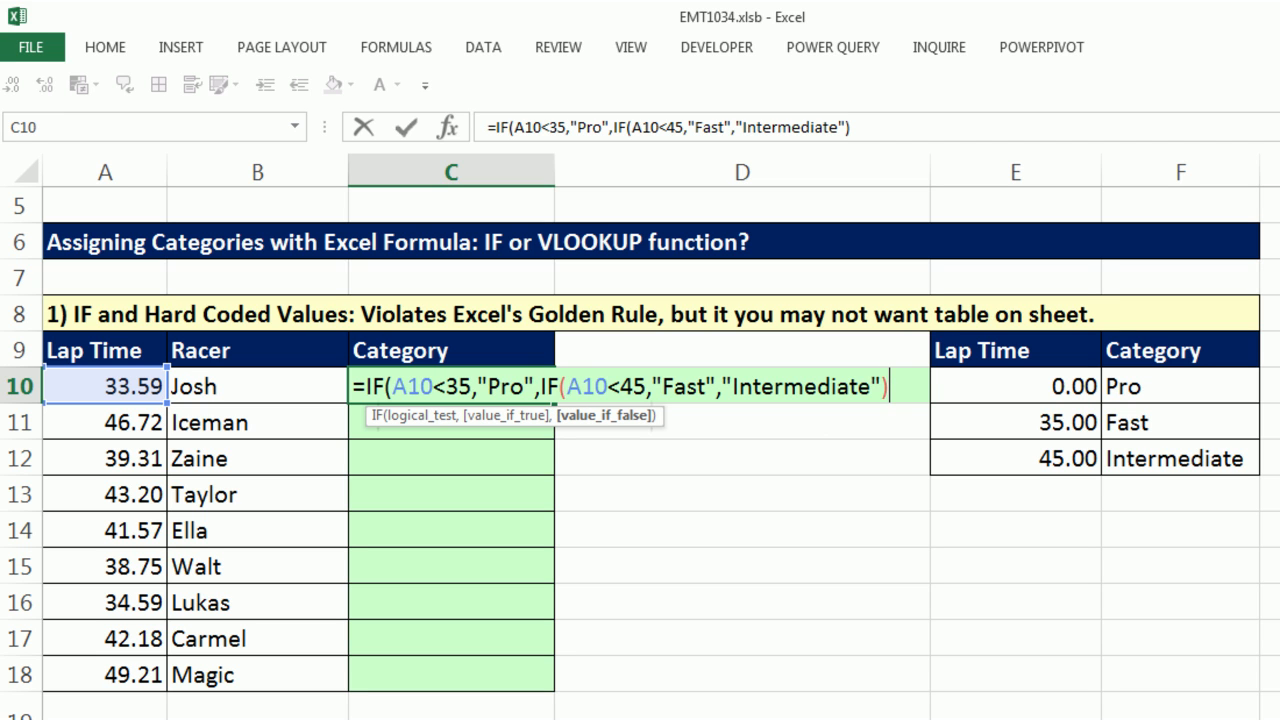
pyautogui.write(')')
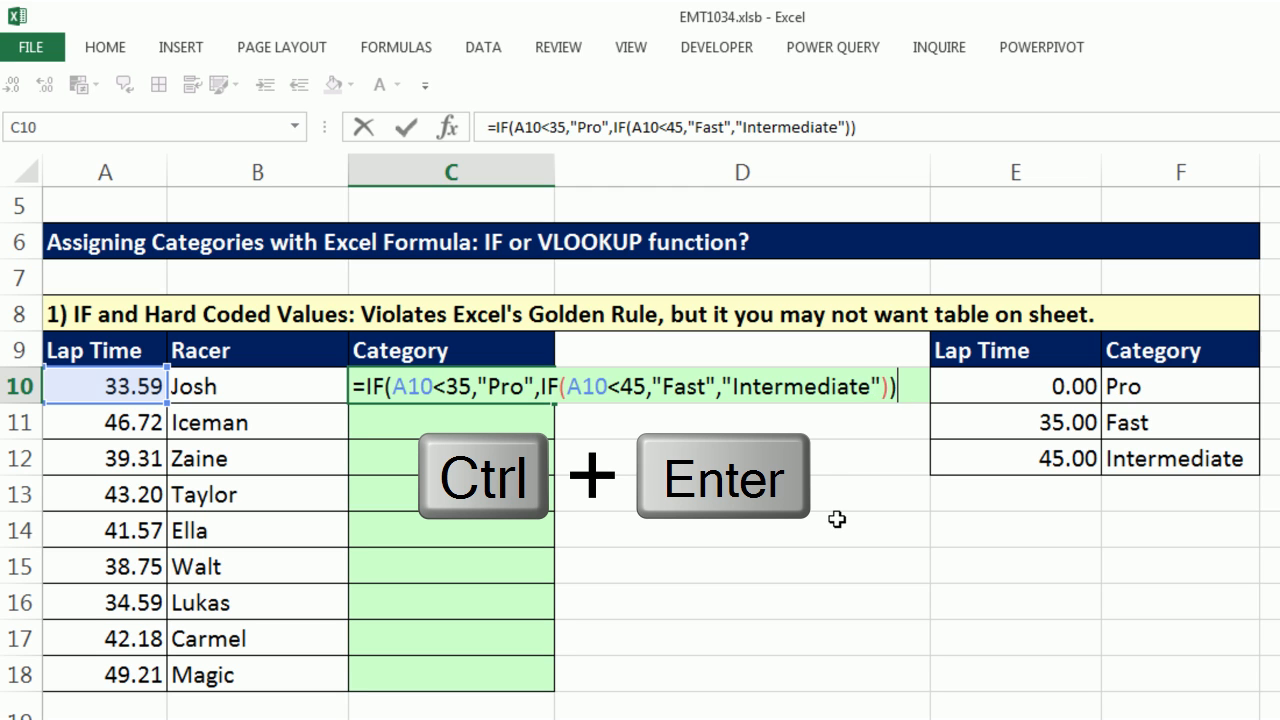
pyautogui.hotkey('ctrl', 'Return')
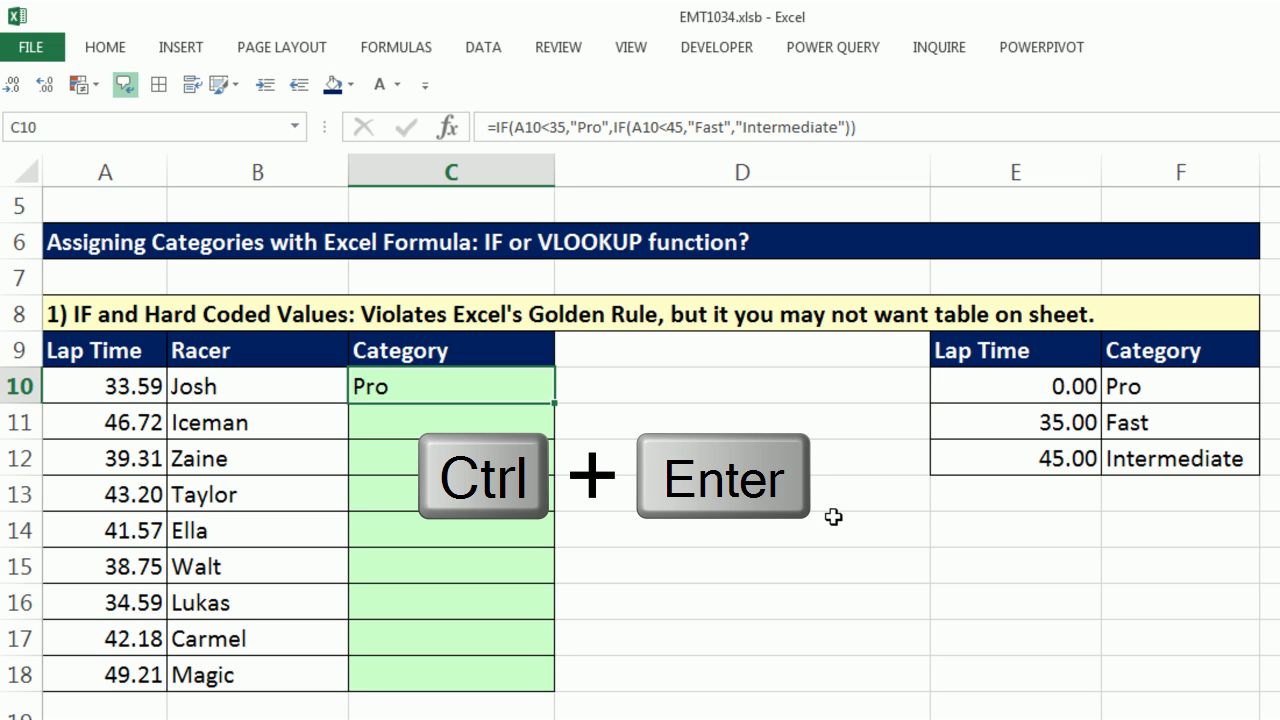
pyautogui.doubleClick(555, 405)
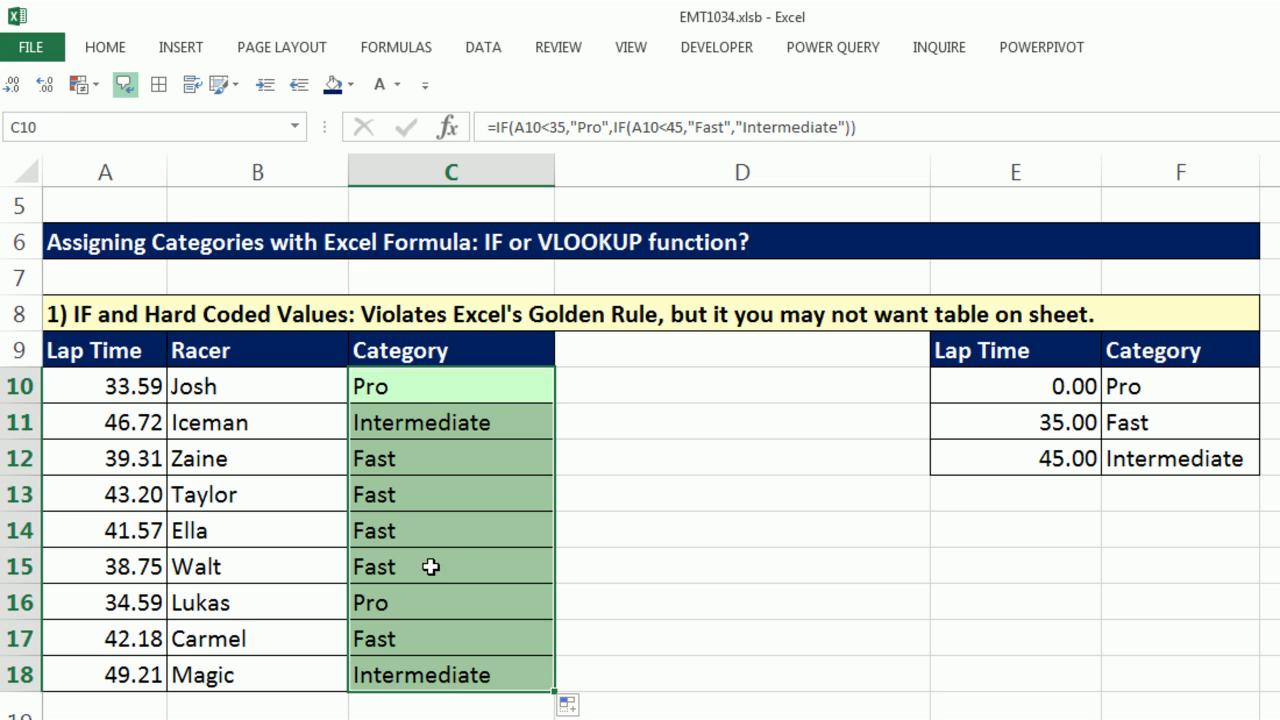
# - Check the cell references and hard-coded values in the formulas of C18 and C10
pyautogui.click(459, 683)
pyautogui.press('F2')
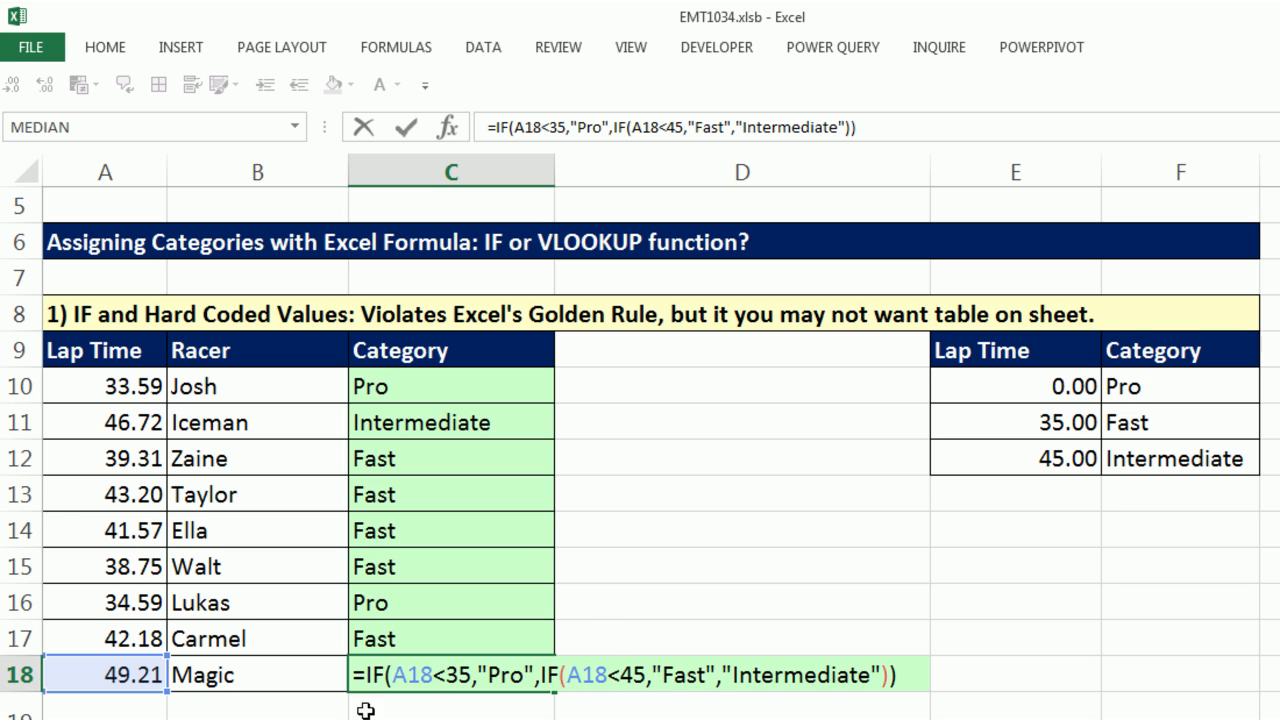
pyautogui.press('Escape')
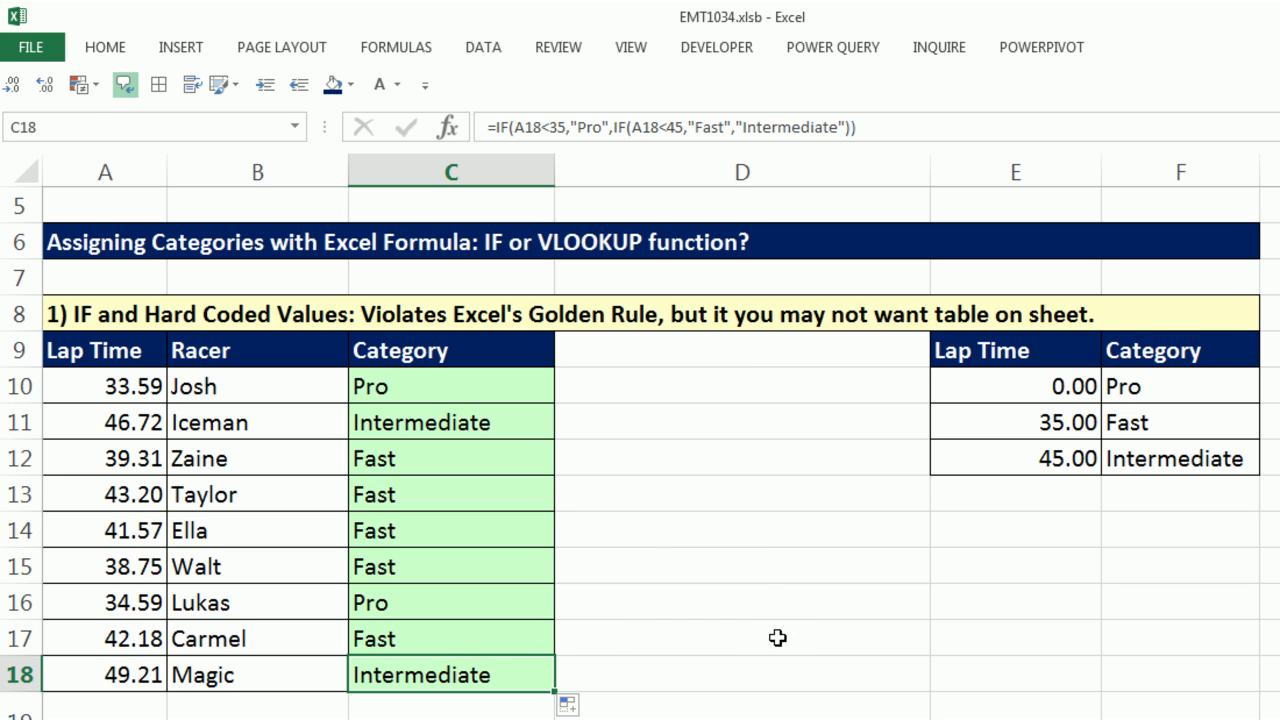
pyautogui.doubleClick(471, 387)
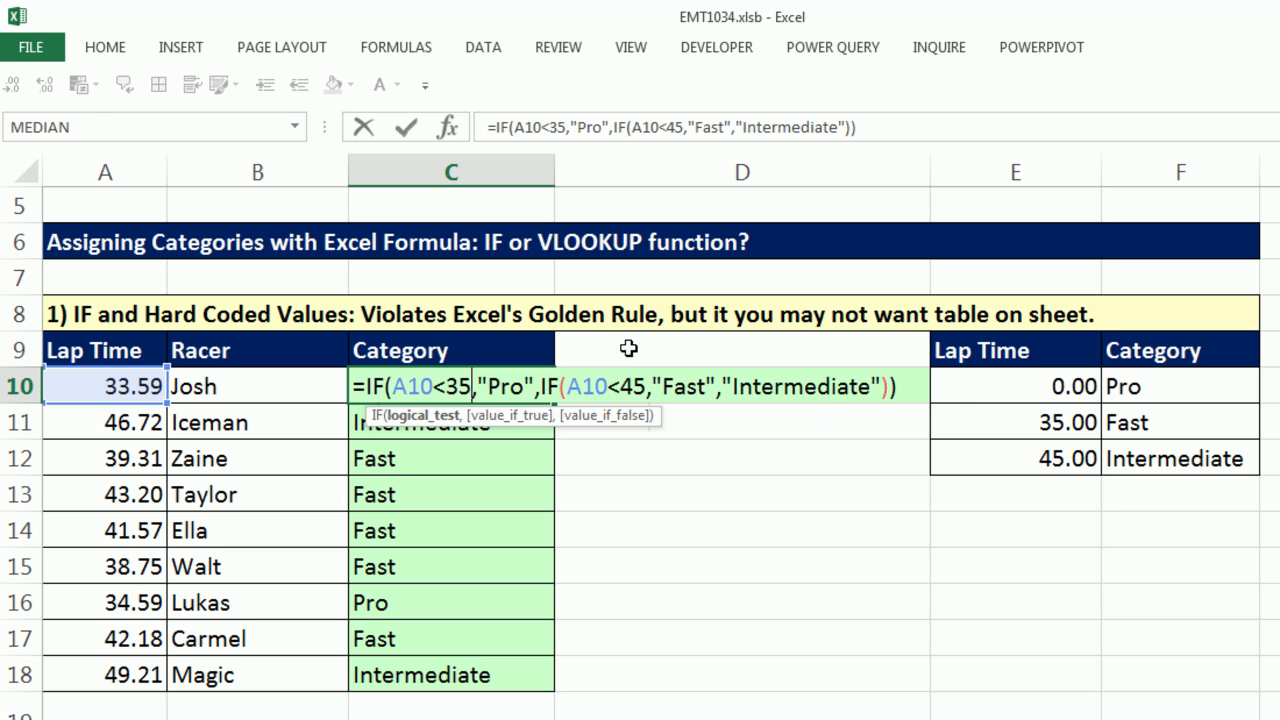
pyautogui.hotkey('ctrl', 'Return')
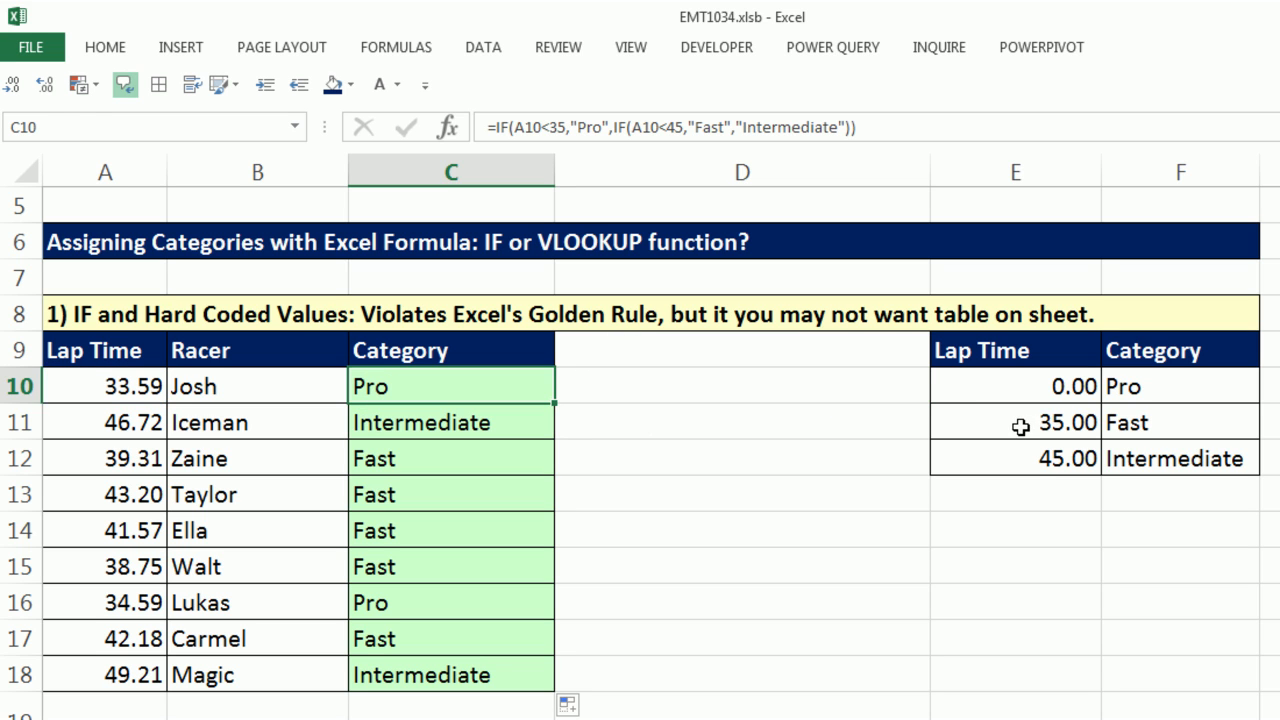
# - Try a Fast lap time threshold of 37 in E11 to test the hard-coded formulas, and undo the change
pyautogui.click(1012, 424)
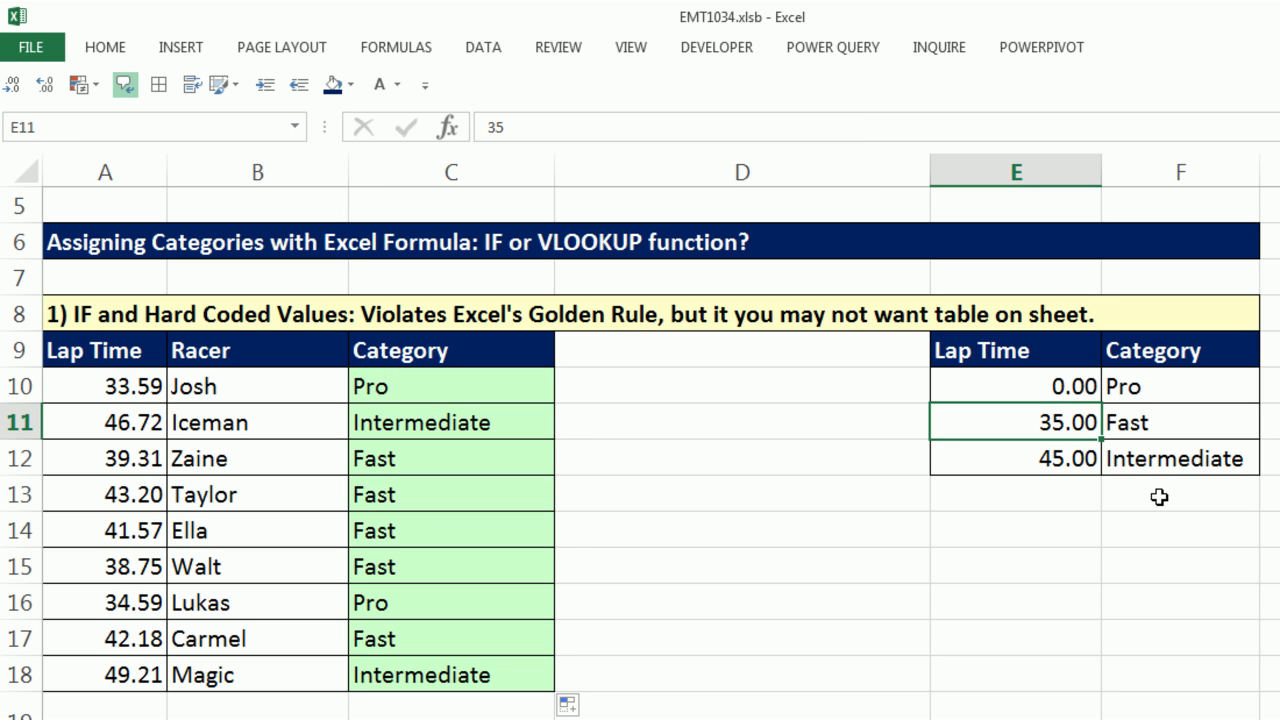
pyautogui.write('3')
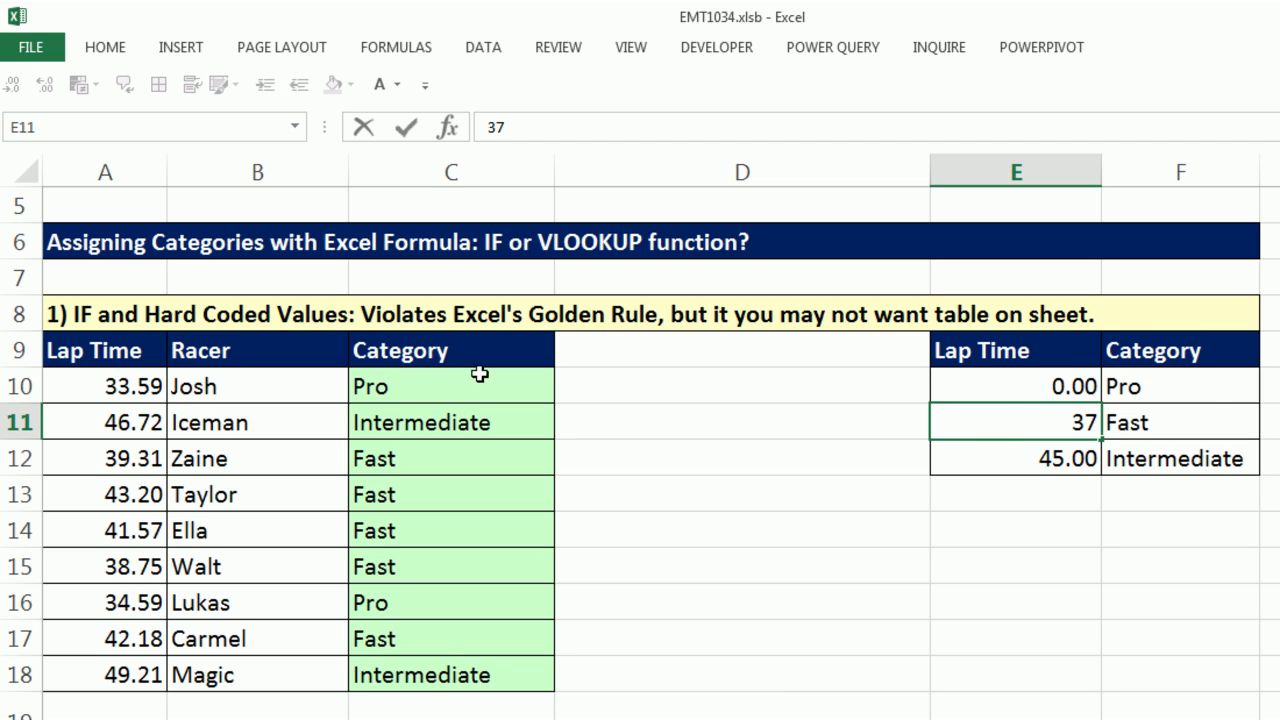
pyautogui.write('7')
pyautogui.hotkey('ctrl', 'Return')
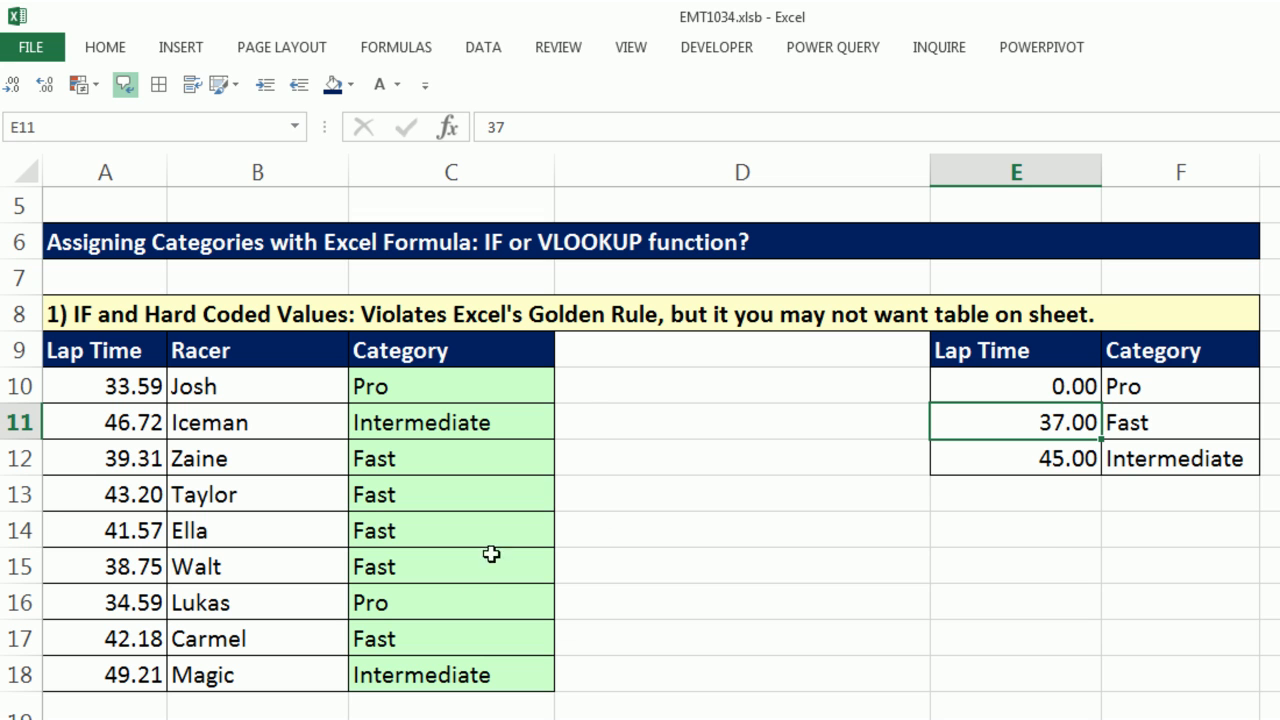
pyautogui.hotkey('ctrl', 'z')
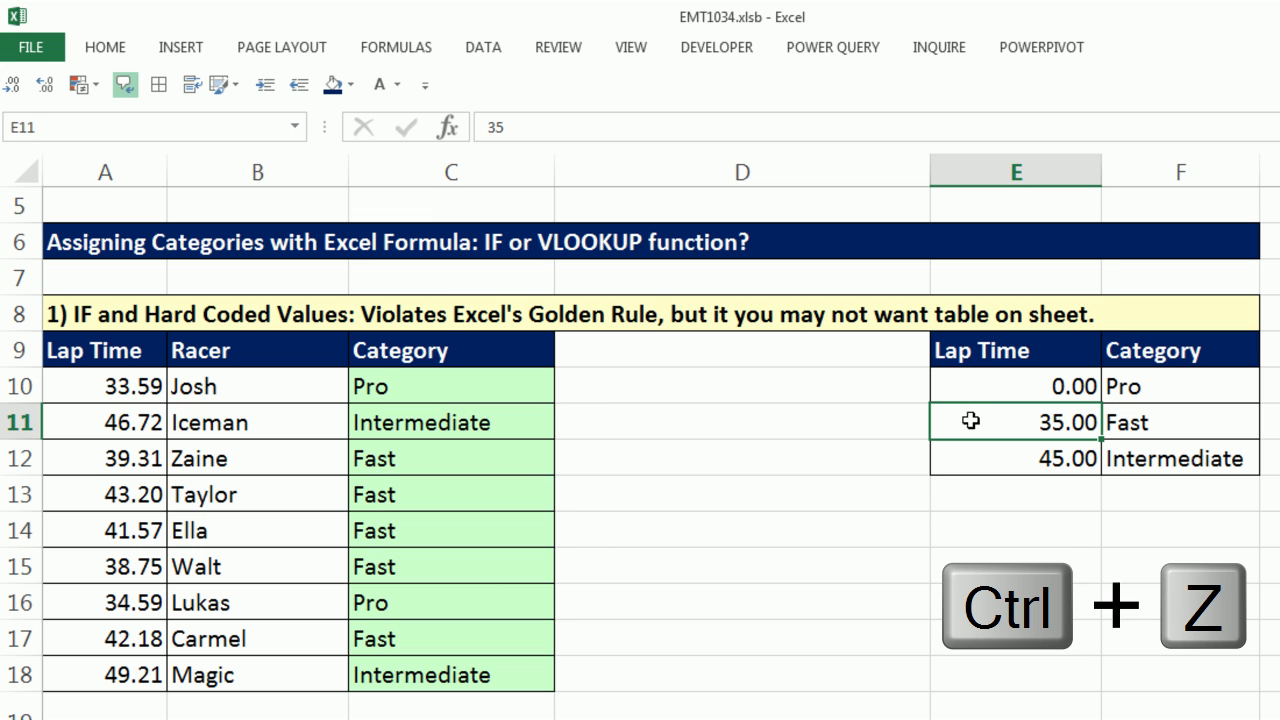
# - Clear the lap time in A10 to test how the category formula handles an empty cell
pyautogui.scroll(1, 735, 453)
pyautogui.scroll(1, 735, 453)
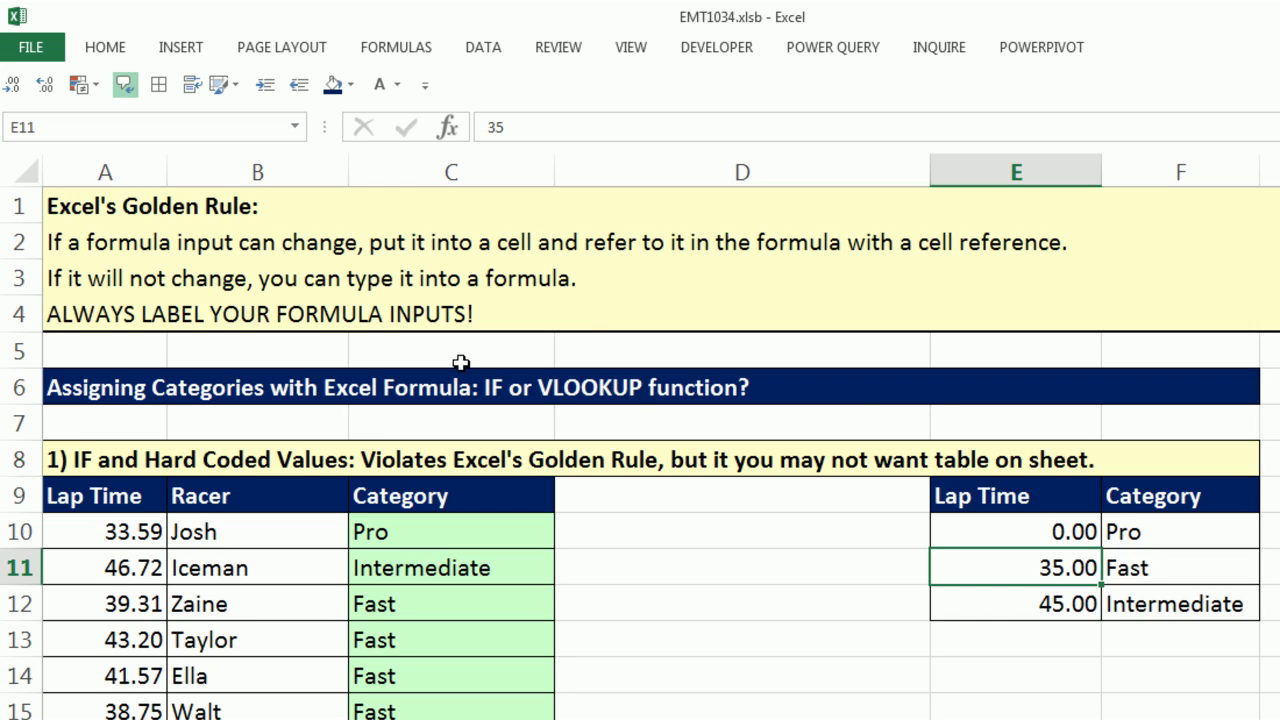
pyautogui.scroll(-1, 600, 380)
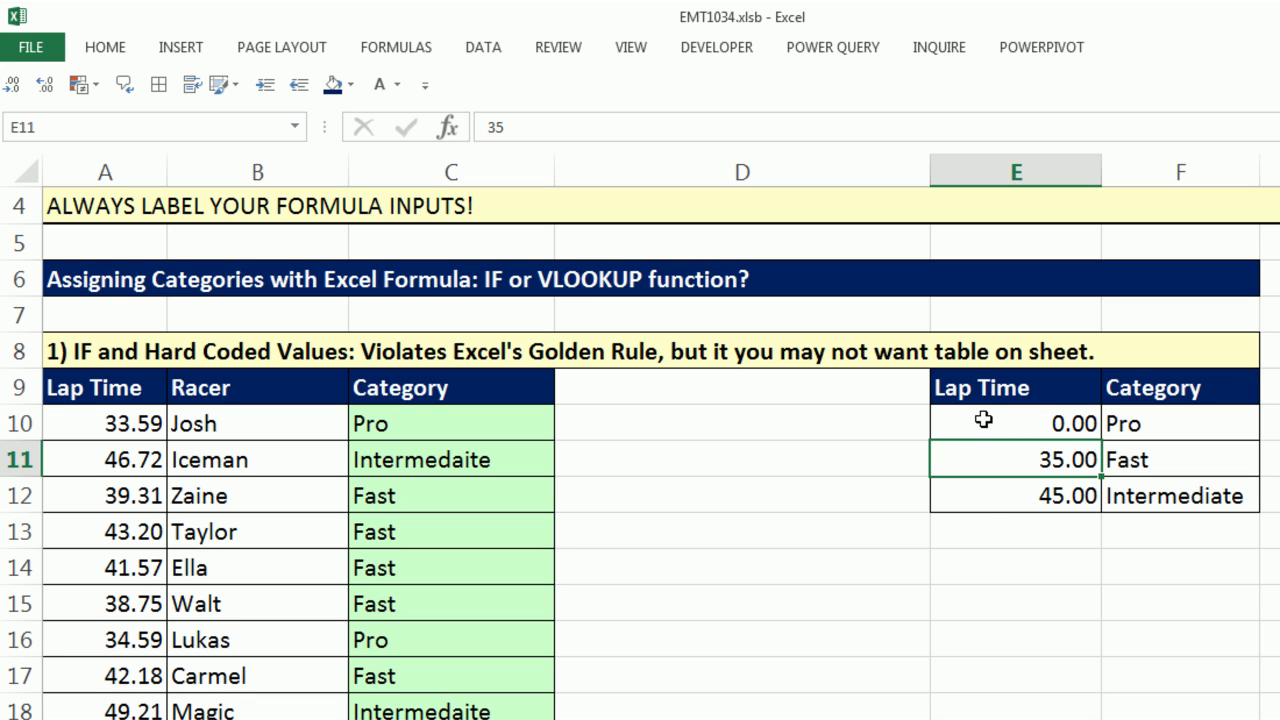
pyautogui.click(993, 418)
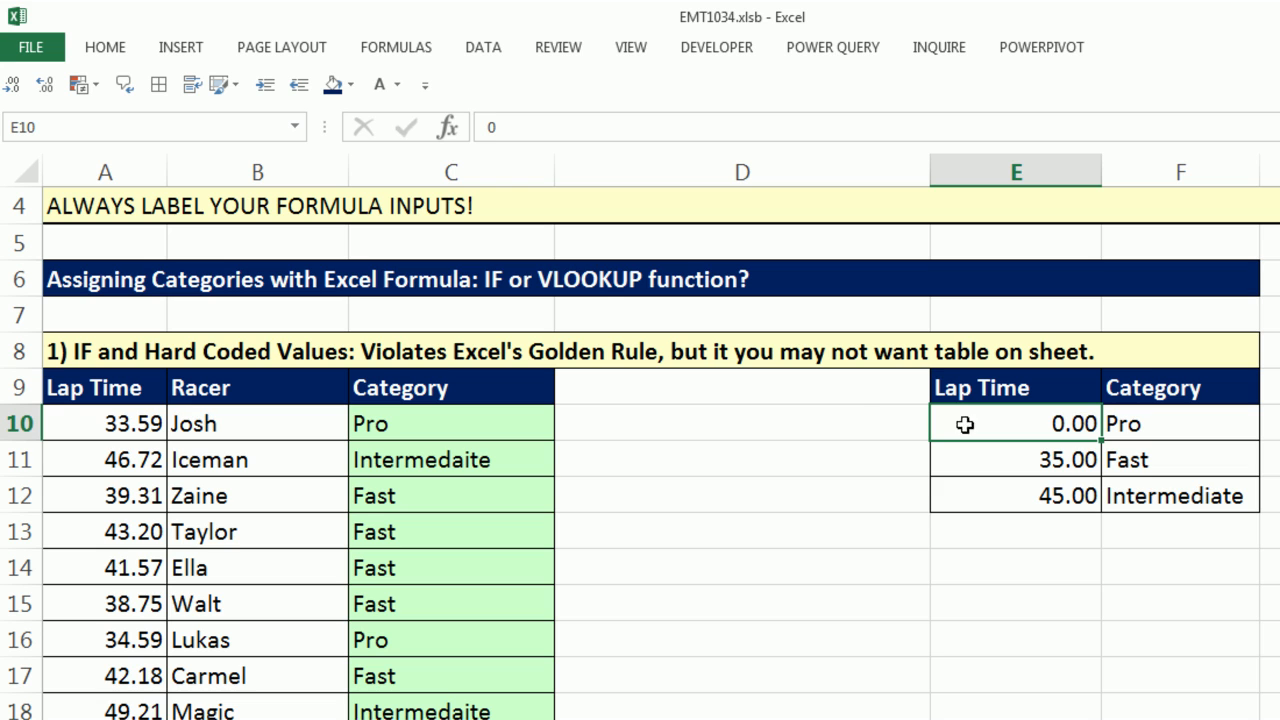
pyautogui.click(109, 424)
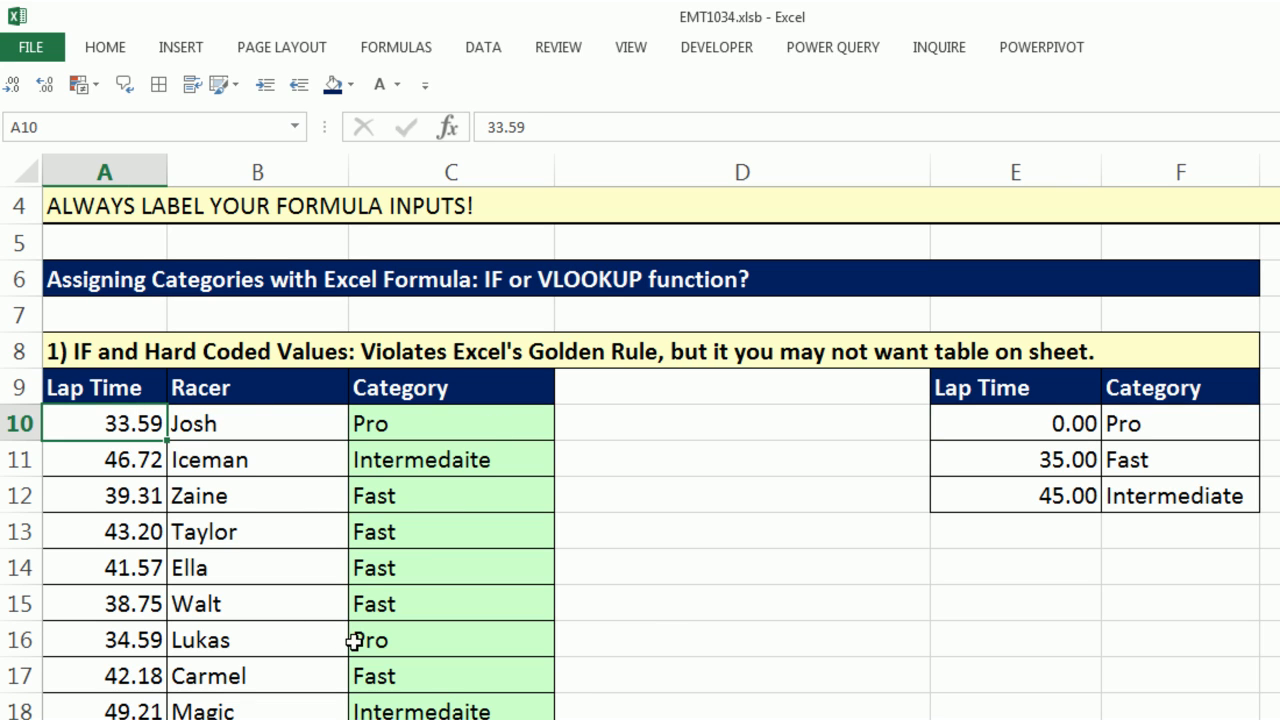
pyautogui.press('Delete')
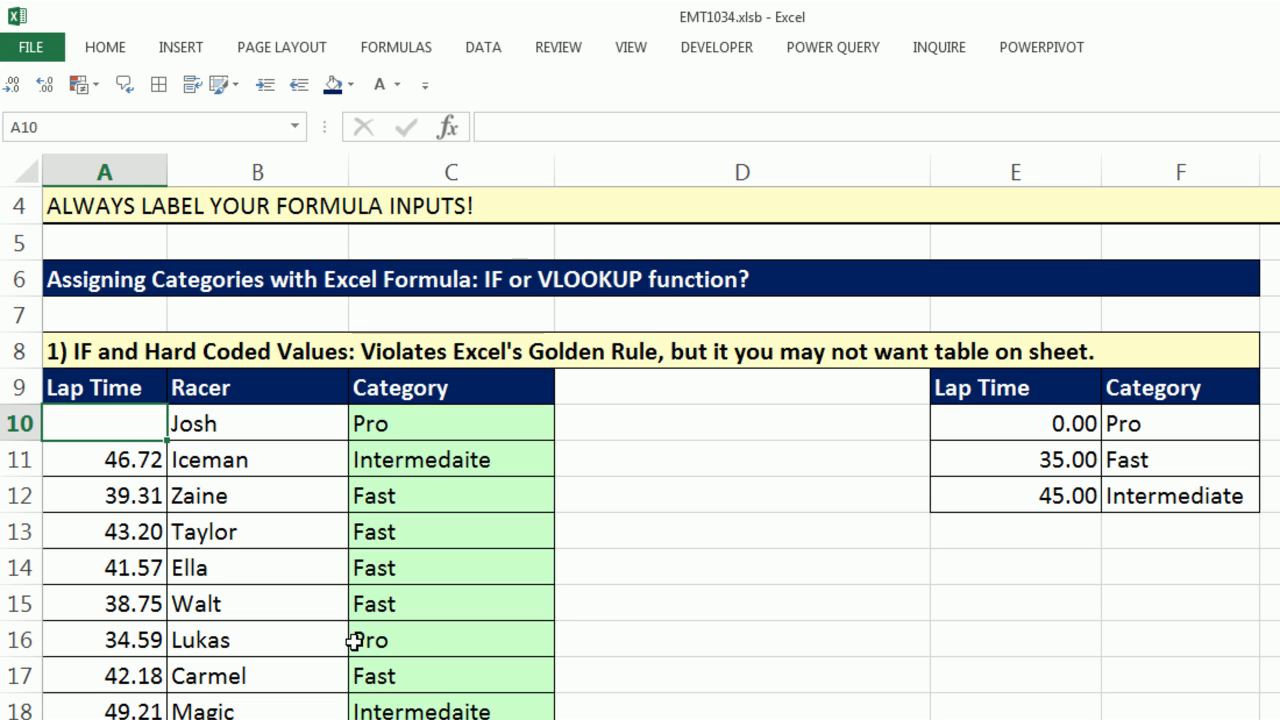
# - Evaluate the first A10 reference inside the formula of C10, discarding the evaluation without changing the formula
pyautogui.click(424, 428)
pyautogui.doubleClick(424, 428)
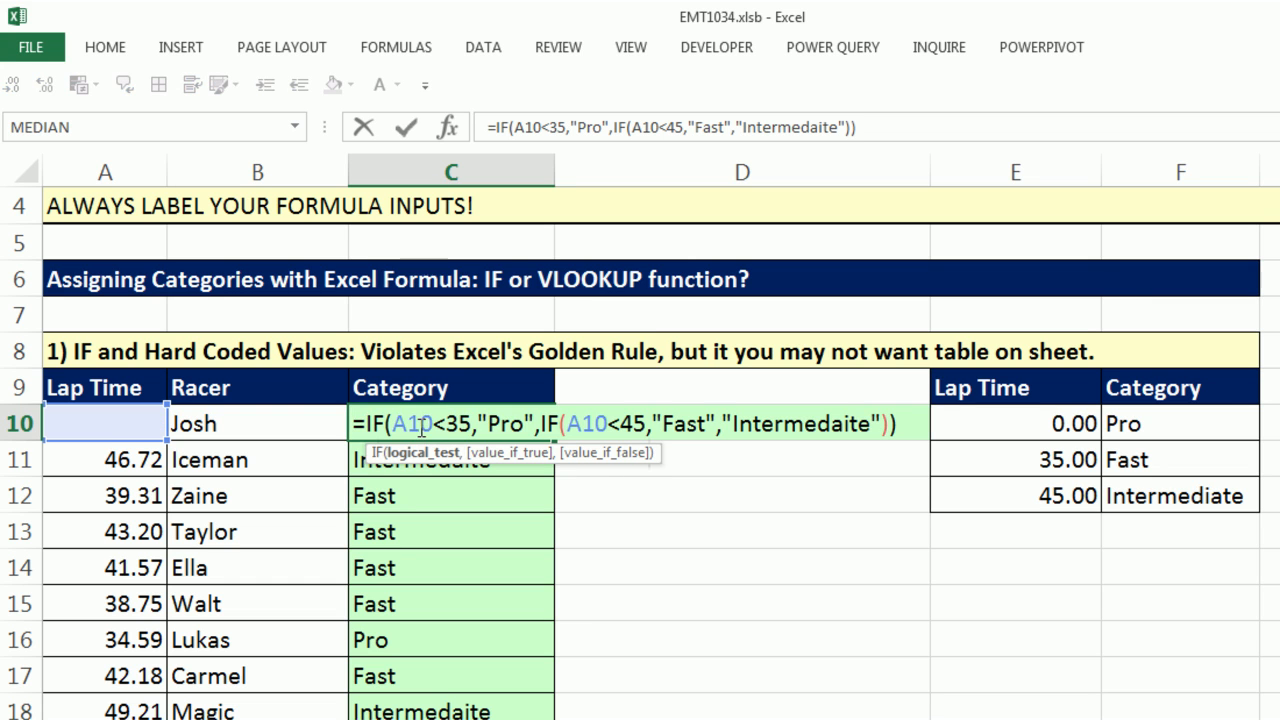
pyautogui.doubleClick(416, 426)
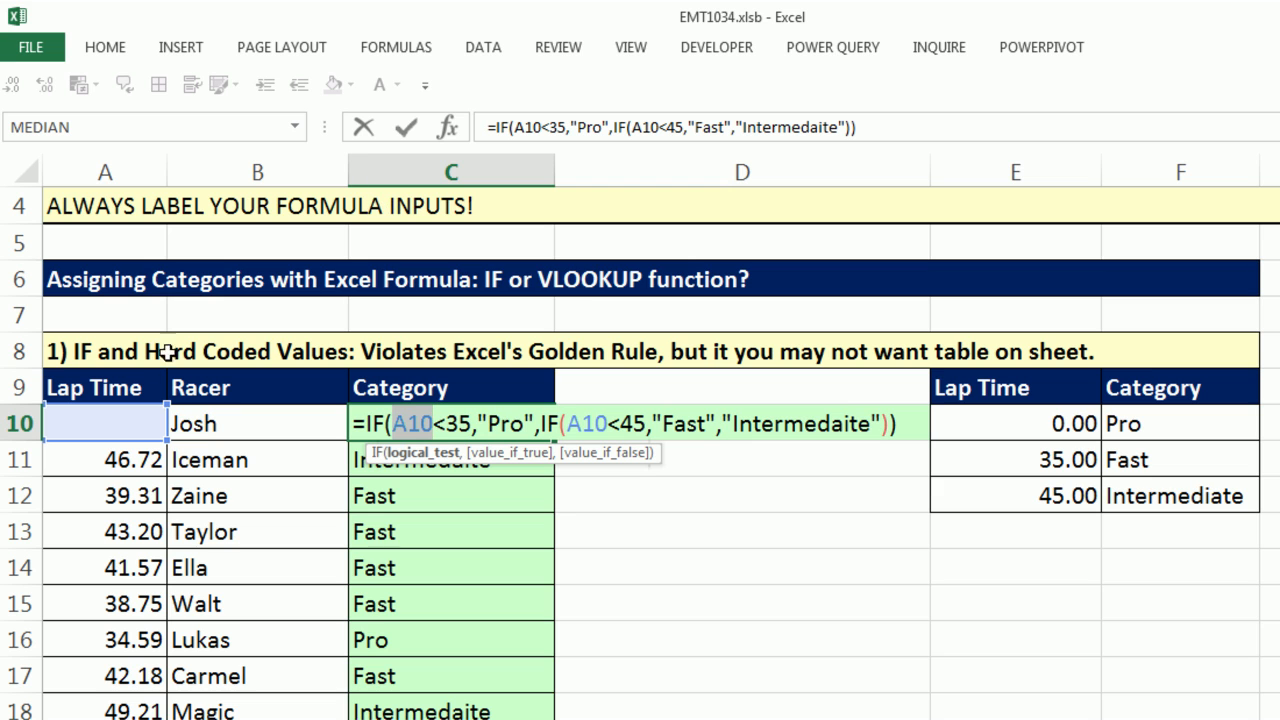
pyautogui.press('F9')
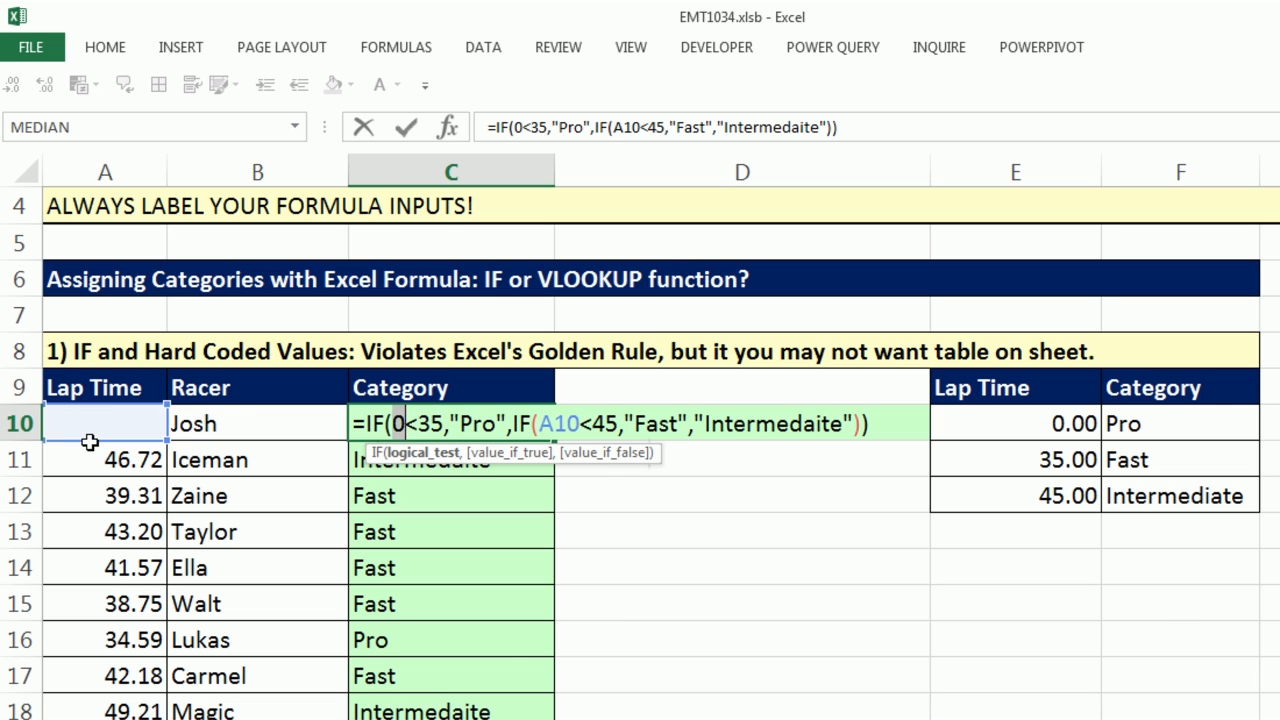
pyautogui.press('Escape')
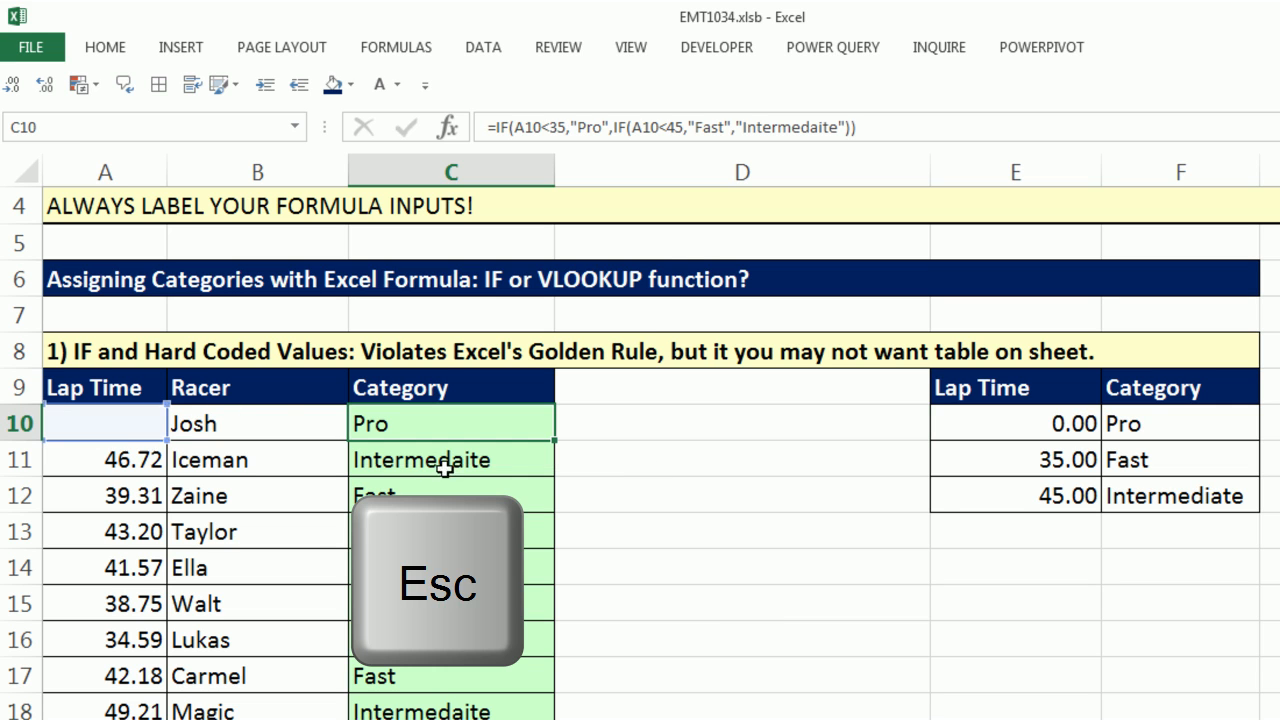
pyautogui.click(1033, 430)
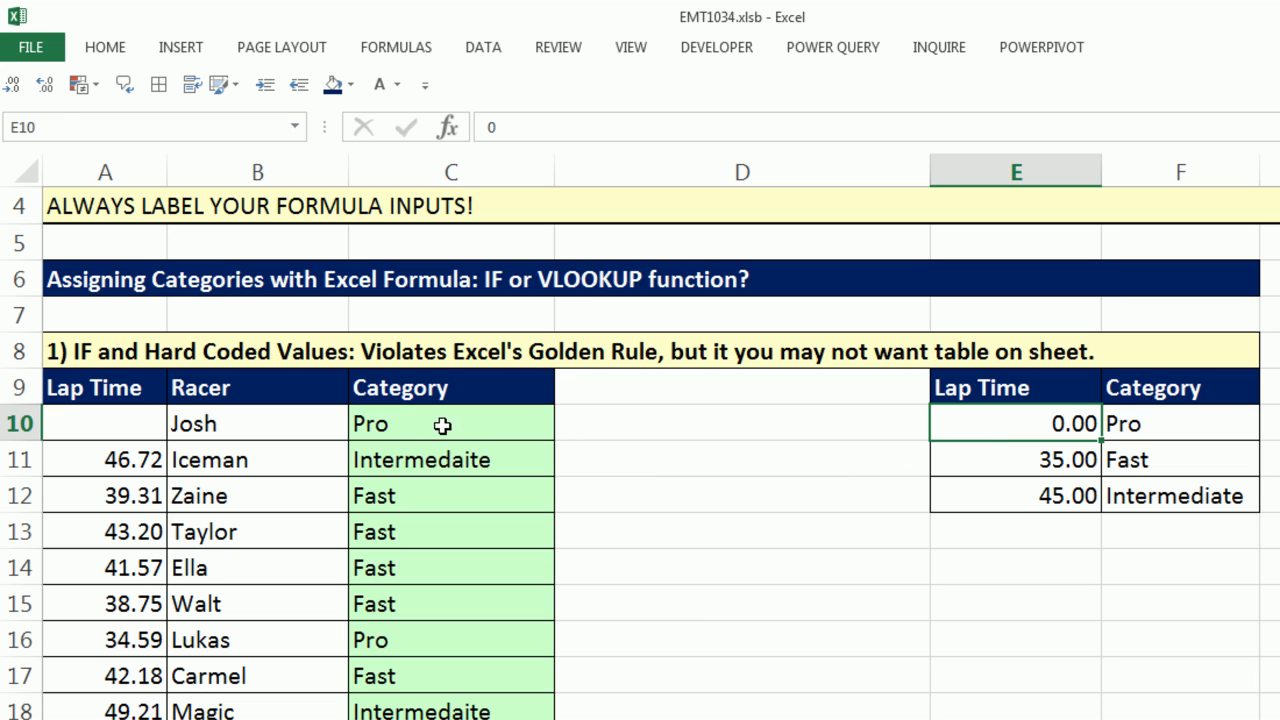
# - Insert an outer IF in front of the existing formula in C10, with ISBLANK(A10) as its logical test
pyautogui.doubleClick(371, 424)
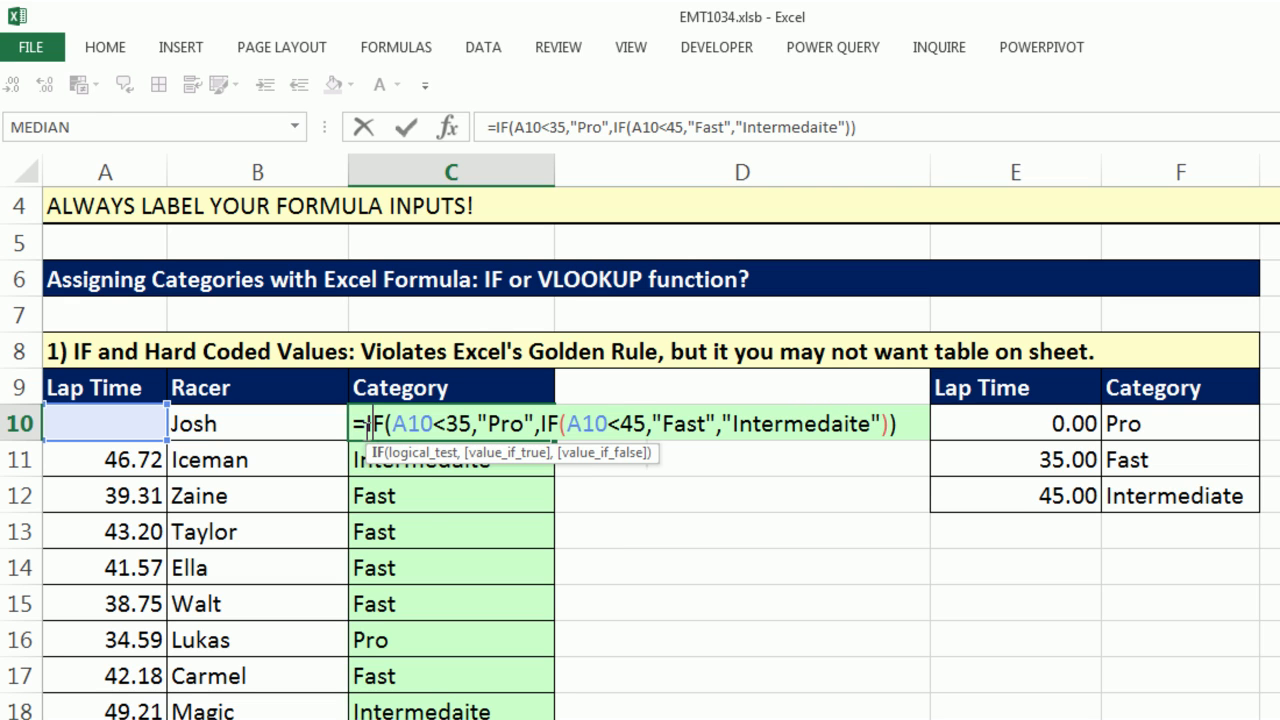
pyautogui.click(367, 427)
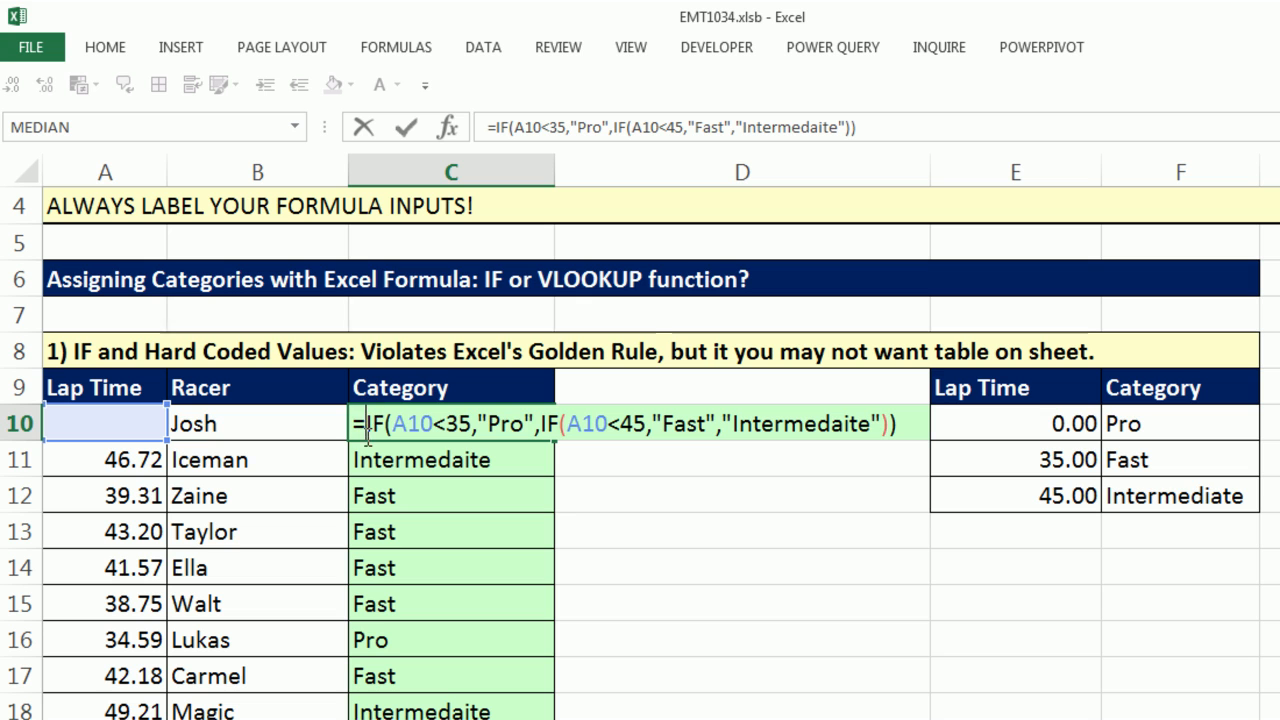
pyautogui.write('if')
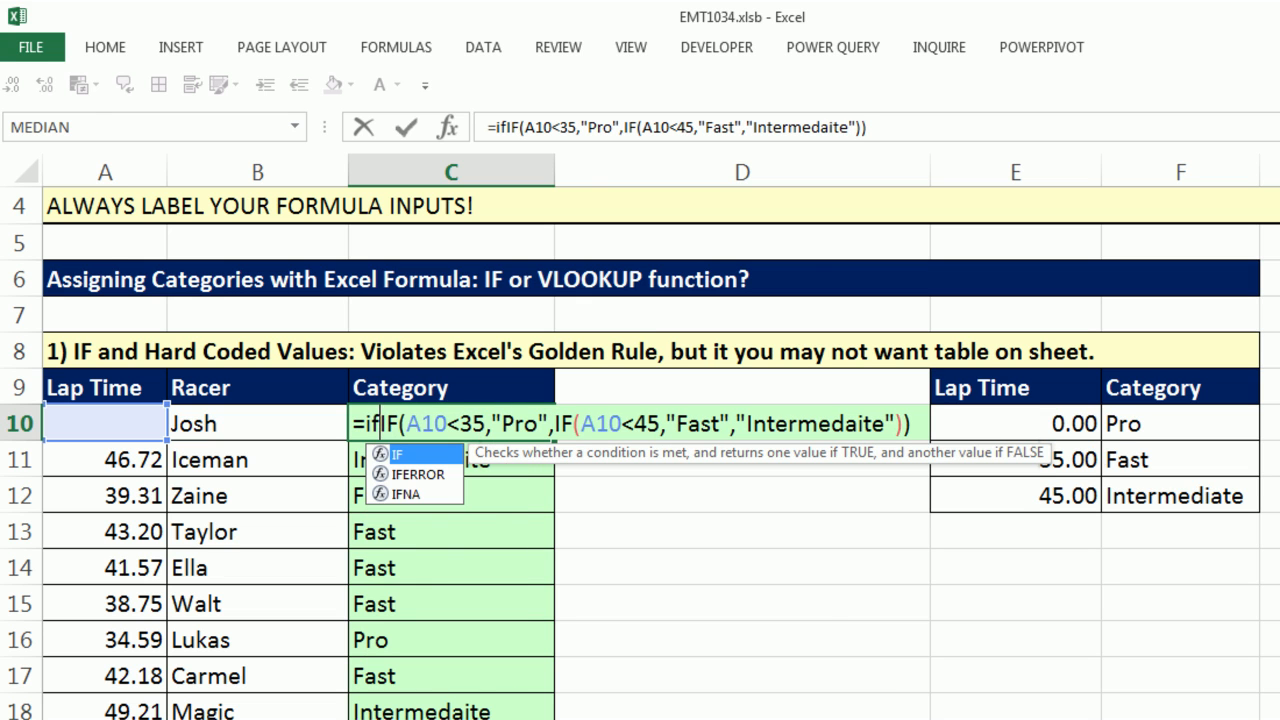
pyautogui.press('Tab')
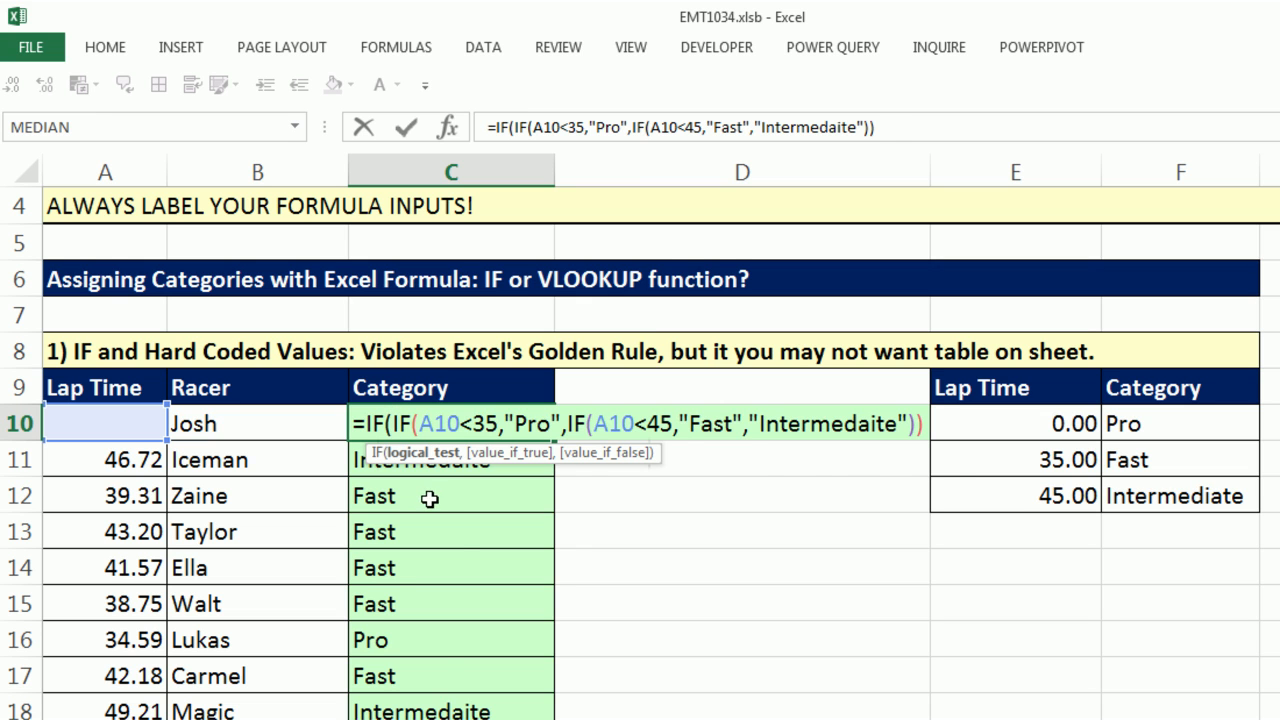
pyautogui.write('isb')
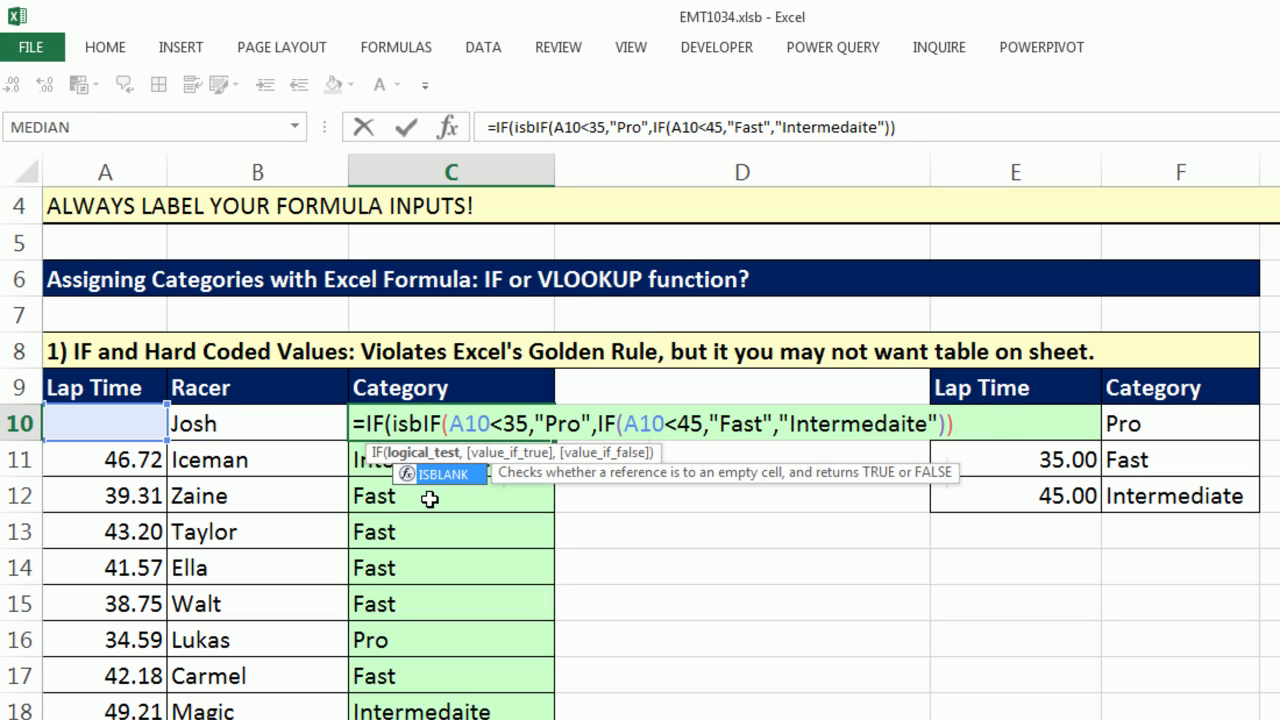
pyautogui.press('Tab')
pyautogui.click(116, 419)
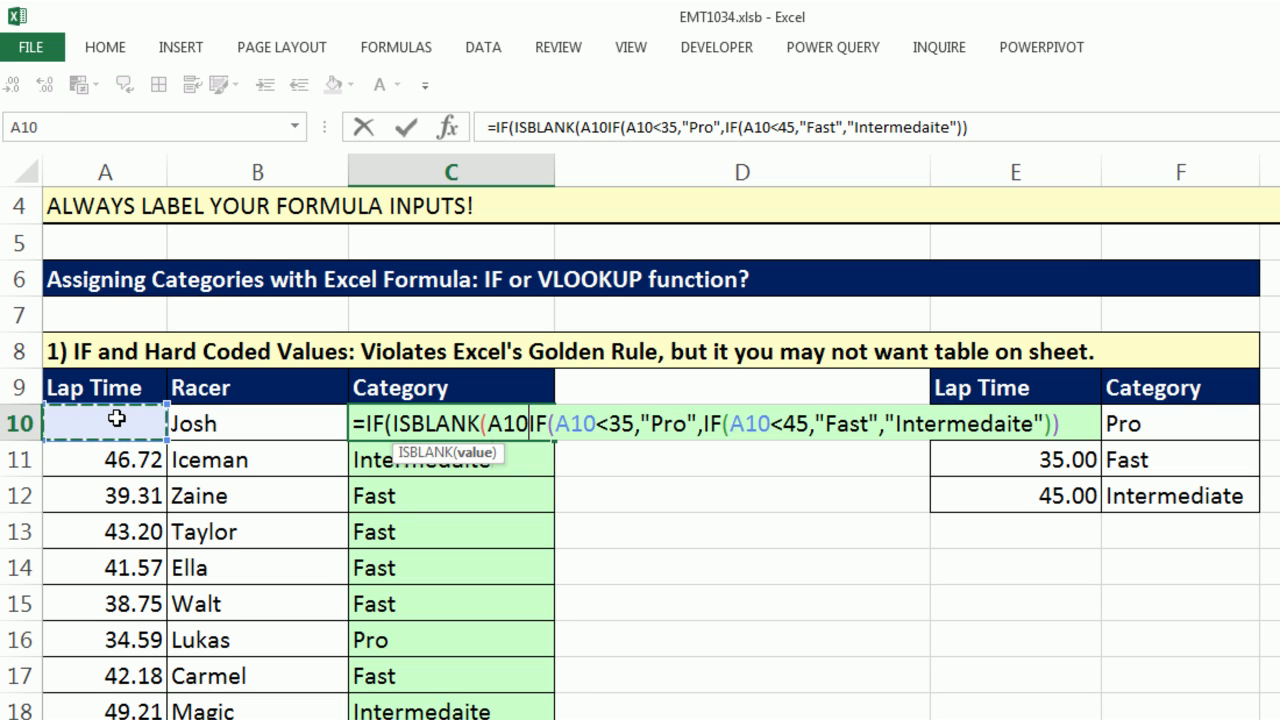
pyautogui.write(')')
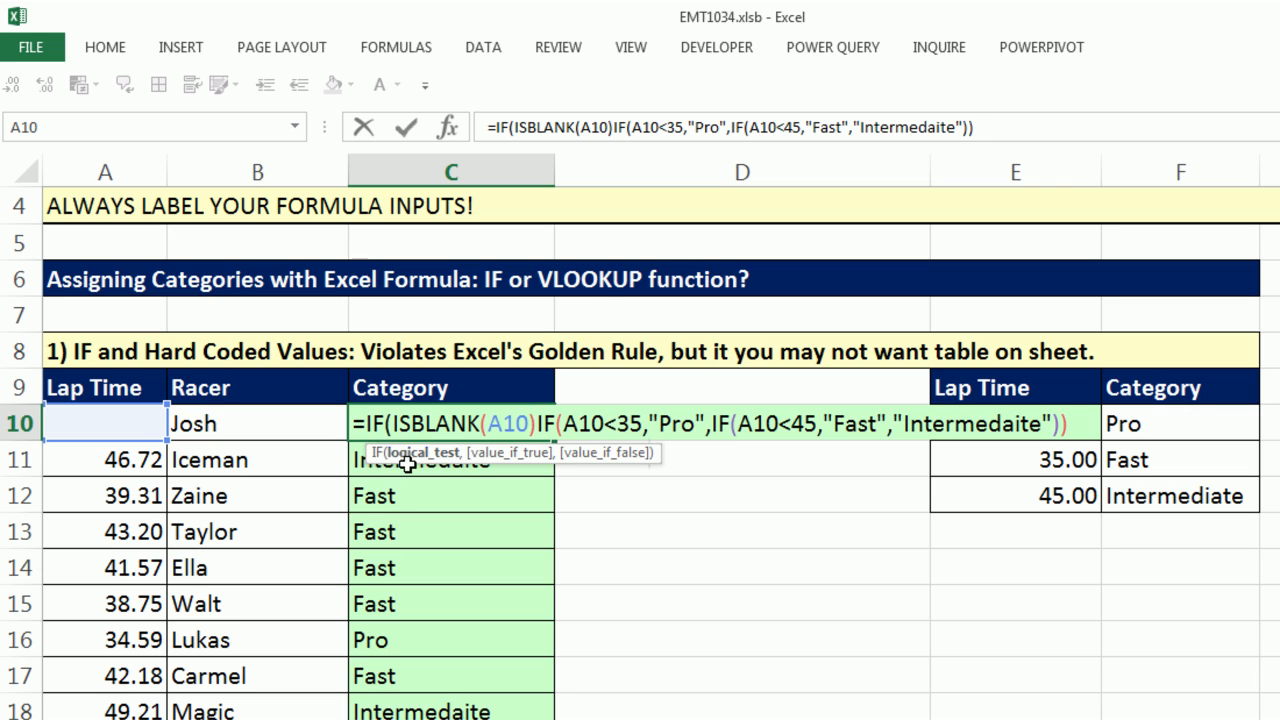
# - Complete C10's outer IF with "No Score" as the true value and the existing nested IF as the false value
pyautogui.write(',')
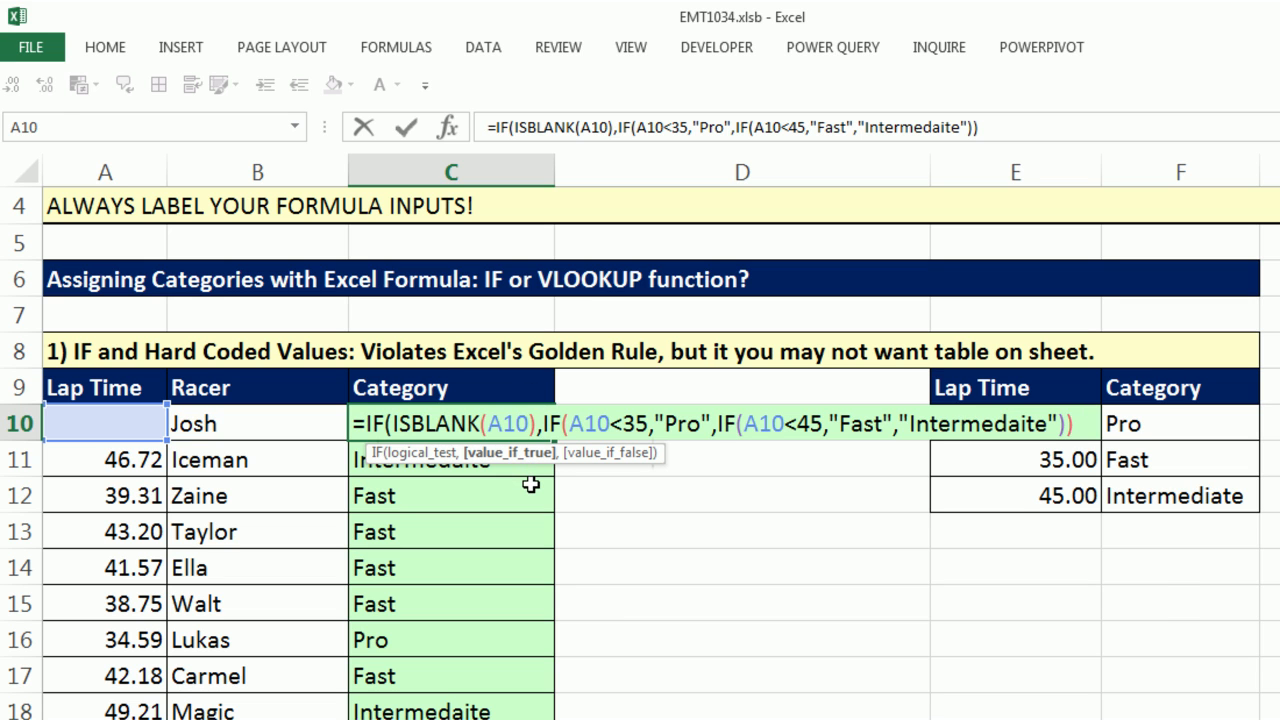
pyautogui.write('"No Score')
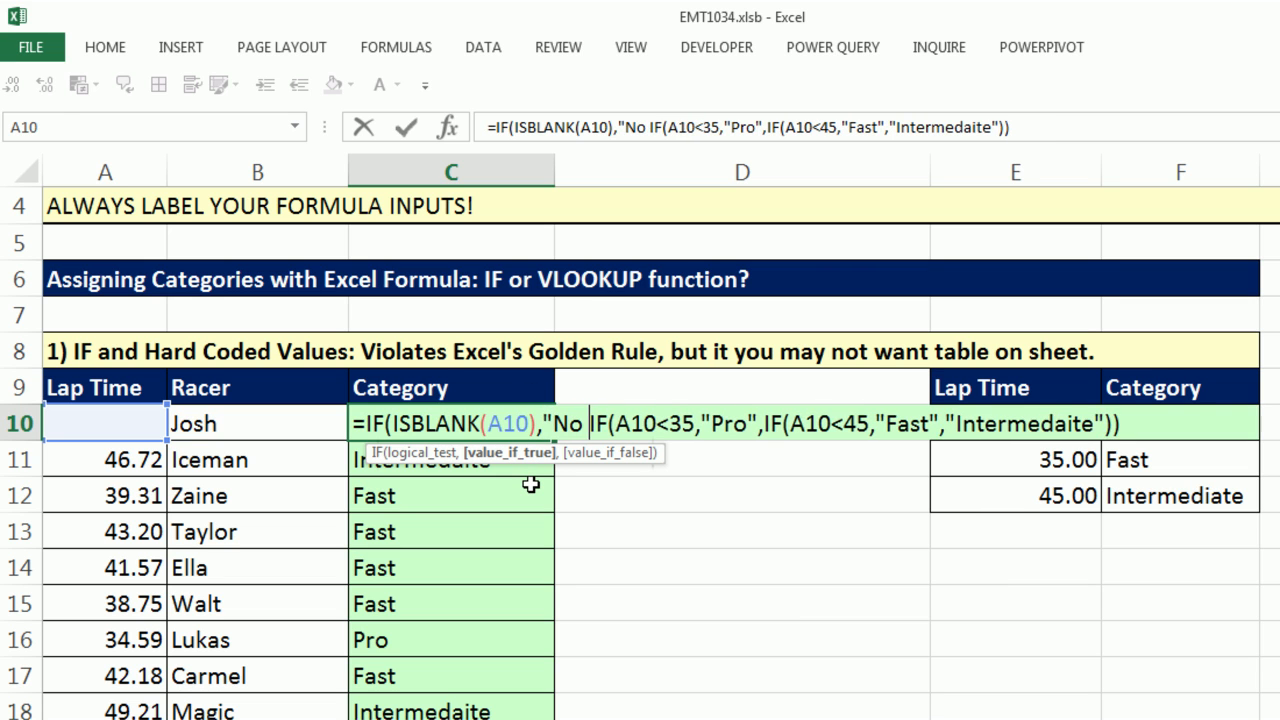
pyautogui.write('"')
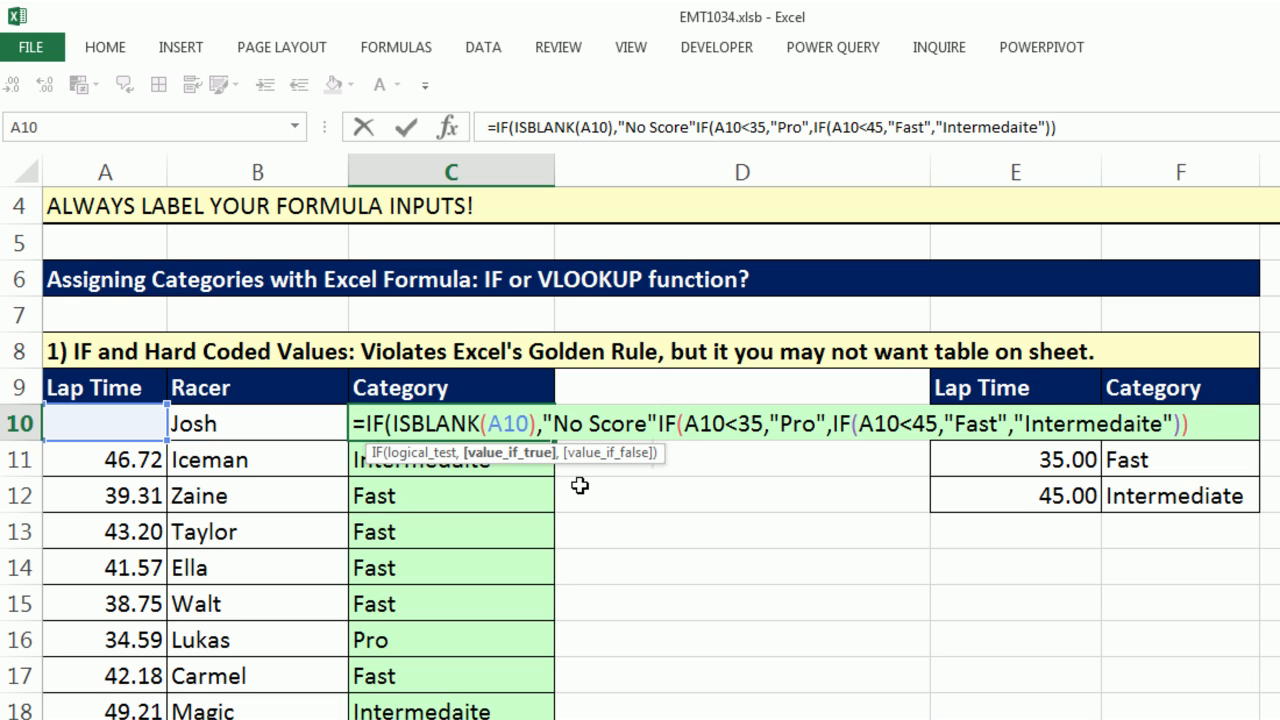
pyautogui.write(',')
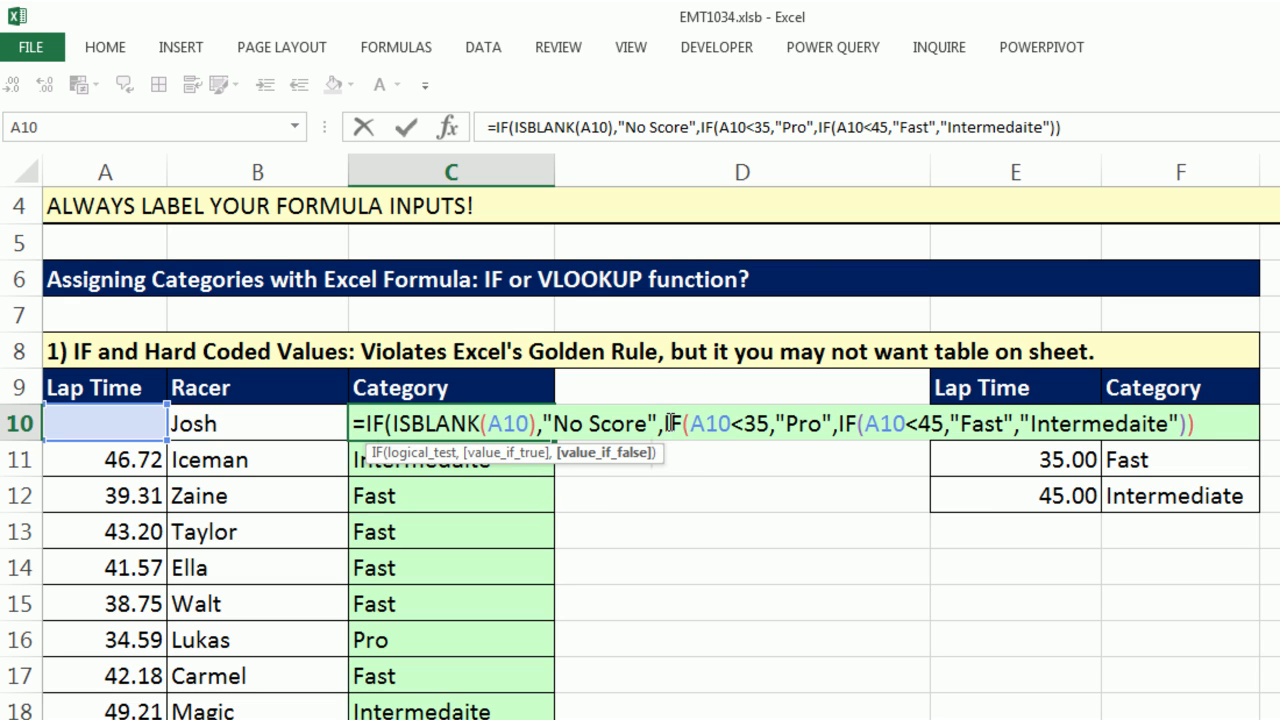
pyautogui.click(1210, 427)
pyautogui.write(')')
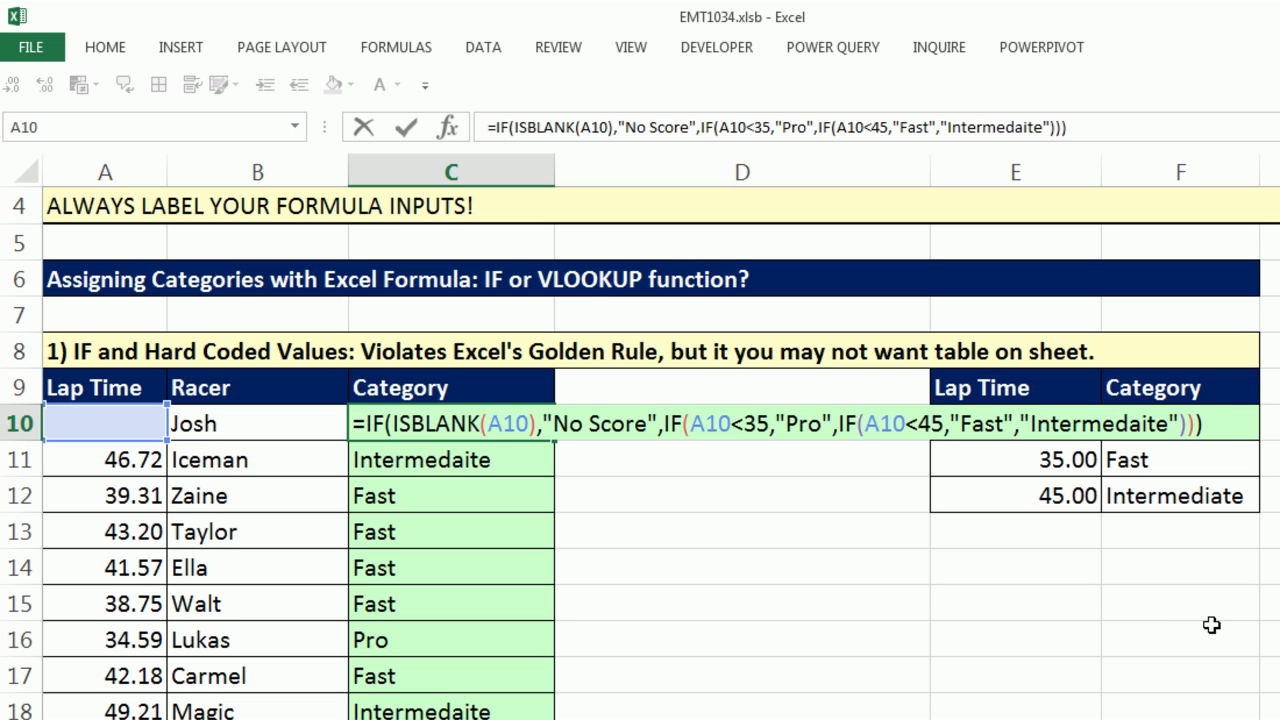
pyautogui.hotkey('ctrl', 'Return')
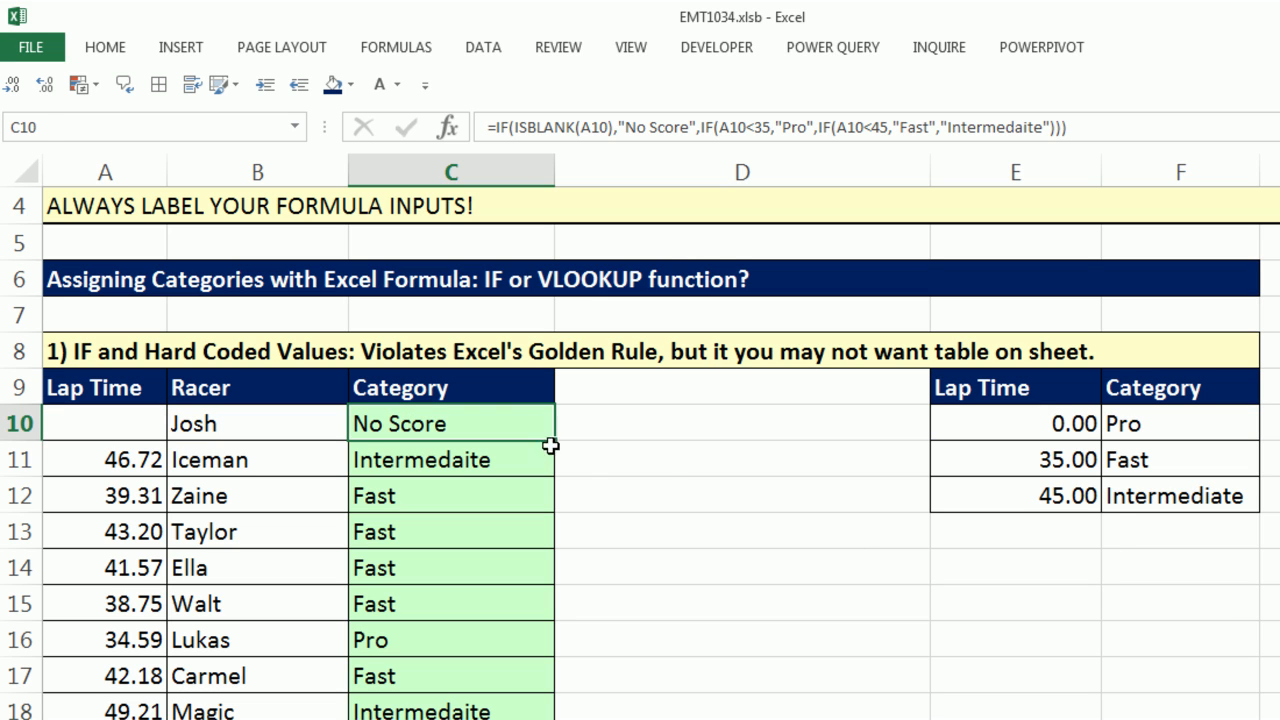
# - Copy the C10 formula down to C18 and clear the lap time in A12 to test it
pyautogui.doubleClick(556, 440)
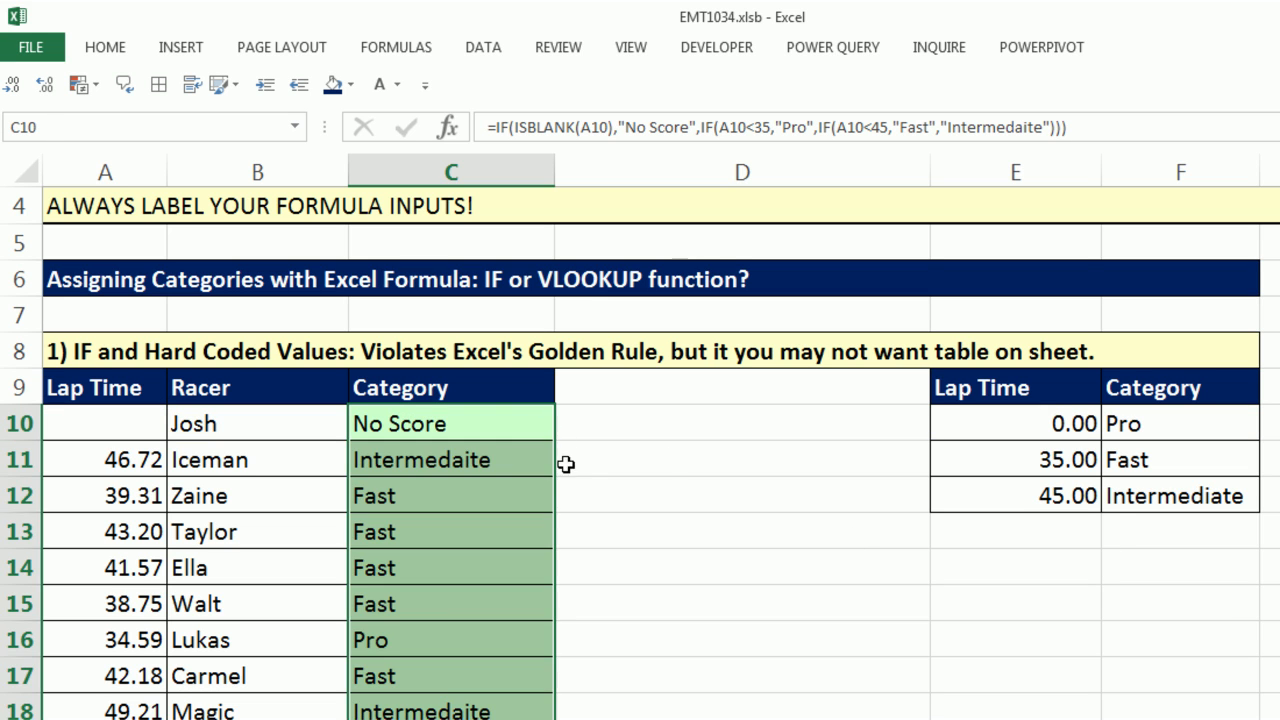
pyautogui.click(95, 497)
pyautogui.press('Delete')
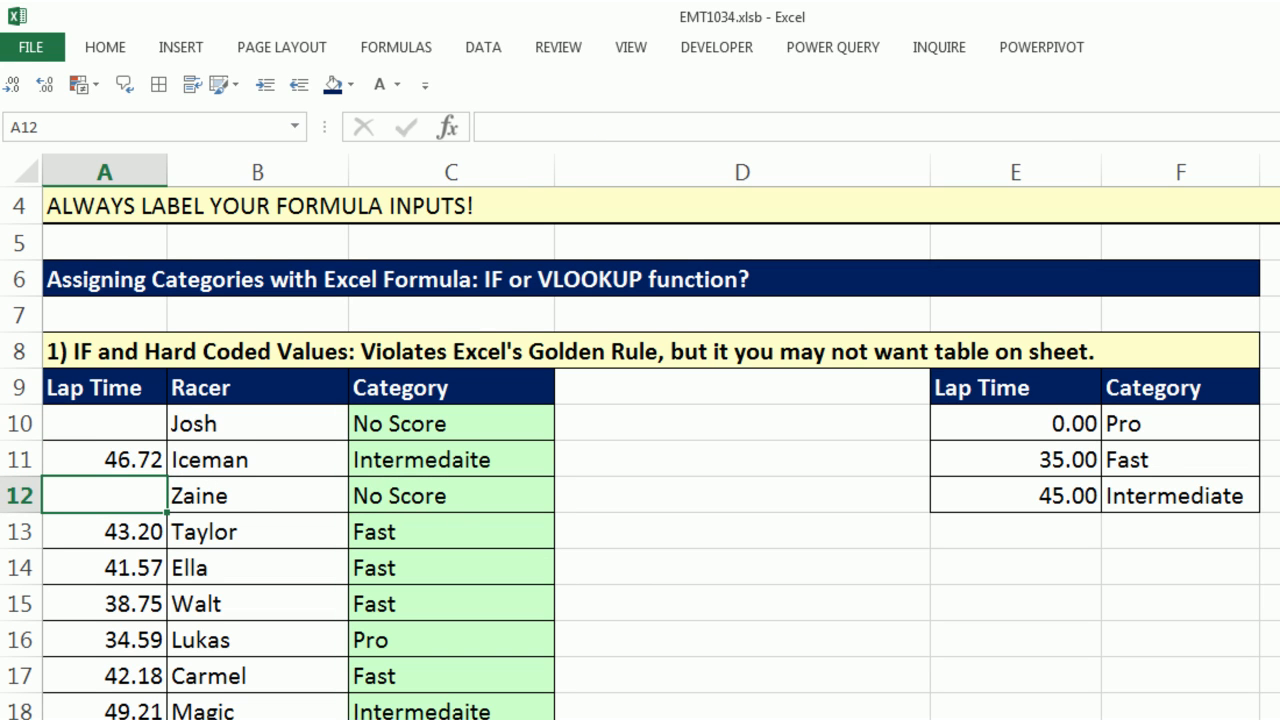
# - Start an IF formula in C23 of the IF and Cell References section, with ISBLANK(A23) as its logical test
pyautogui.scroll(-2, 631, 569)
pyautogui.scroll(-3, 640, 450)
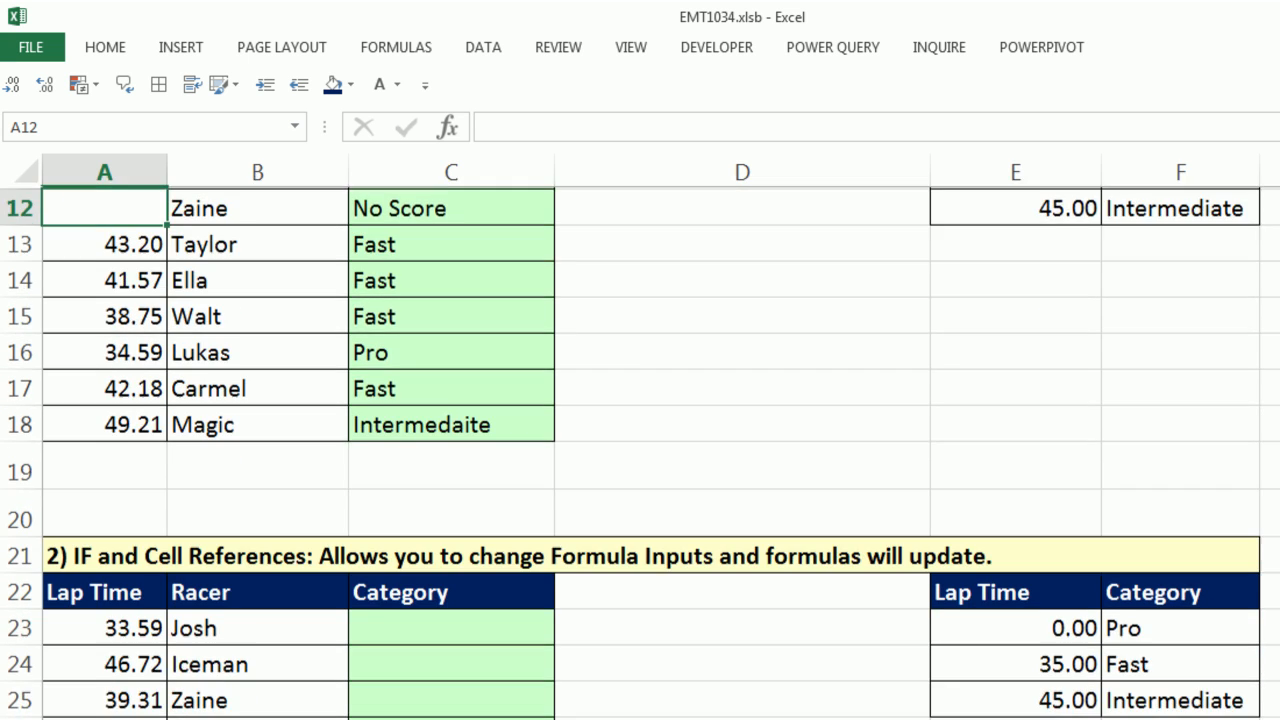
pyautogui.scroll(-1, 640, 450)
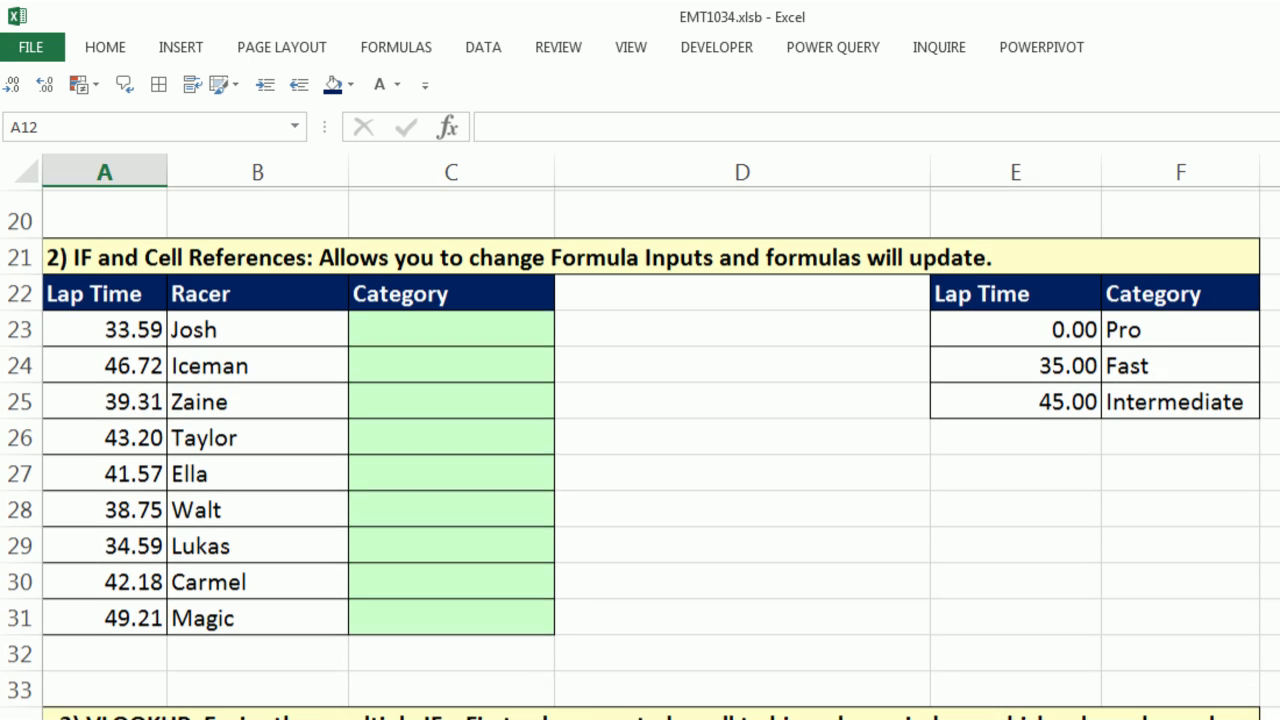
pyautogui.click(412, 318)
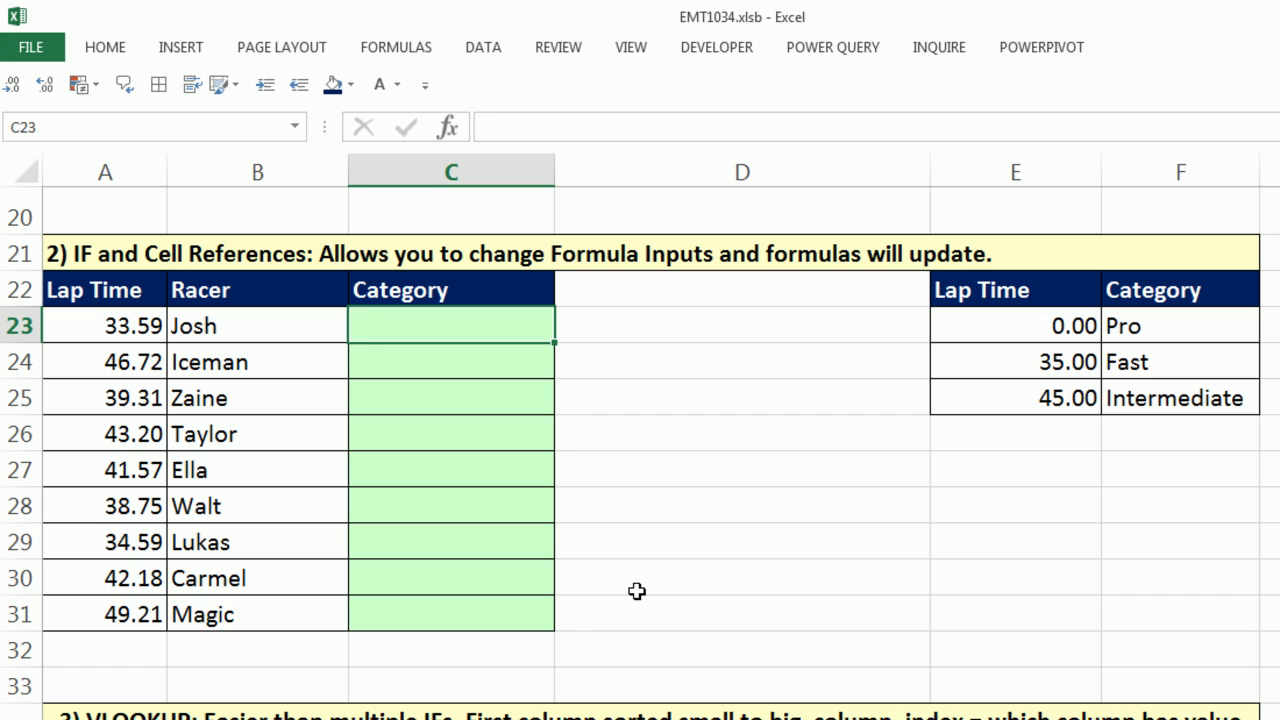
pyautogui.write('=i')
pyautogui.press('Tab')
pyautogui.write('isb')
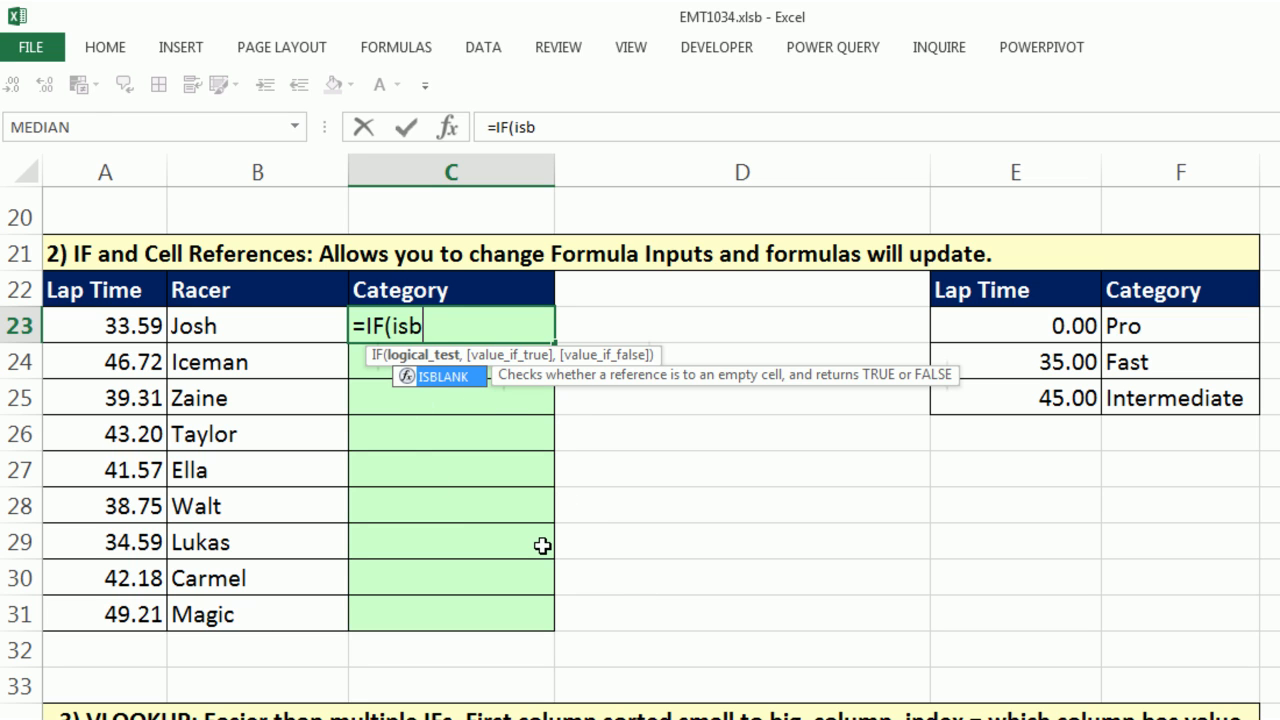
pyautogui.press('Tab')
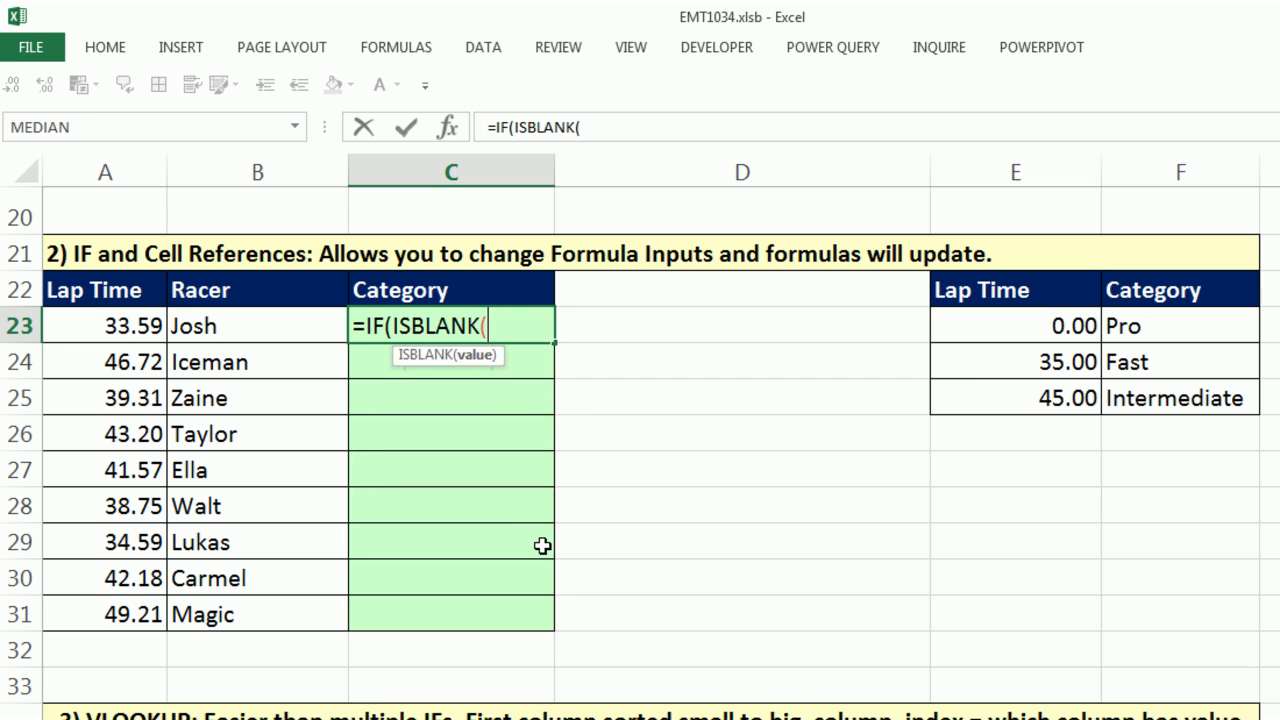
pyautogui.click(131, 320)
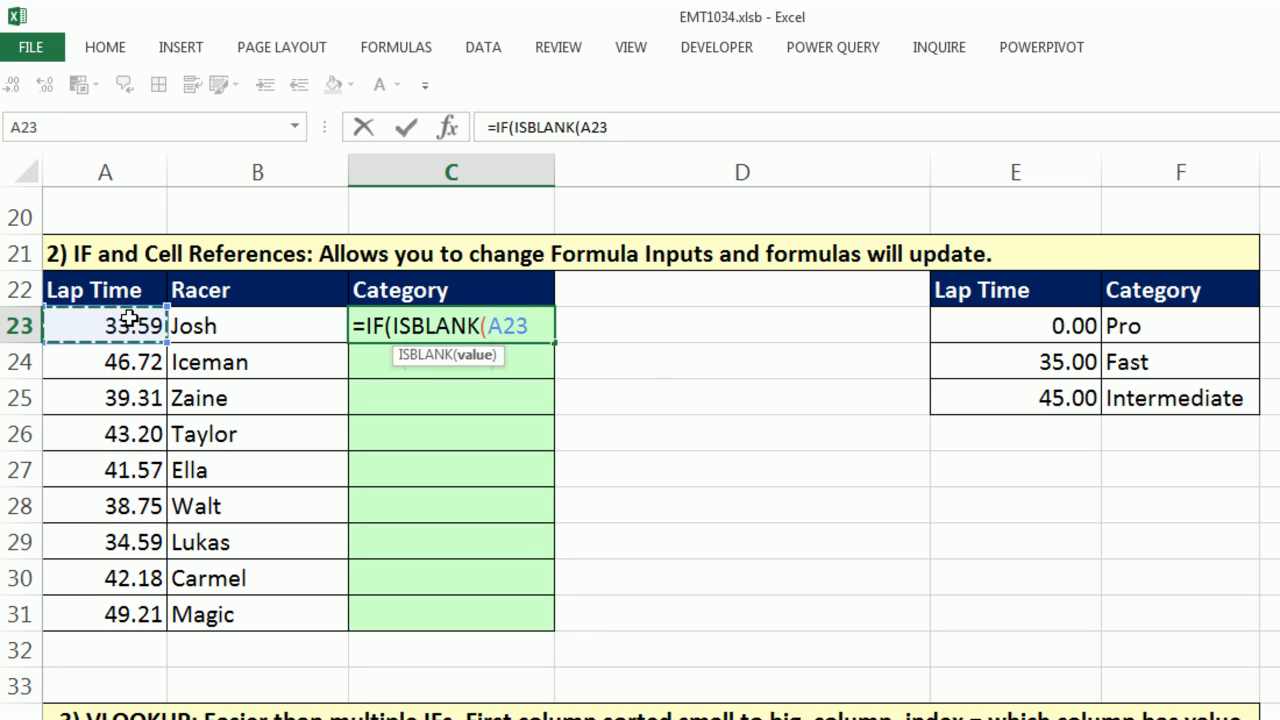
pyautogui.write('),')
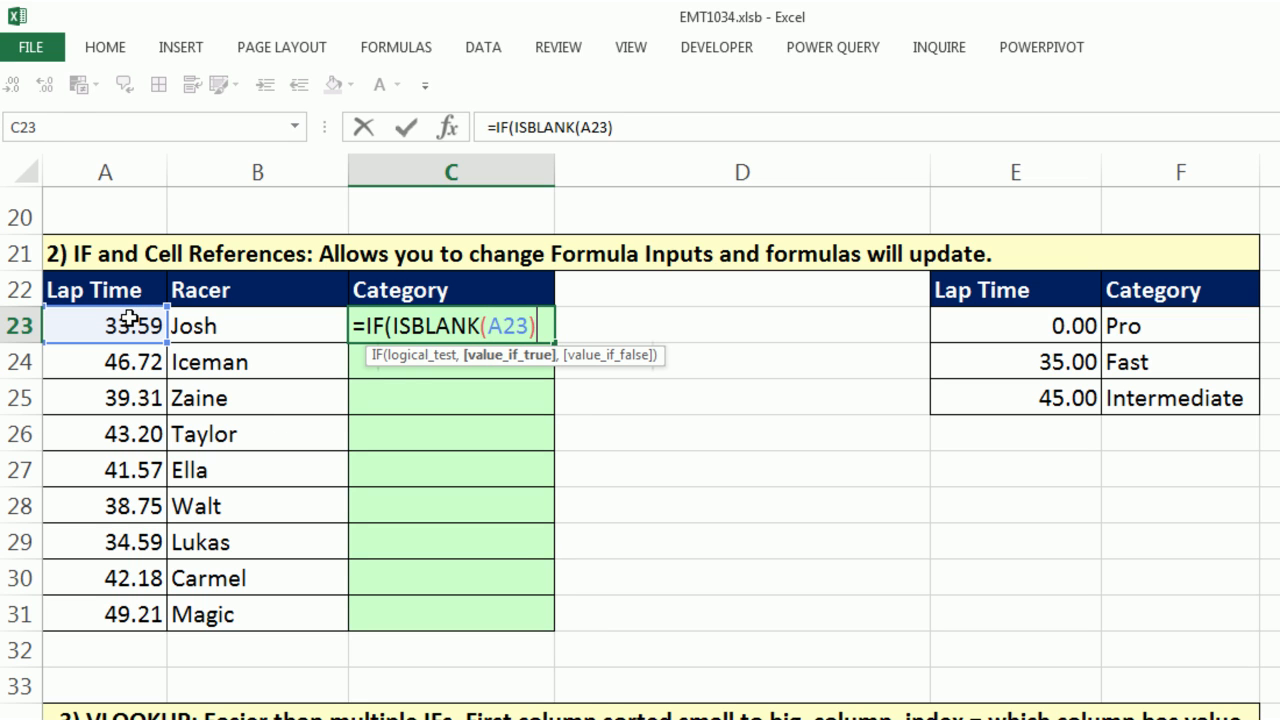
# - Add "No Score" as the true value of the IF in C23 and proceed to its false value
pyautogui.write('"No ')
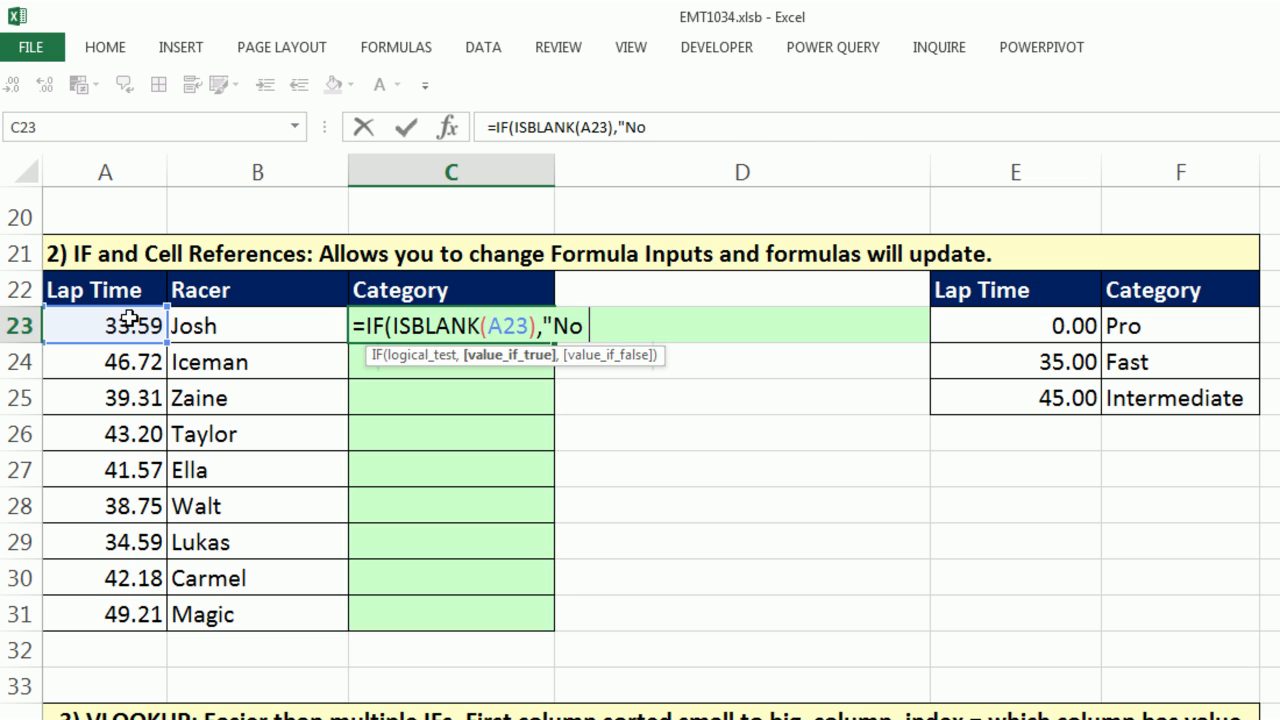
pyautogui.write('Score"')
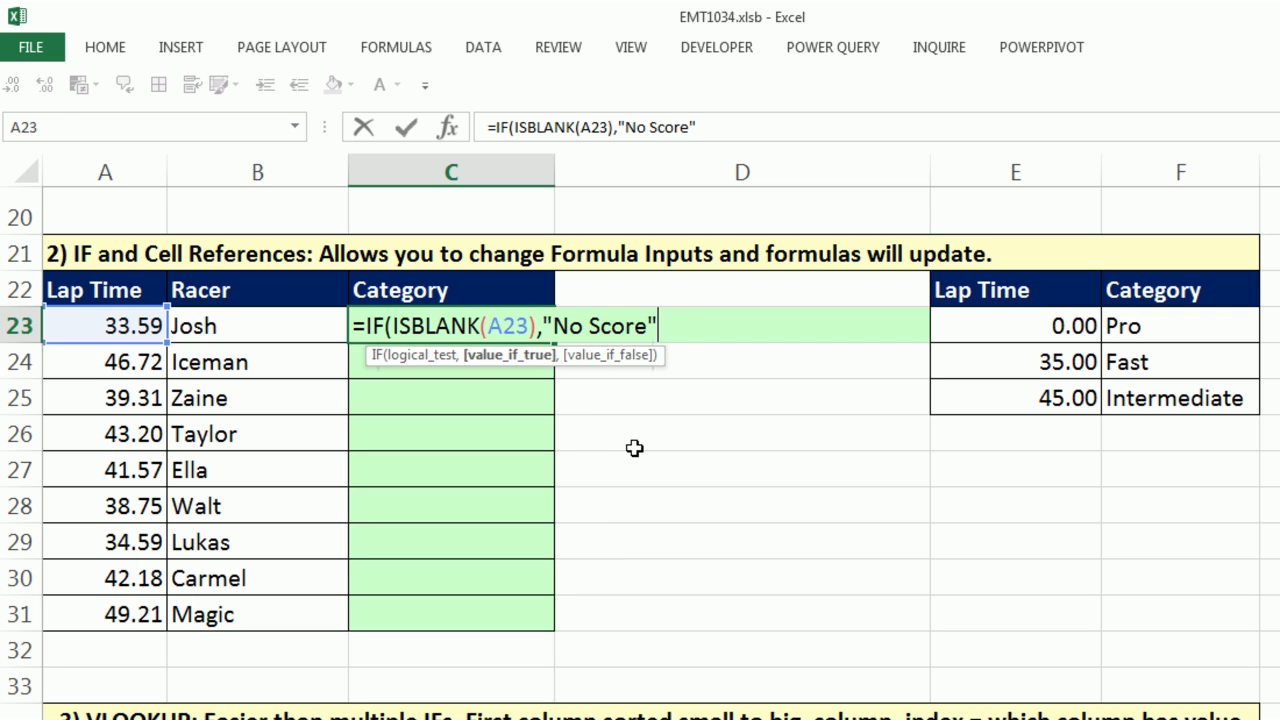
pyautogui.write(',')
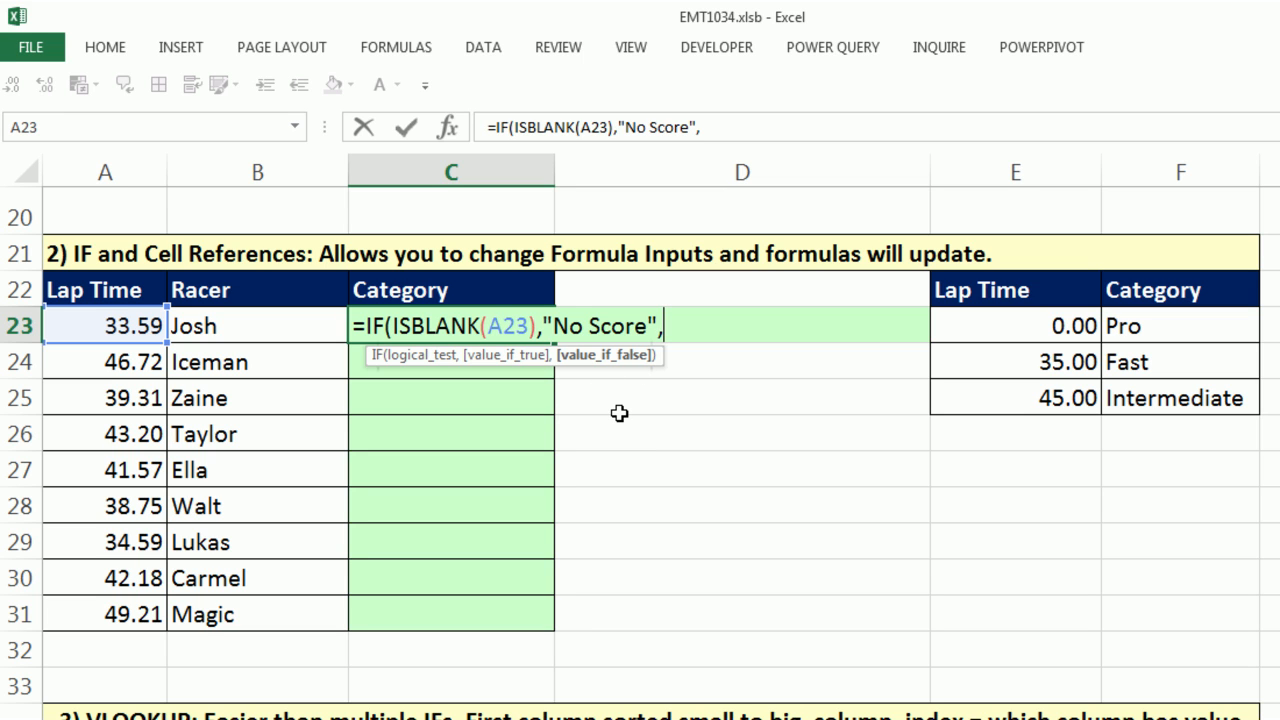
# - Nest an IF as the false value of C23's formula, with A23<$E$24 as its logical test using an absolute reference
pyautogui.write('if')
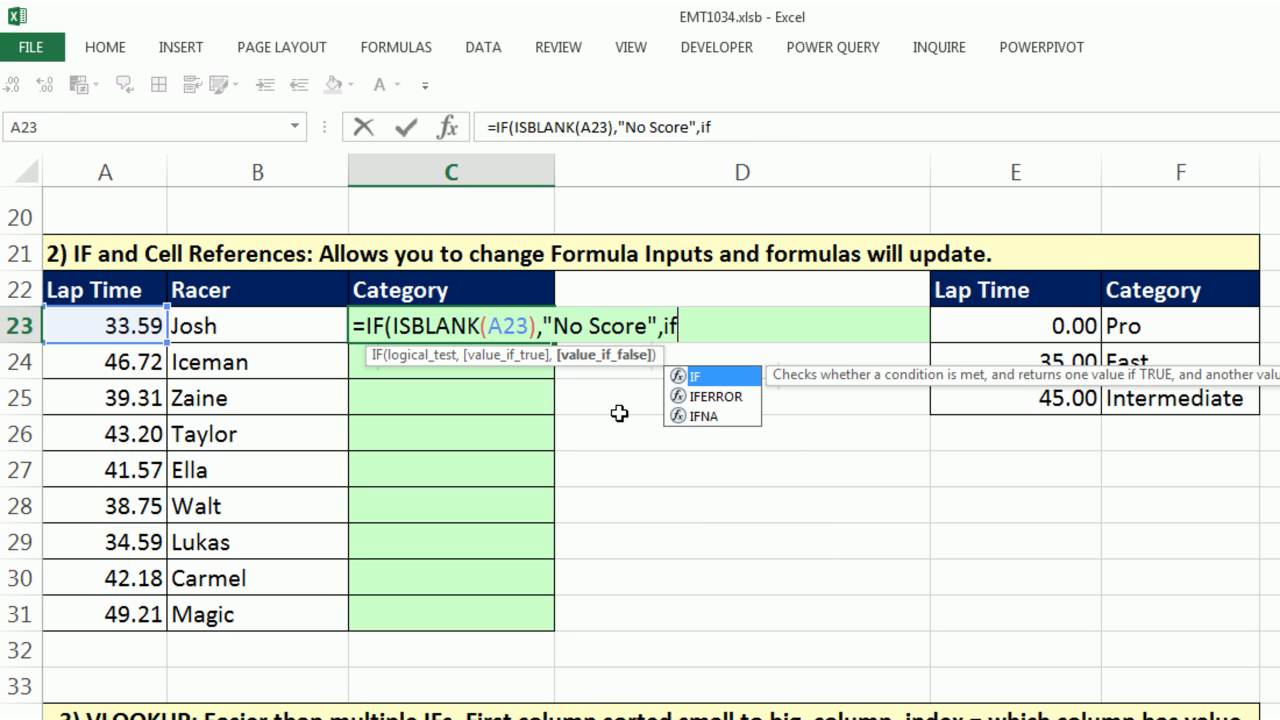
pyautogui.press('Tab')
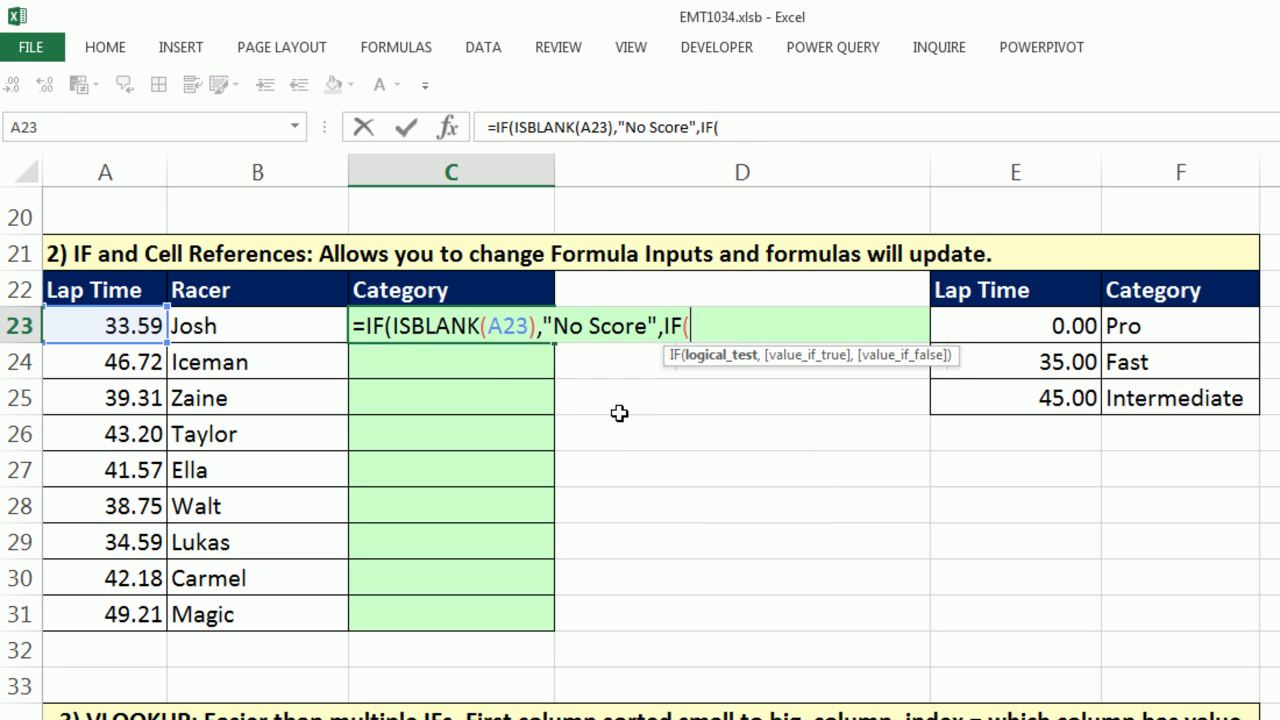
pyautogui.click(120, 328)
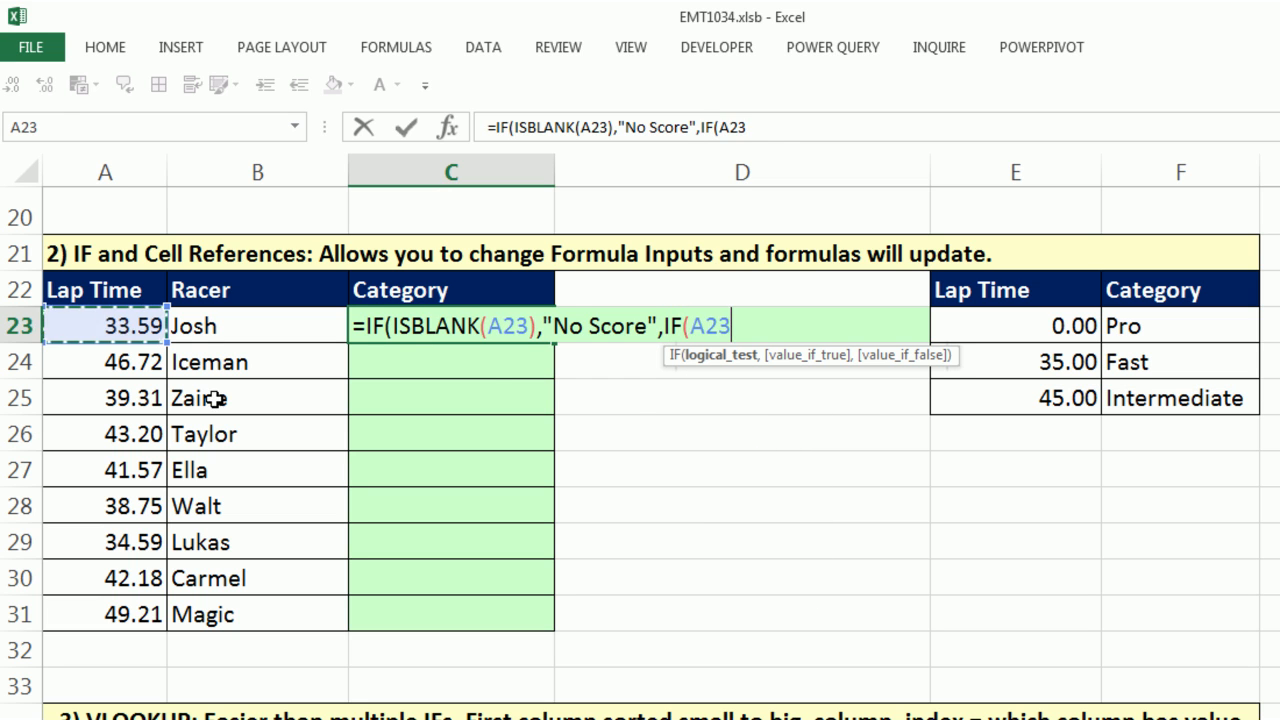
pyautogui.write('<')
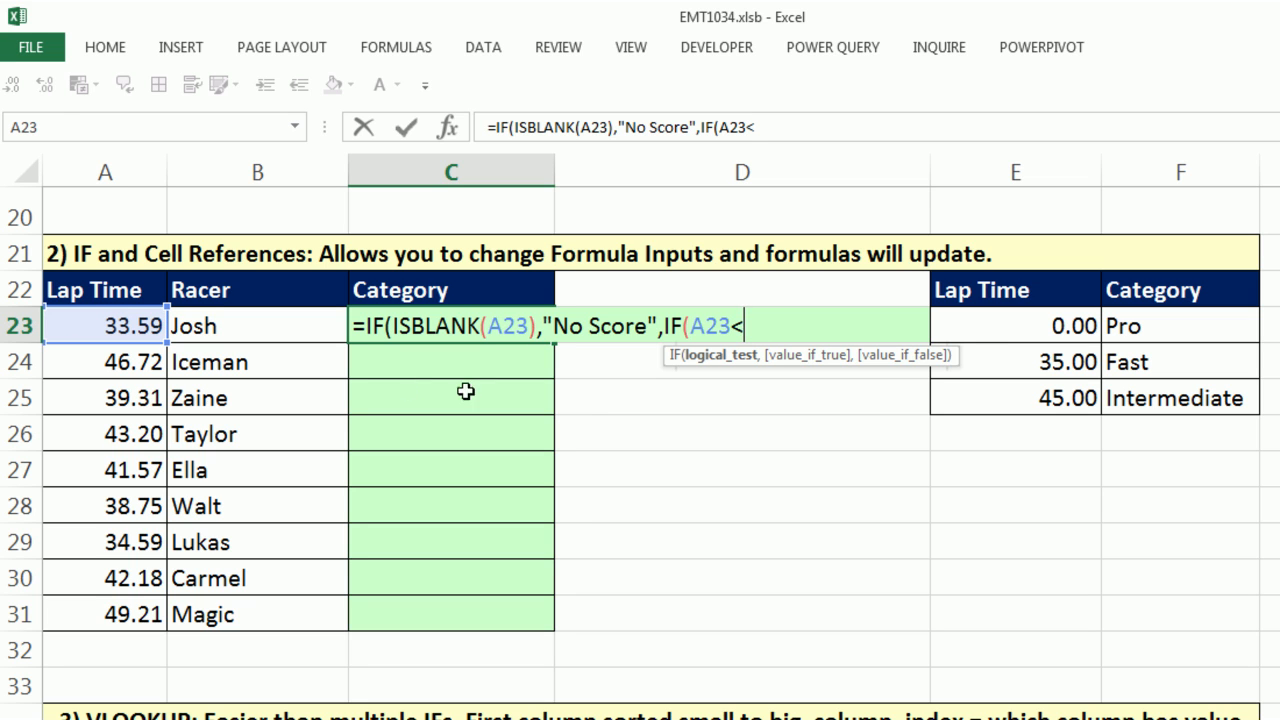
pyautogui.click(991, 361)
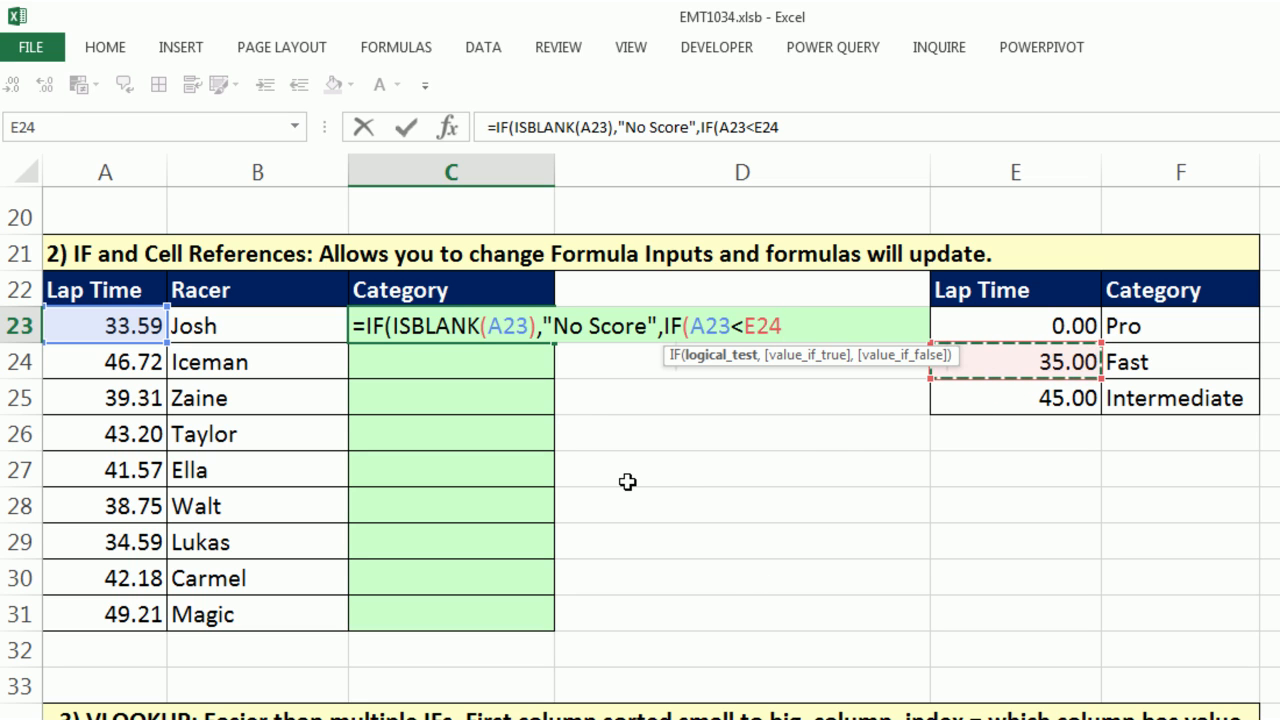
pyautogui.press('F4')
pyautogui.press('F4')
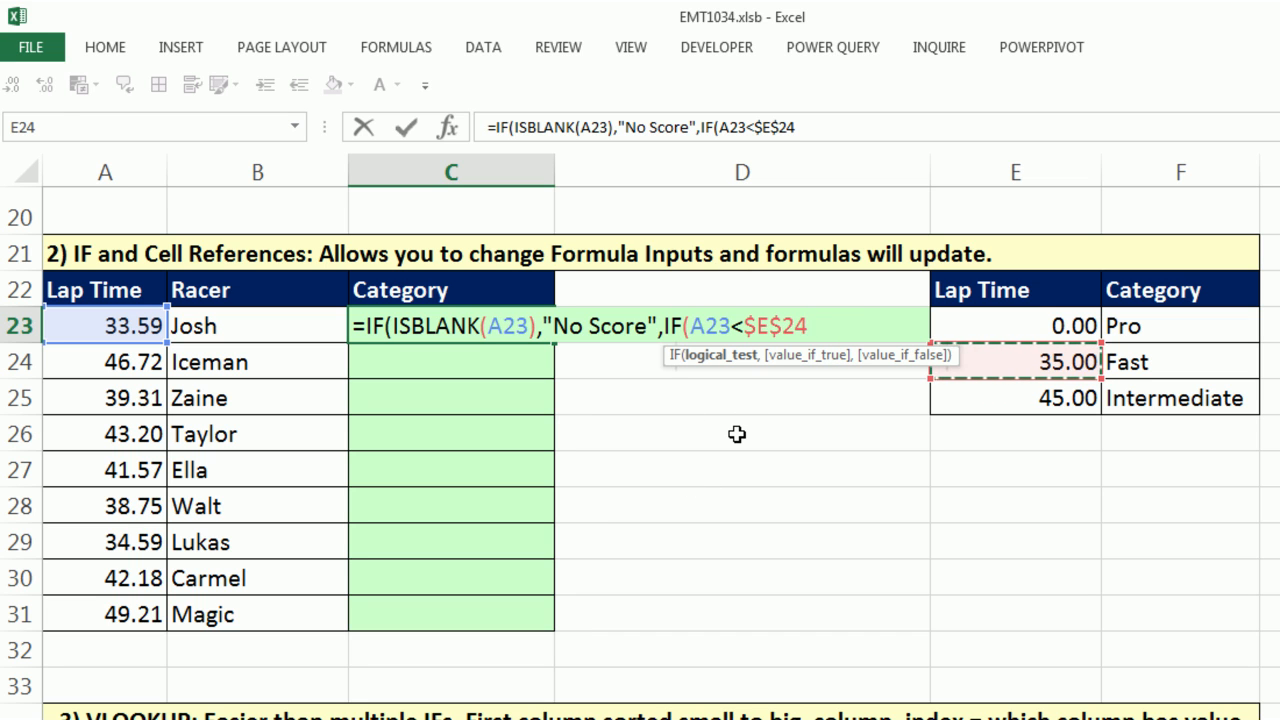
pyautogui.write(',')
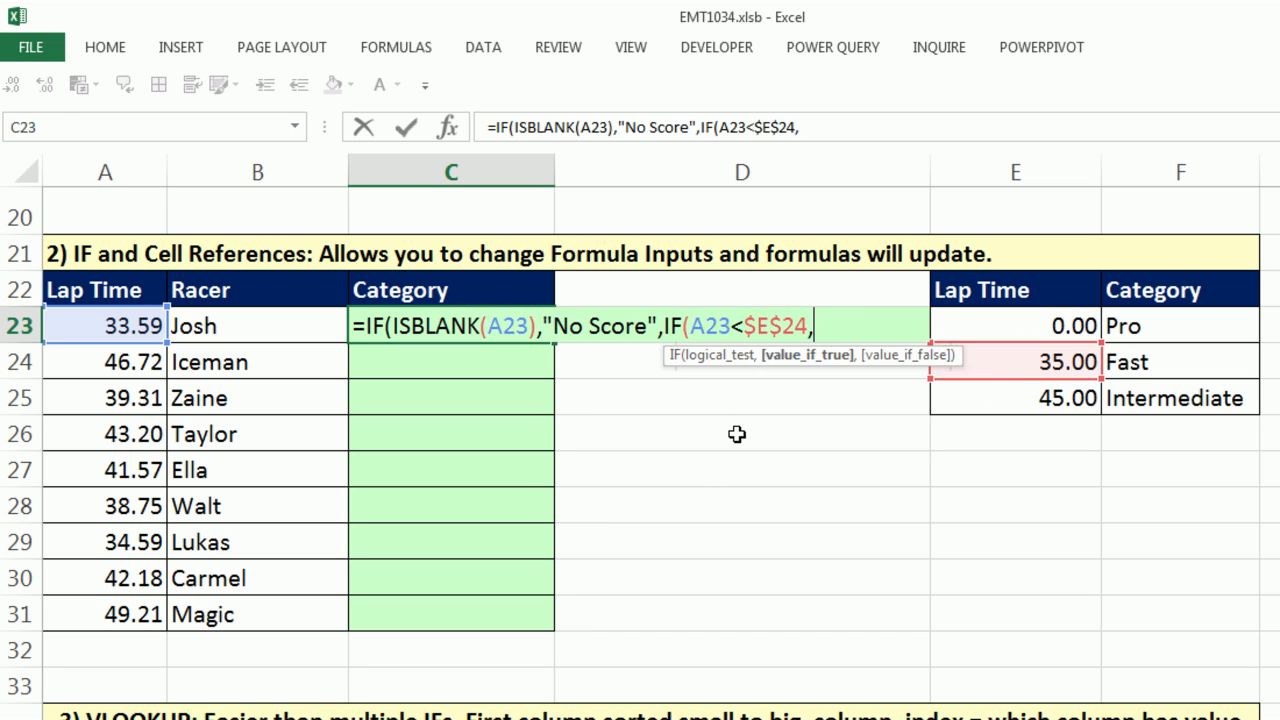
# - Use the absolute reference $F$23 as the nested IF's true value and proceed to its false value
pyautogui.click(1145, 326)
pyautogui.press('F4')
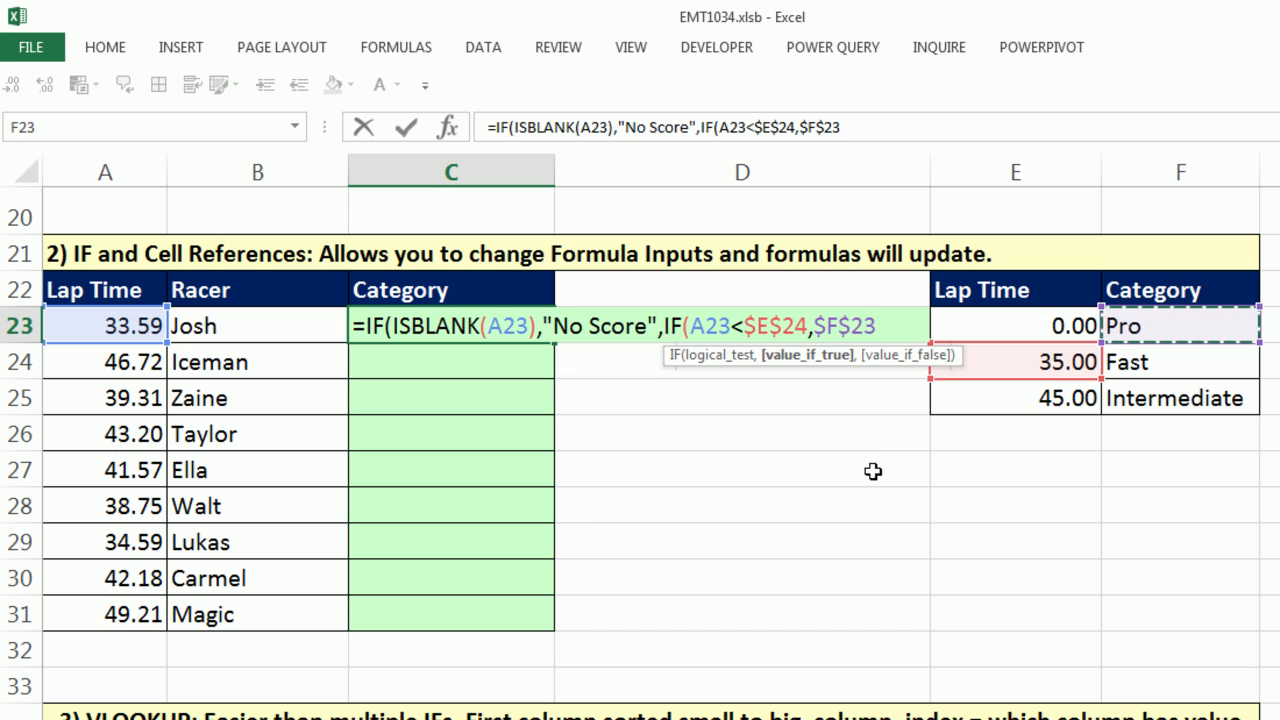
pyautogui.write(',')
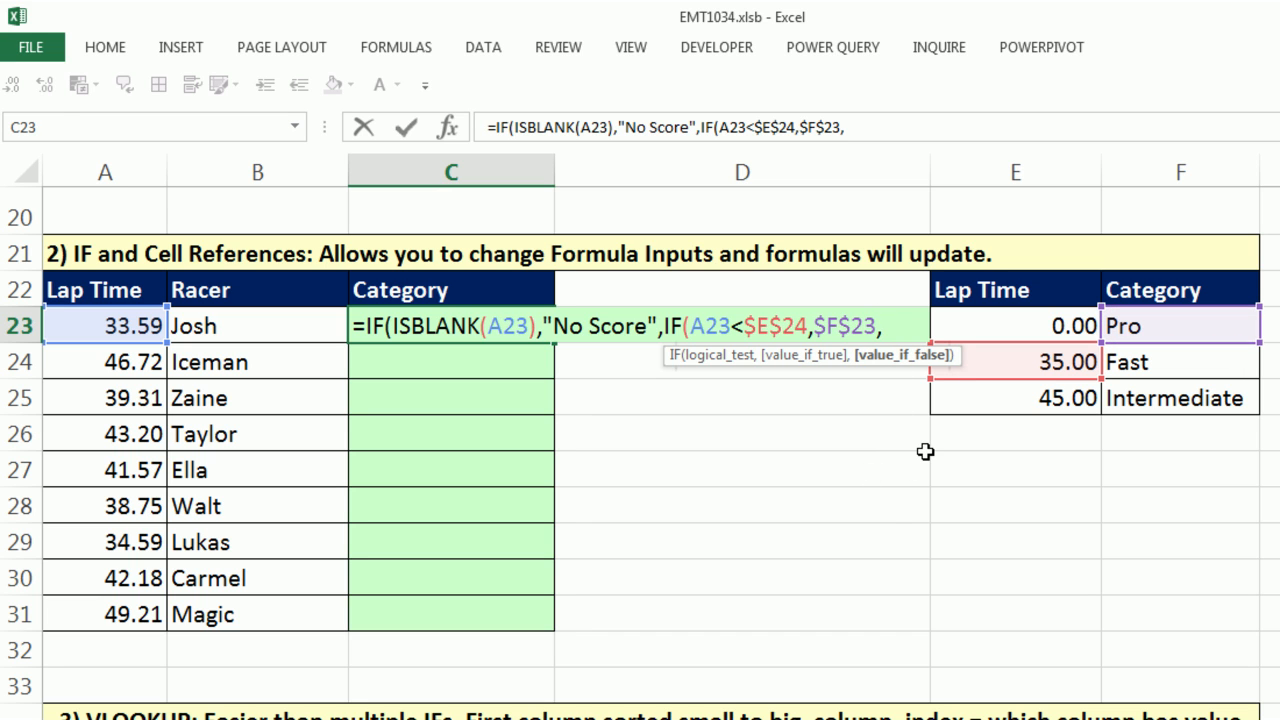
# - Nest another IF as the false value in C23, with A23<$E$25 as its logical test using an absolute reference
pyautogui.write('IF(')
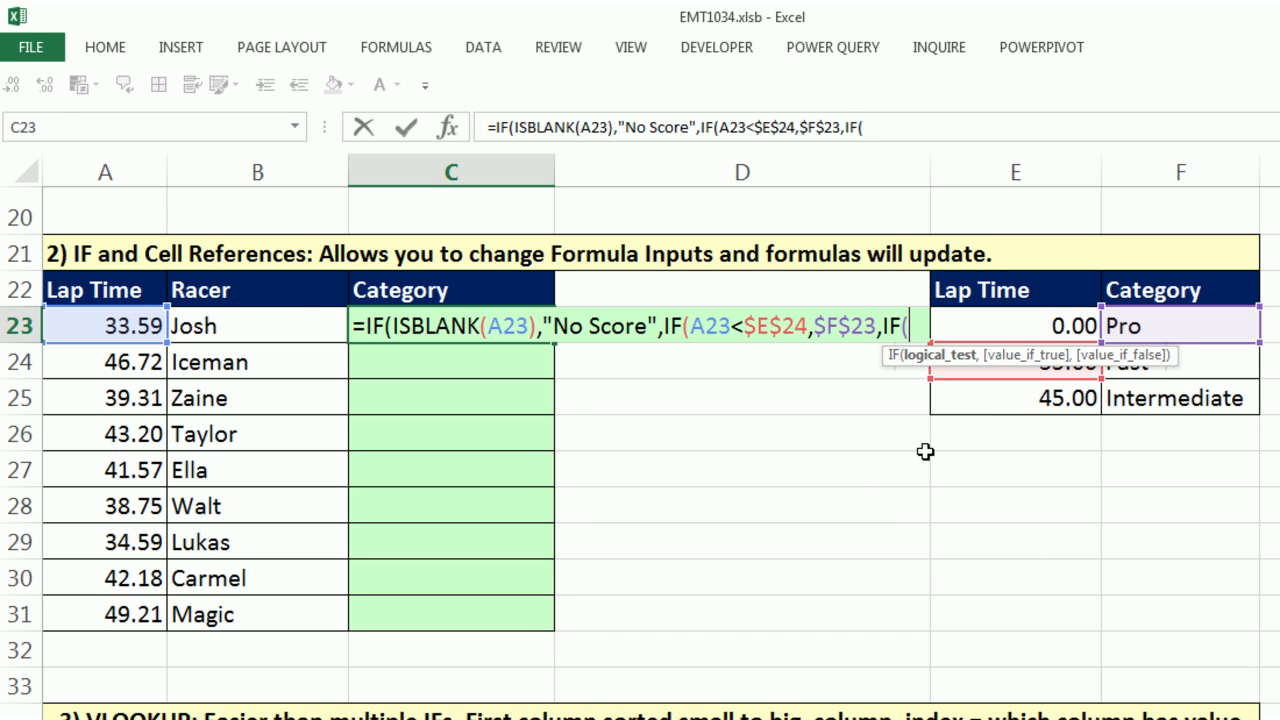
pyautogui.click(105, 318)
pyautogui.write('<')
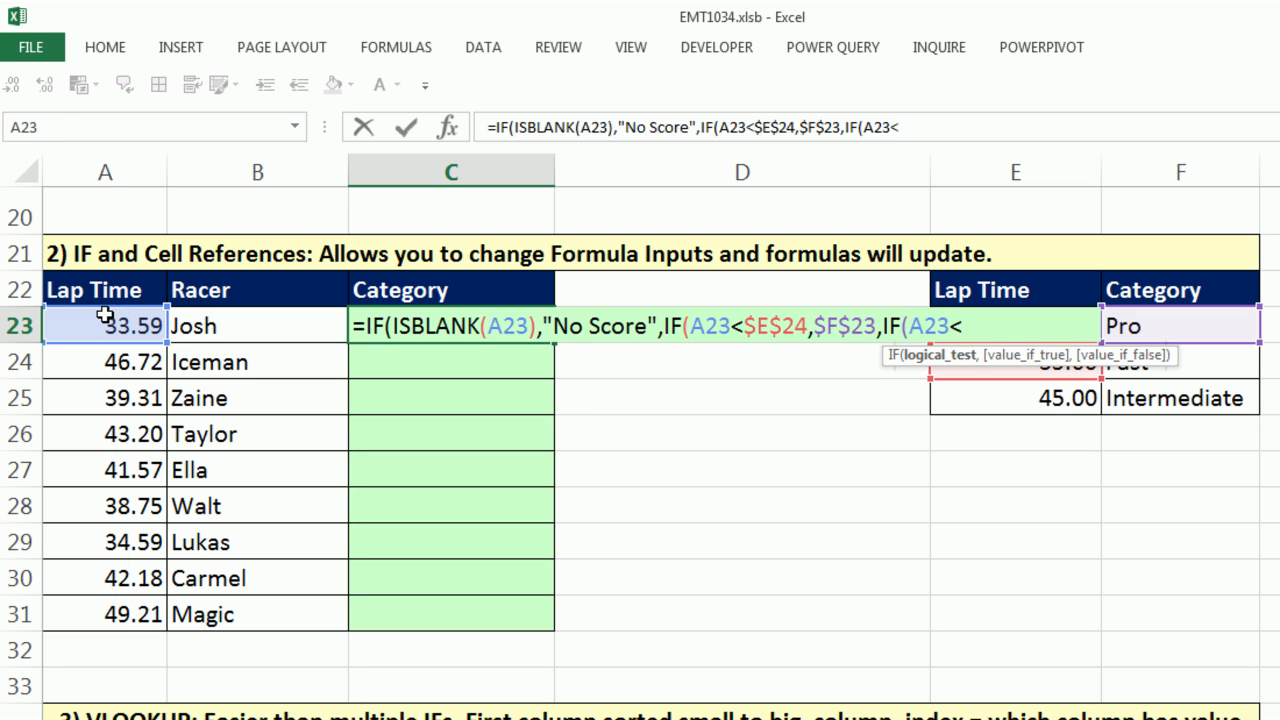
pyautogui.click(1035, 395)
pyautogui.press('F4')
pyautogui.click(930, 326)
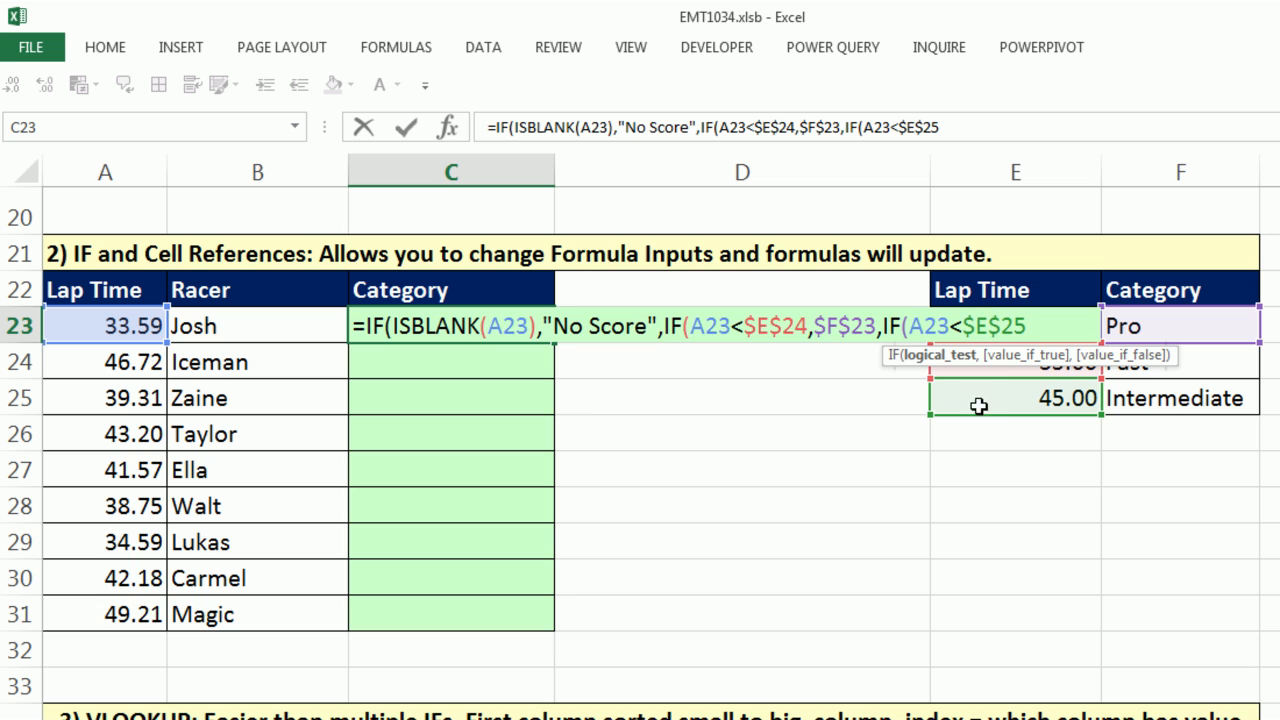
pyautogui.click(1036, 328)
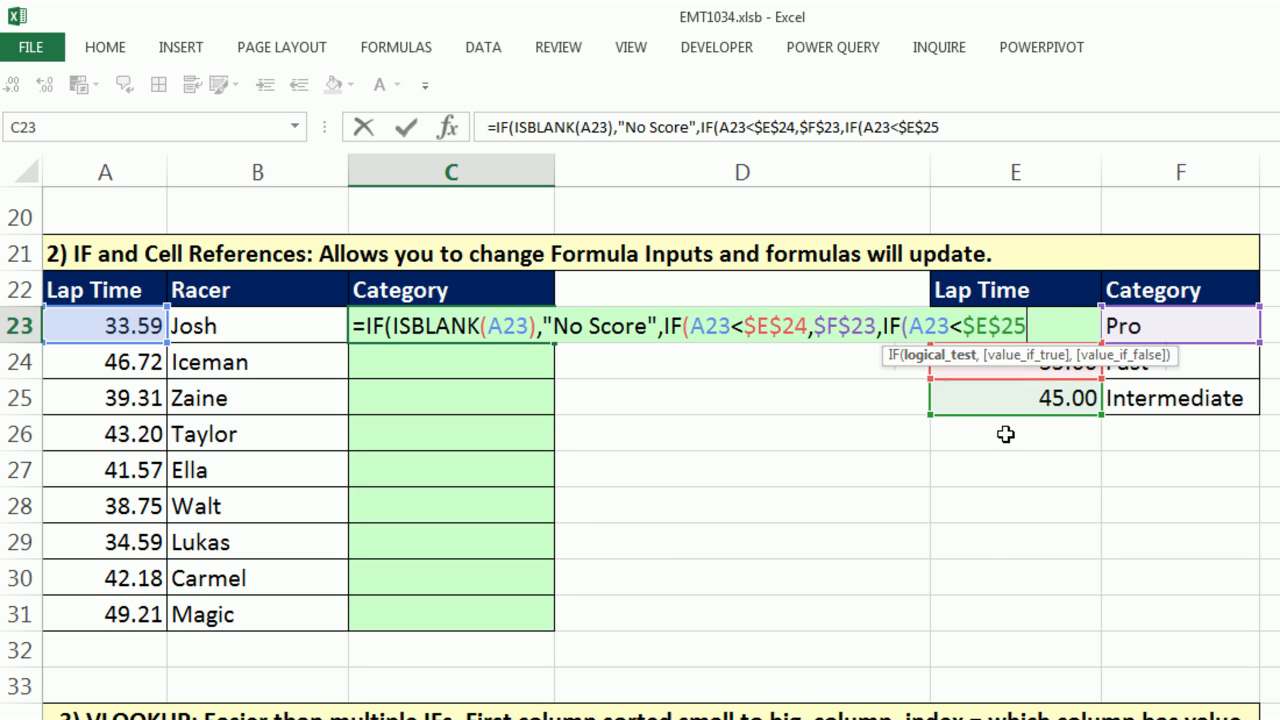
pyautogui.write(',')
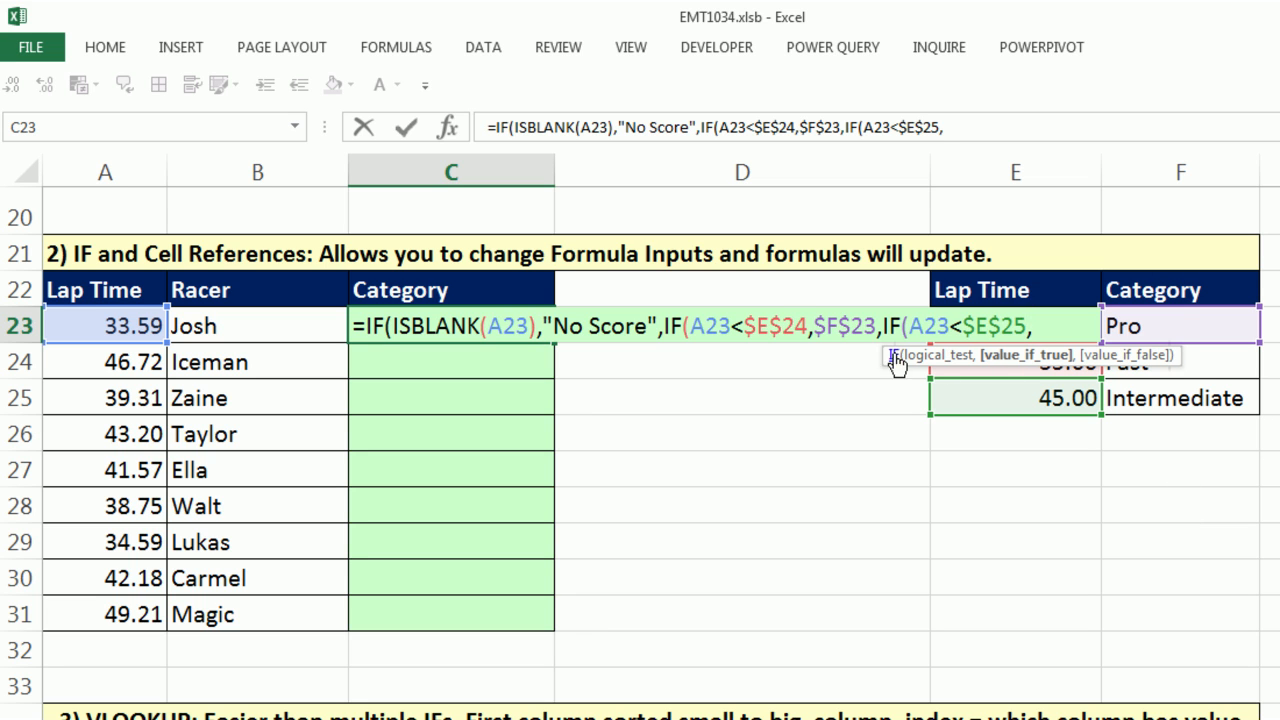
# - Use the absolute reference $F$24 as the innermost IF's true value and proceed to its false value
pyautogui.moveTo(886, 355); pyautogui.dragTo(734, 362)
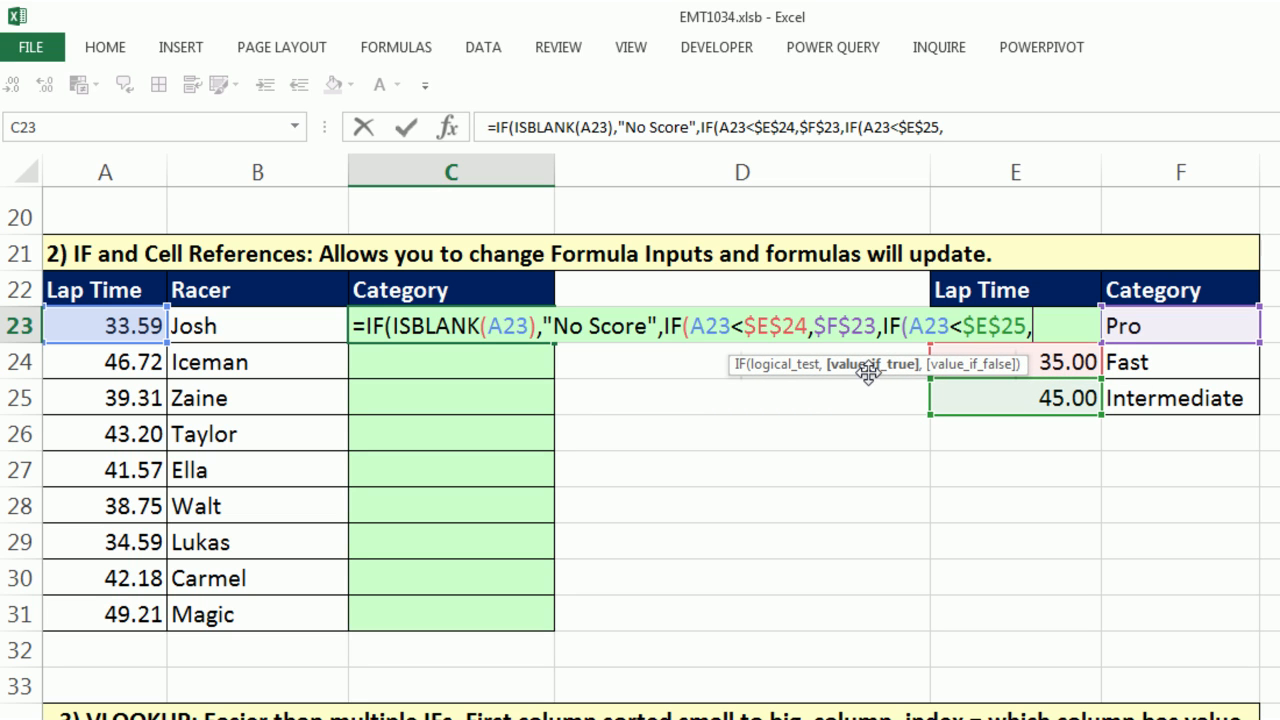
pyautogui.click(1158, 365)
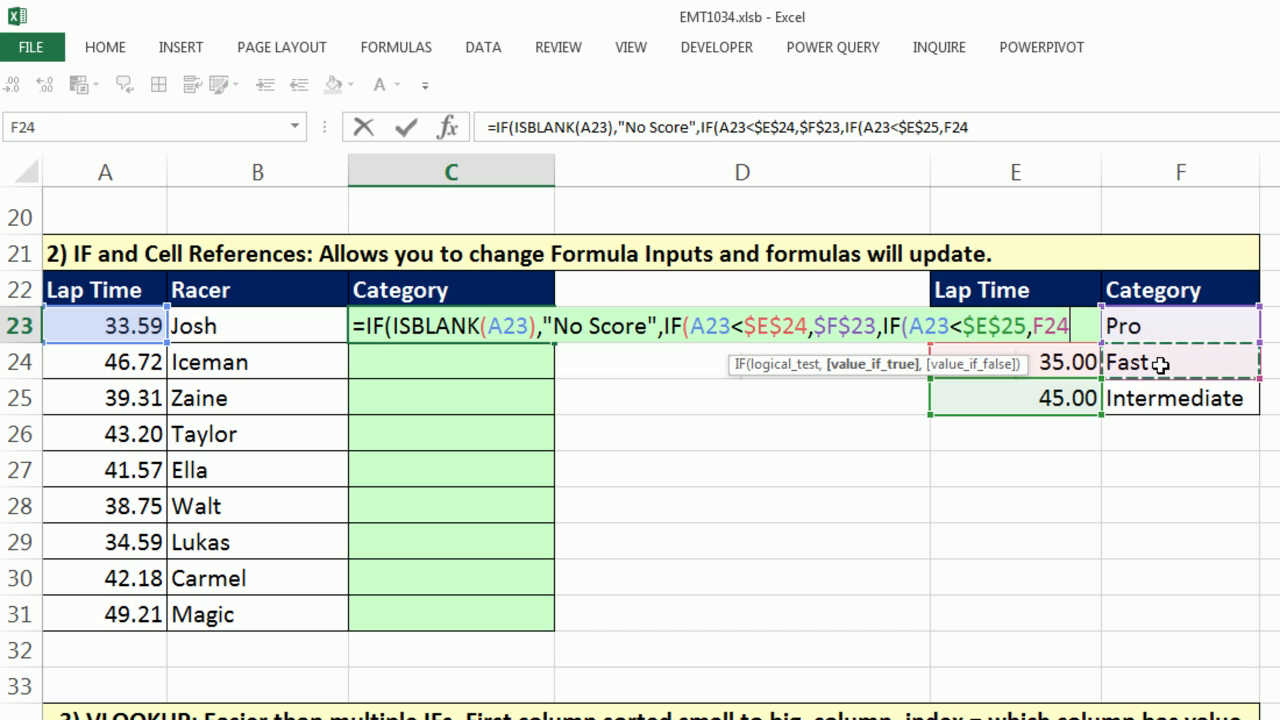
pyautogui.press('F4')
pyautogui.write(',')
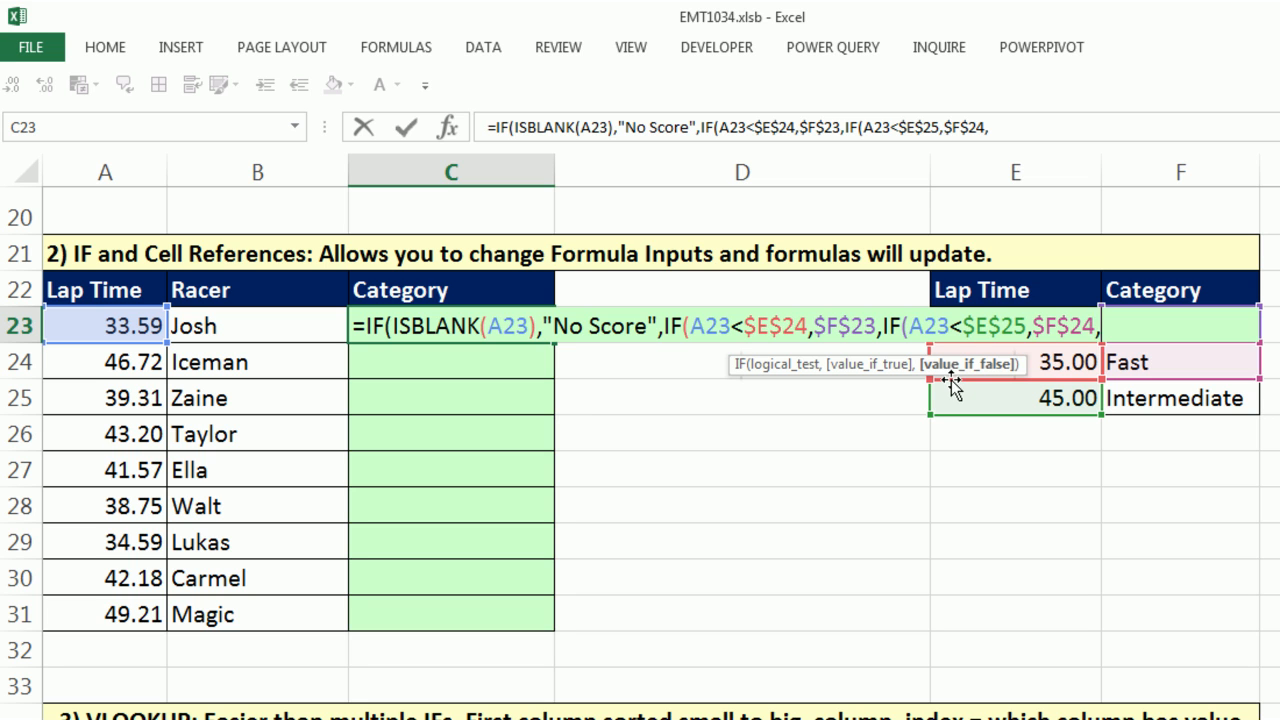
# - Complete C23's formula with $F$25 as the innermost false value and copy it down to C31
pyautogui.click(1166, 396)
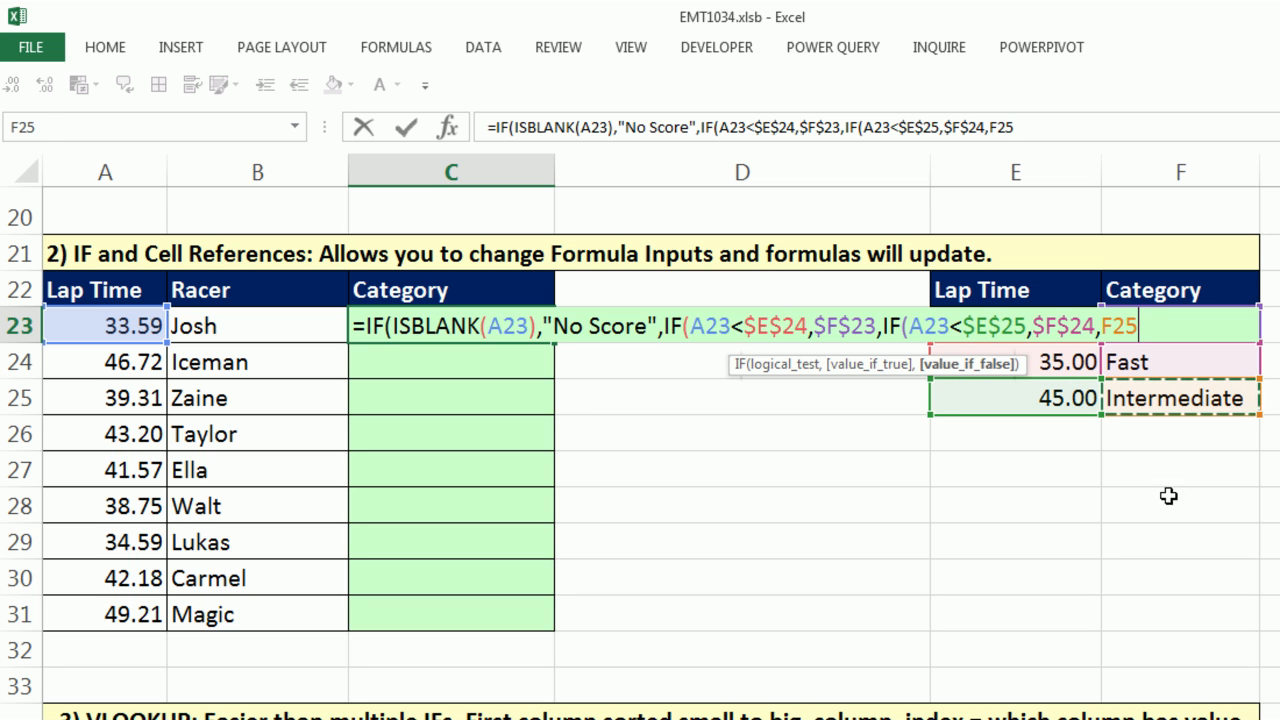
pyautogui.press('F4')
pyautogui.write(')')
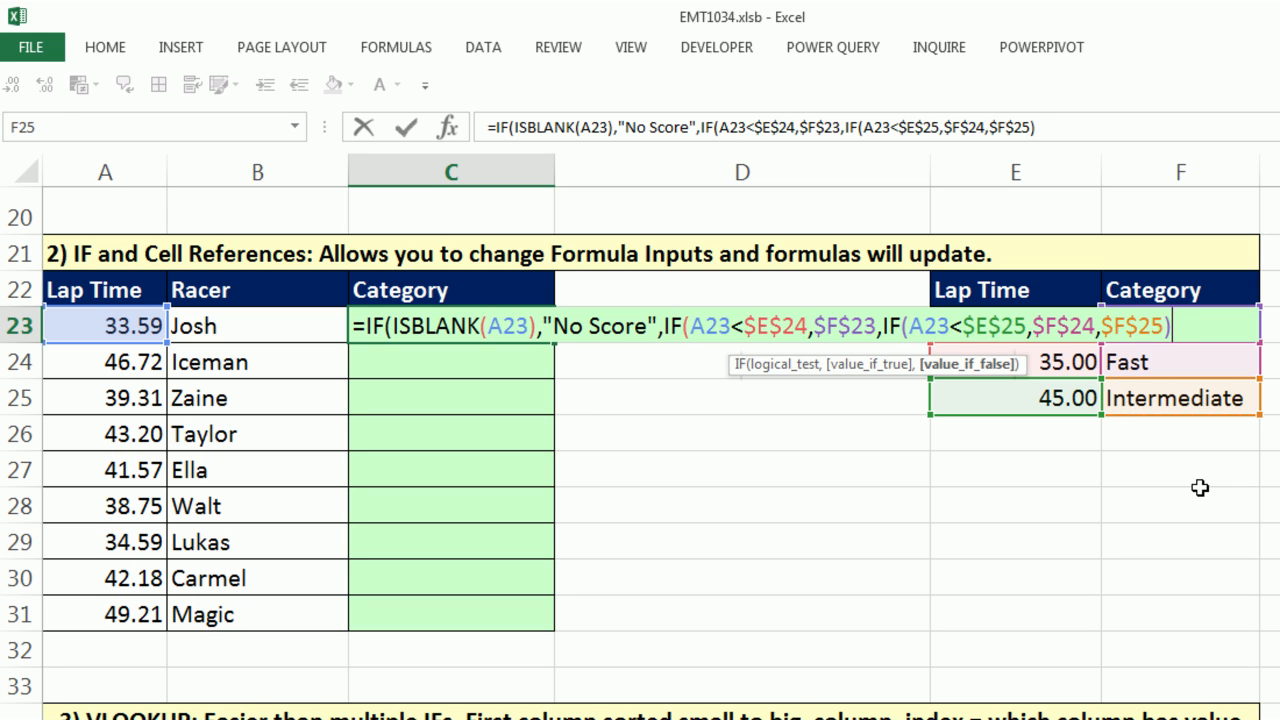
pyautogui.write('))')
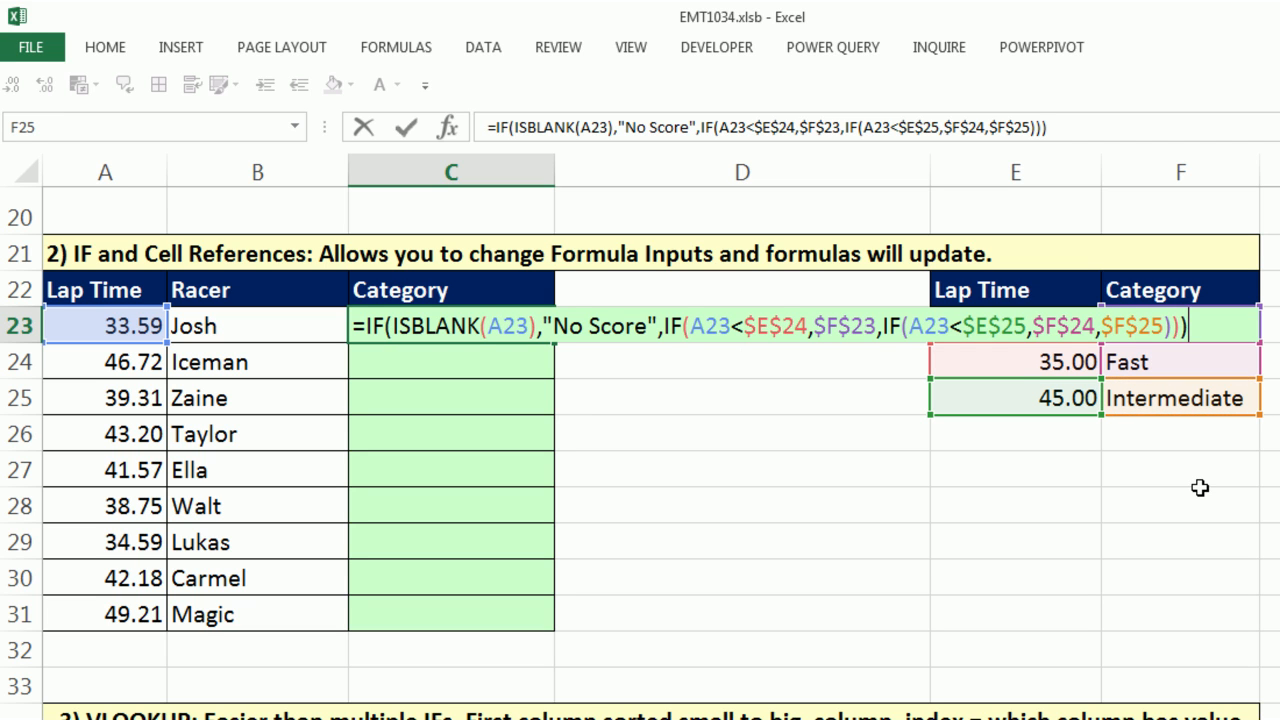
pyautogui.write(')')
pyautogui.hotkey('ctrl', 'Return')
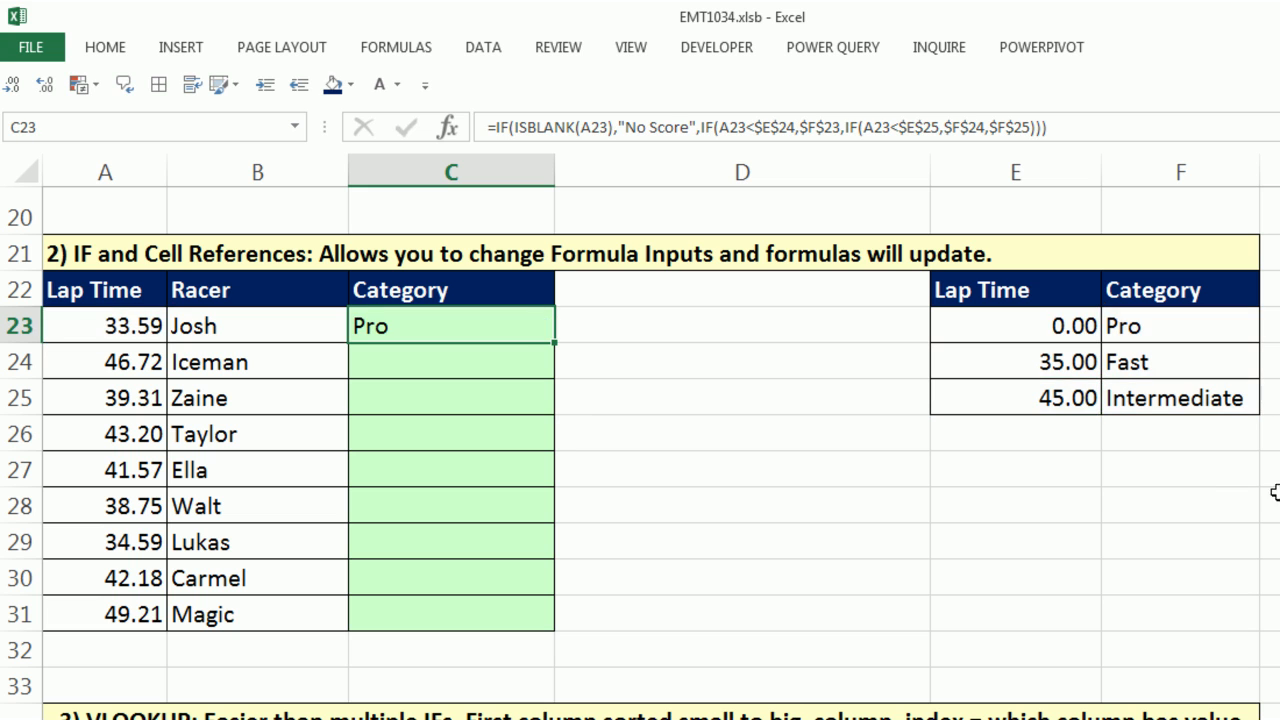
pyautogui.doubleClick(557, 344)
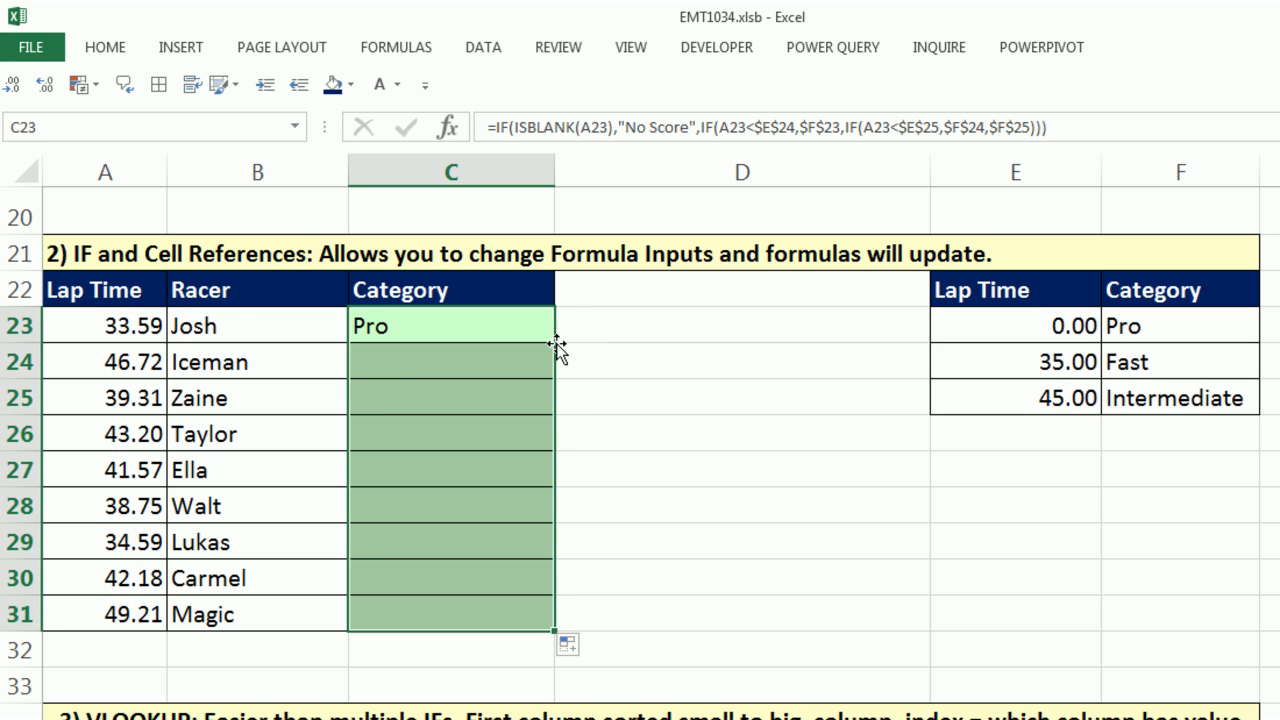
# - Clear the lap time in A24 to test the formula with a blank, and undo the deletion
pyautogui.click(110, 363)
pyautogui.press('Delete')
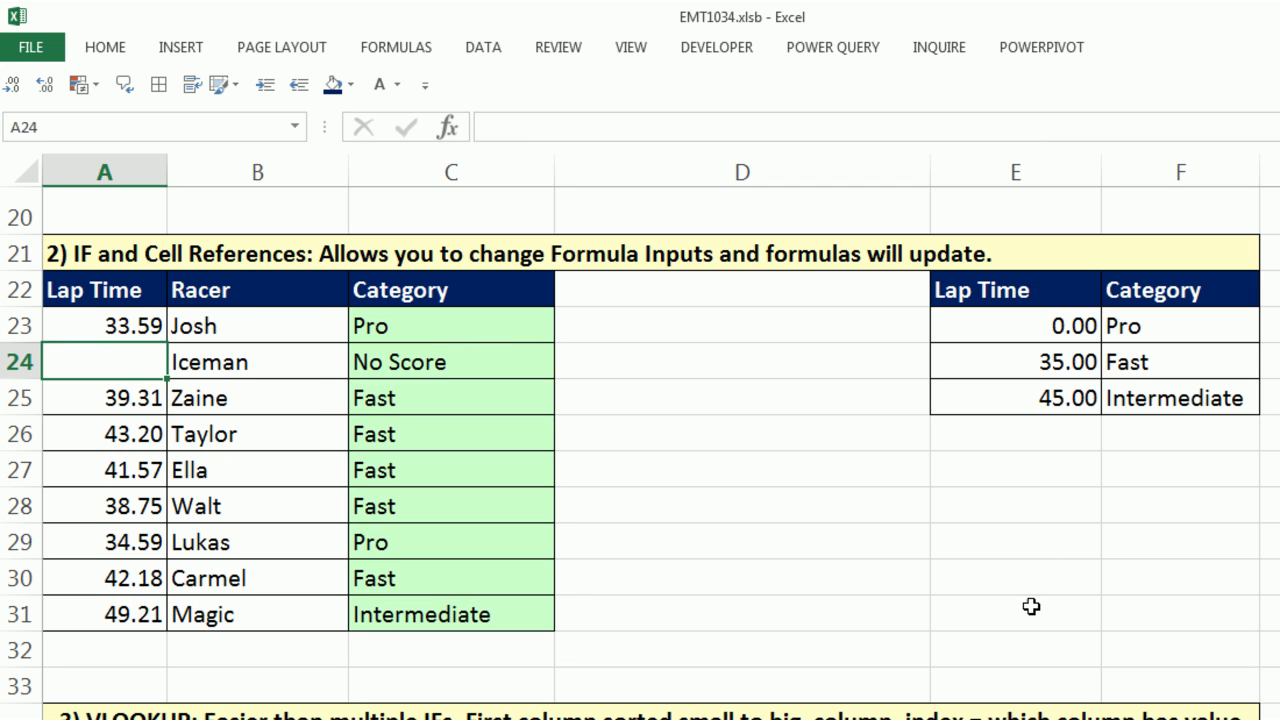
pyautogui.hotkey('ctrl', 'z')
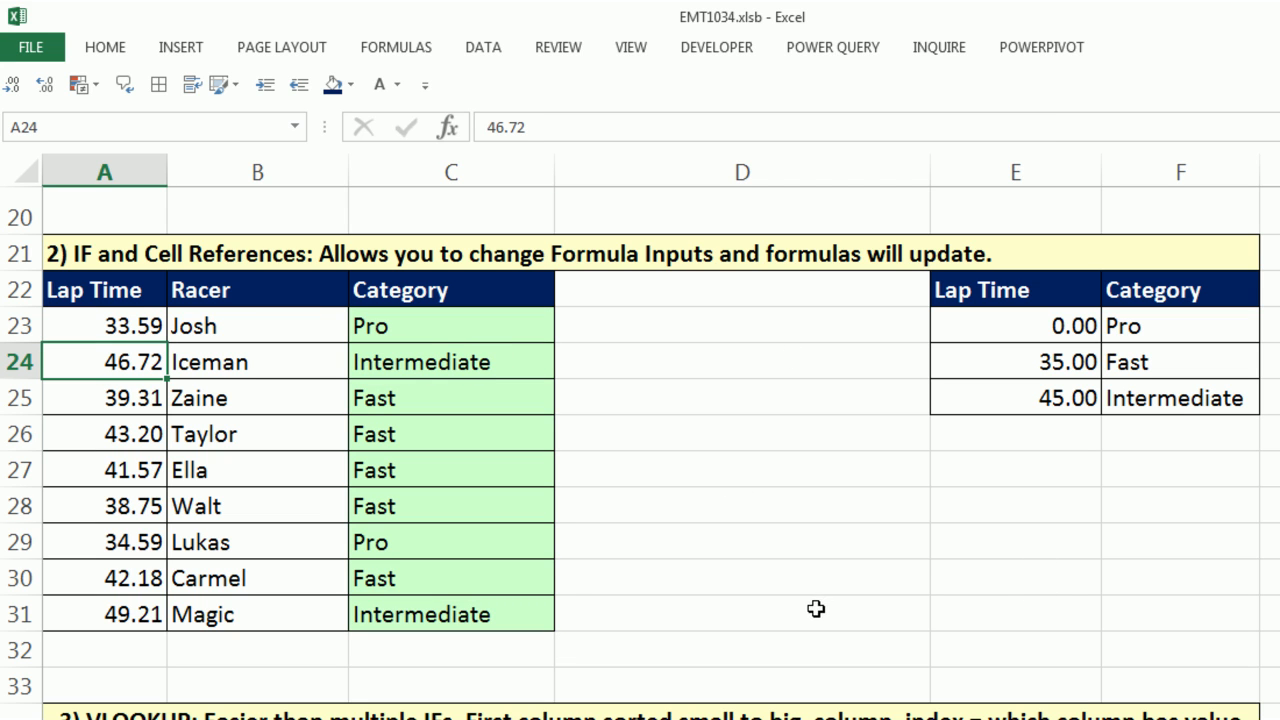
# - Copy the lap times in A23:A31 over the first section's Lap Time column, starting at A10
pyautogui.moveTo(110, 328); pyautogui.dragTo(95, 614)
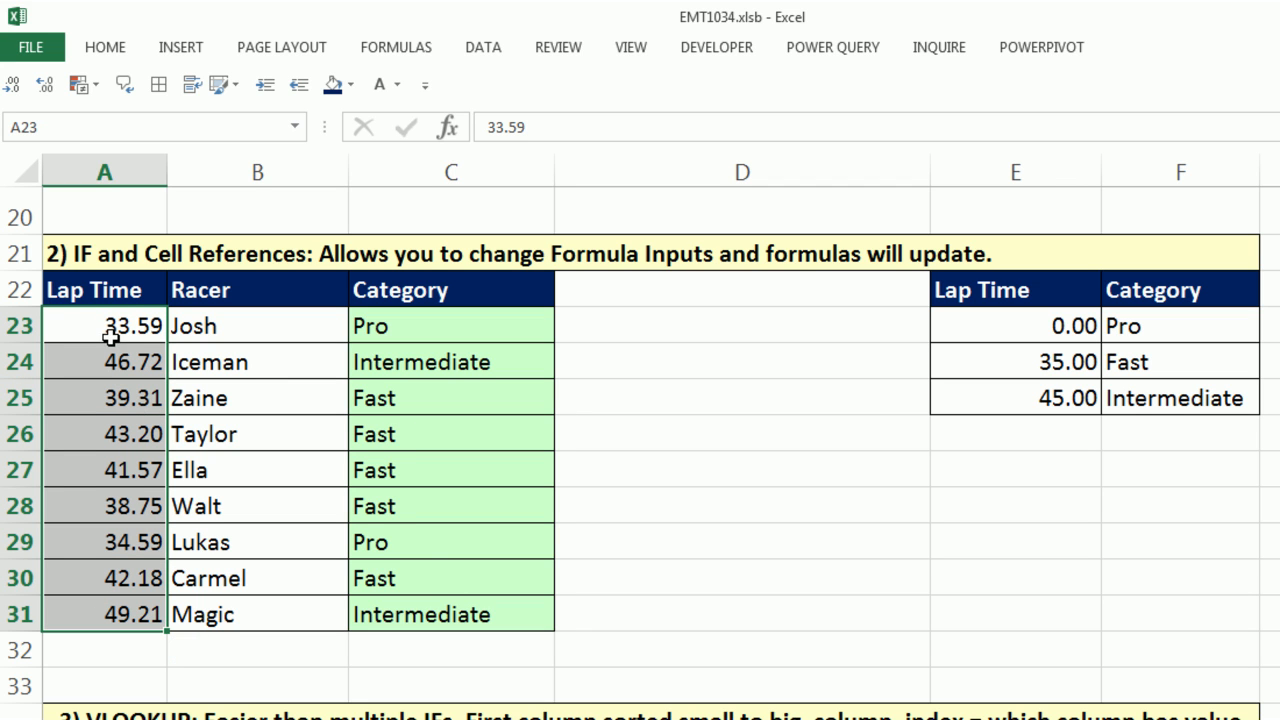
pyautogui.scroll(2, 429, 546)
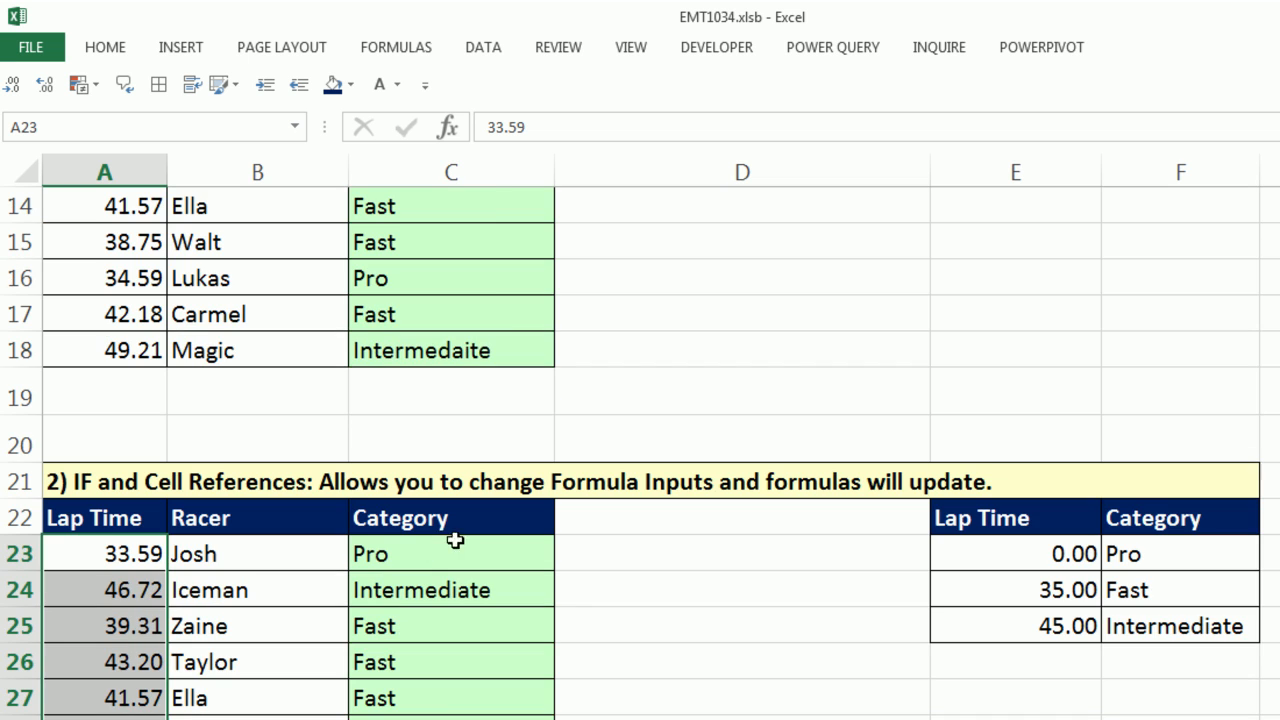
pyautogui.scroll(-1, 420, 464)
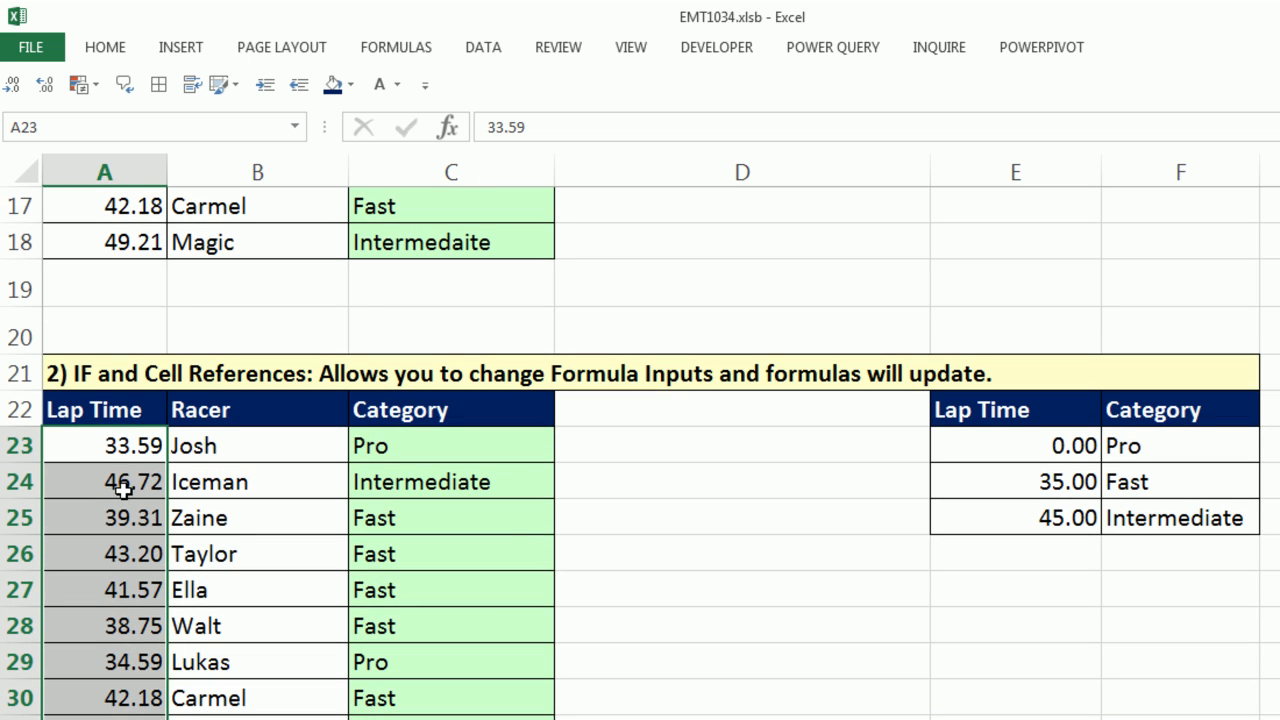
pyautogui.hotkey('ctrl', 'c')
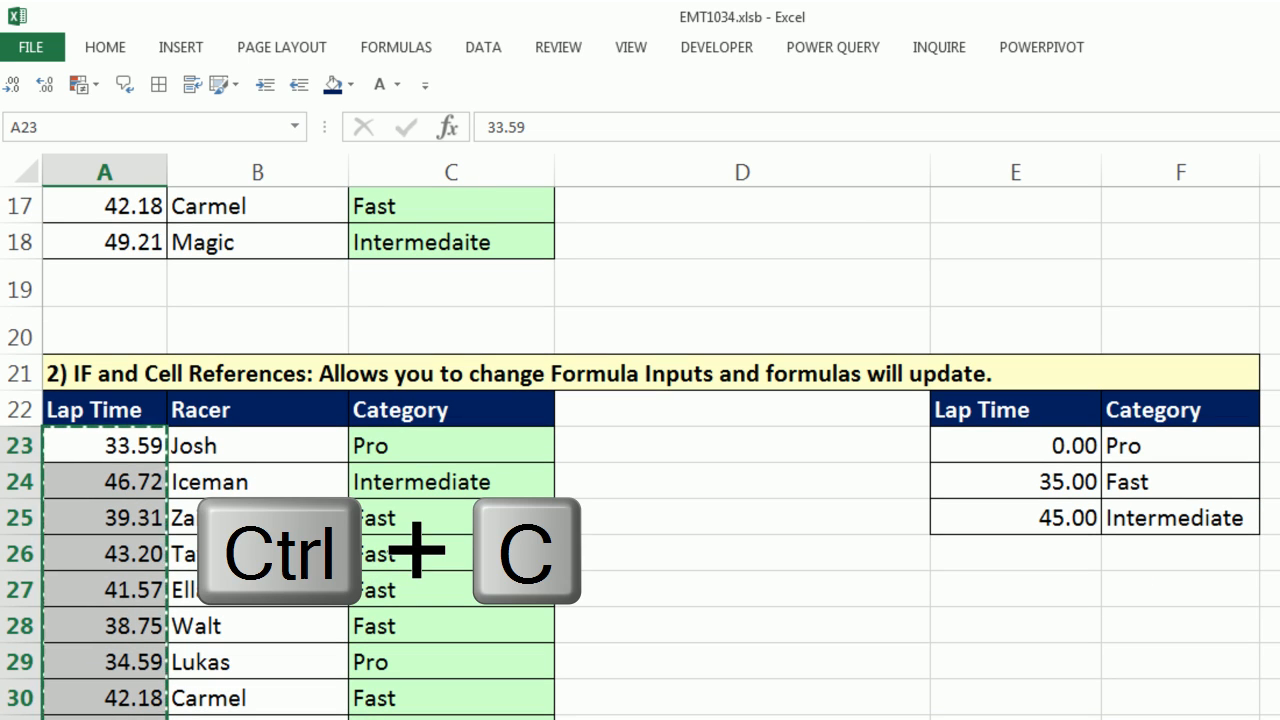
pyautogui.scroll(3, 239, 585)
pyautogui.click(120, 278)
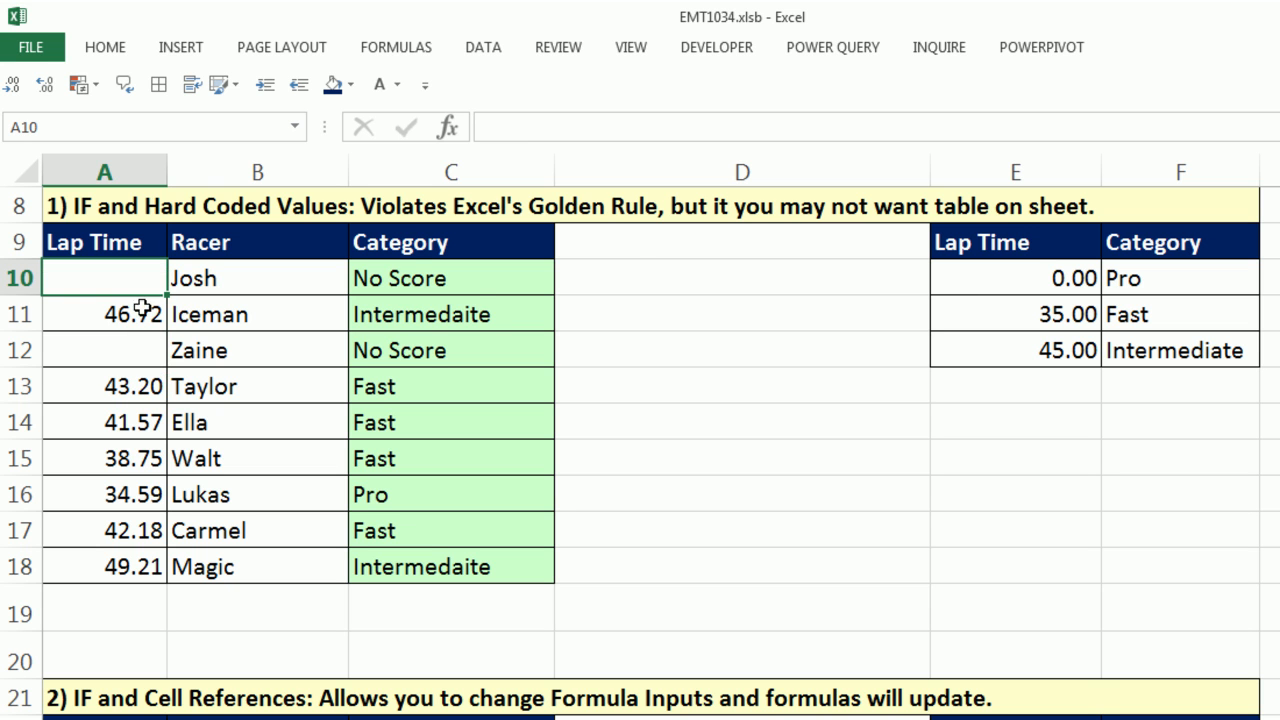
pyautogui.hotkey('ctrl', 'v')
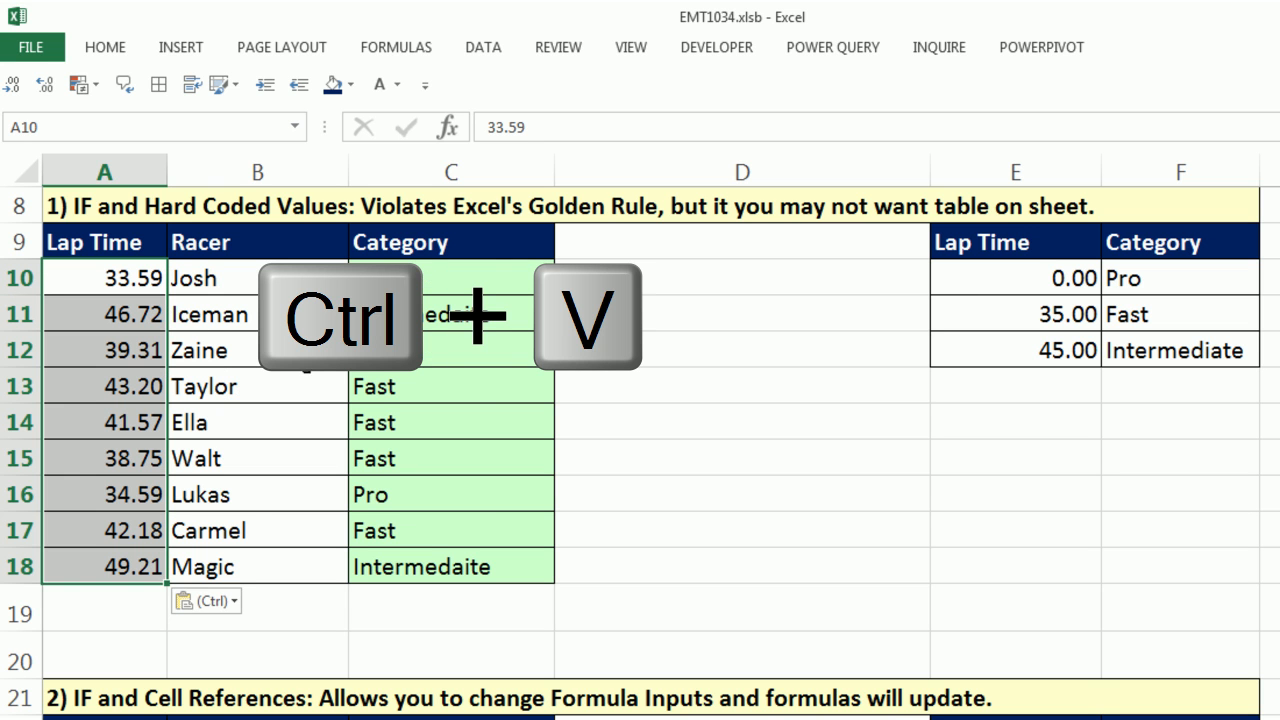
pyautogui.scroll(-3, 482, 530)
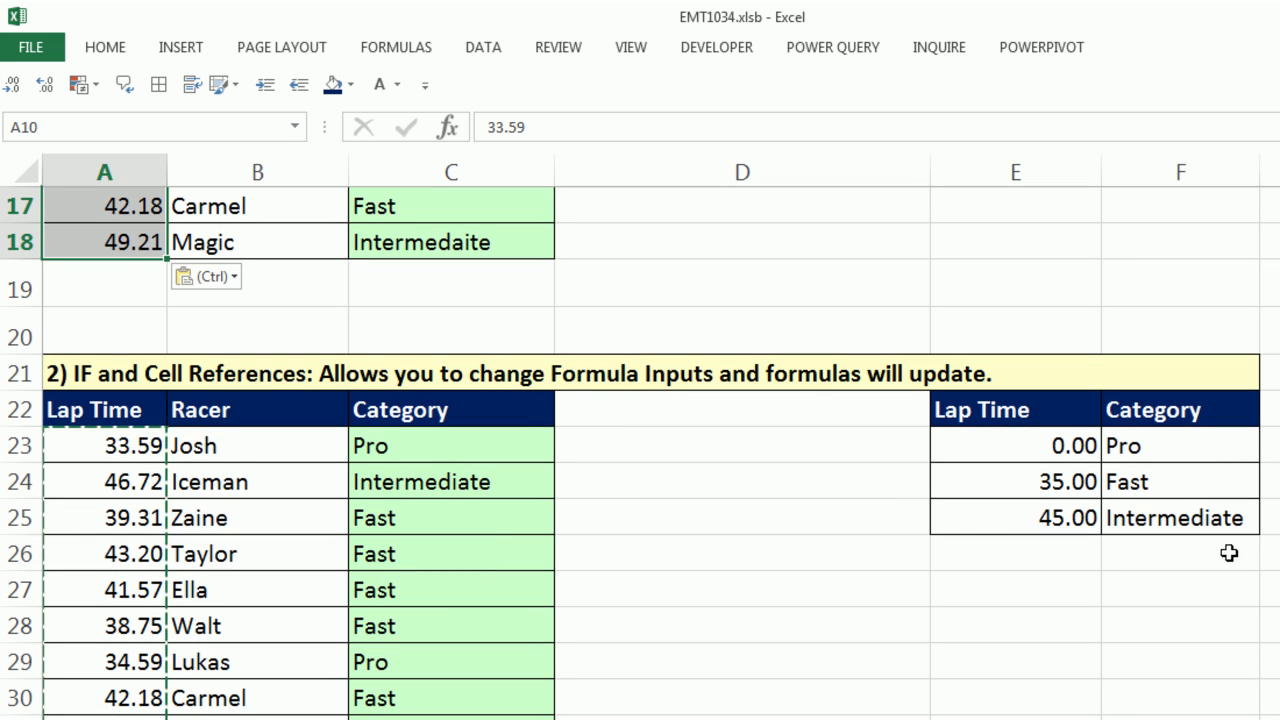
pyautogui.press('Escape')
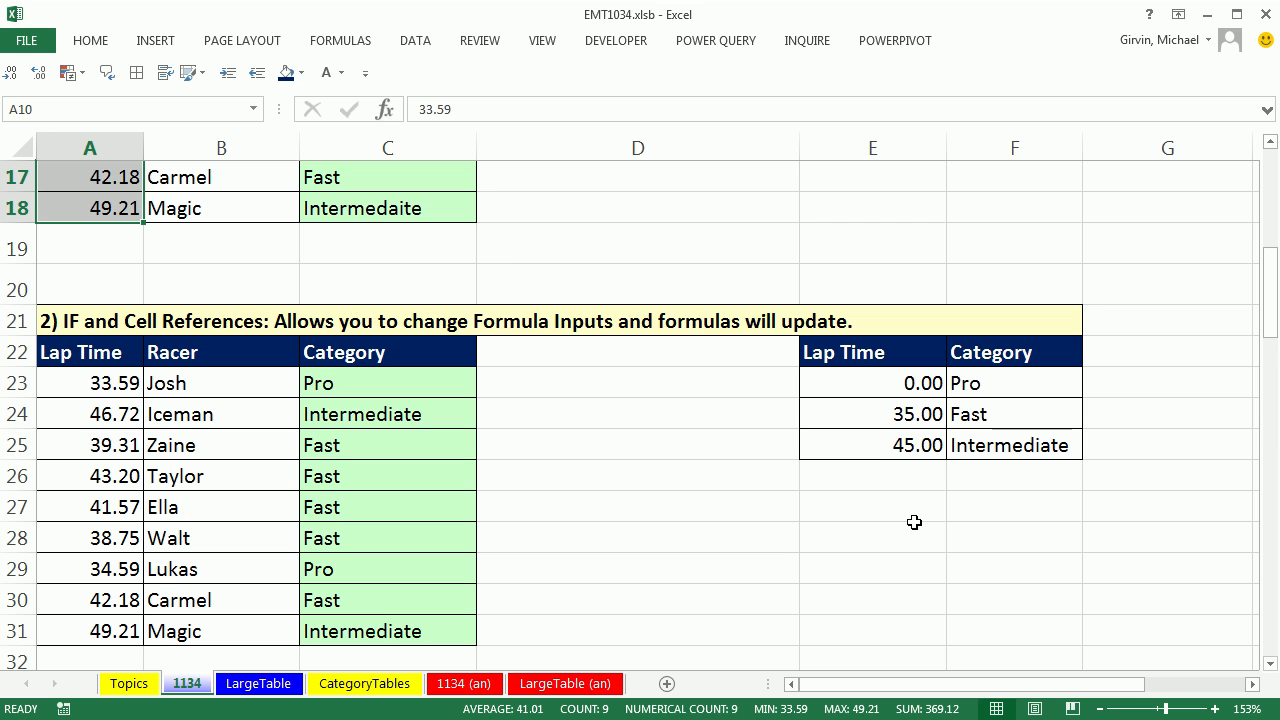
# - Start a comparison formula in H23 with C23 as the first operand followed by an equal sign
pyautogui.click(1252, 684)
pyautogui.click(1252, 684)
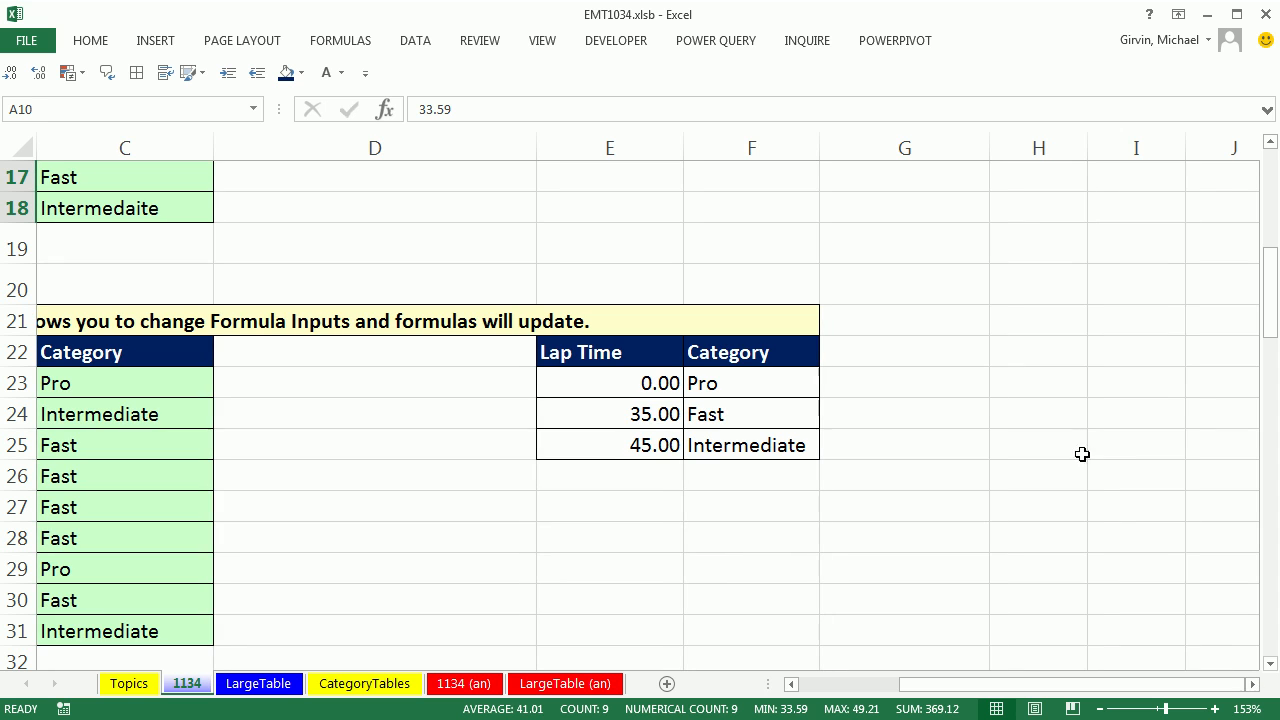
pyautogui.click(1025, 349)
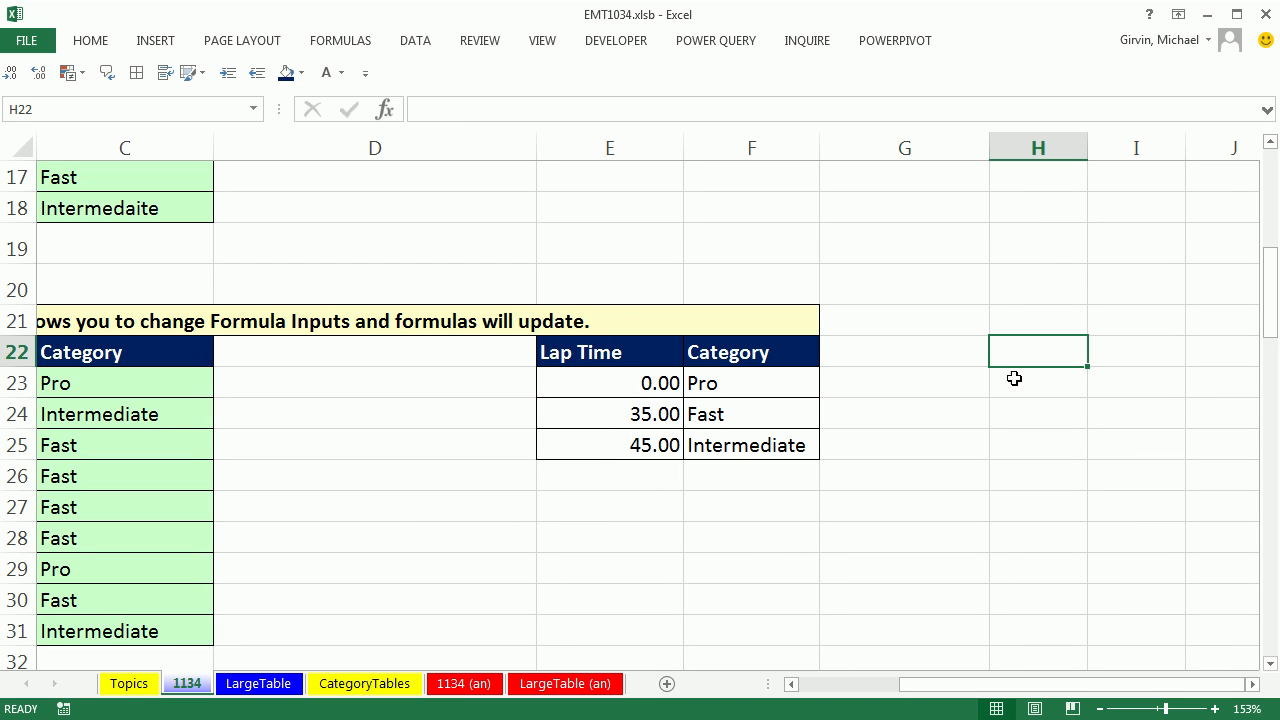
pyautogui.click(1016, 378)
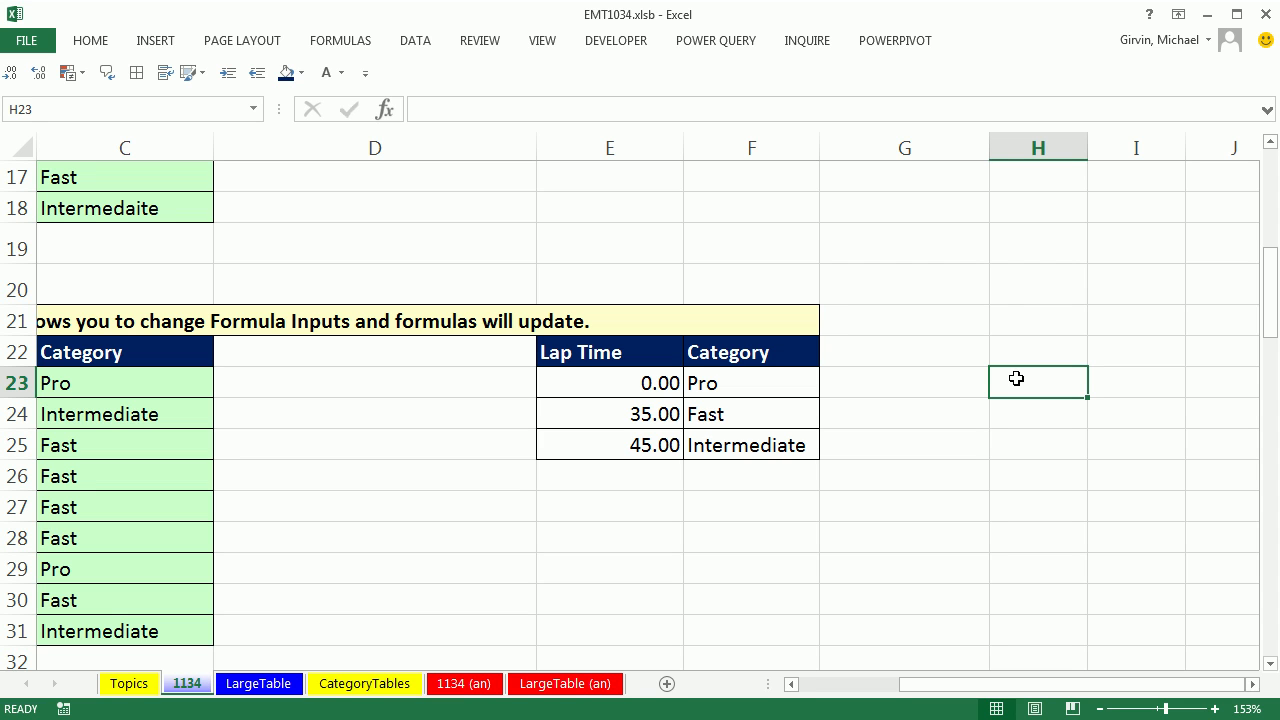
pyautogui.write('=')
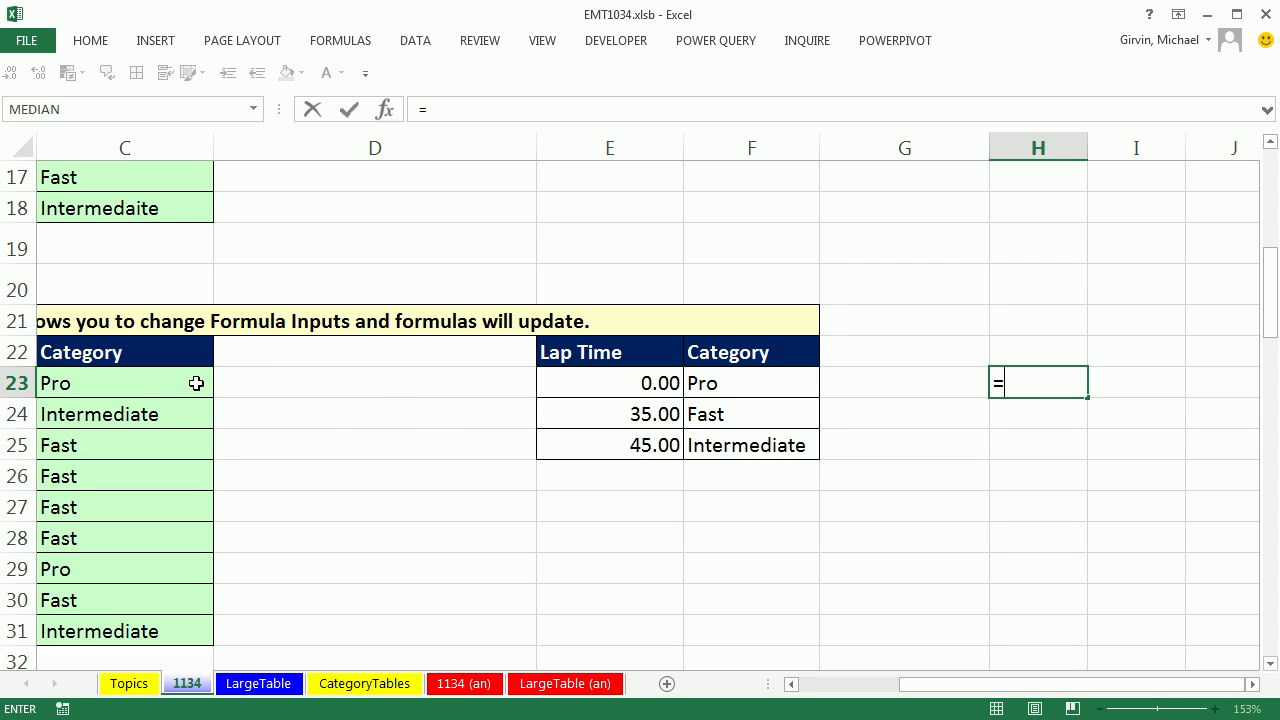
pyautogui.click(152, 381)
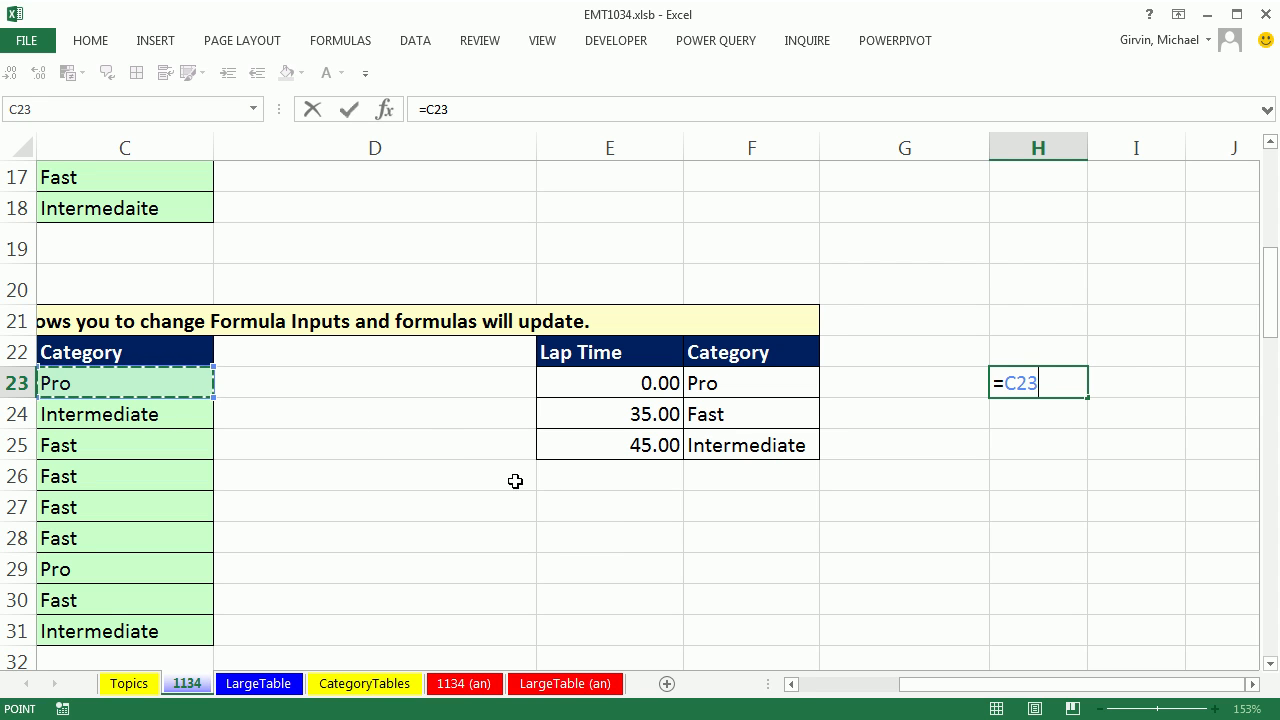
pyautogui.write('=')
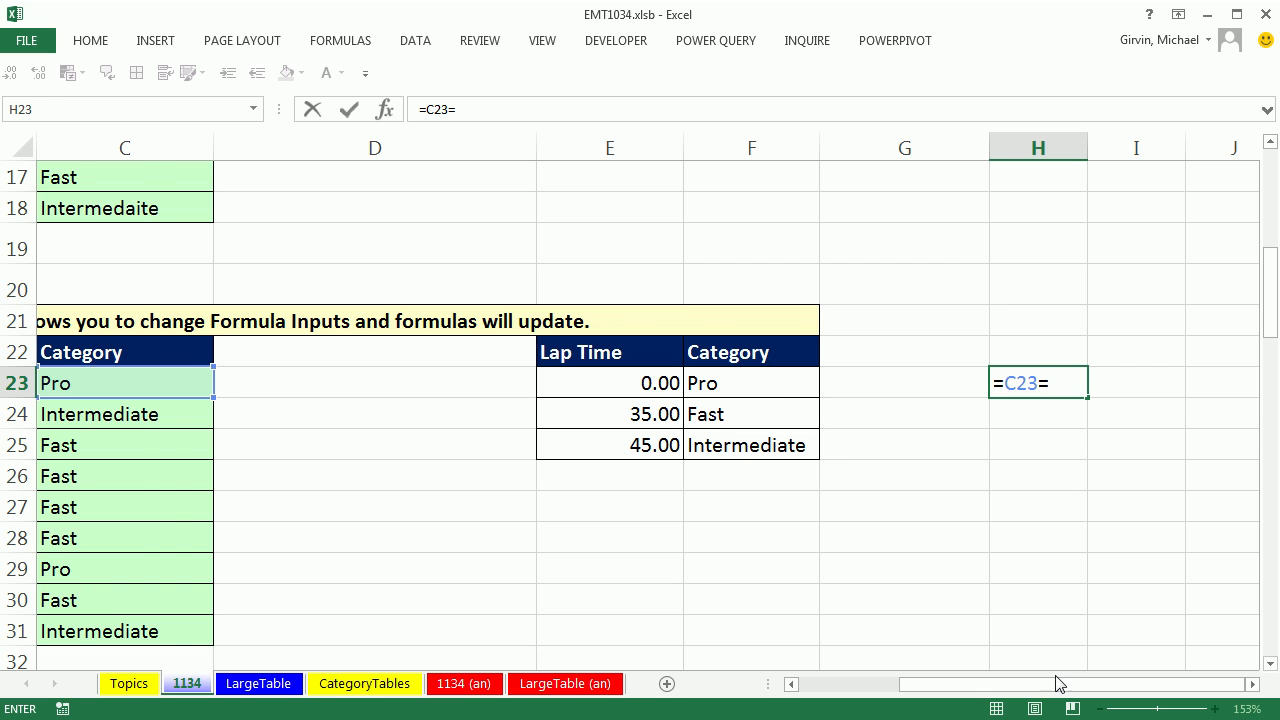
# - Complete H23's comparison with C10 so it reads =C23=C10, and copy it down to H31
pyautogui.moveTo(1063, 685); pyautogui.dragTo(943, 683)
pyautogui.scroll(4, 763, 520)
pyautogui.click(423, 331)
pyautogui.scroll(-4, 651, 408)
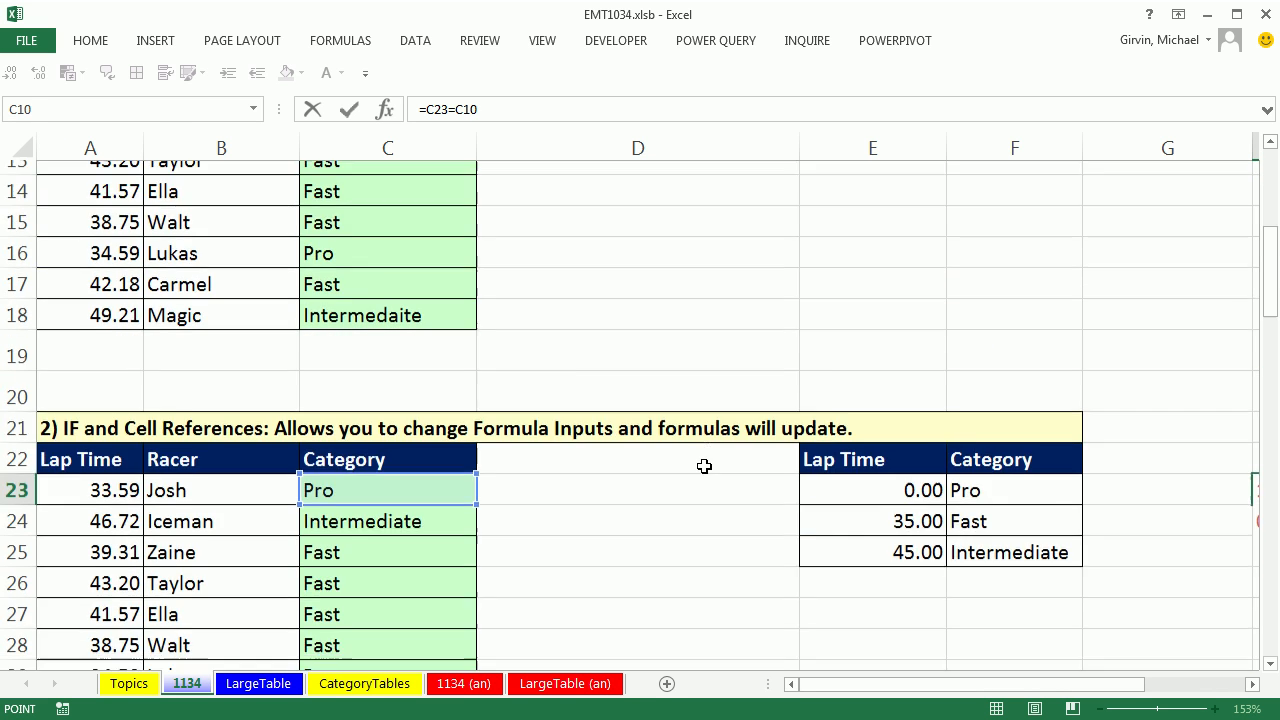
pyautogui.moveTo(995, 685); pyautogui.dragTo(1099, 695)
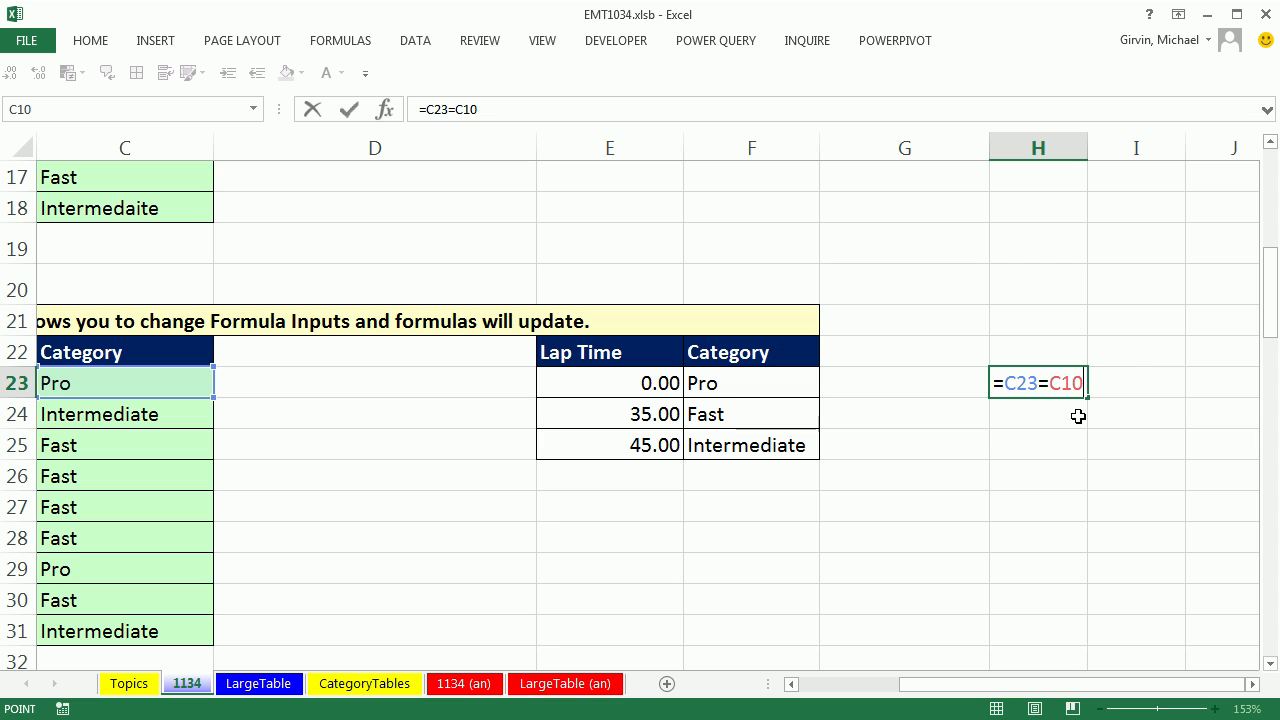
pyautogui.hotkey('ctrl', 'Return')
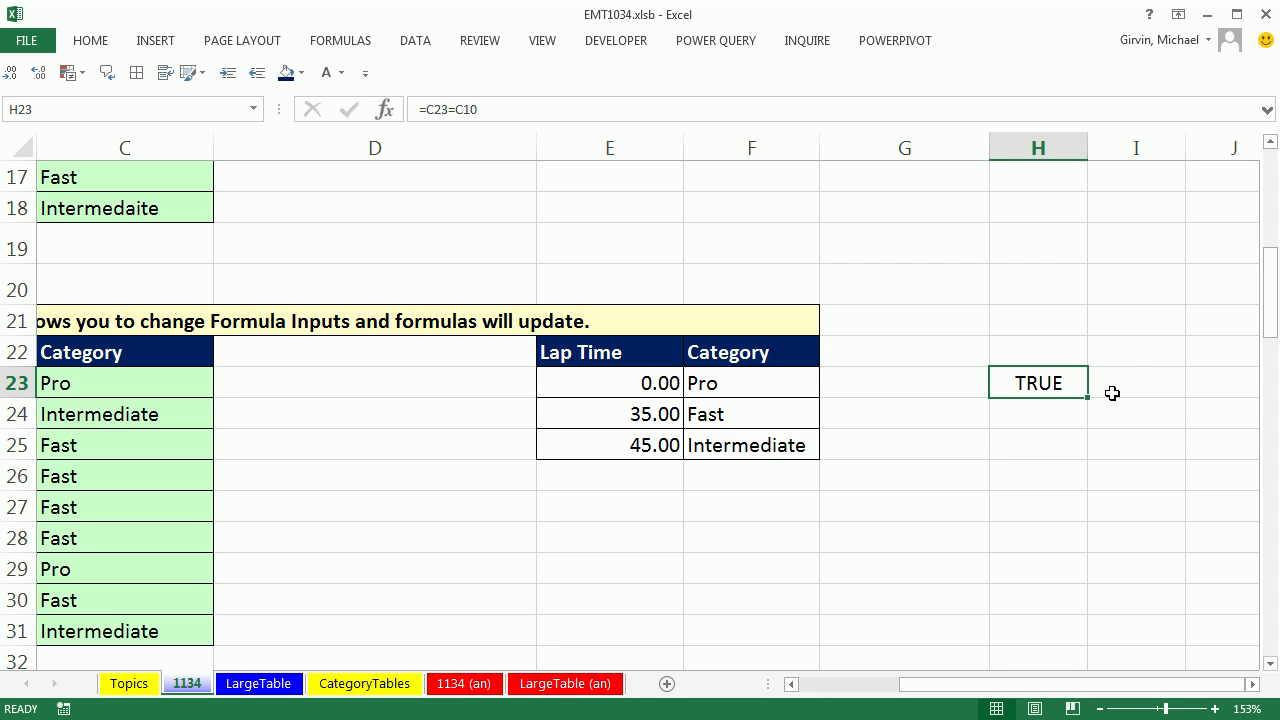
pyautogui.moveTo(1087, 400); pyautogui.dragTo(1072, 630)
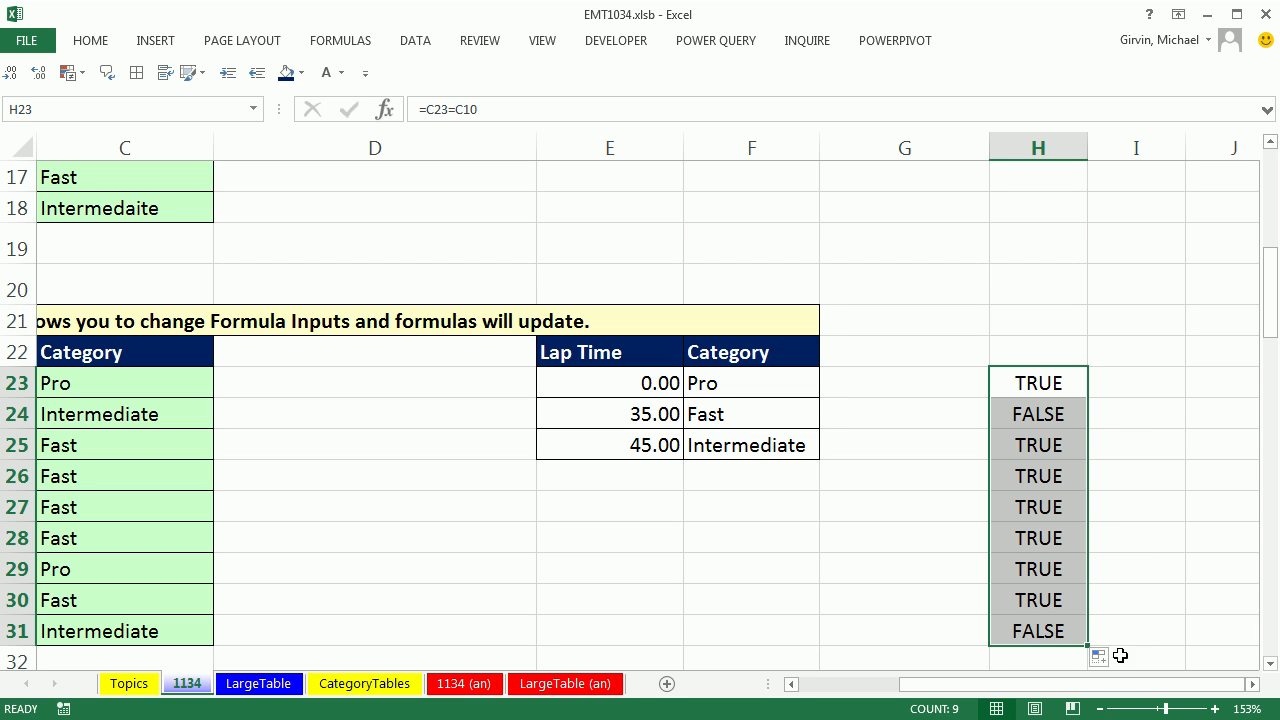
# - Inspect which two category cells the comparison formula in H31 refers to
pyautogui.click(1015, 631)
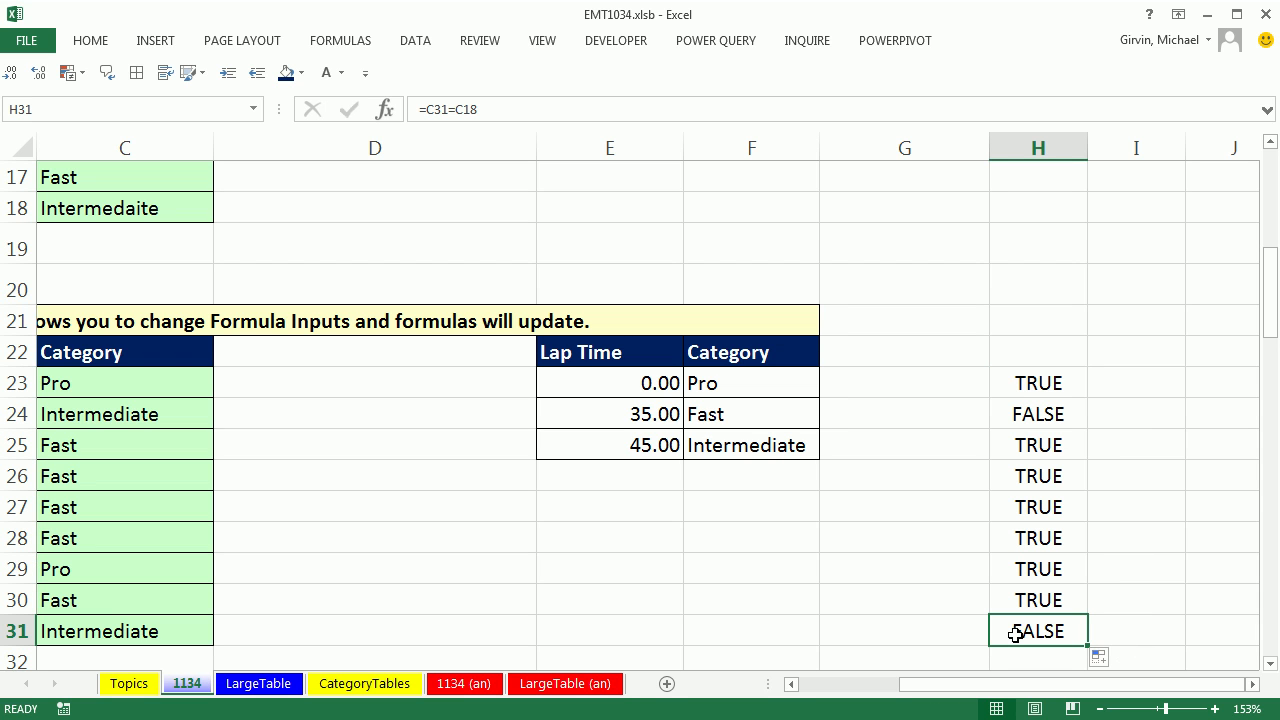
pyautogui.doubleClick(1022, 632)
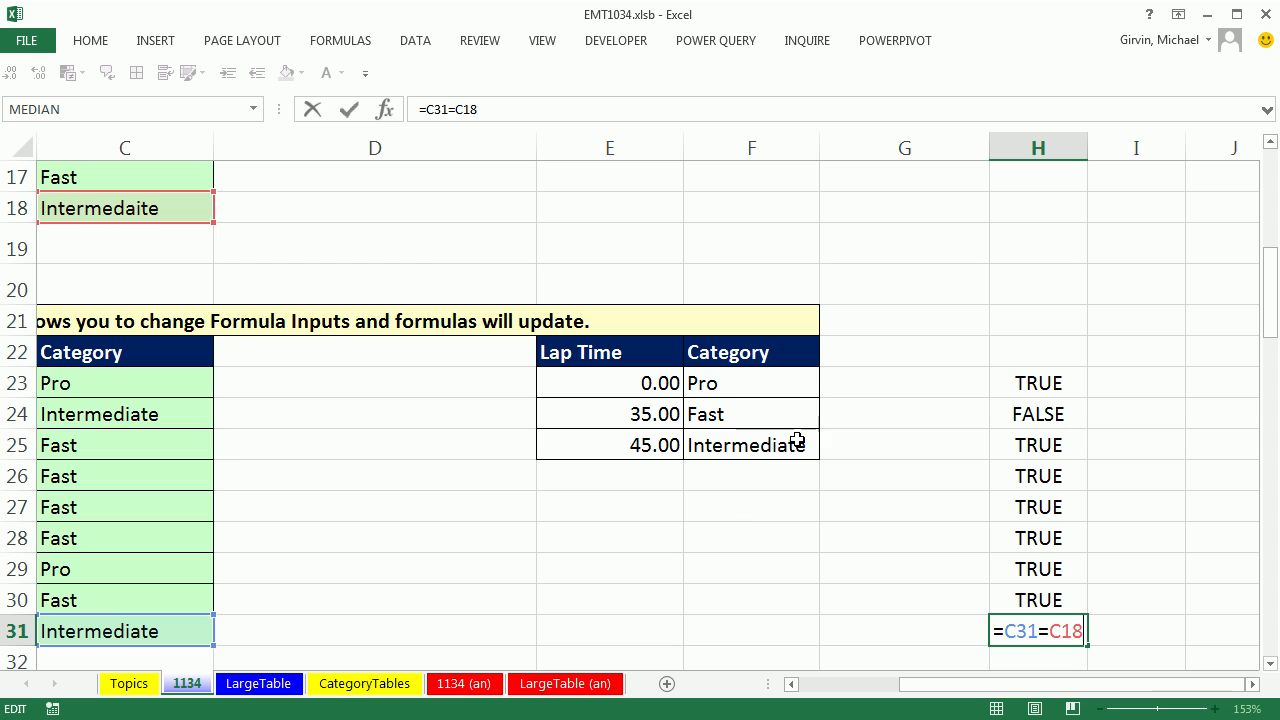
pyautogui.hotkey('ctrl', 'Return')
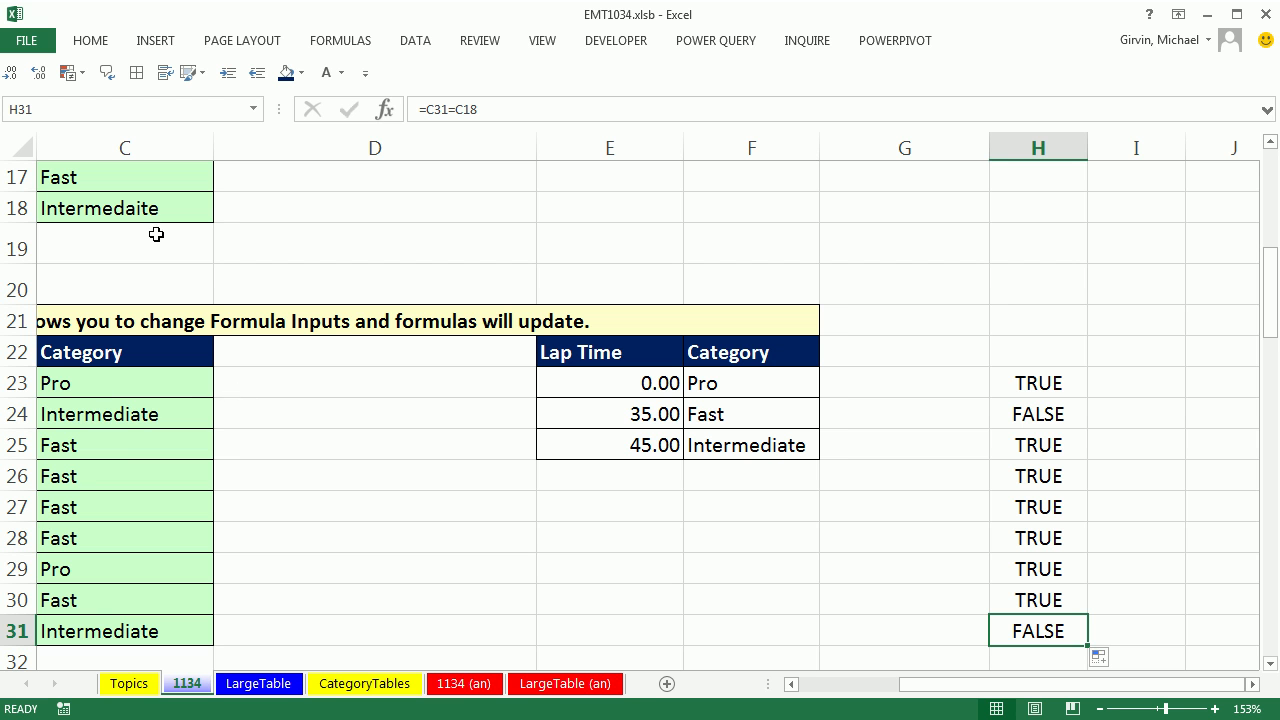
# - Correct the spelling of "Intermediate" in C10's hard-coded IF formula and copy the formula down to C18
pyautogui.scroll(3, 382, 401)
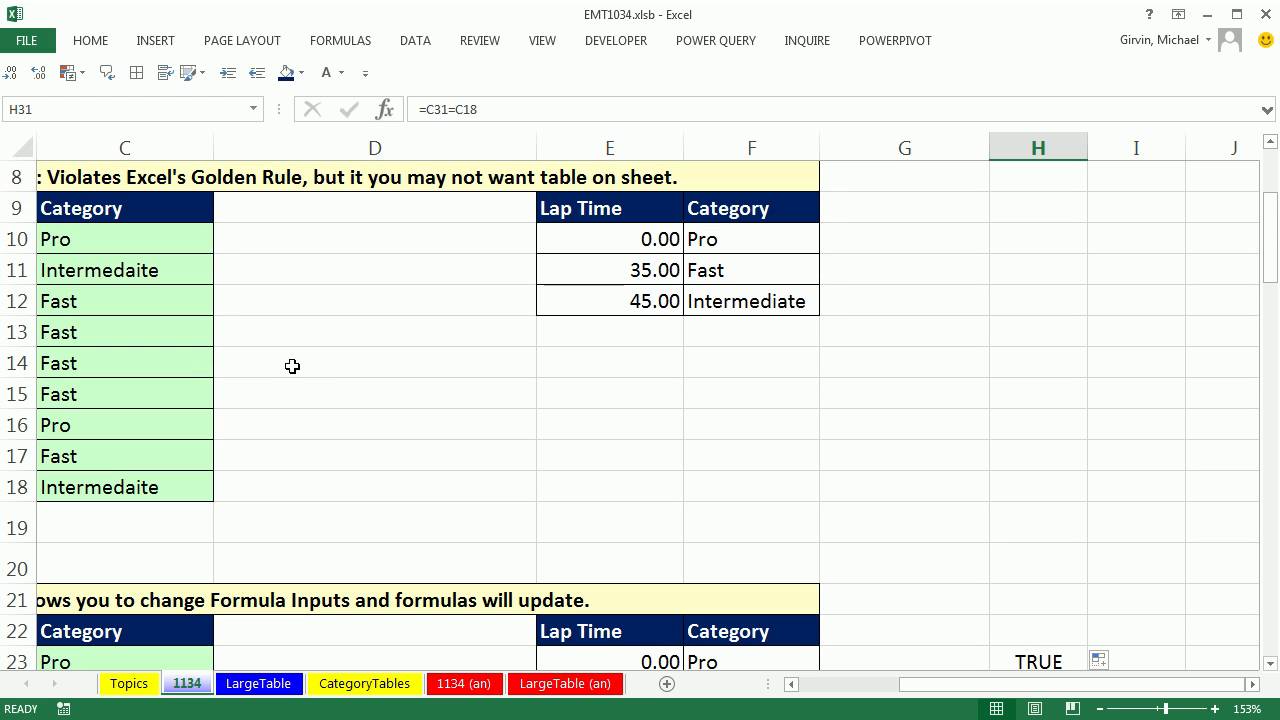
pyautogui.moveTo(1060, 684); pyautogui.dragTo(962, 684)
pyautogui.click(385, 248)
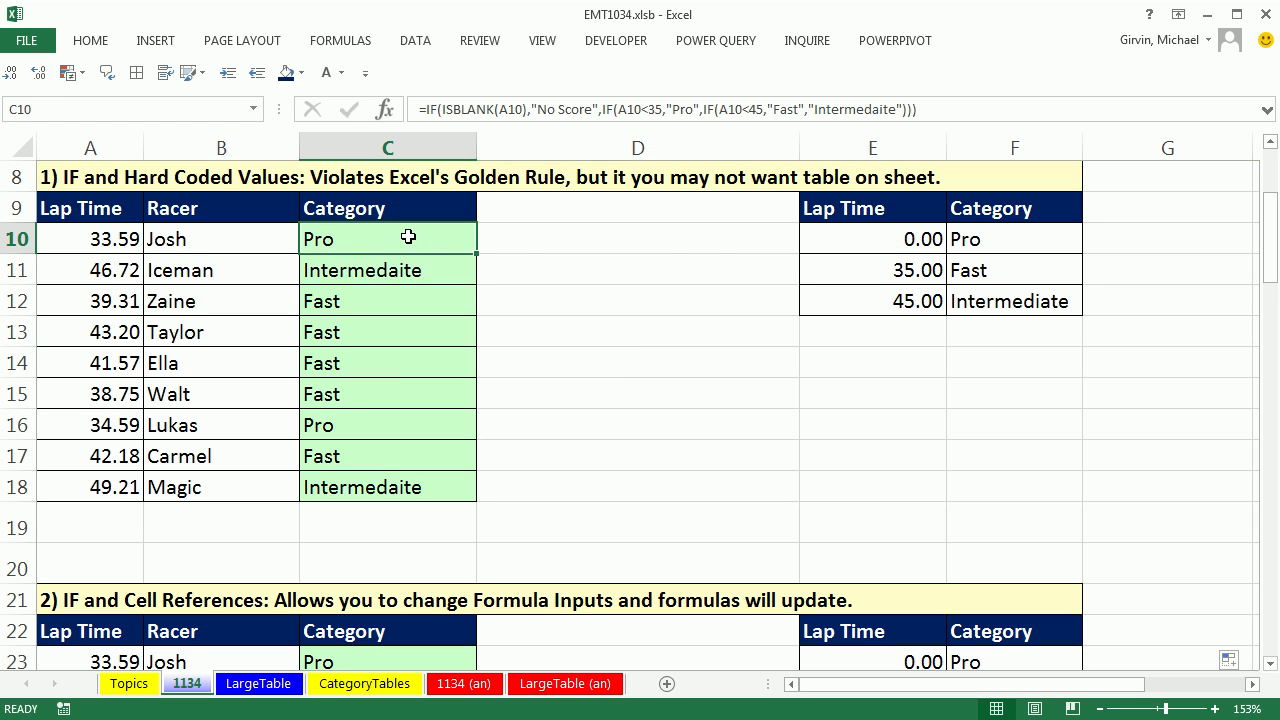
pyautogui.press('F2')
pyautogui.moveTo(974, 240); pyautogui.dragTo(986, 240)
pyautogui.write('ia')
pyautogui.hotkey('ctrl', 'Return')
pyautogui.doubleClick(476, 253)
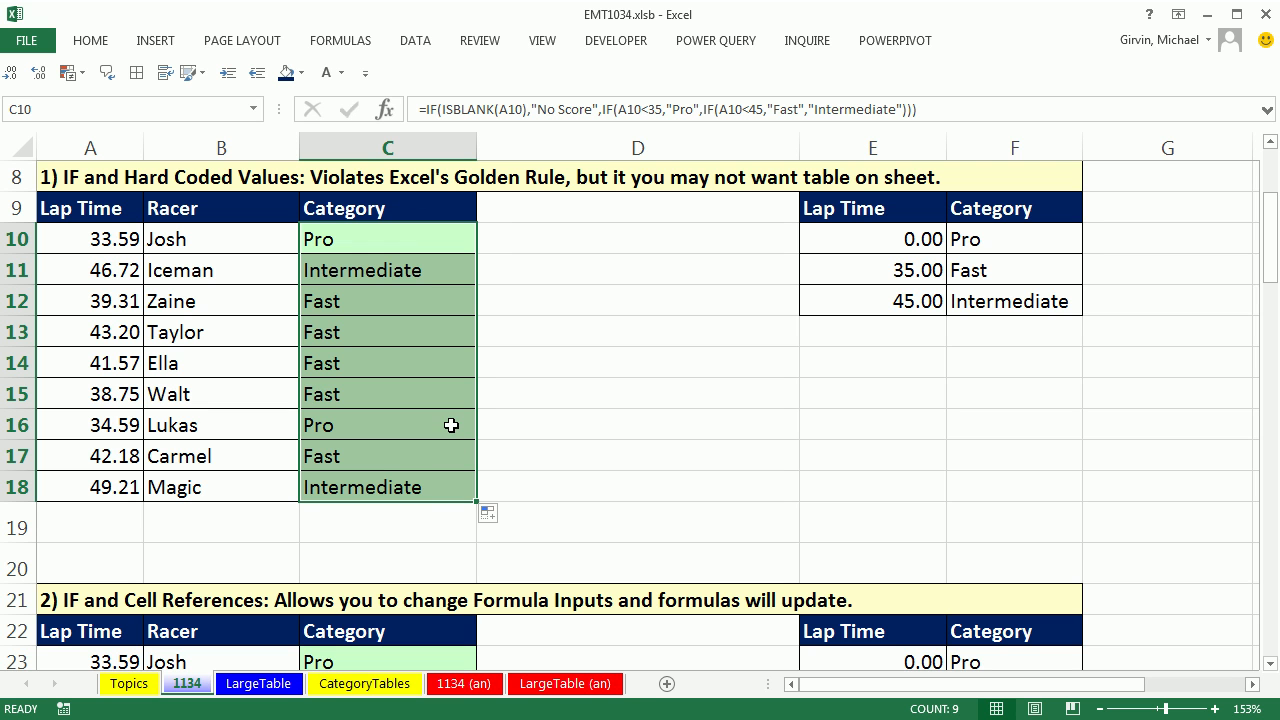
# - Recheck the comparison results in H23:H31 and the formula in H31
pyautogui.scroll(-4, 738, 440)
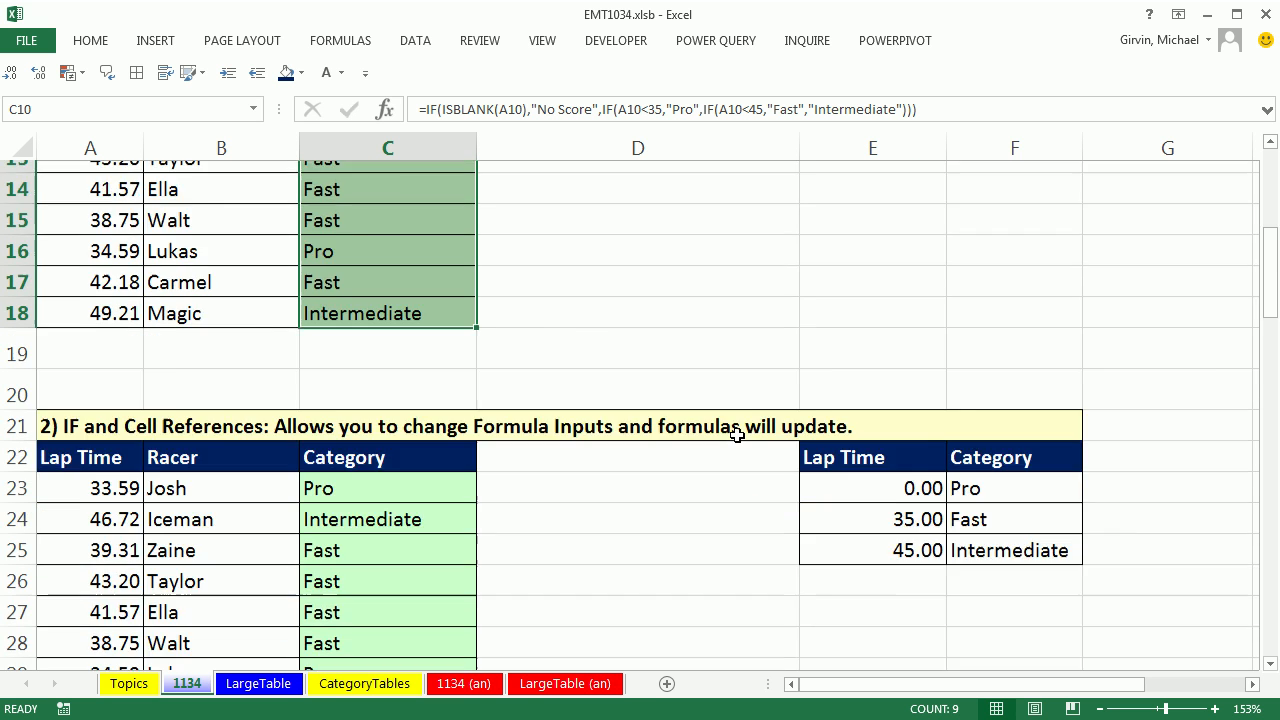
pyautogui.moveTo(970, 686); pyautogui.dragTo(1070, 690)
pyautogui.doubleClick(1034, 530)
pyautogui.hotkey('ctrl', 'Return')
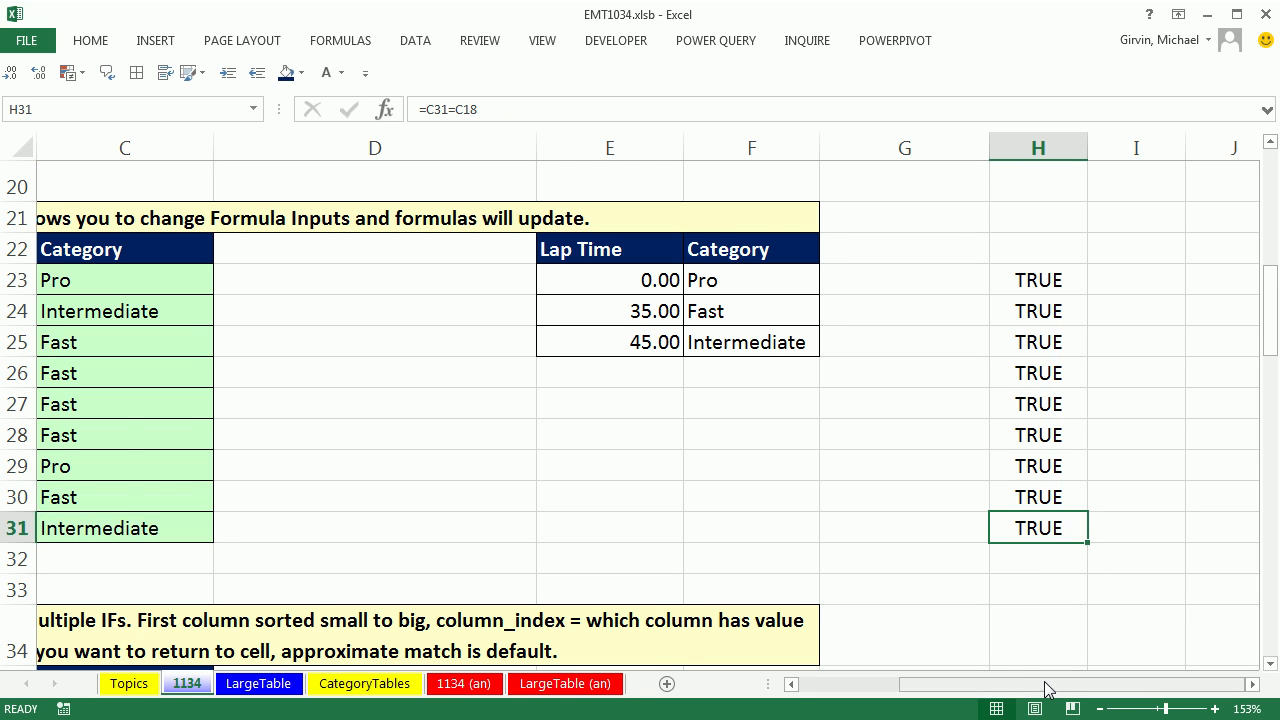
# - Inspect the cell references used by the nested IF formula in C23
pyautogui.moveTo(1110, 686); pyautogui.dragTo(1000, 686)
pyautogui.doubleClick(352, 283)
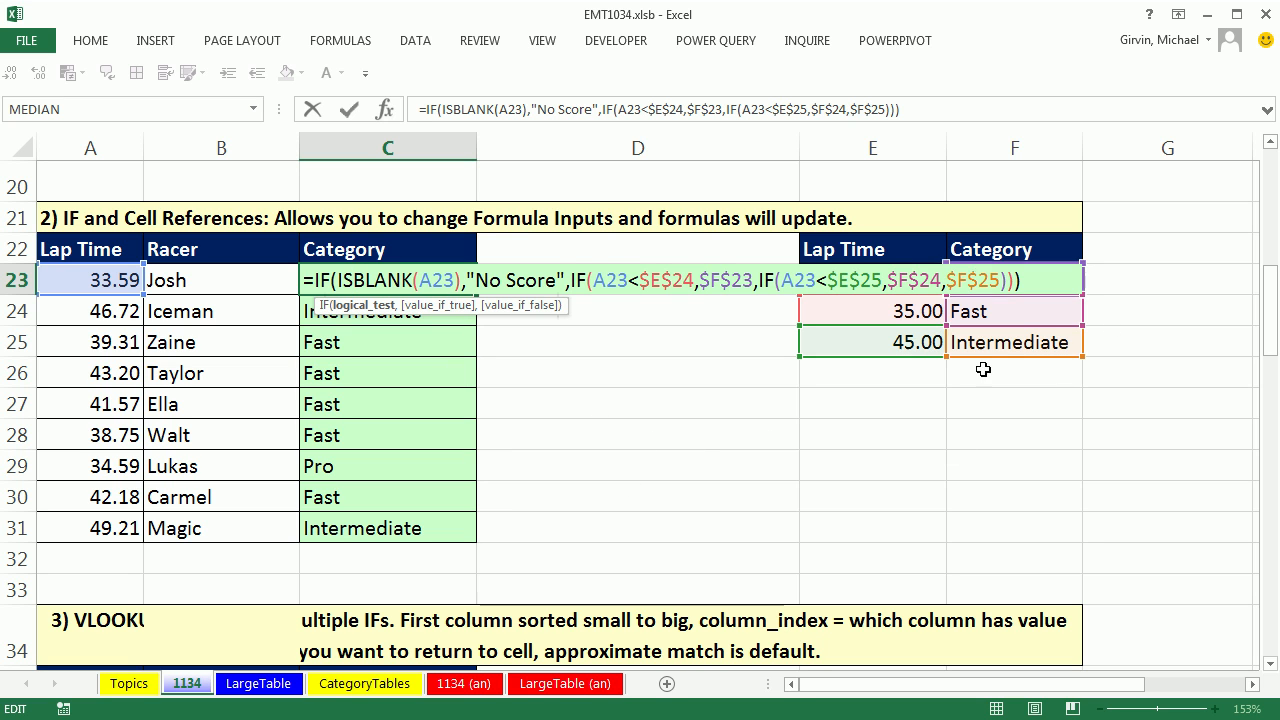
pyautogui.hotkey('ctrl', 'Return')
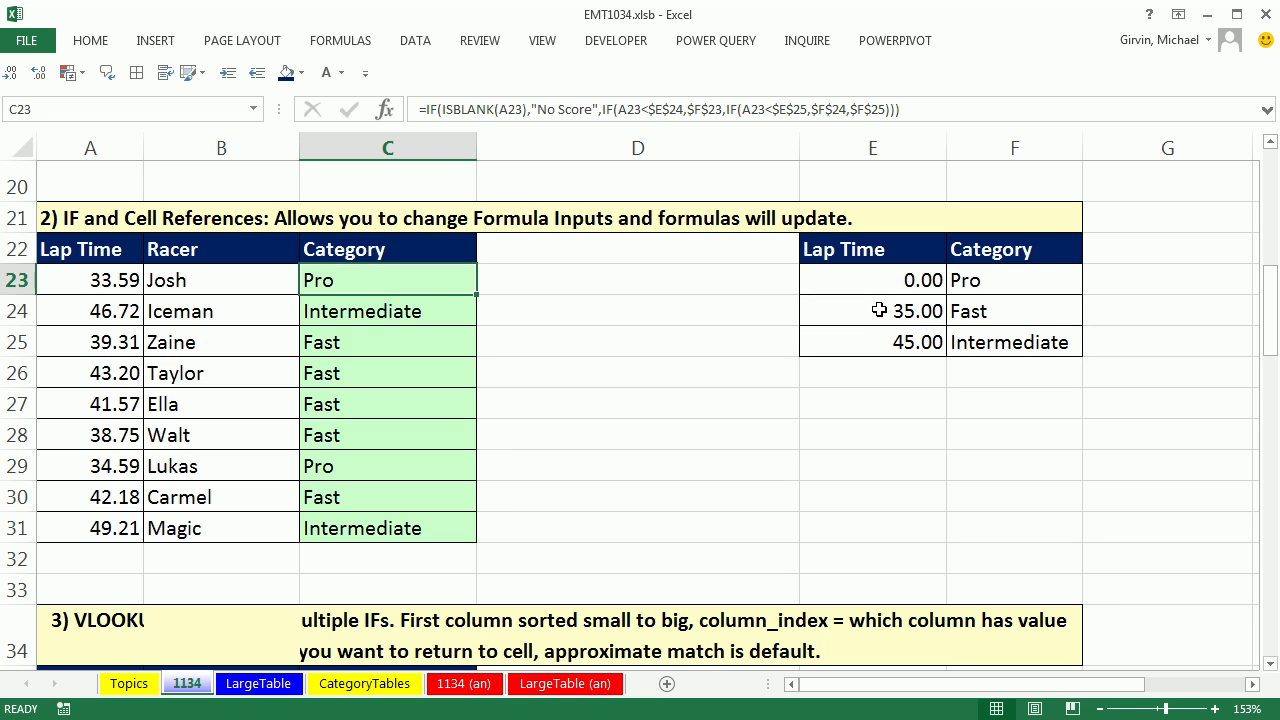
# - Test the formulas by setting the lap time thresholds in E24 to 37 and E25 to 48, and undo both changes
pyautogui.click(870, 313)
pyautogui.write('37')
pyautogui.press('Return')
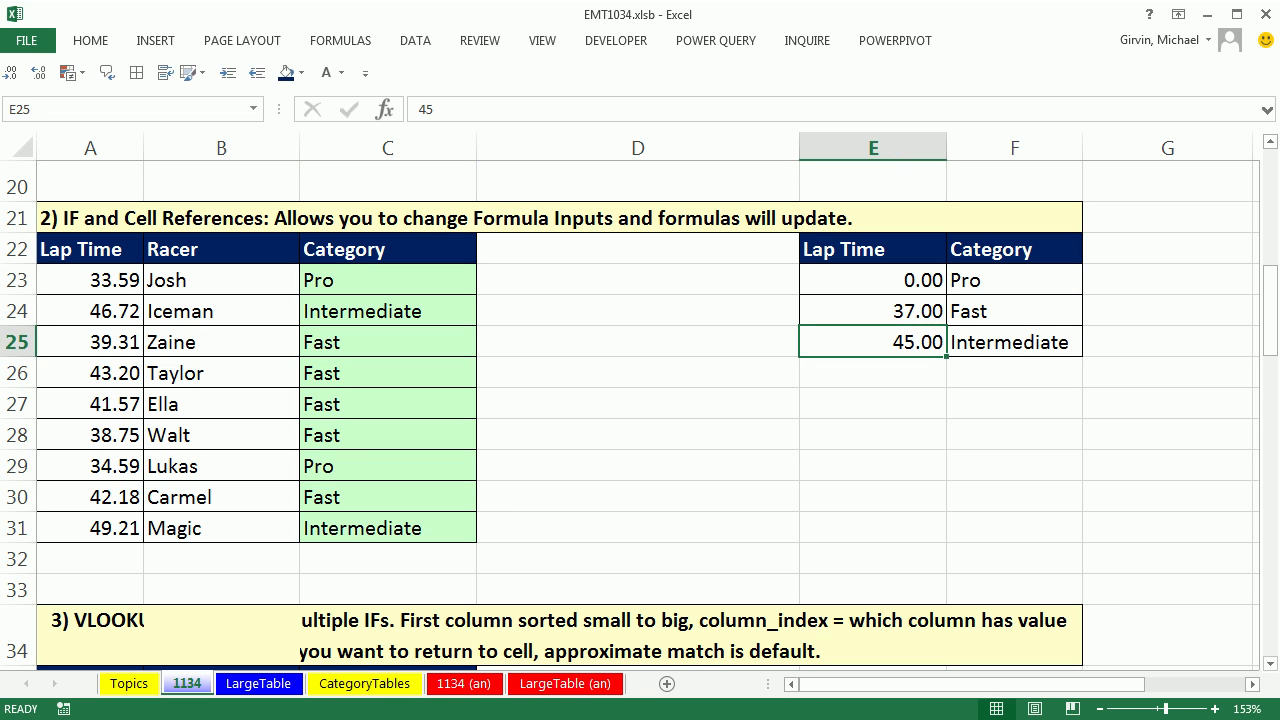
pyautogui.write('4')
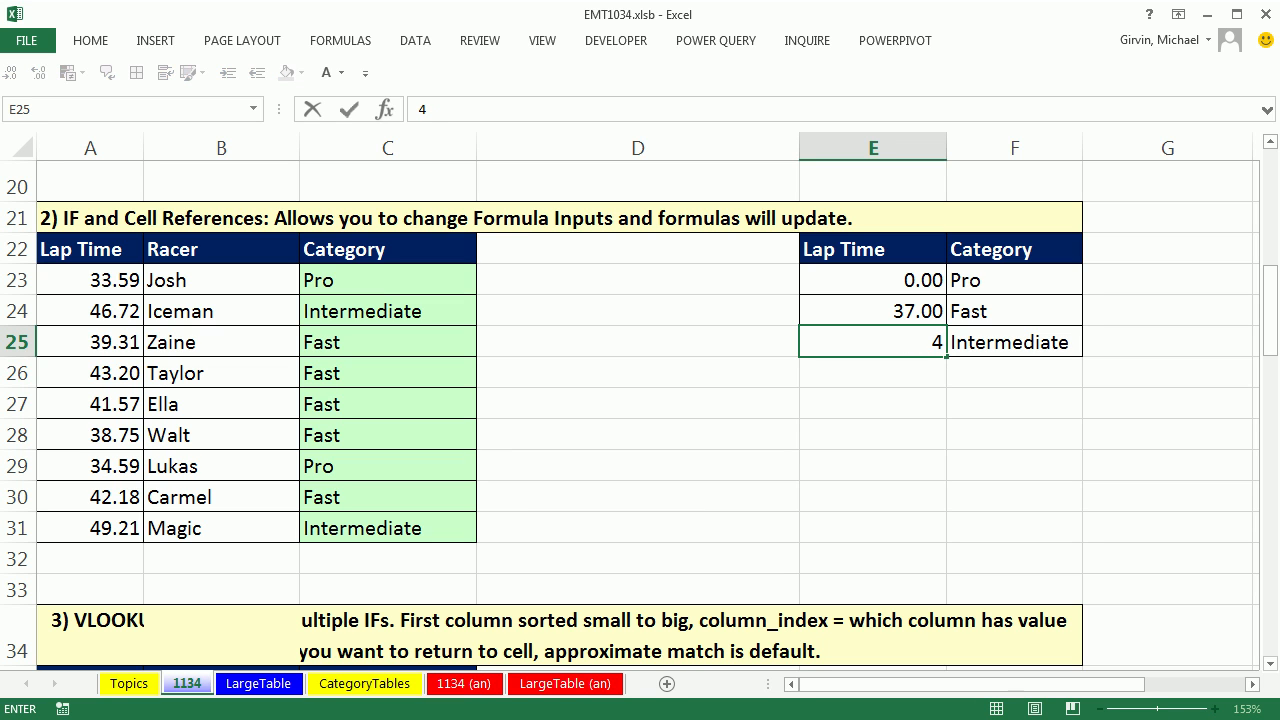
pyautogui.write('8')
pyautogui.press('Return')
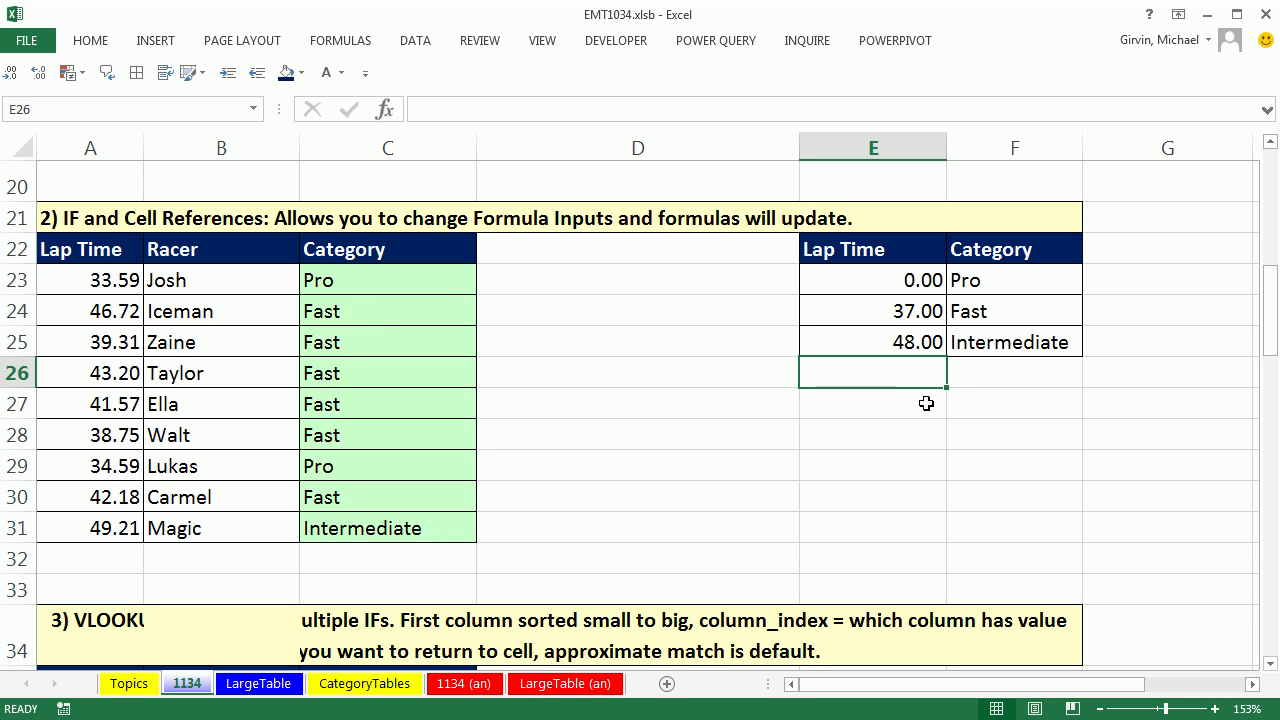
pyautogui.hotkey('ctrl', 'z')
pyautogui.hotkey('ctrl', 'z')
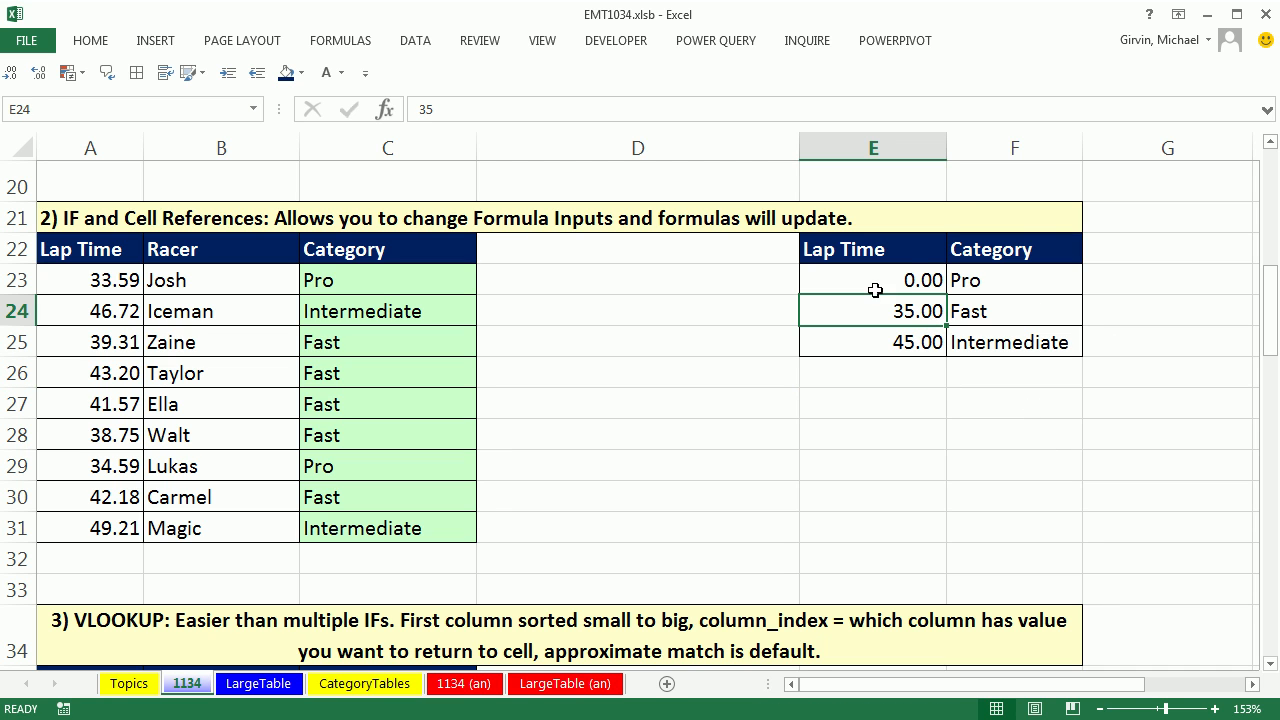
# - Review the nested IF formula in C23 and go to the VLOOKUP section starting at row 34
pyautogui.doubleClick(421, 277)
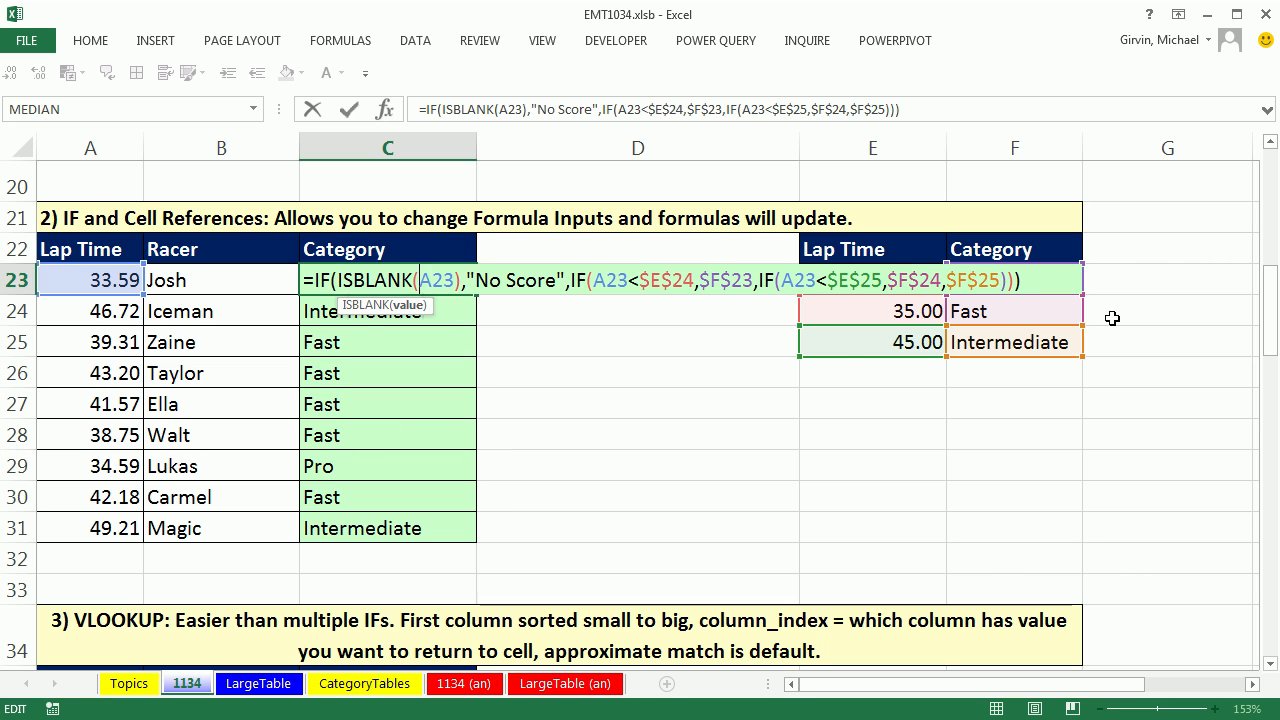
pyautogui.hotkey('ctrl', 'Return')
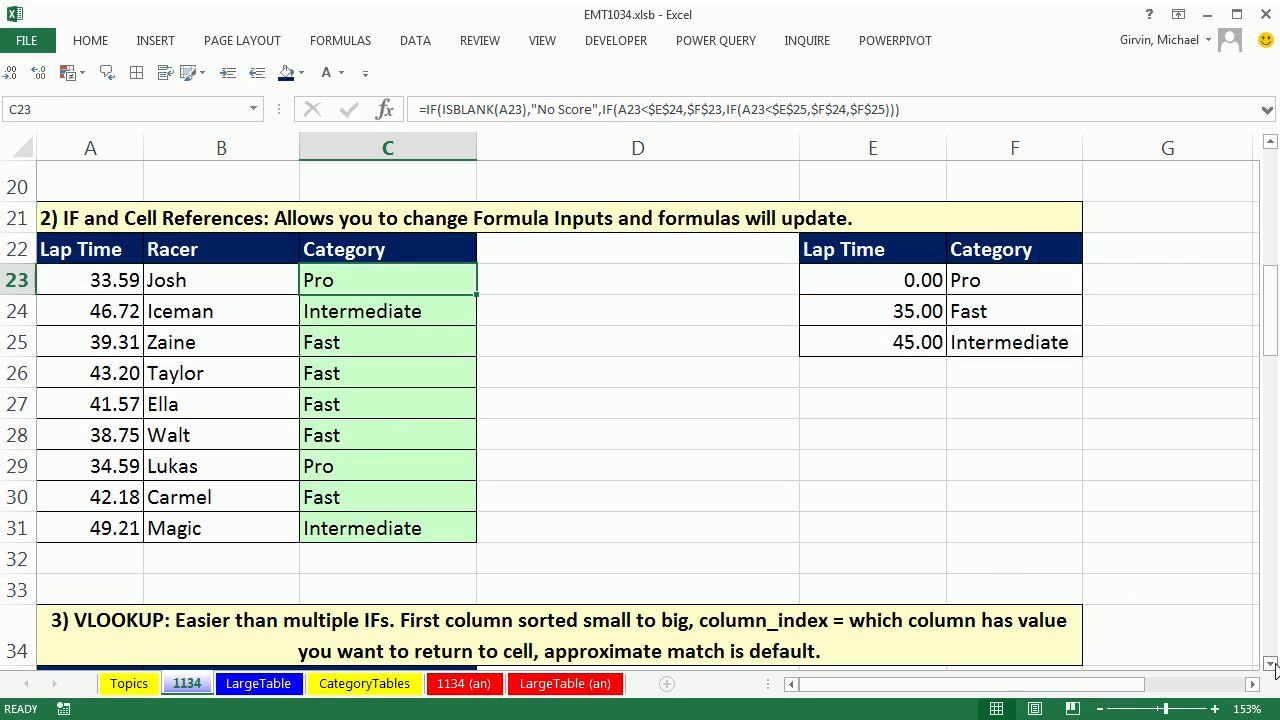
pyautogui.scroll(-2, 1273, 665)
pyautogui.scroll(-7, 1273, 665)
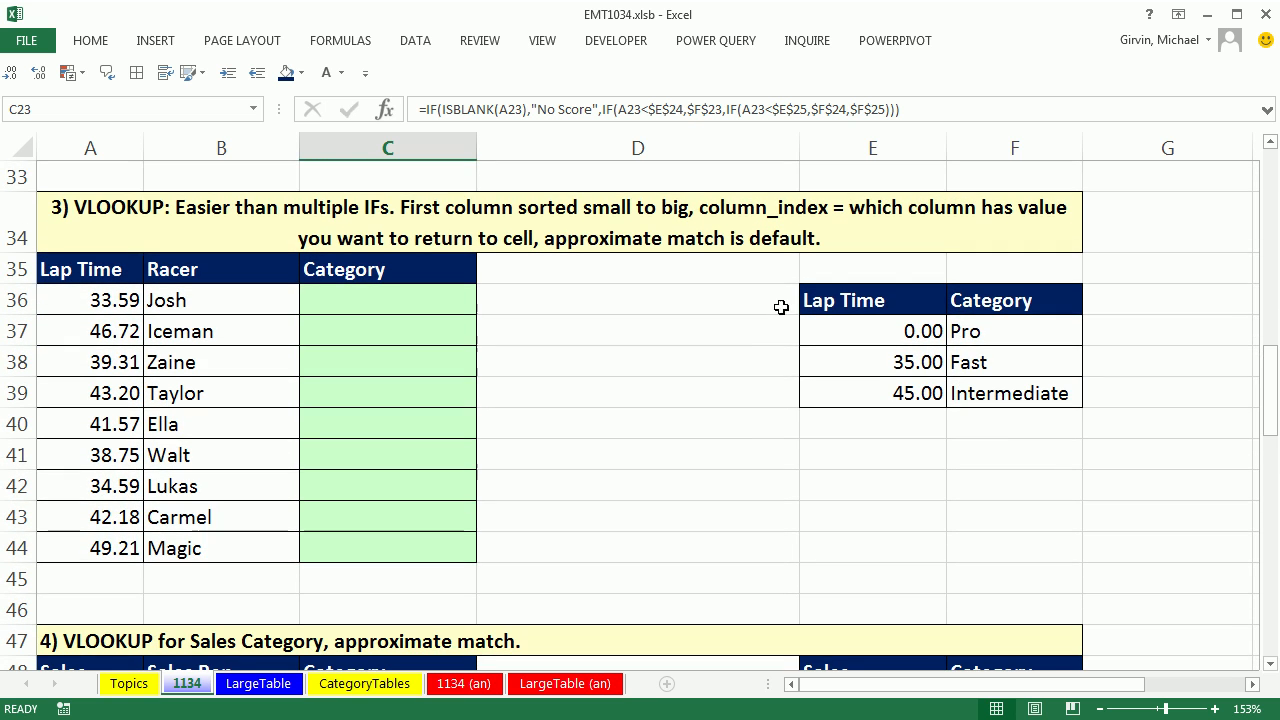
# - Enter Fast manually in C38 based on the 35.00 row of the lookup table, and clear the cell again
pyautogui.click(400, 301)
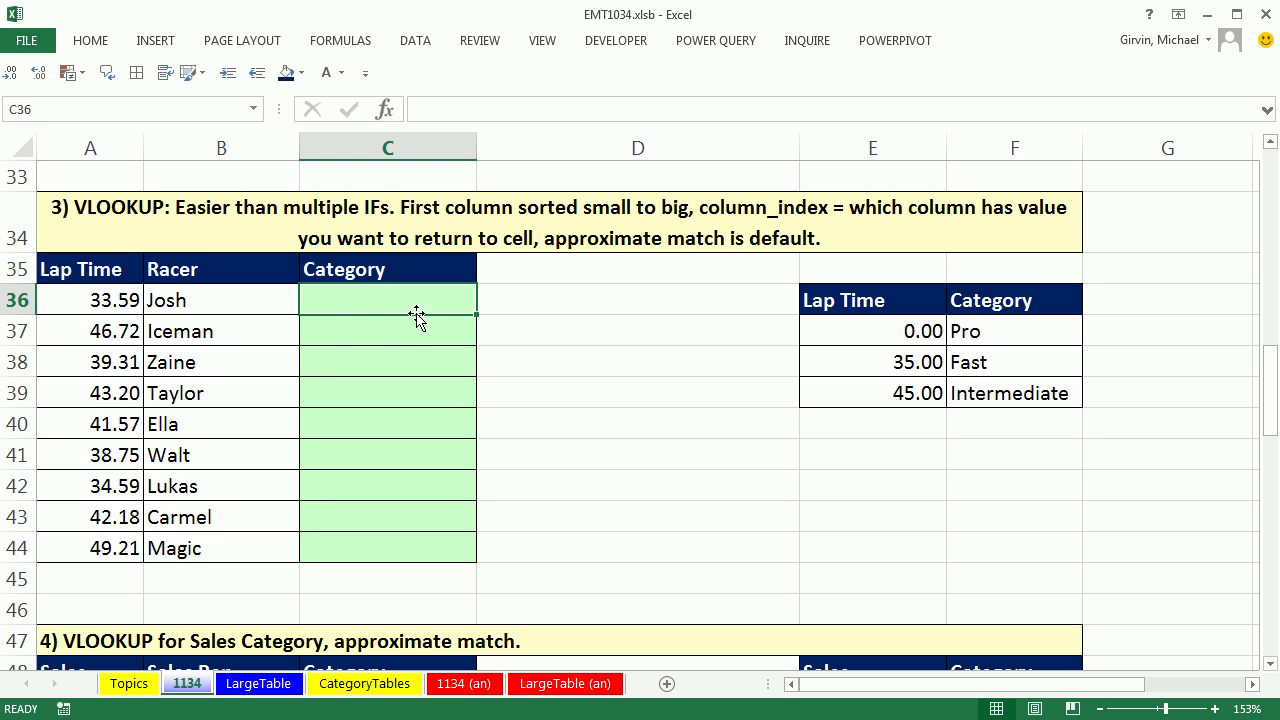
pyautogui.click(337, 334)
pyautogui.click(337, 364)
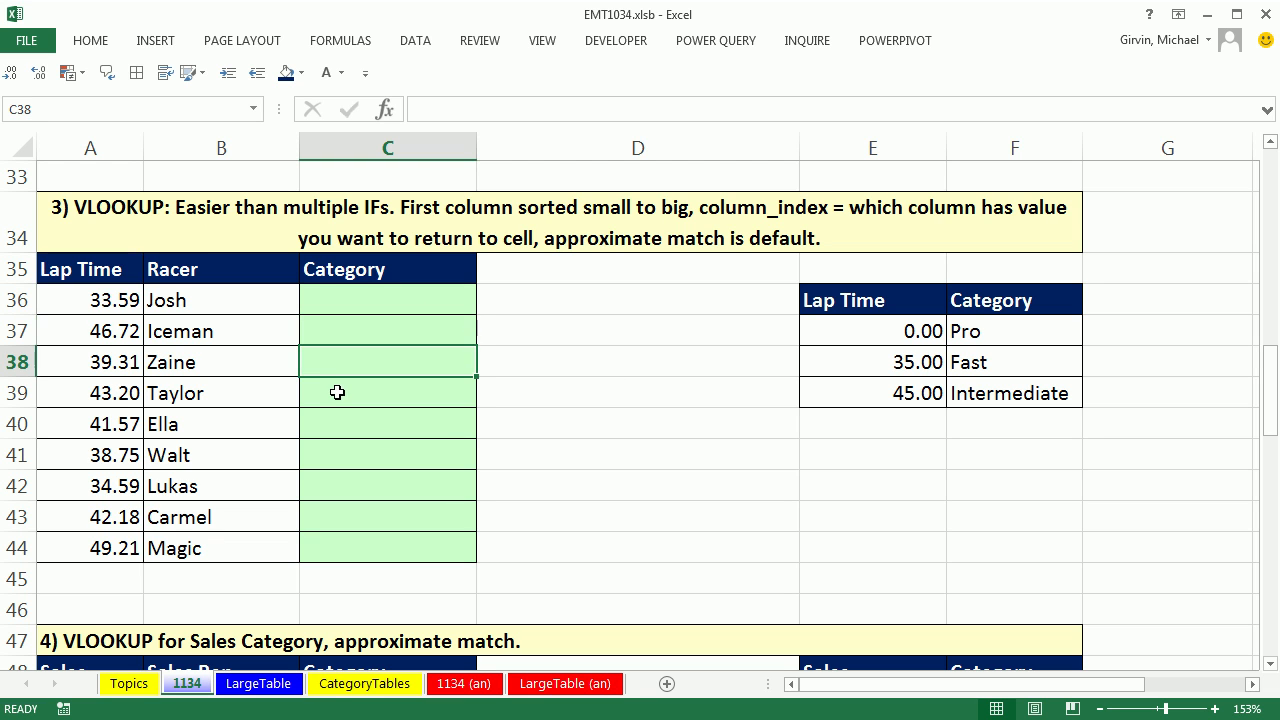
pyautogui.click(337, 394)
pyautogui.click(420, 361)
pyautogui.moveTo(818, 365); pyautogui.dragTo(997, 368)
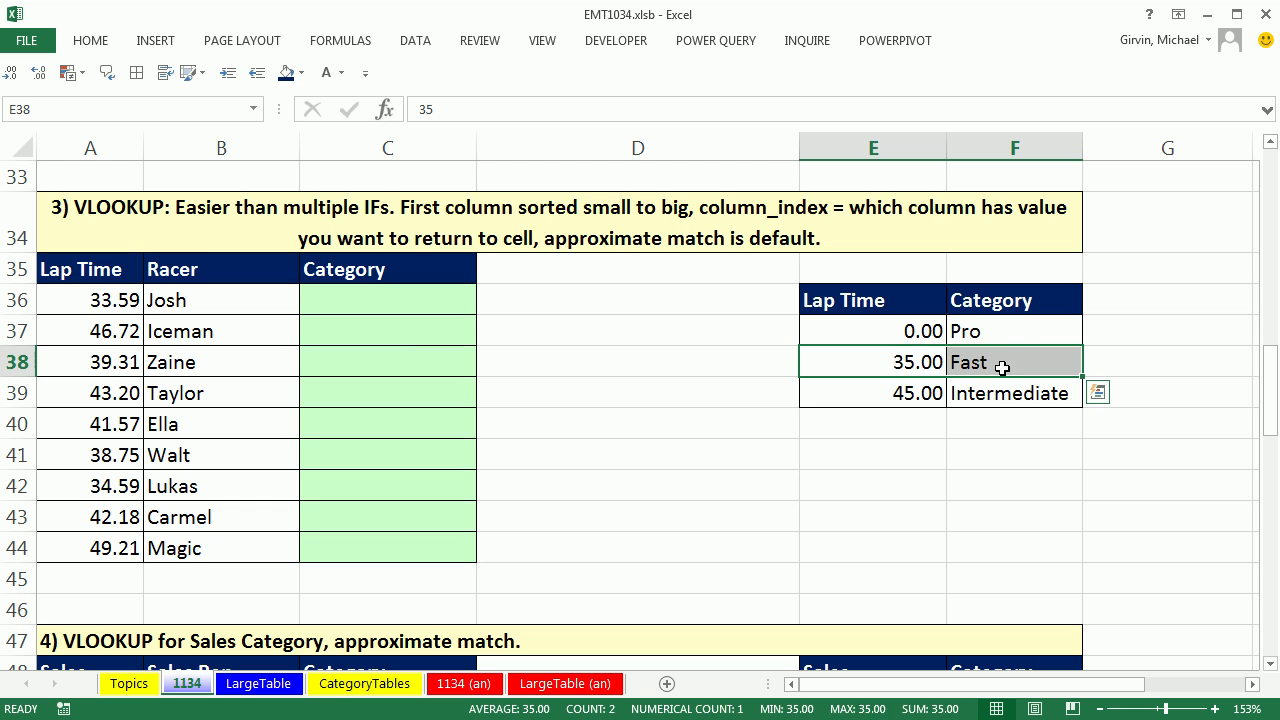
pyautogui.click(1001, 368)
pyautogui.click(422, 363)
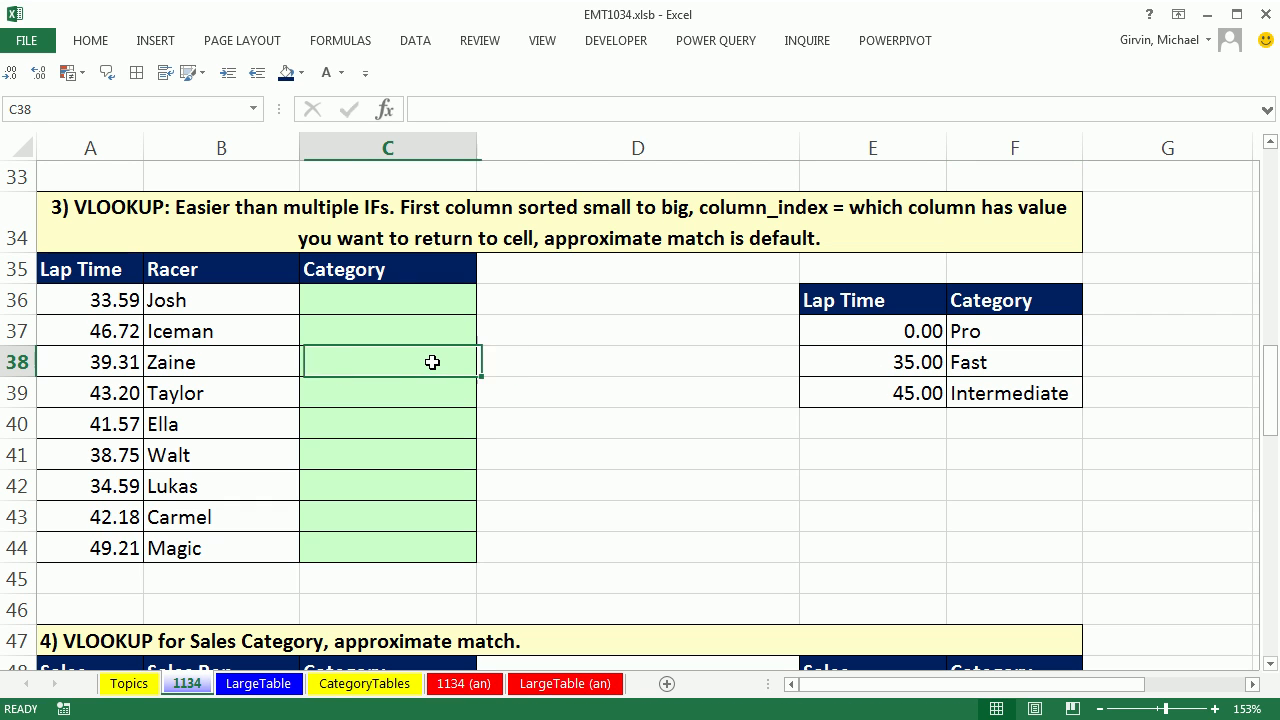
pyautogui.write('Fast')
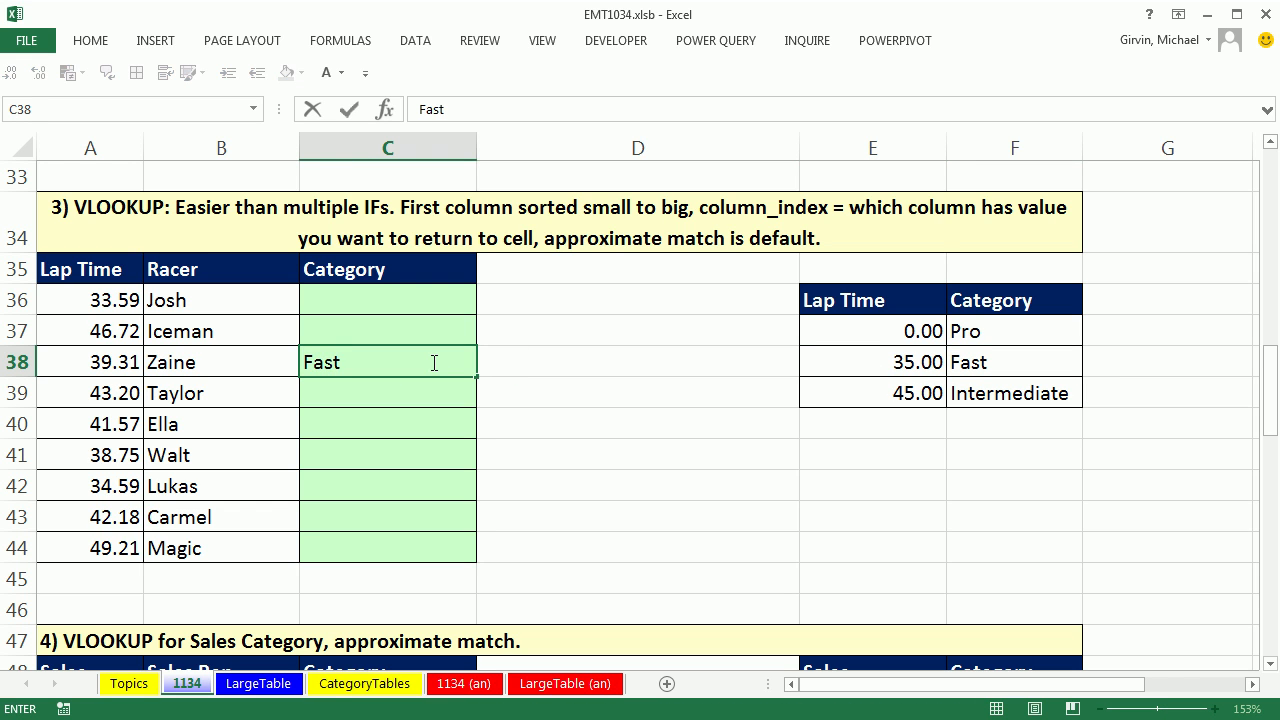
pyautogui.hotkey('ctrl', 'Return')
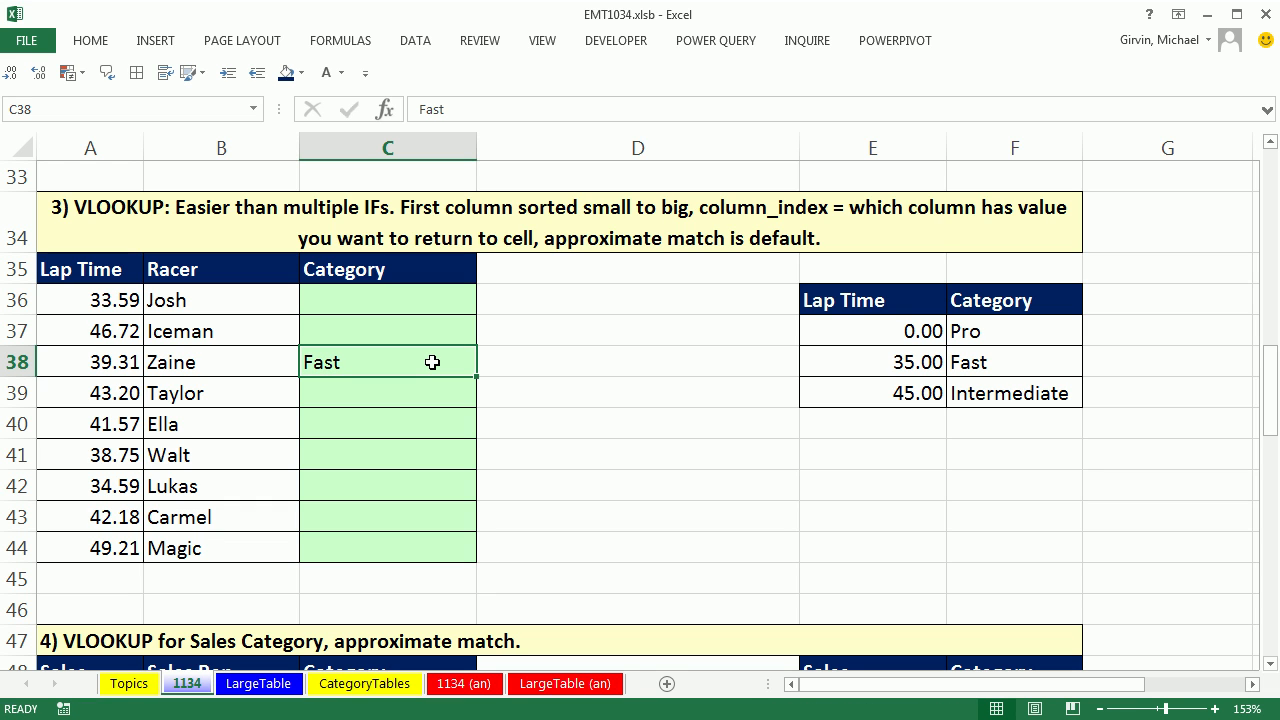
pyautogui.press('Delete')
# - Enter =VLOOKUP(A36,$E$37:$F$39,2) in C36 and fill the formula down the Category column to C44
pyautogui.click(410, 300)
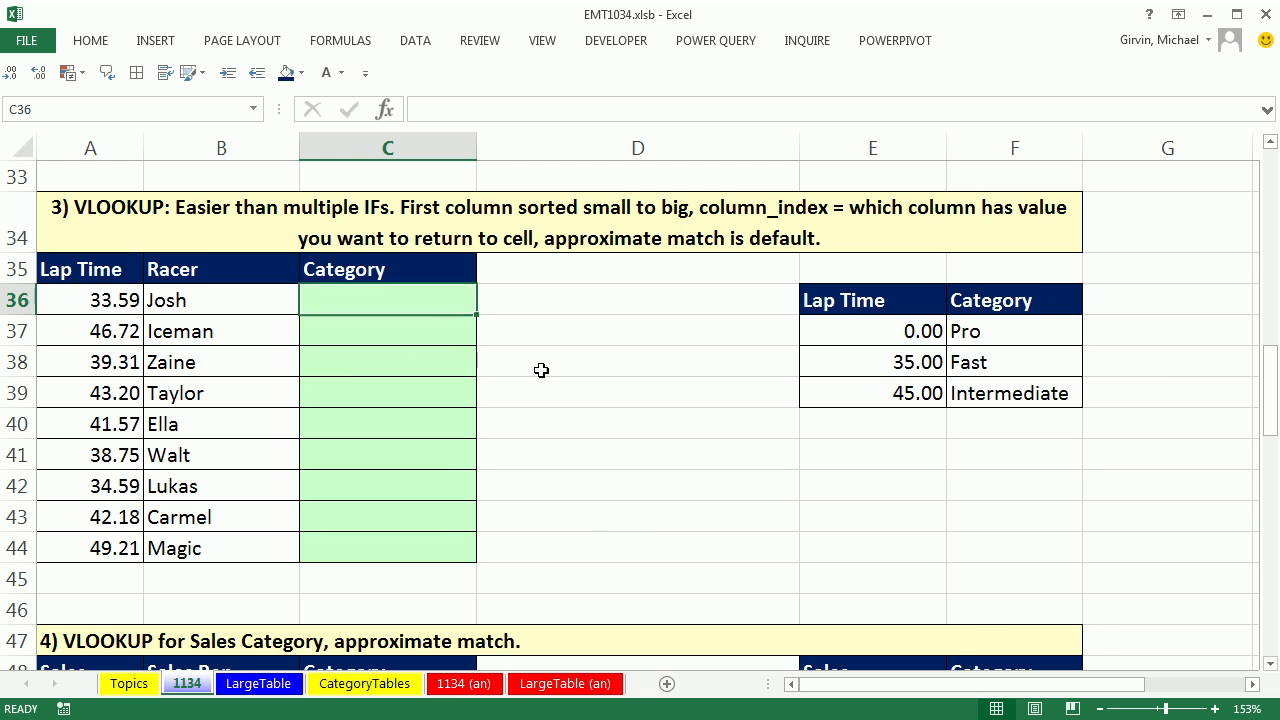
pyautogui.write('=vl')
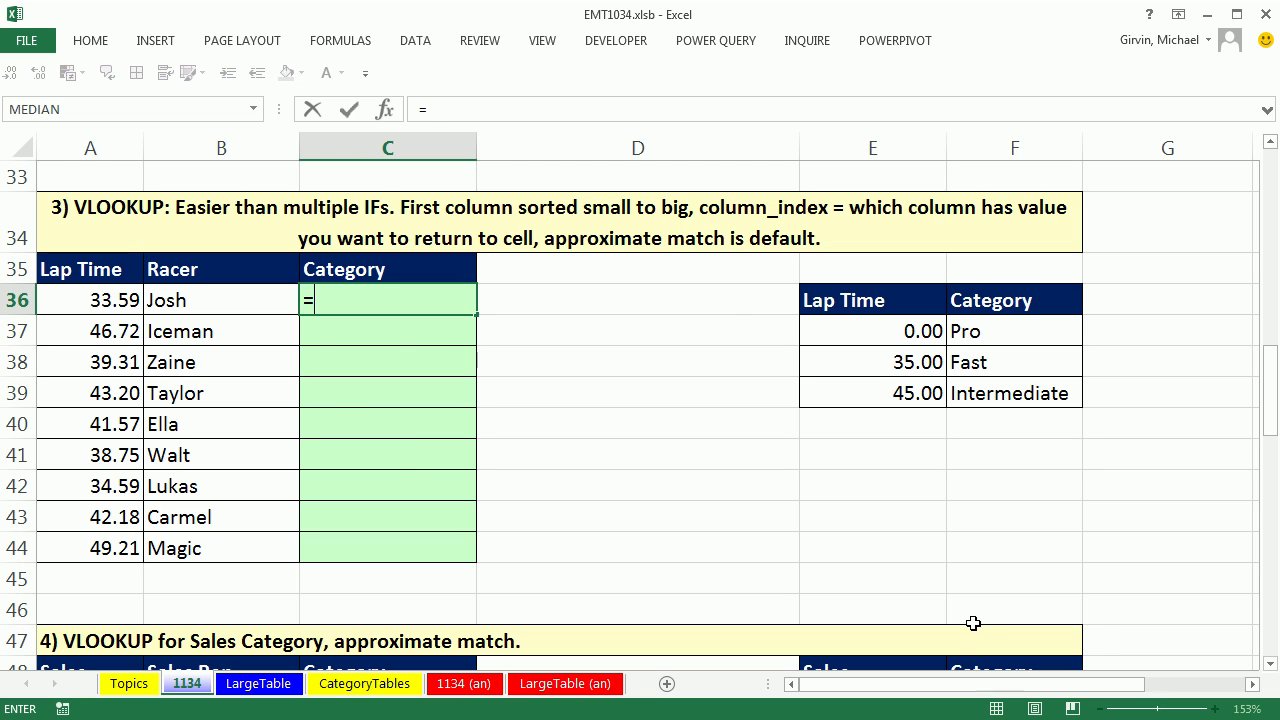
pyautogui.press('Tab')
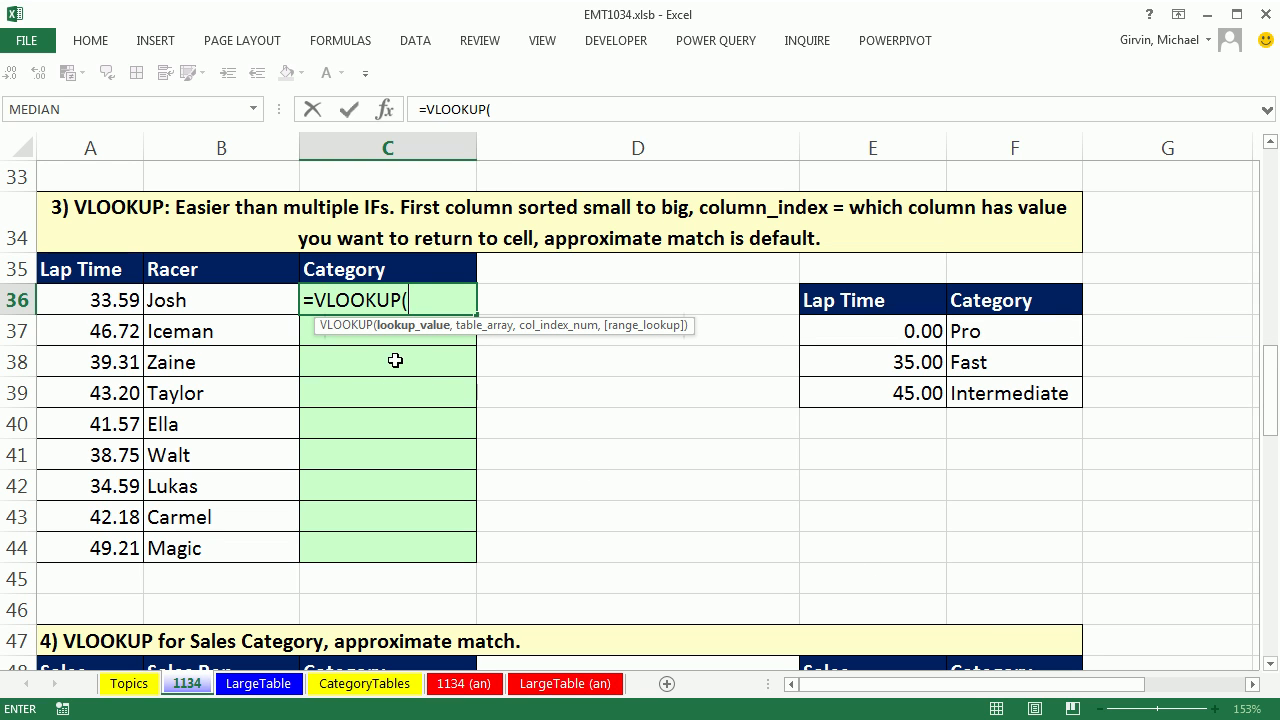
pyautogui.click(76, 300)
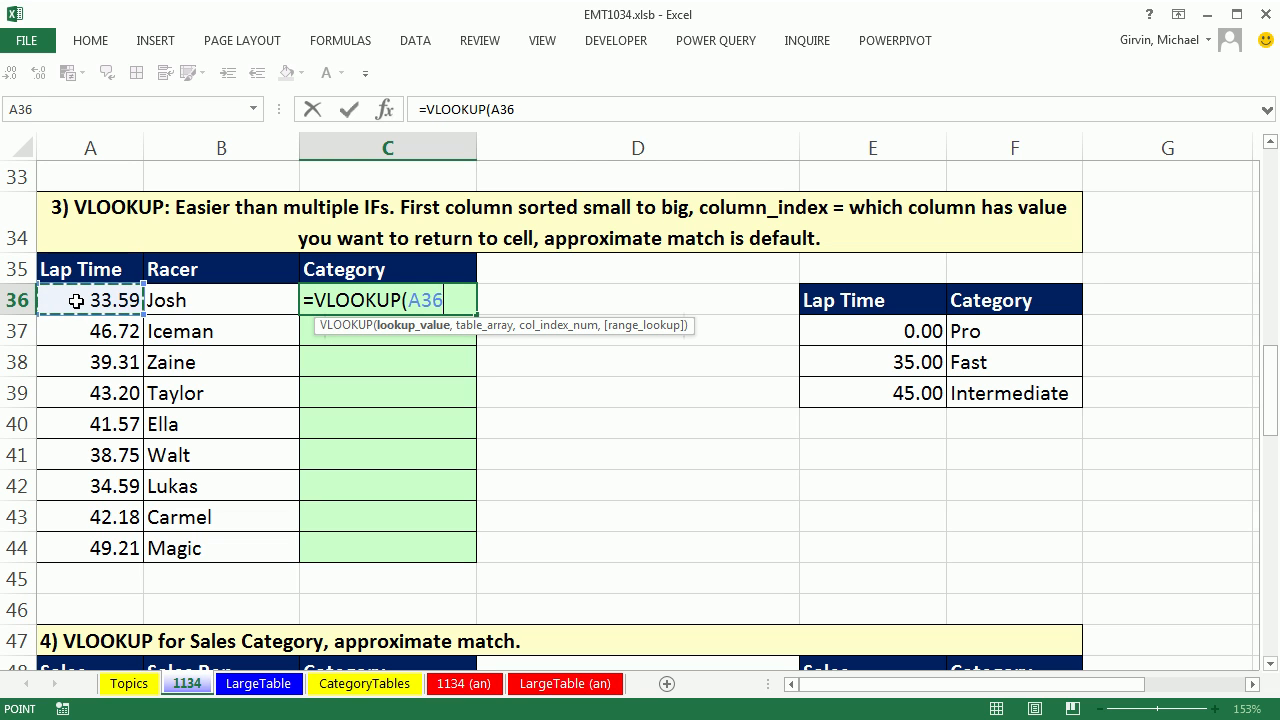
pyautogui.write(',')
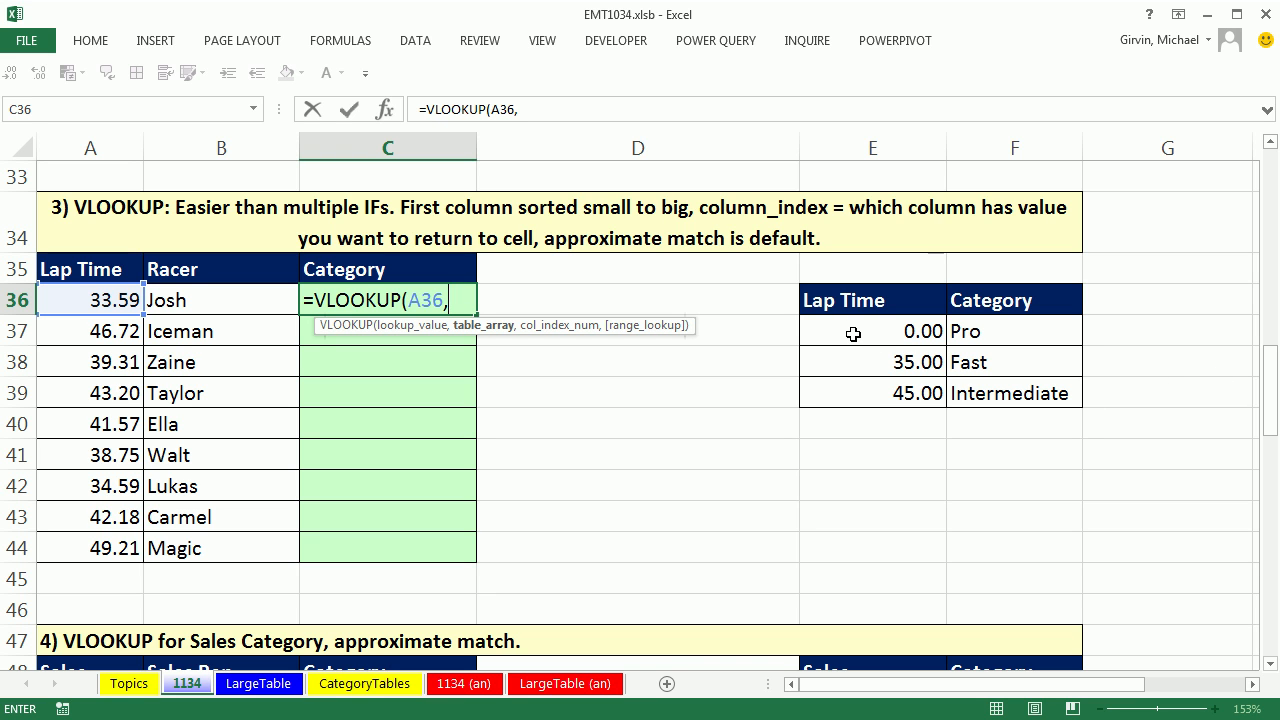
pyautogui.moveTo(823, 334); pyautogui.dragTo(1026, 395)
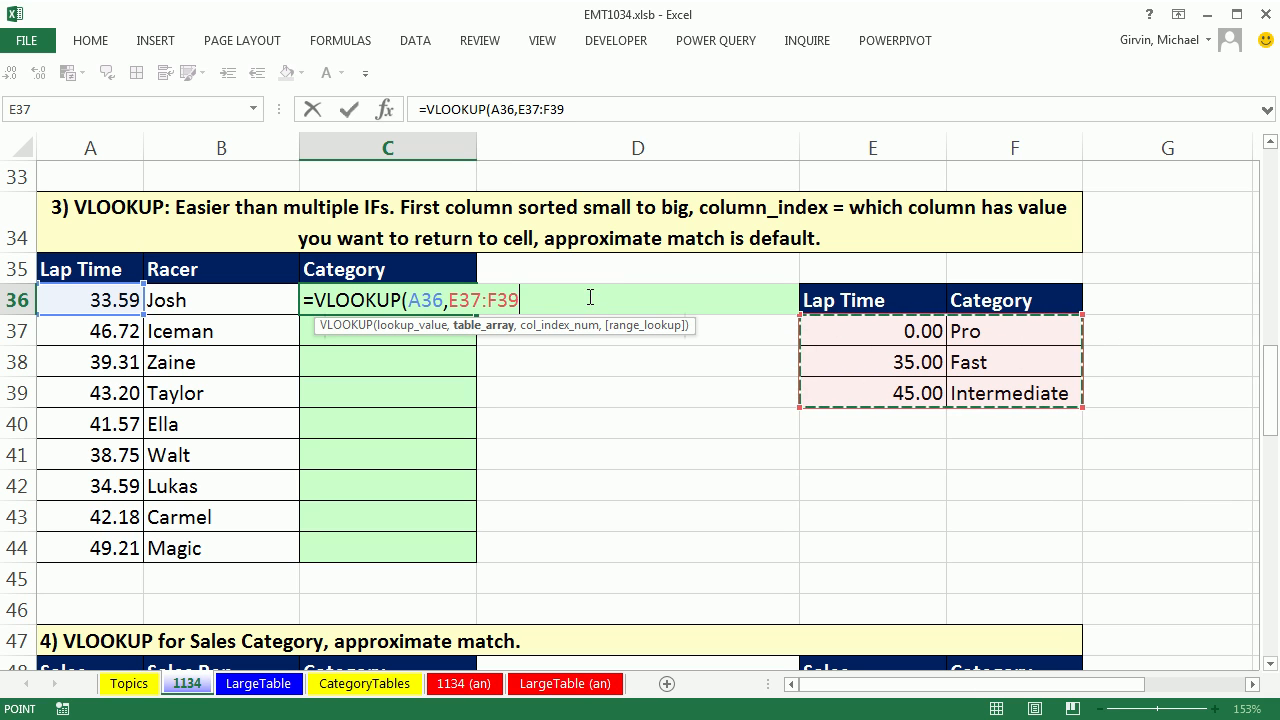
pyautogui.press('F4')
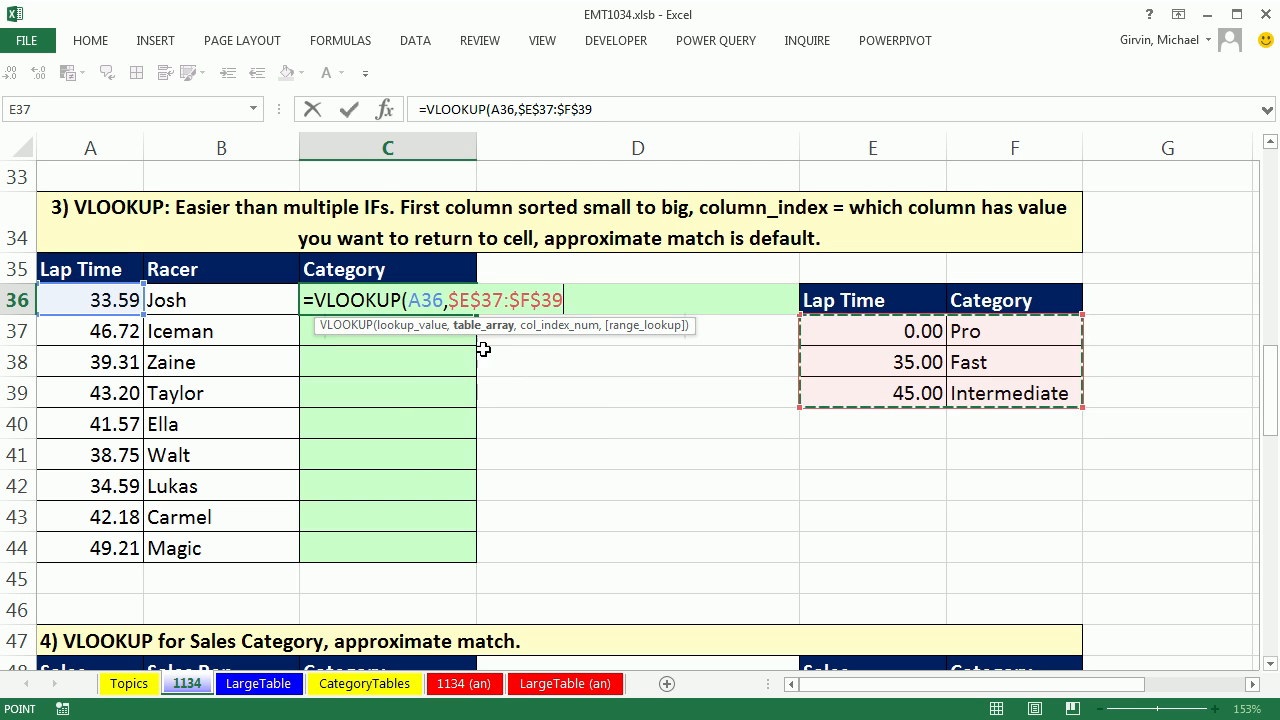
pyautogui.write(',2')
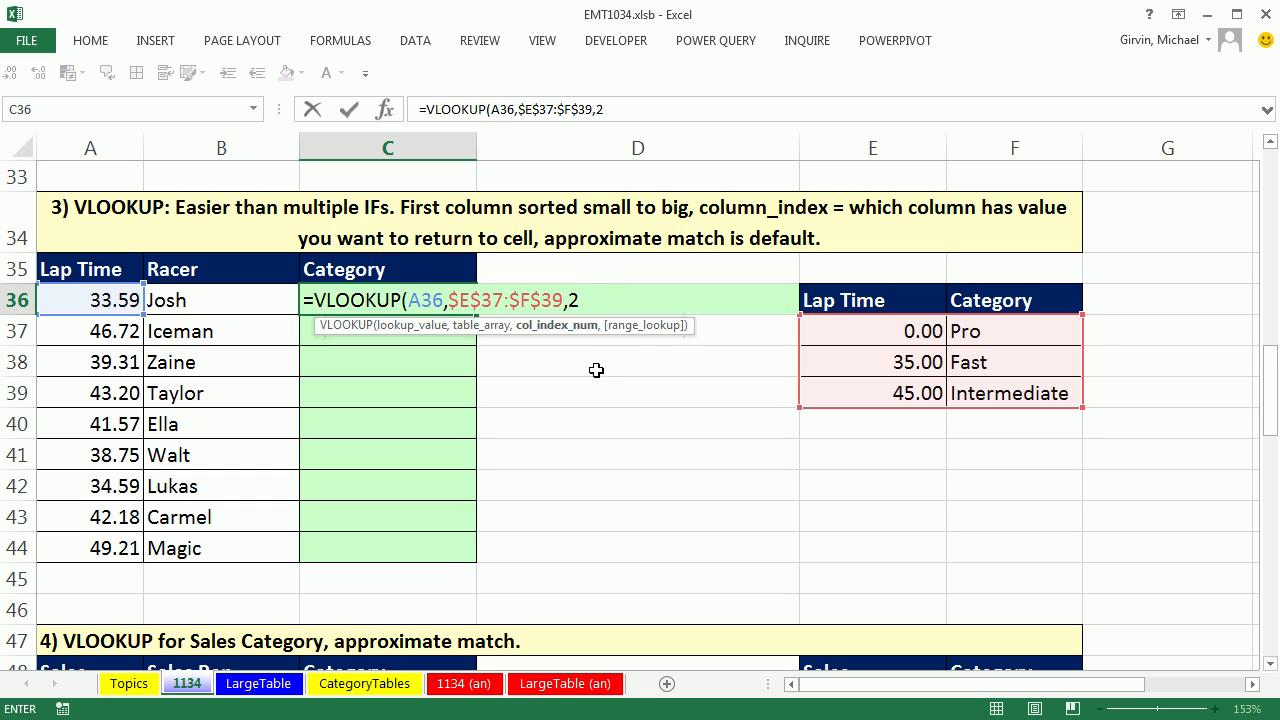
pyautogui.write(',')
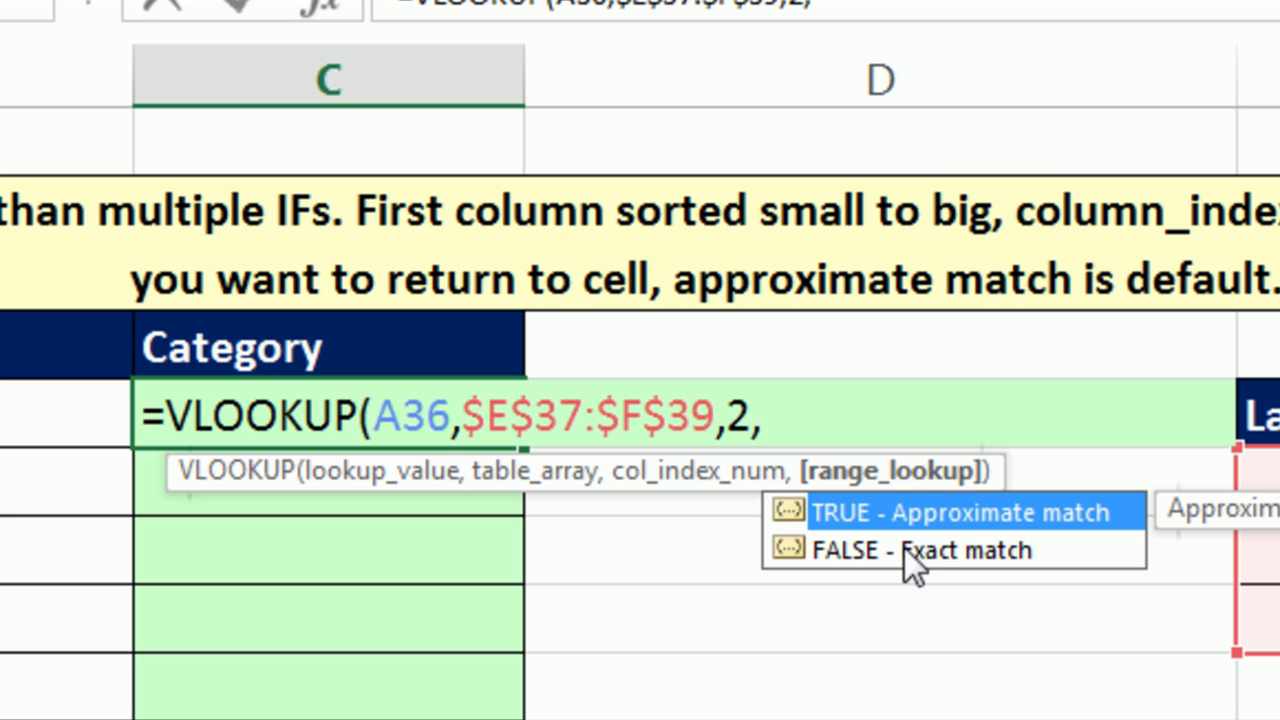
pyautogui.press('BackSpace')
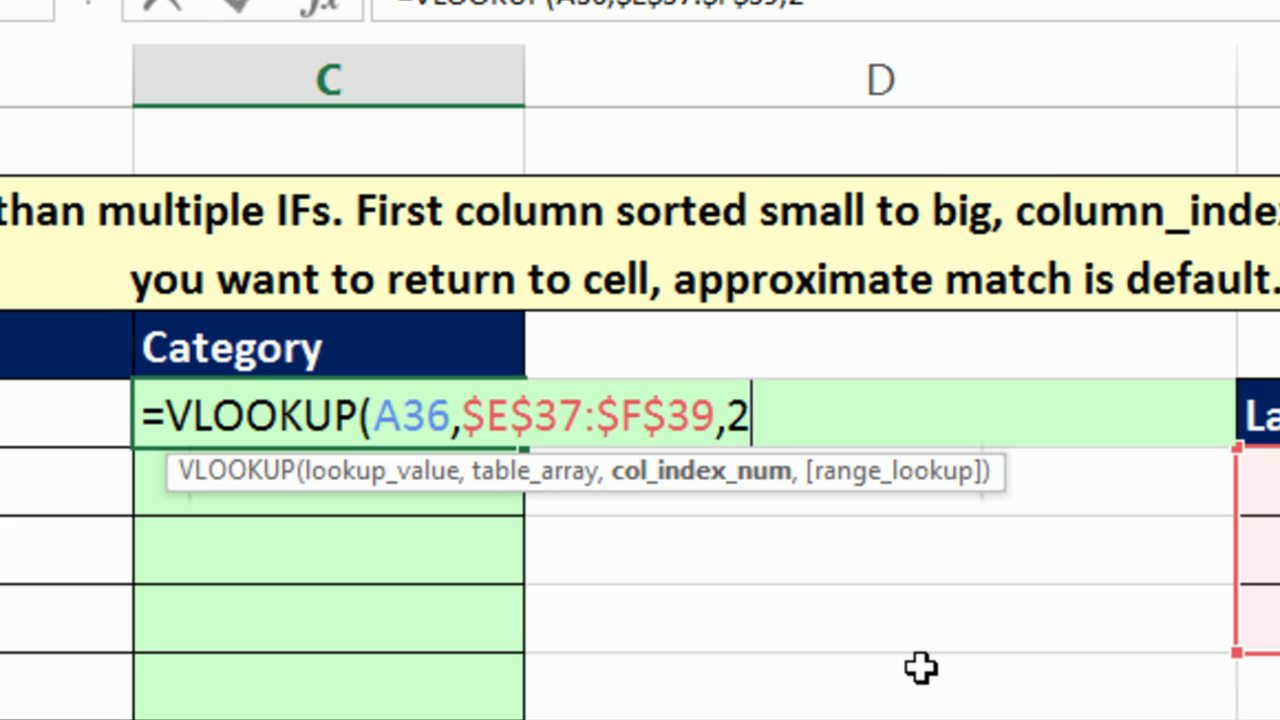
pyautogui.write(')')
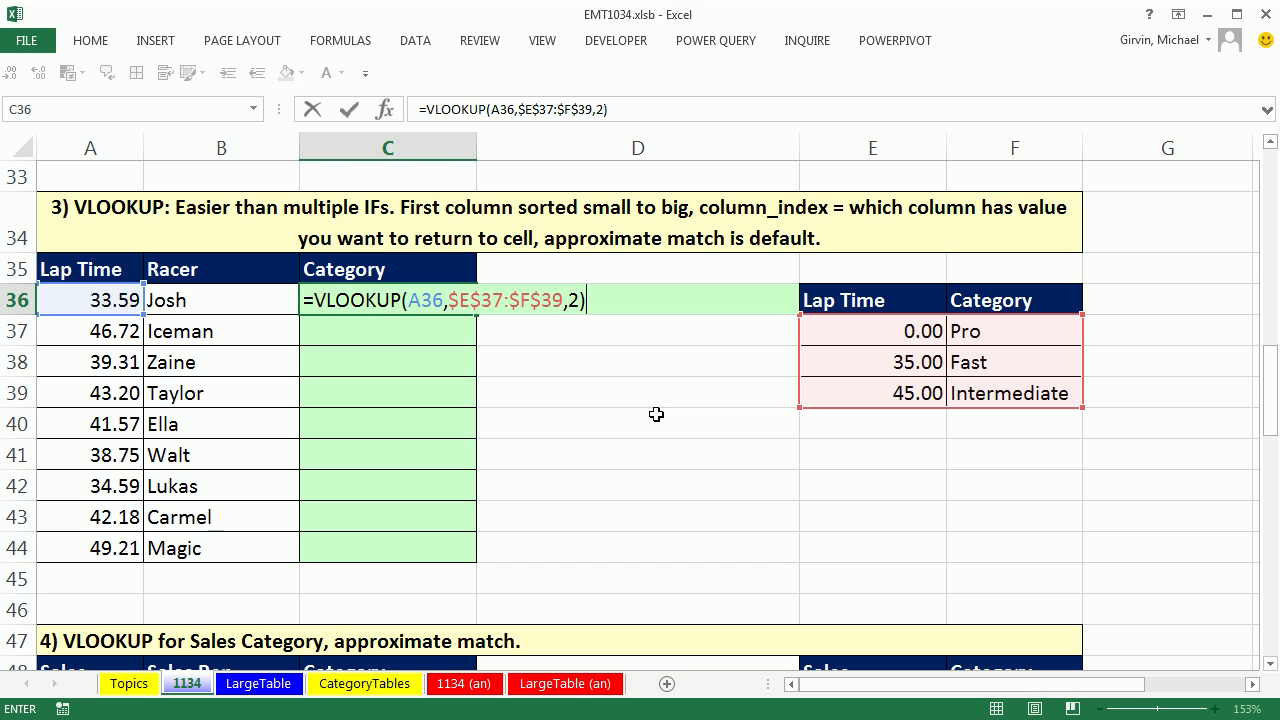
pyautogui.hotkey('ctrl', 'Return')
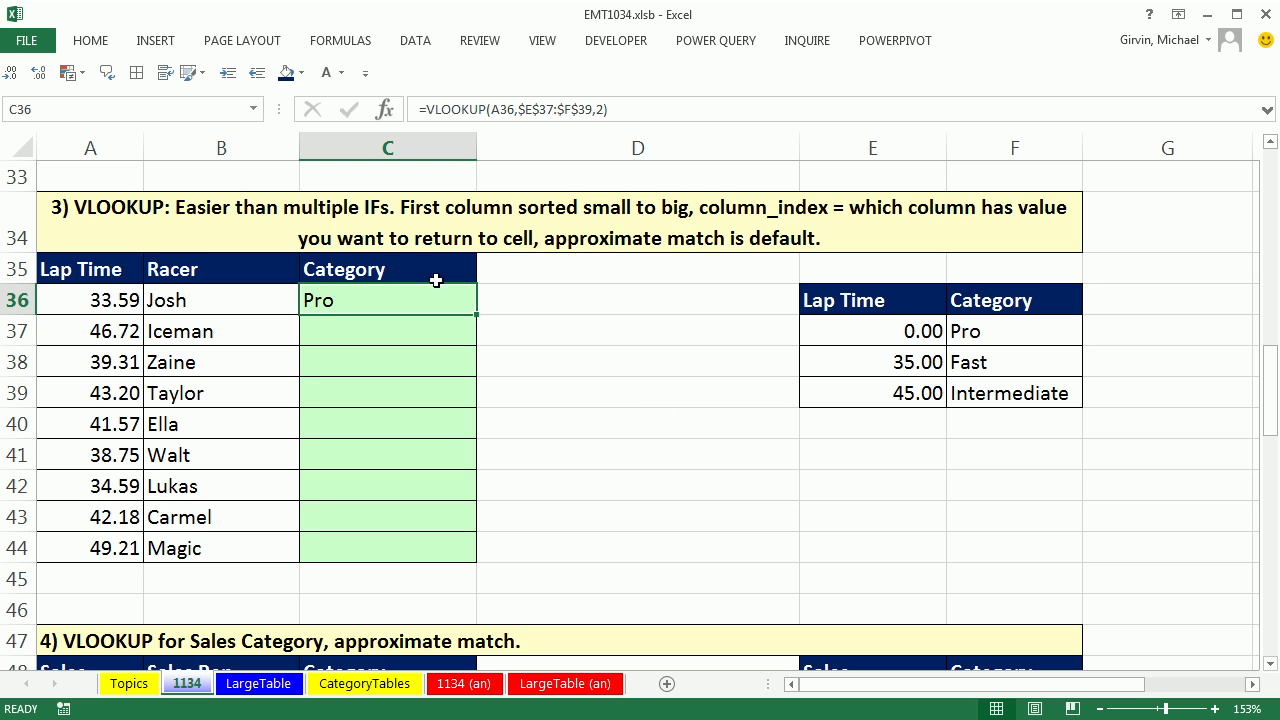
pyautogui.doubleClick(477, 314)
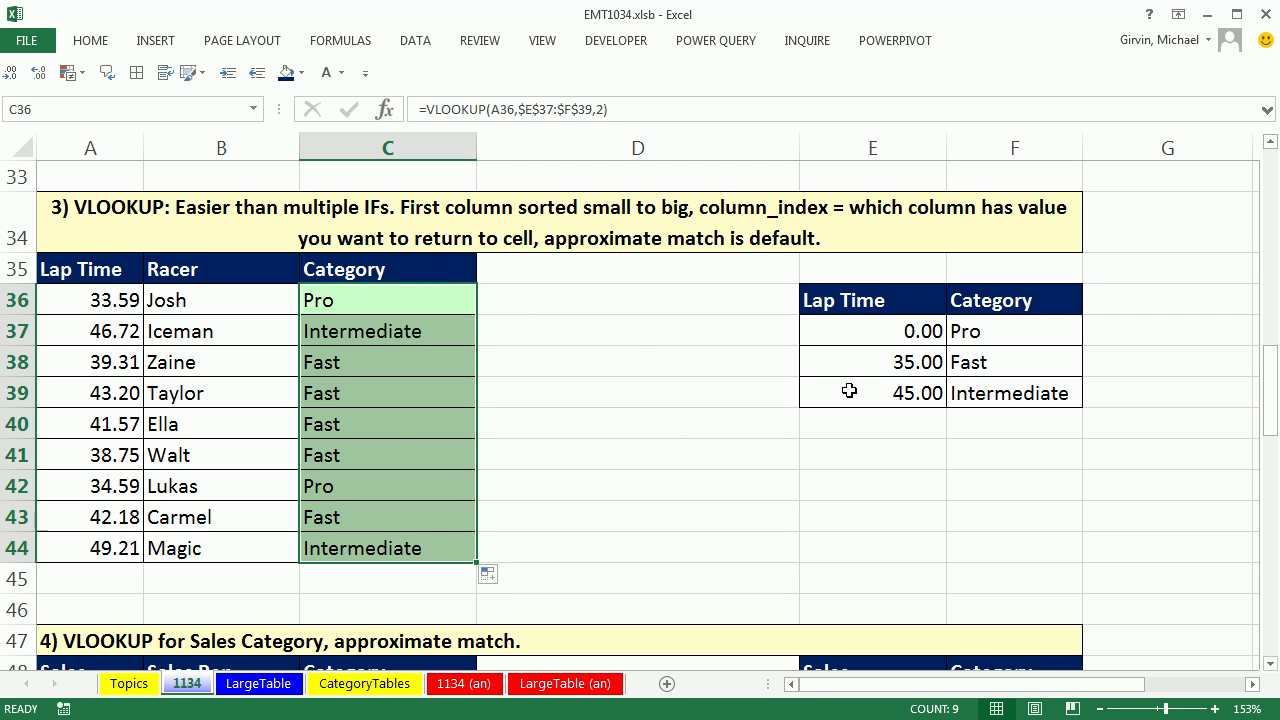
# - Test the VLOOKUP formulas by setting E38 to 32 and F38 to Expert in the lookup table, and undo both changes
pyautogui.click(886, 364)
pyautogui.write('32')
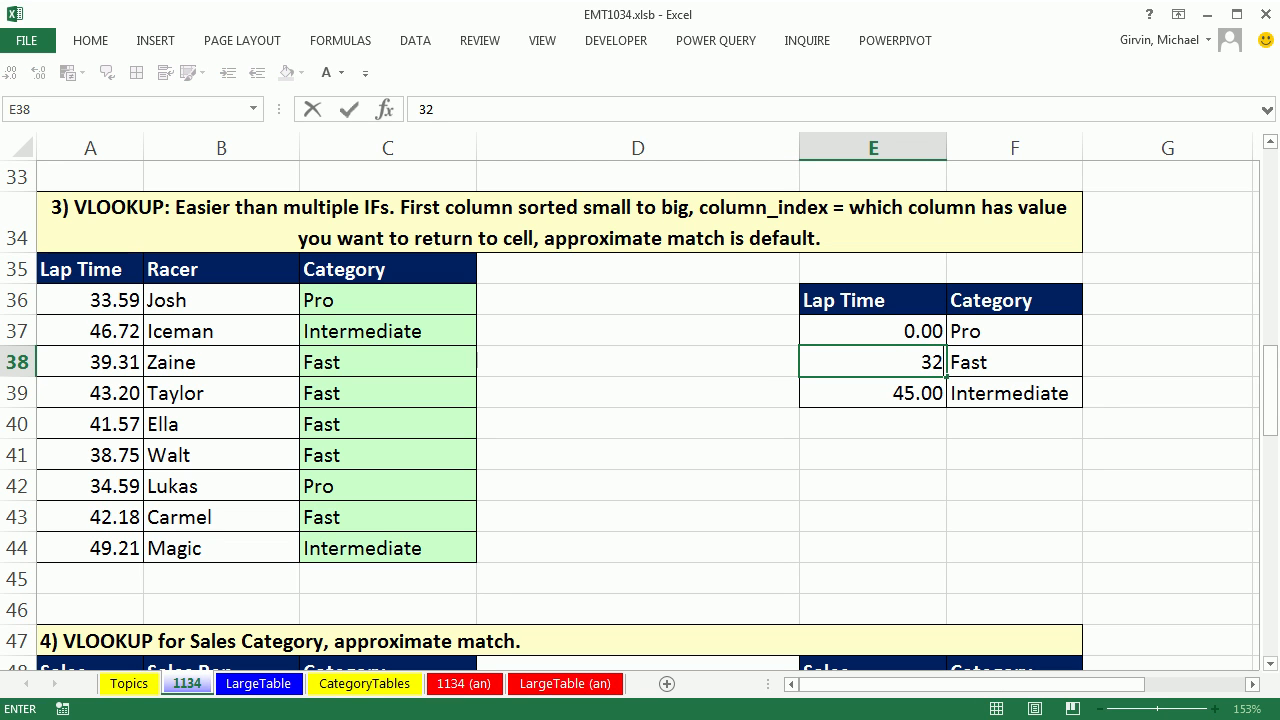
pyautogui.press('Return')
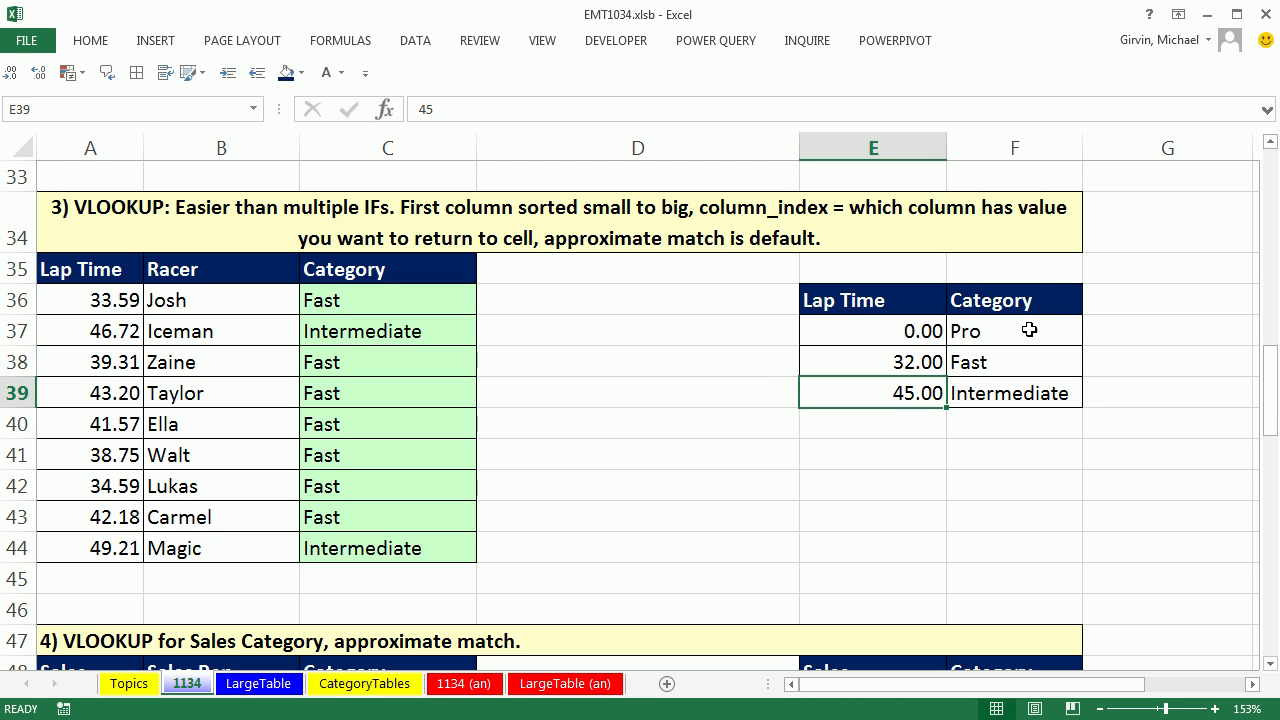
pyautogui.click(1014, 363)
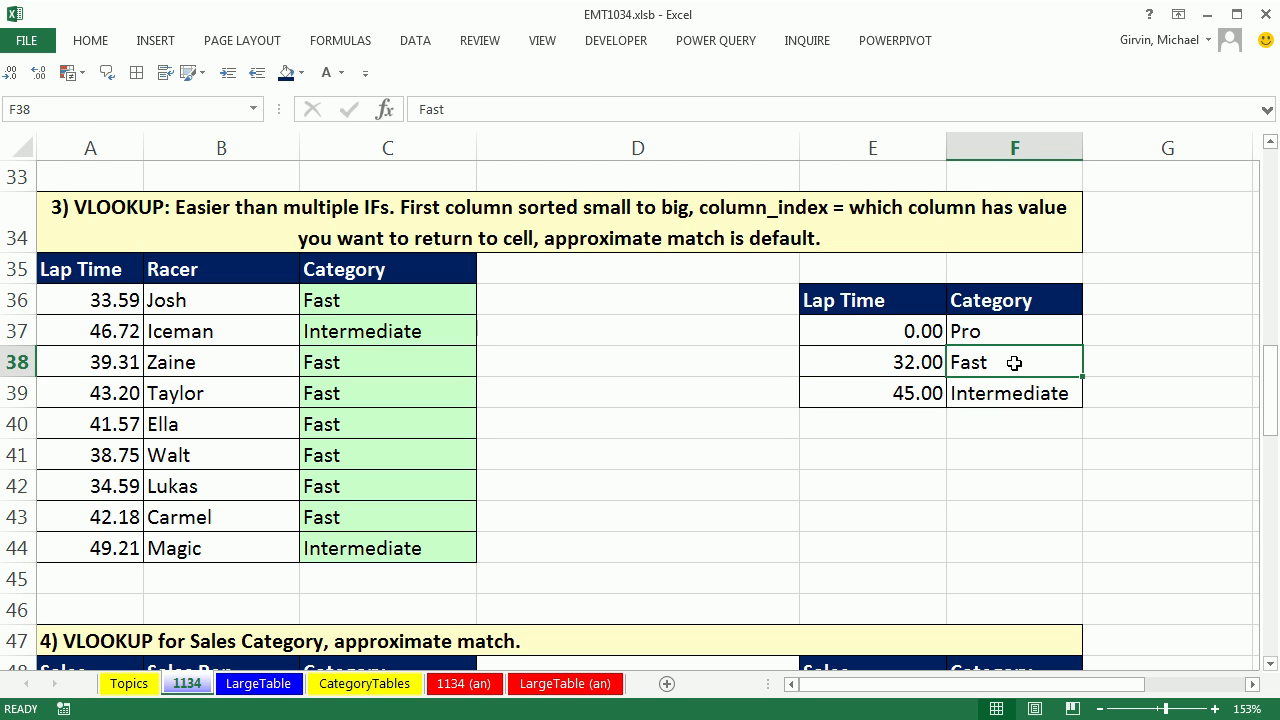
pyautogui.write('Expert')
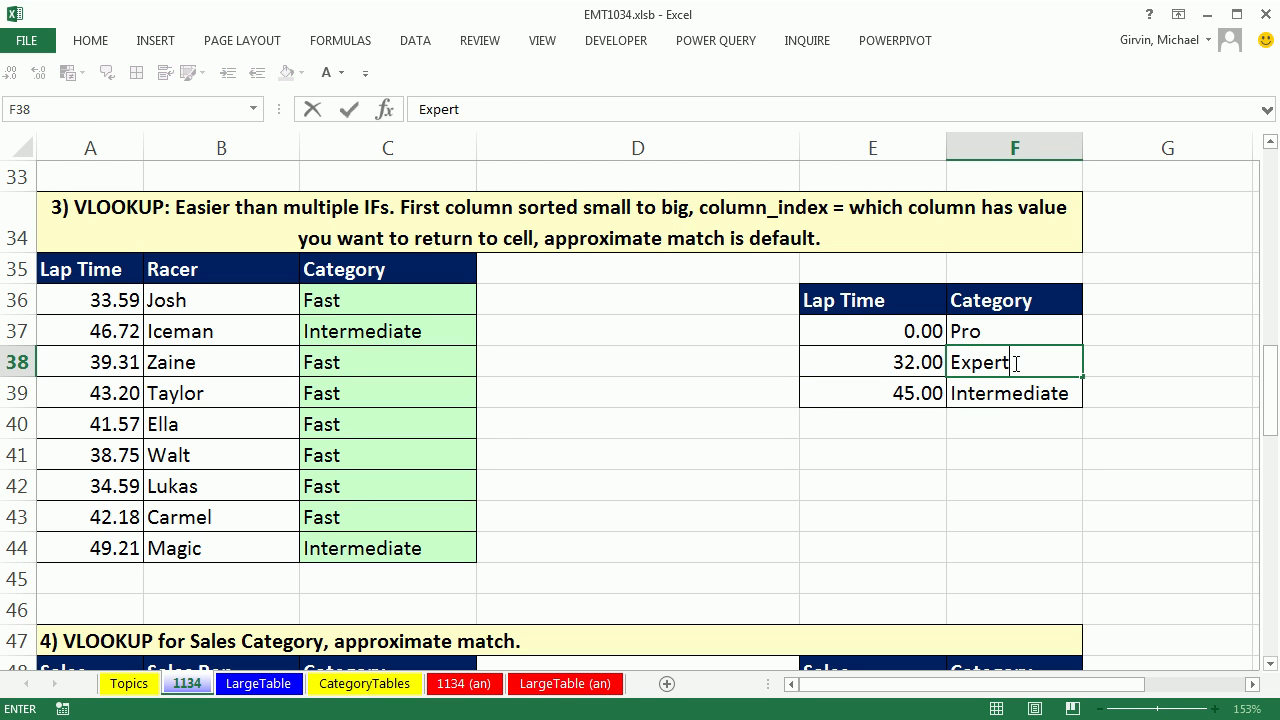
pyautogui.press('Return')
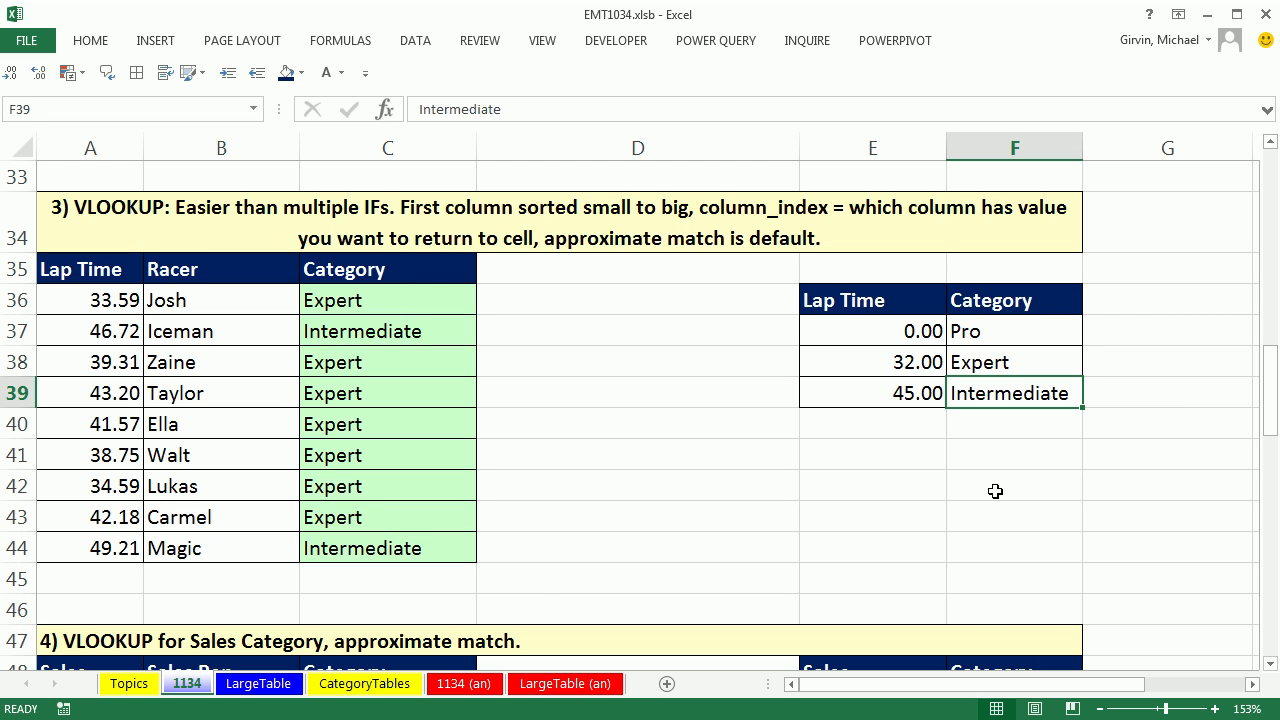
pyautogui.hotkey('ctrl', 'z')
pyautogui.hotkey('ctrl', 'z')
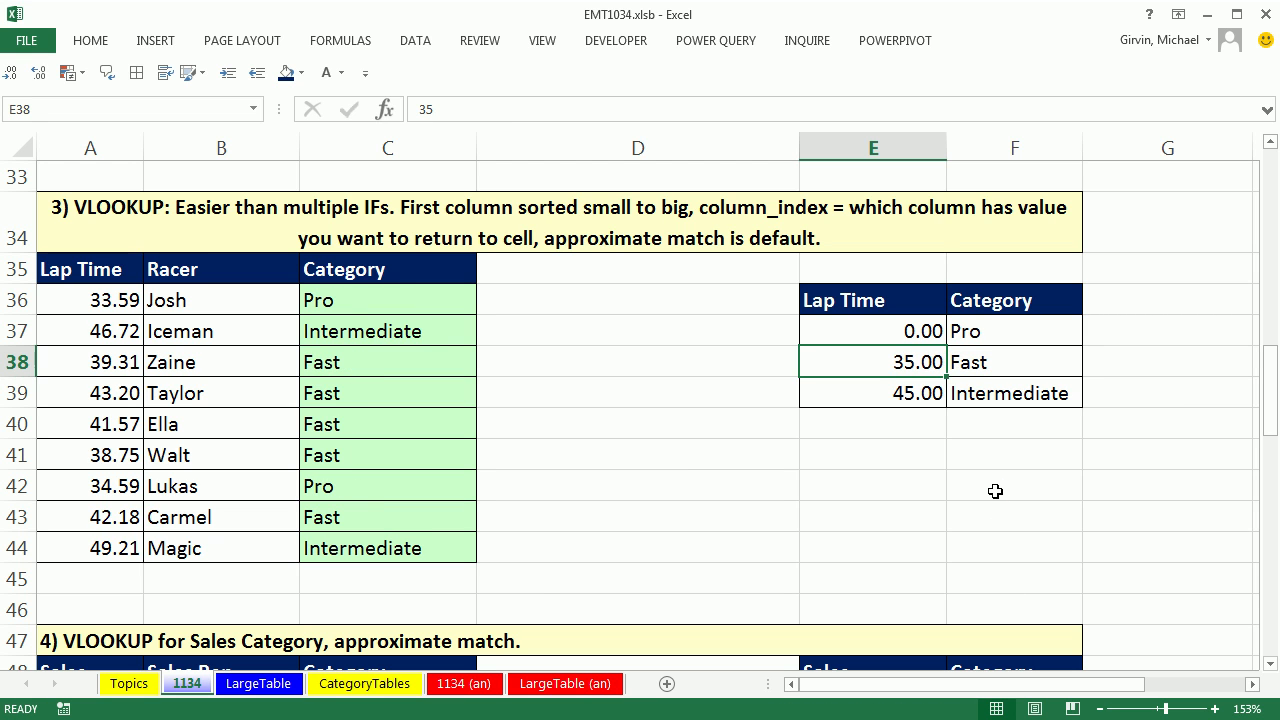
# - Clear the lap time in A36 and evaluate the A36 reference inside the VLOOKUP formula in C36, leaving the formula as written
pyautogui.doubleClick(410, 300)
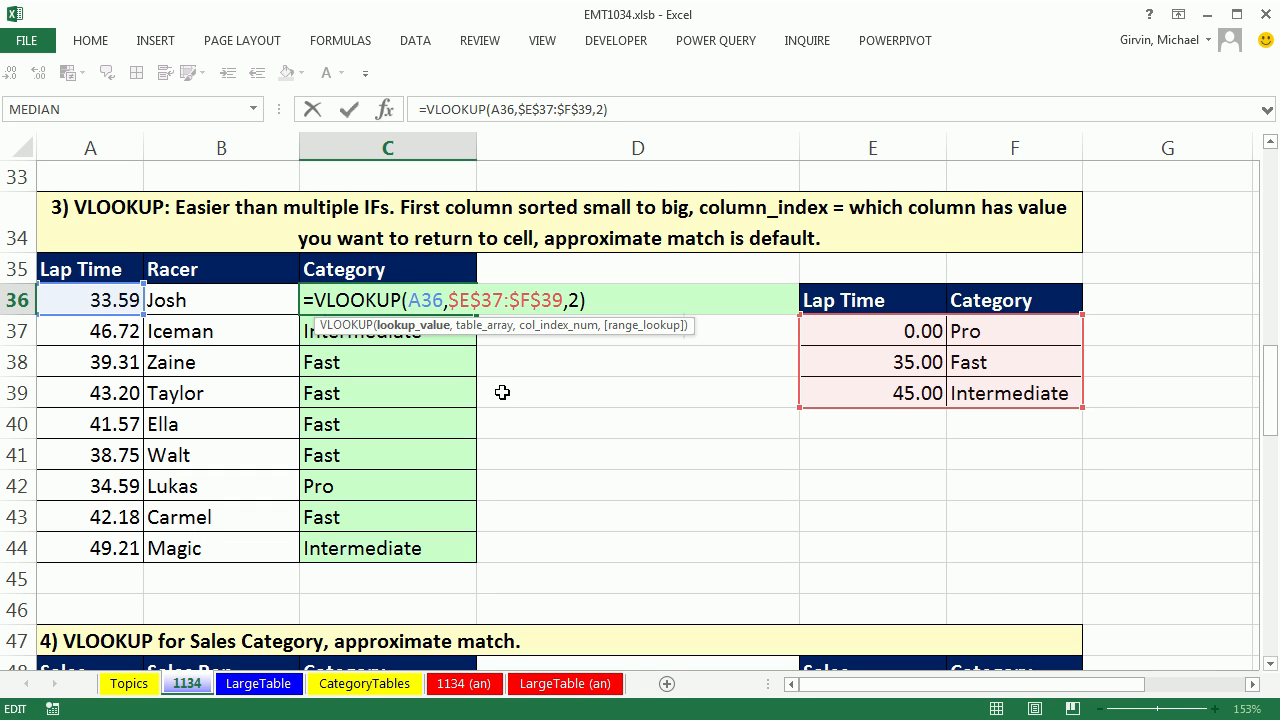
pyautogui.press('Escape')
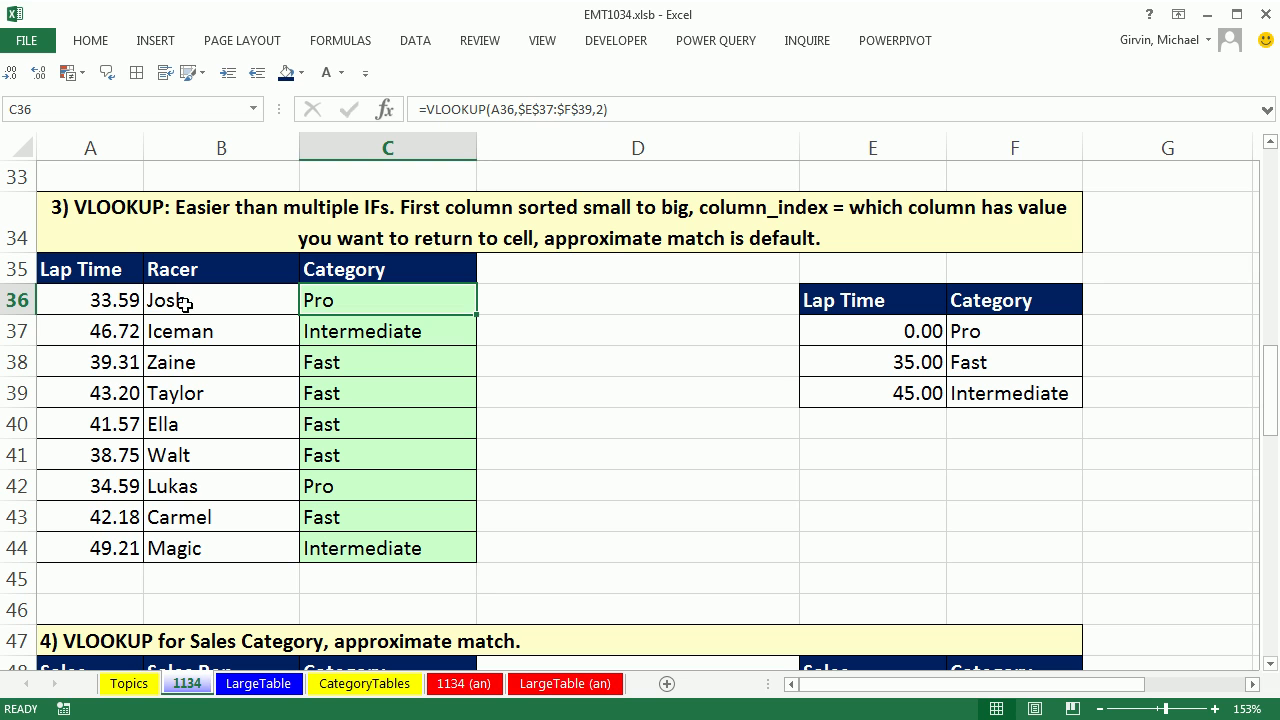
pyautogui.click(126, 304)
pyautogui.press('Delete')
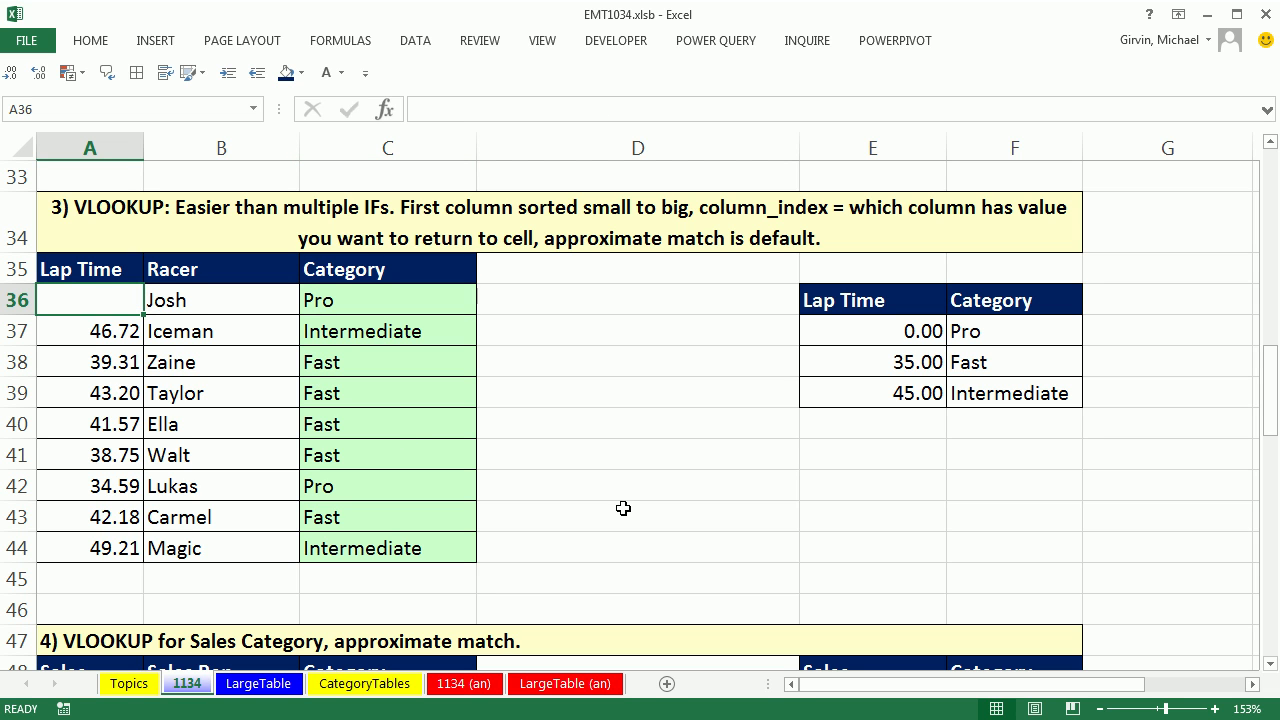
pyautogui.click(623, 509)
pyautogui.doubleClick(374, 308)
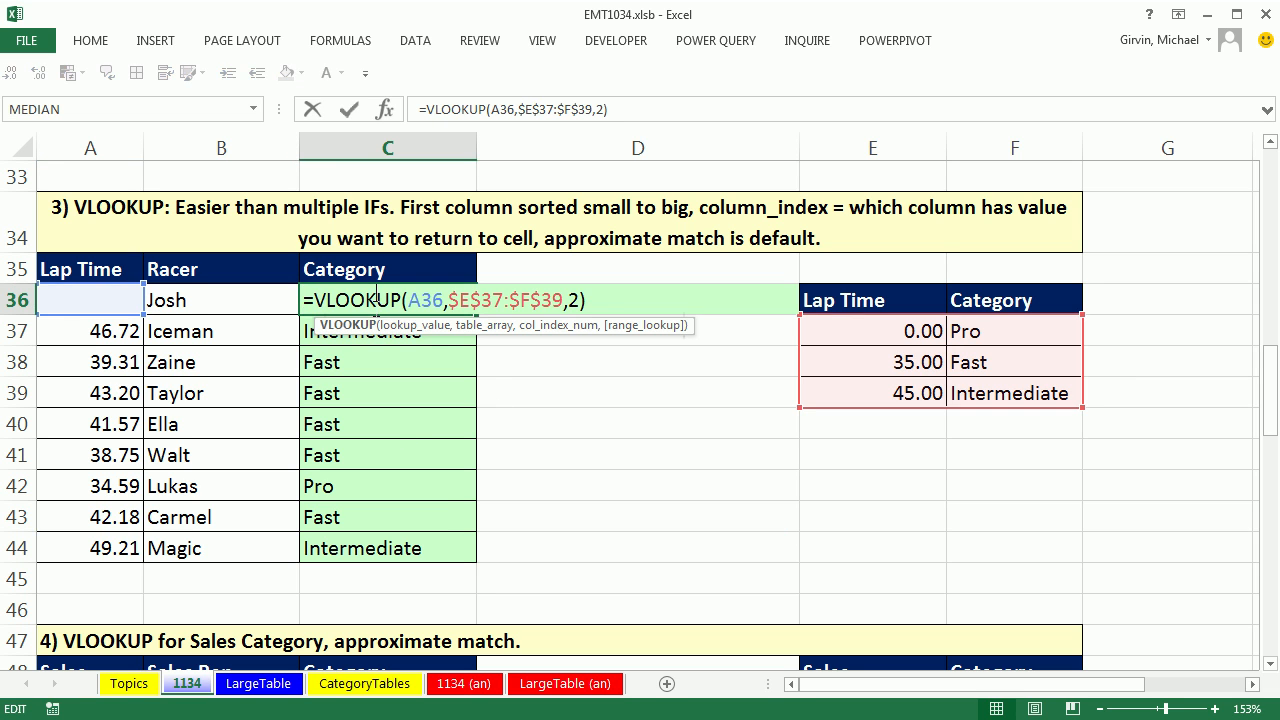
pyautogui.doubleClick(430, 304)
pyautogui.press('F9')
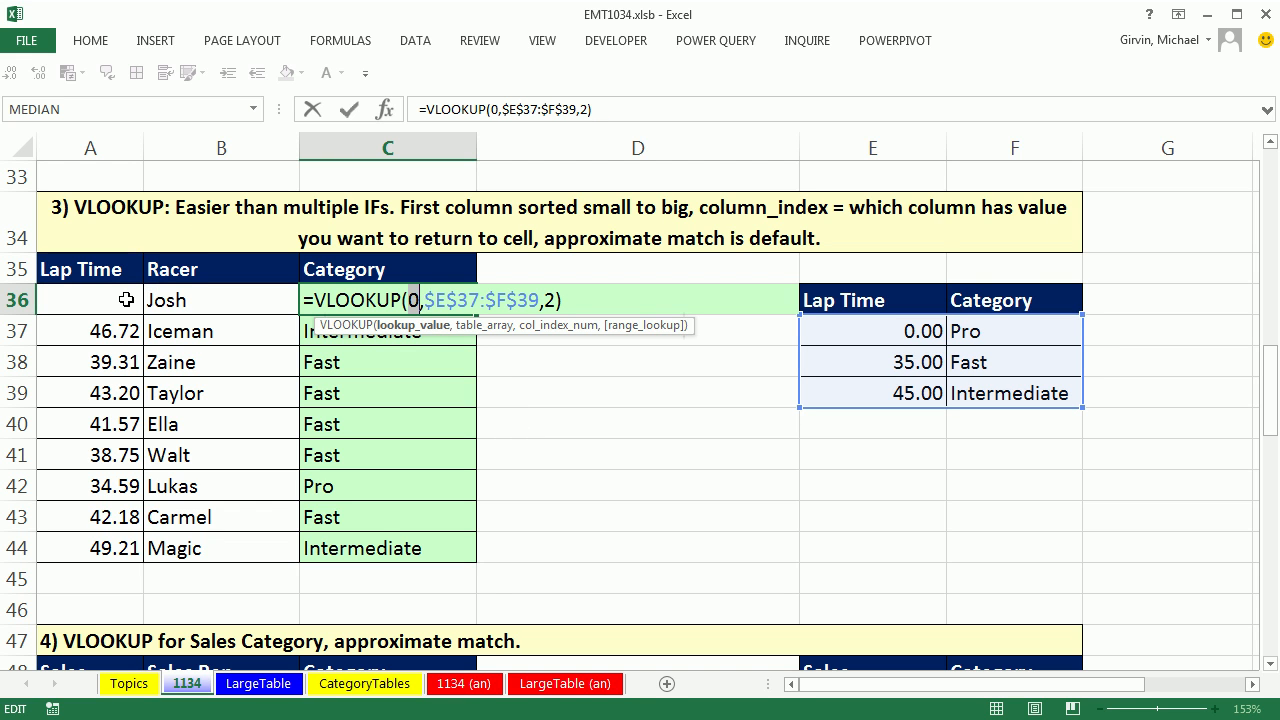
pyautogui.press('Escape')
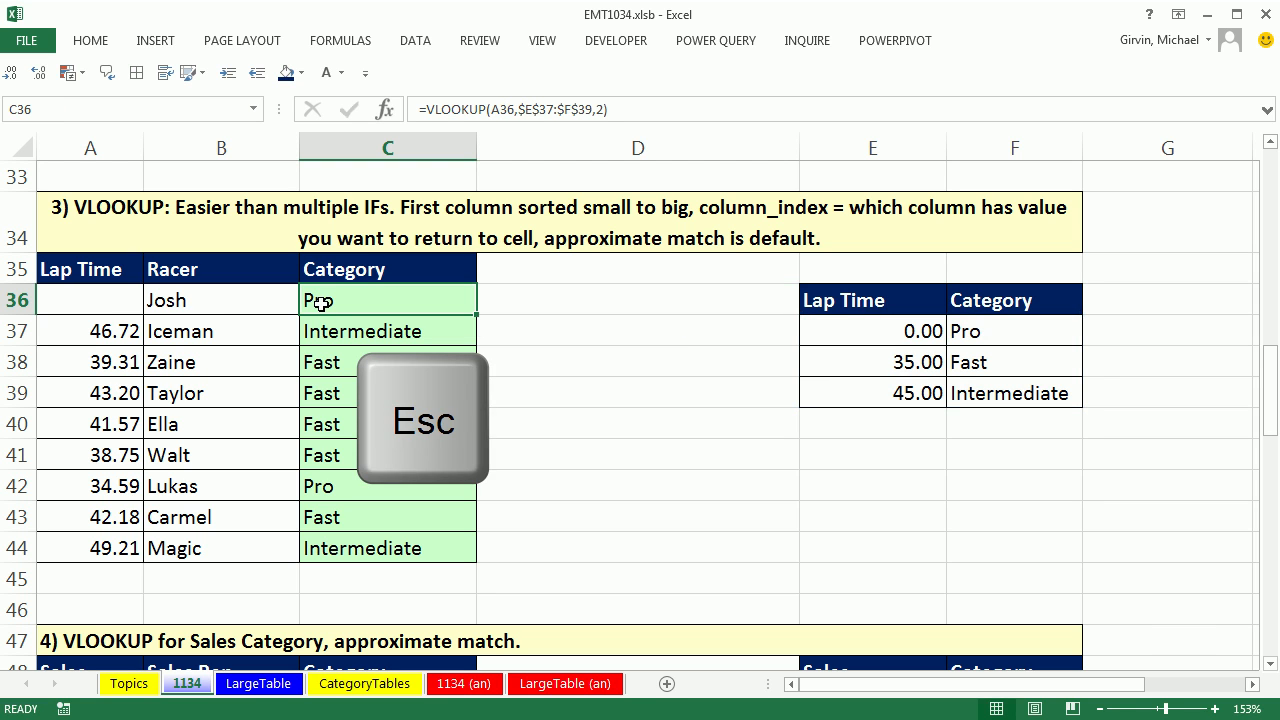
# - Insert an IF with the logical test ISBLANK(A36) in front of the VLOOKUP in C36
pyautogui.doubleClick(316, 306)
pyautogui.click(316, 304)
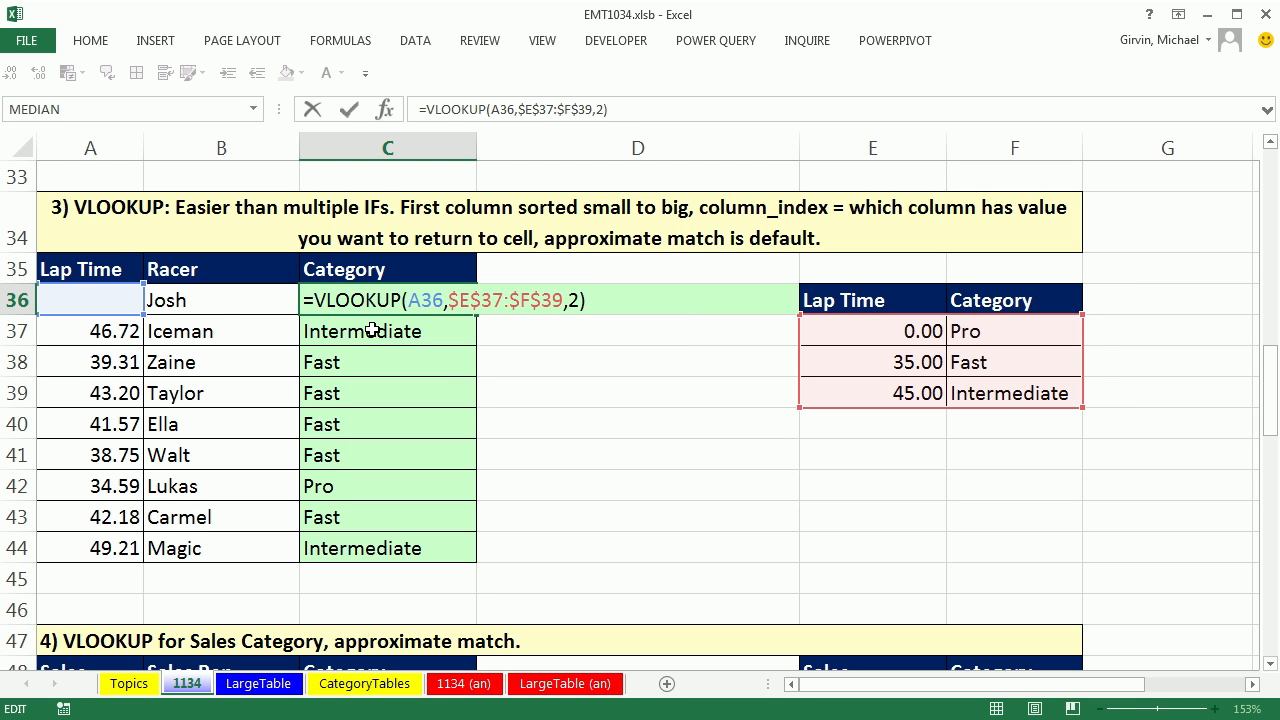
pyautogui.write('IF(')
pyautogui.write('isb')
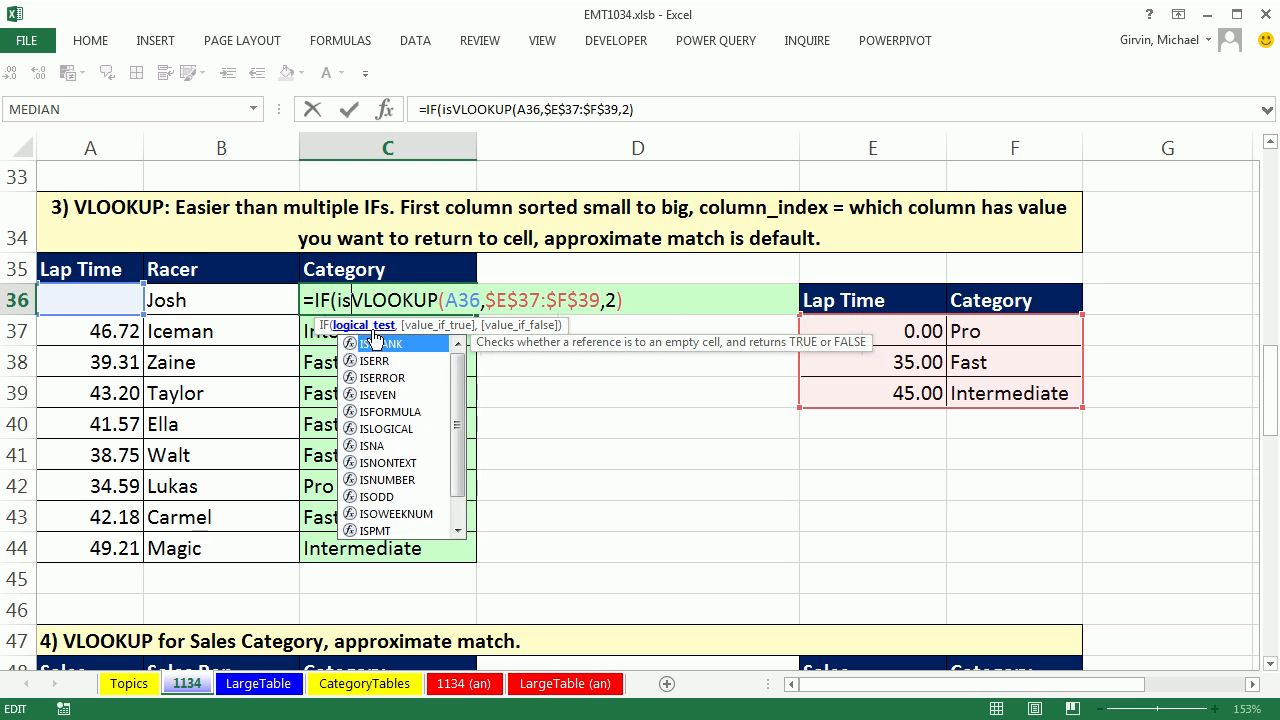
pyautogui.press('Tab')
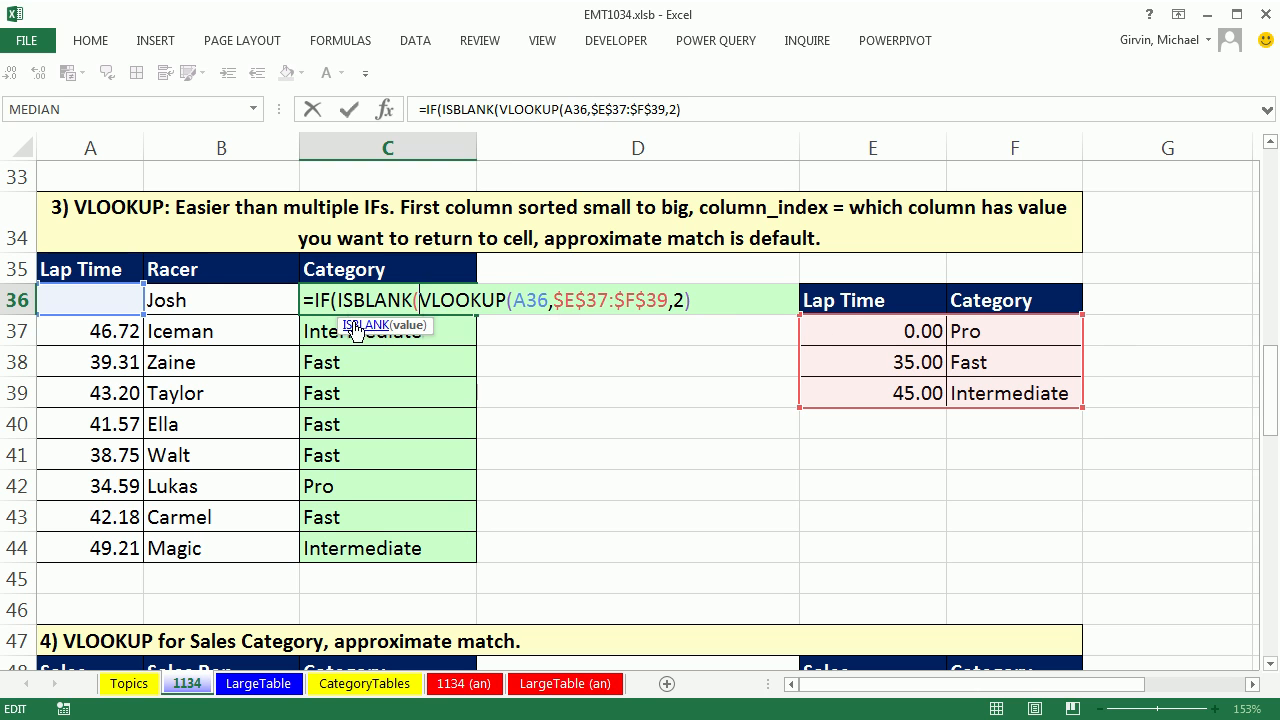
pyautogui.click(75, 297)
pyautogui.write(')')
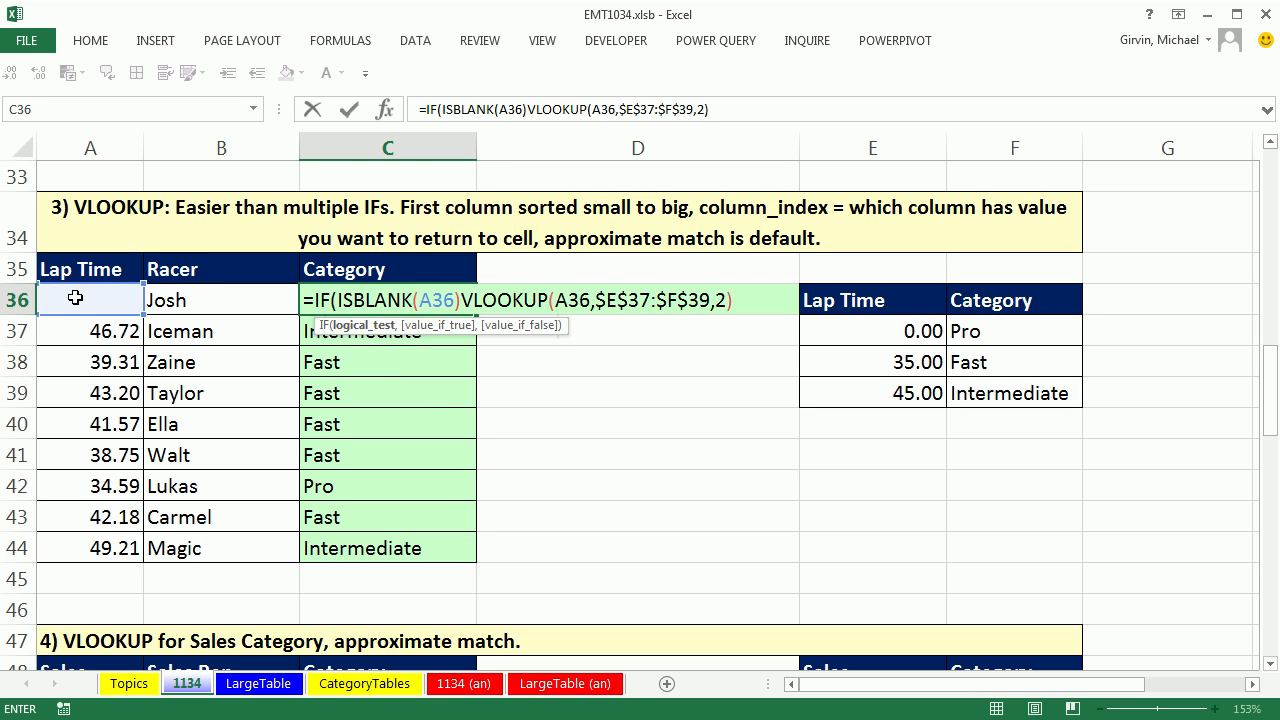
pyautogui.write(',')
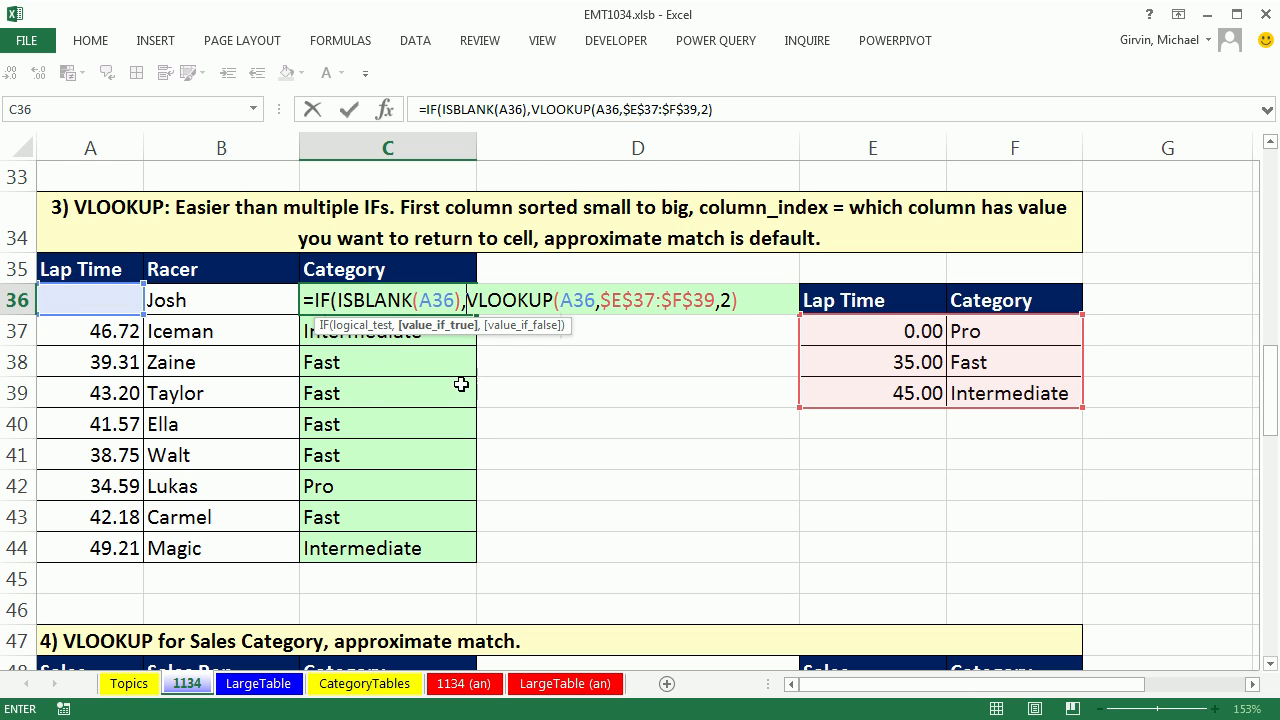
# - Set the IF's value_if_true to "No Score", keep the VLOOKUP as value_if_false, and close the formula's parenthesis
pyautogui.write('"No Sco')
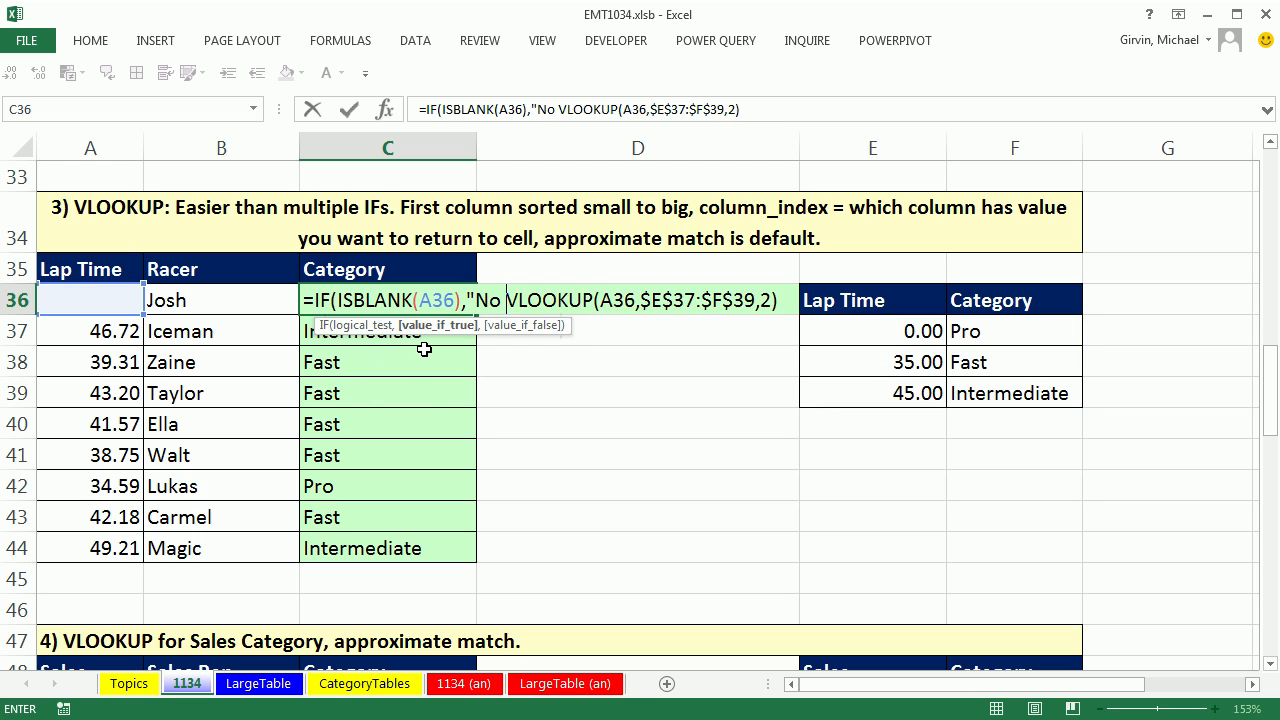
pyautogui.write('re"')
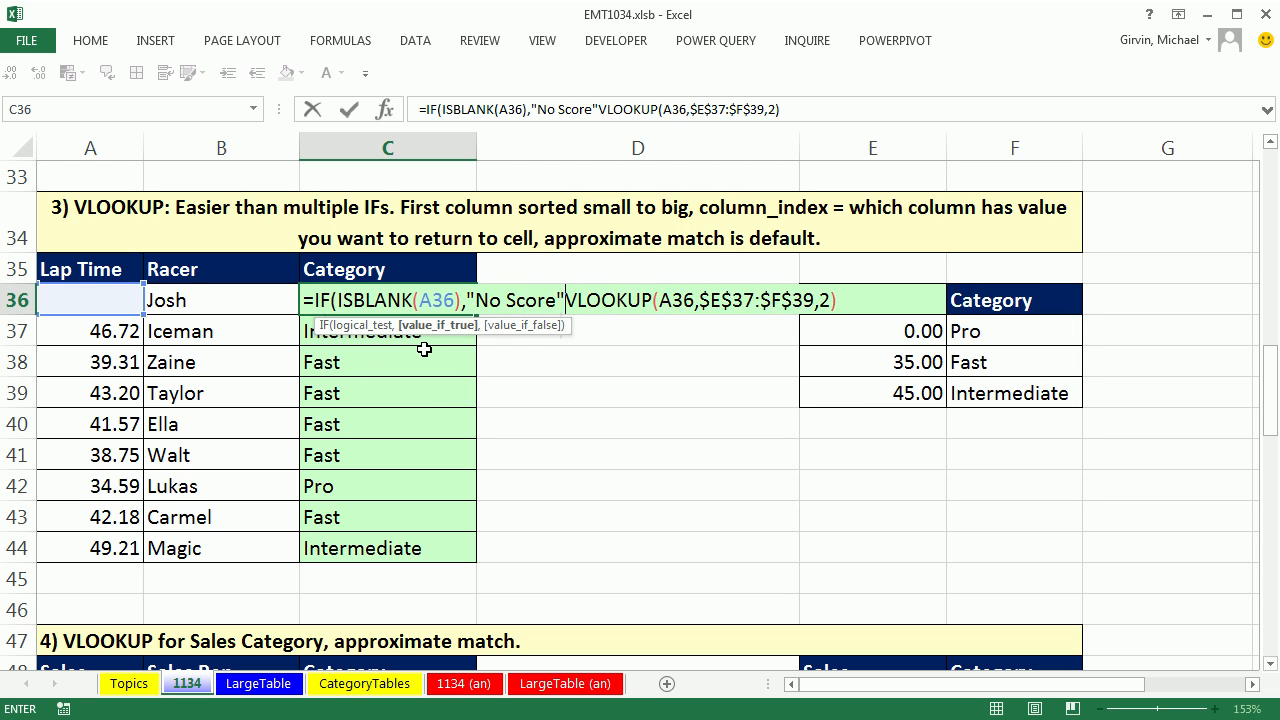
pyautogui.write(',')
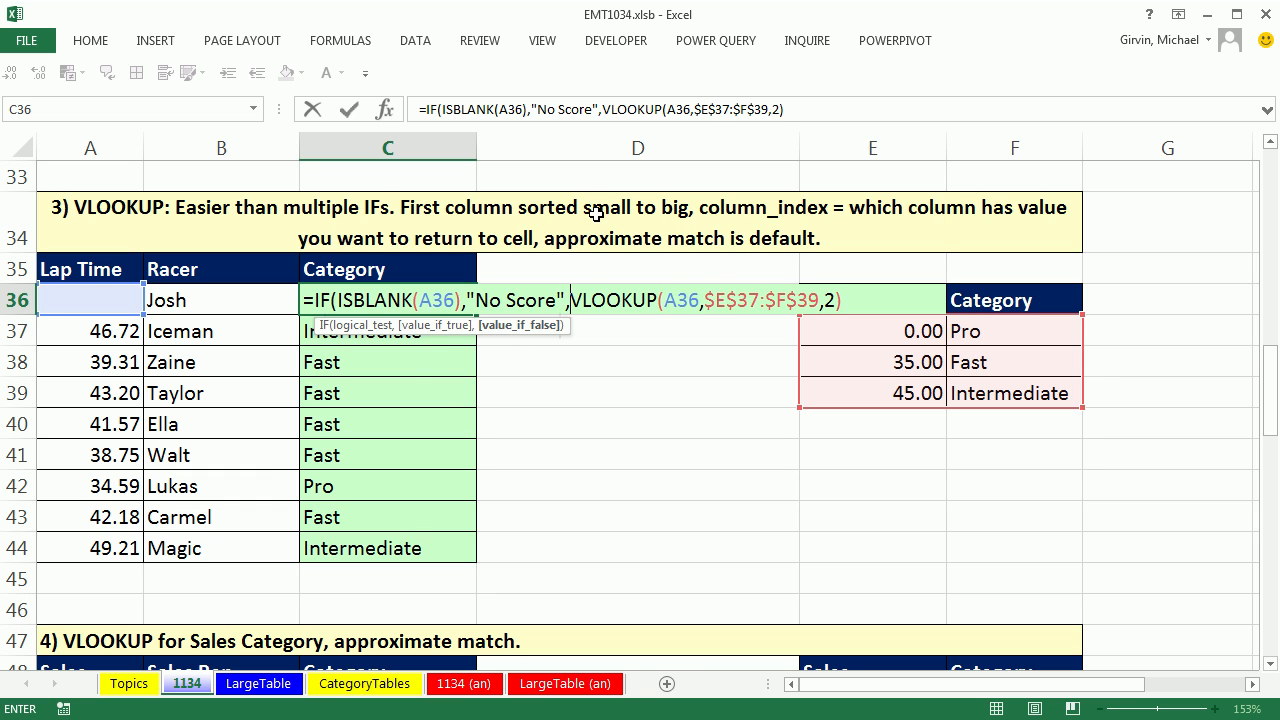
pyautogui.click(862, 305)
pyautogui.write(')')
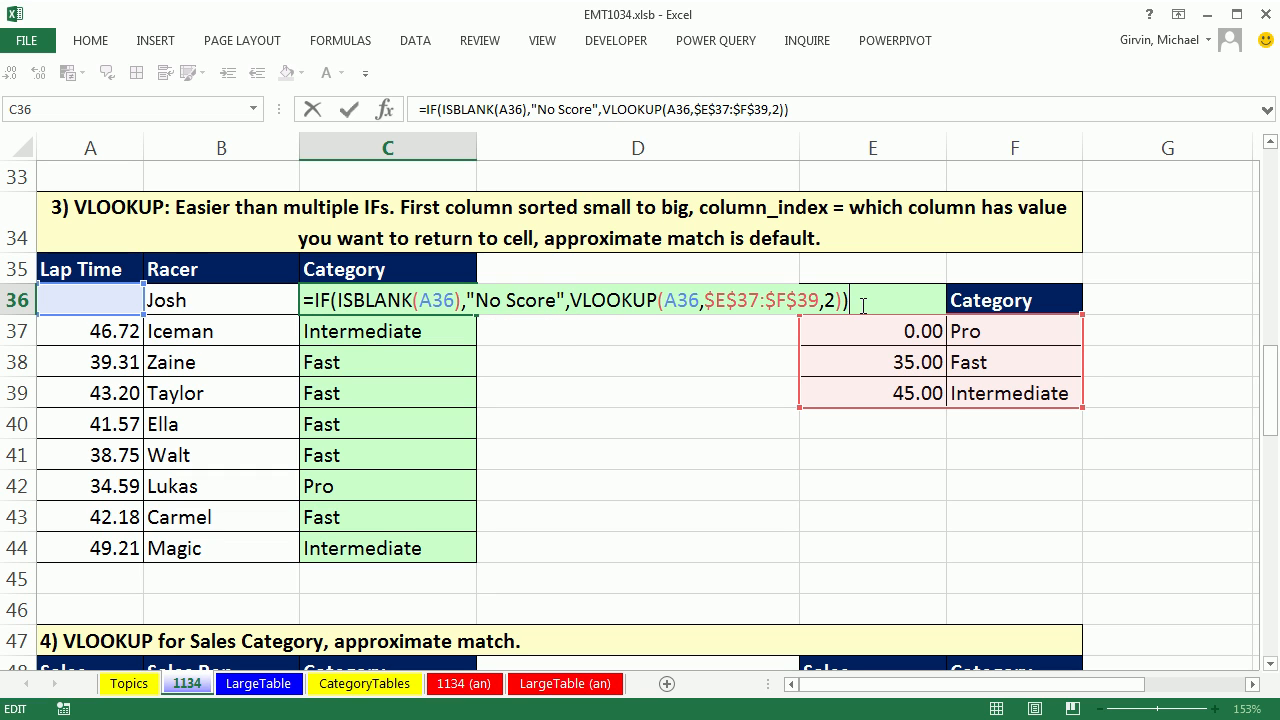
# - Check the value_if_false argument in C36, enter the formula, and fill it down the Category column to C44
pyautogui.click(572, 302)
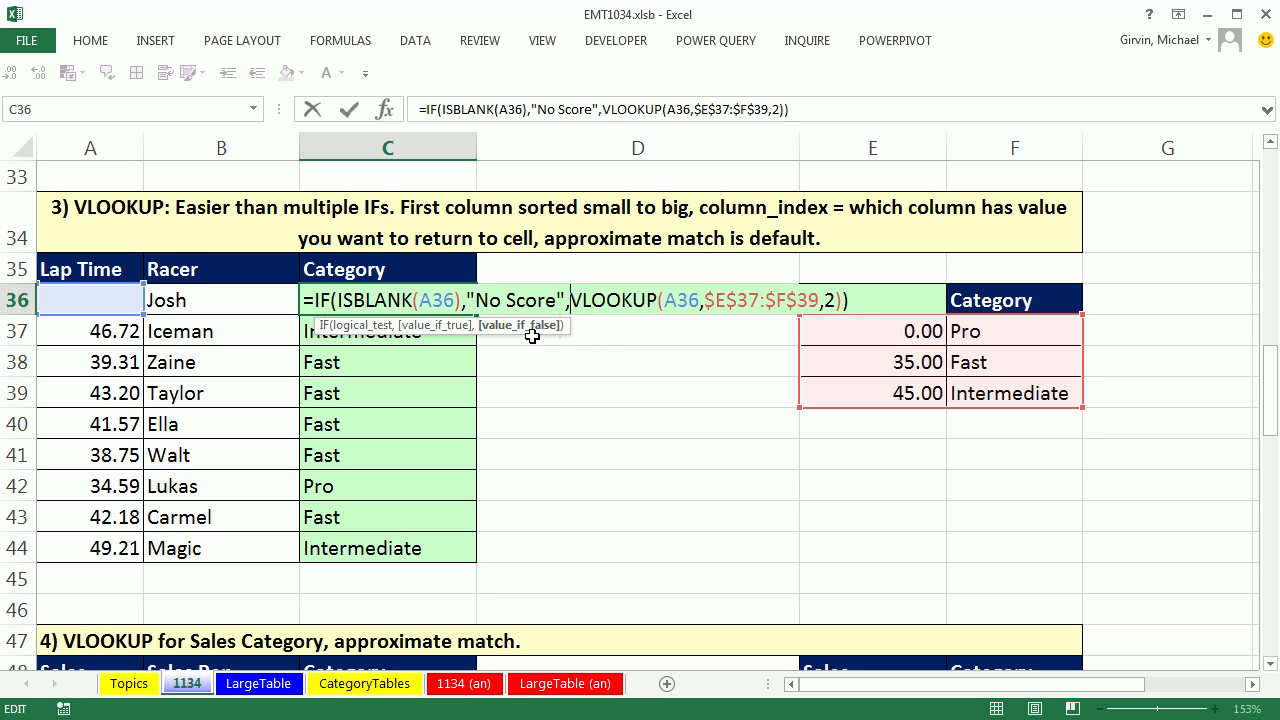
pyautogui.click(522, 328)
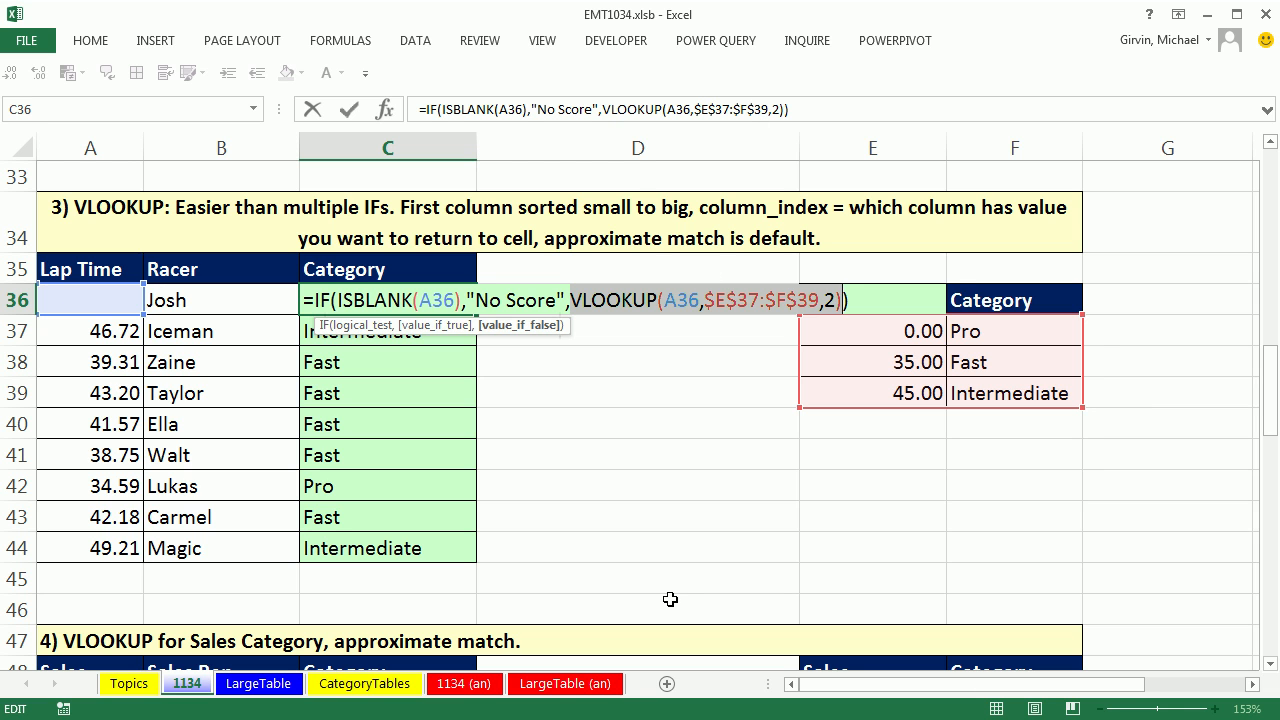
pyautogui.hotkey('ctrl', 'Return')
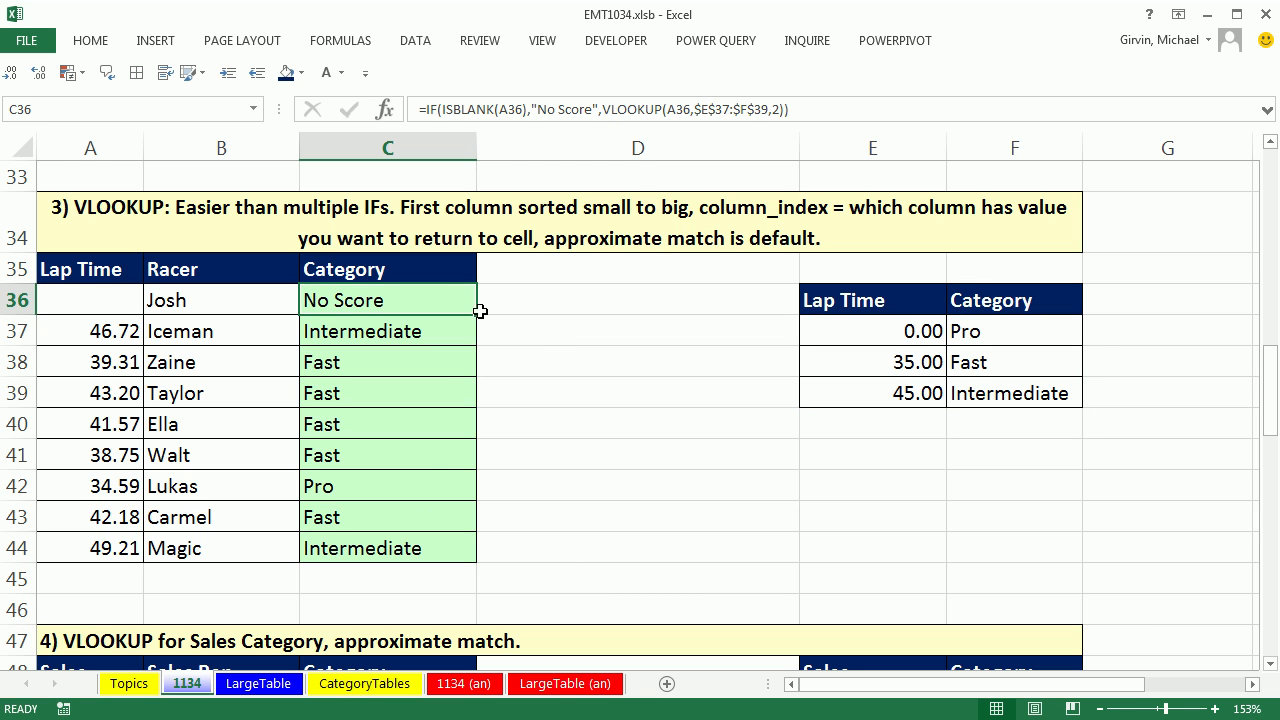
pyautogui.doubleClick(477, 314)
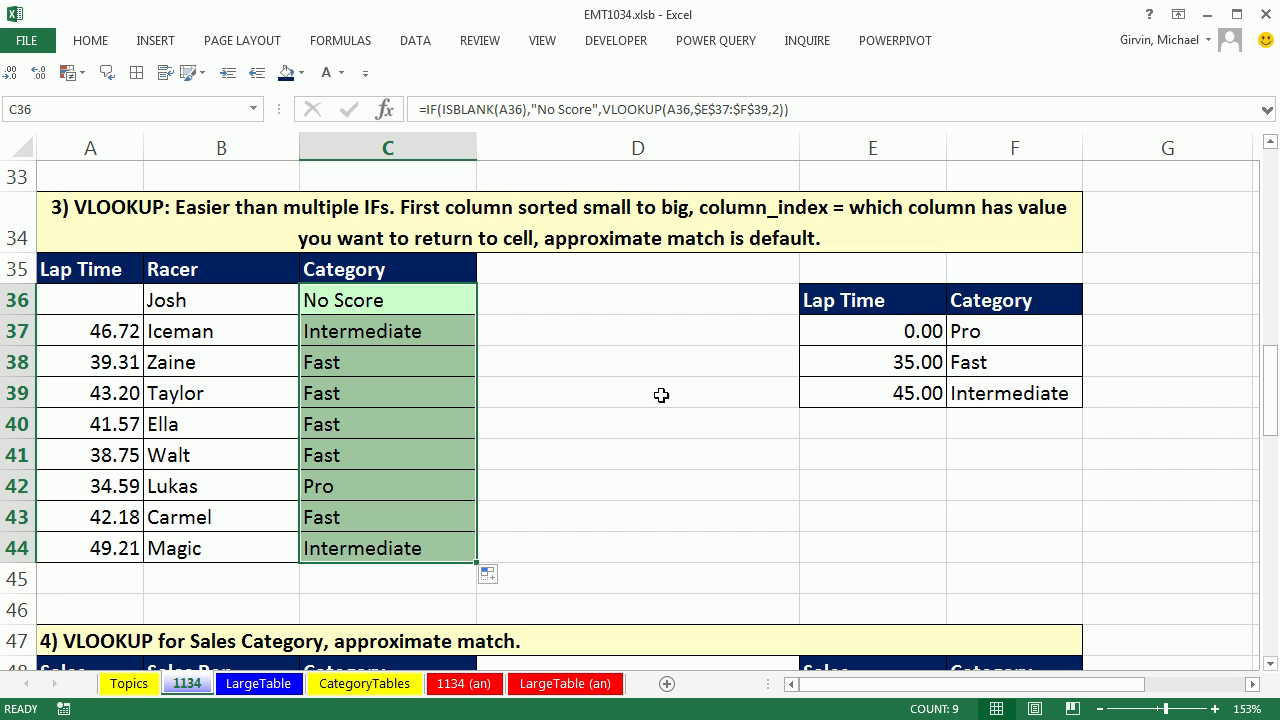
# - Review the rows of the sales lookup table in section 4 and start a VLOOKUP in C49 with A49 as lookup value
pyautogui.scroll(-4, 746, 440)
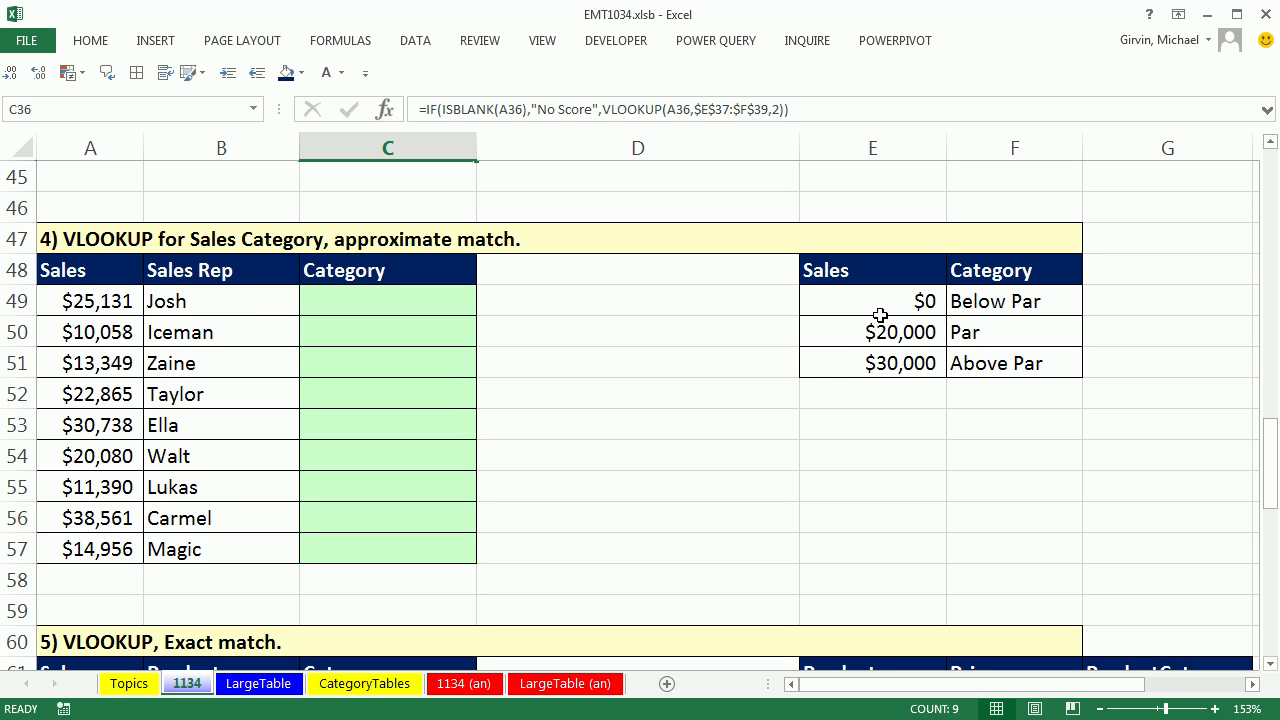
pyautogui.moveTo(860, 303); pyautogui.dragTo(970, 308)
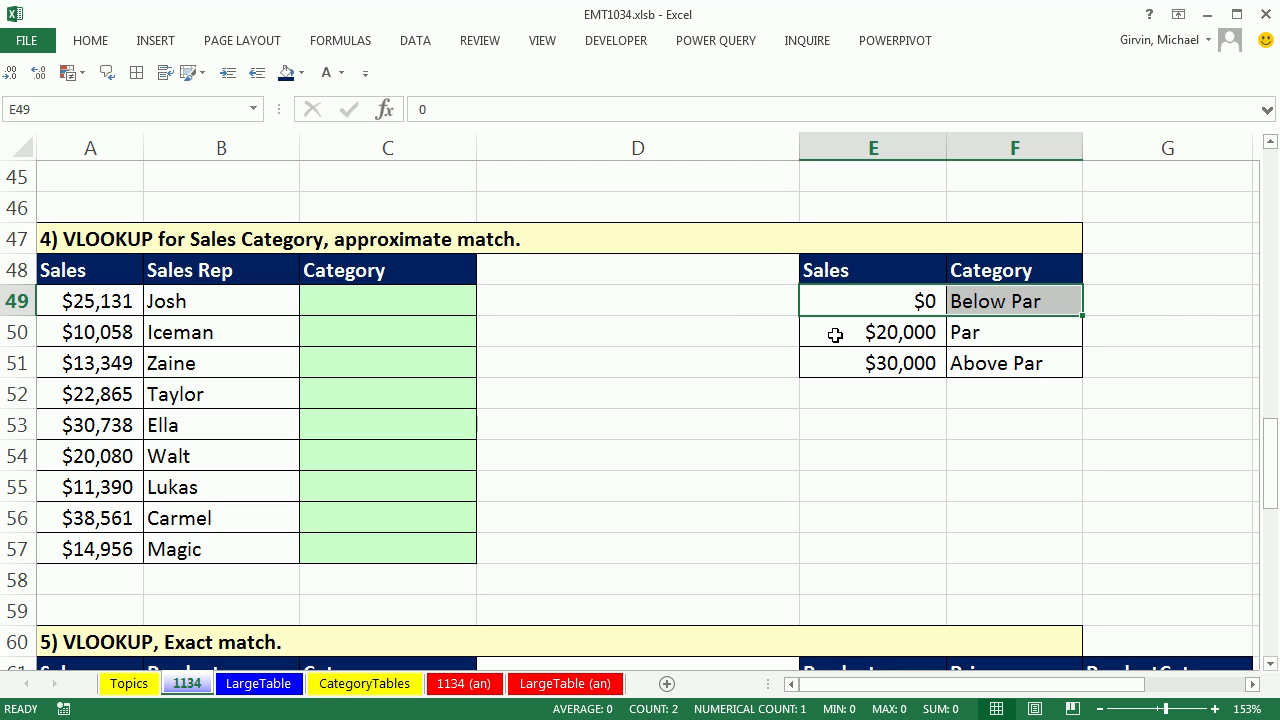
pyautogui.moveTo(836, 334); pyautogui.dragTo(1006, 337)
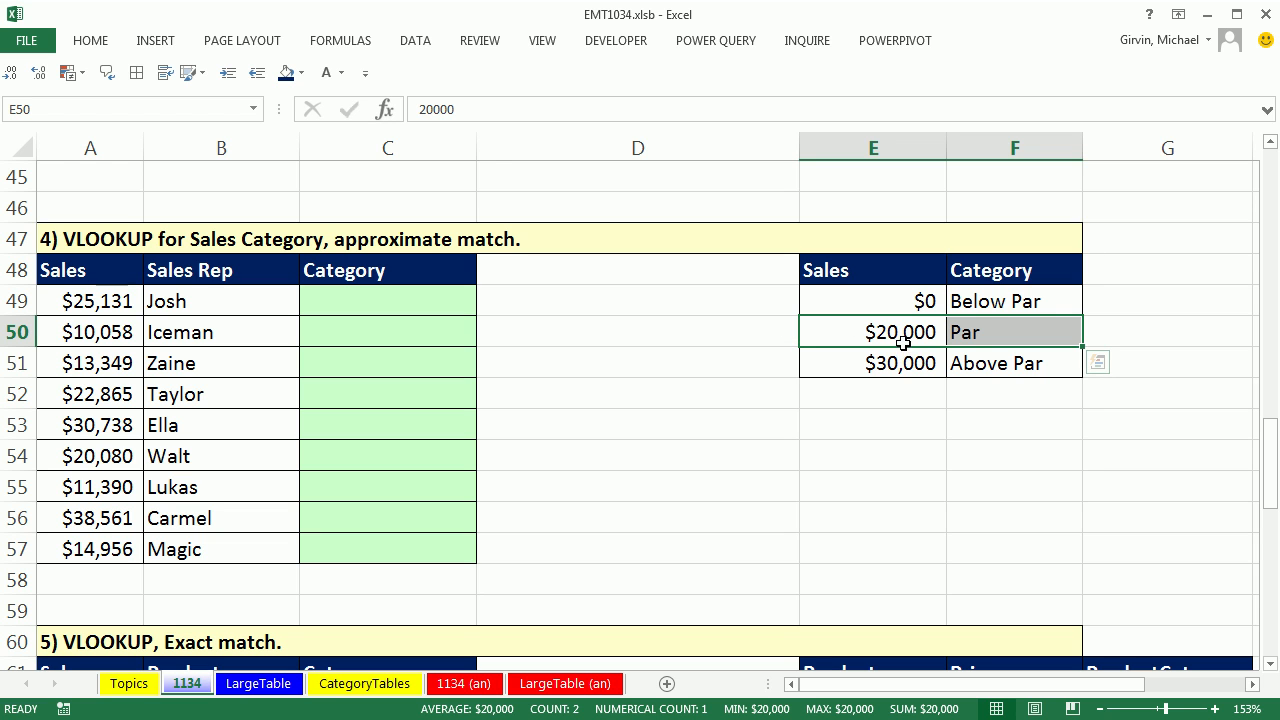
pyautogui.moveTo(908, 362); pyautogui.dragTo(963, 363)
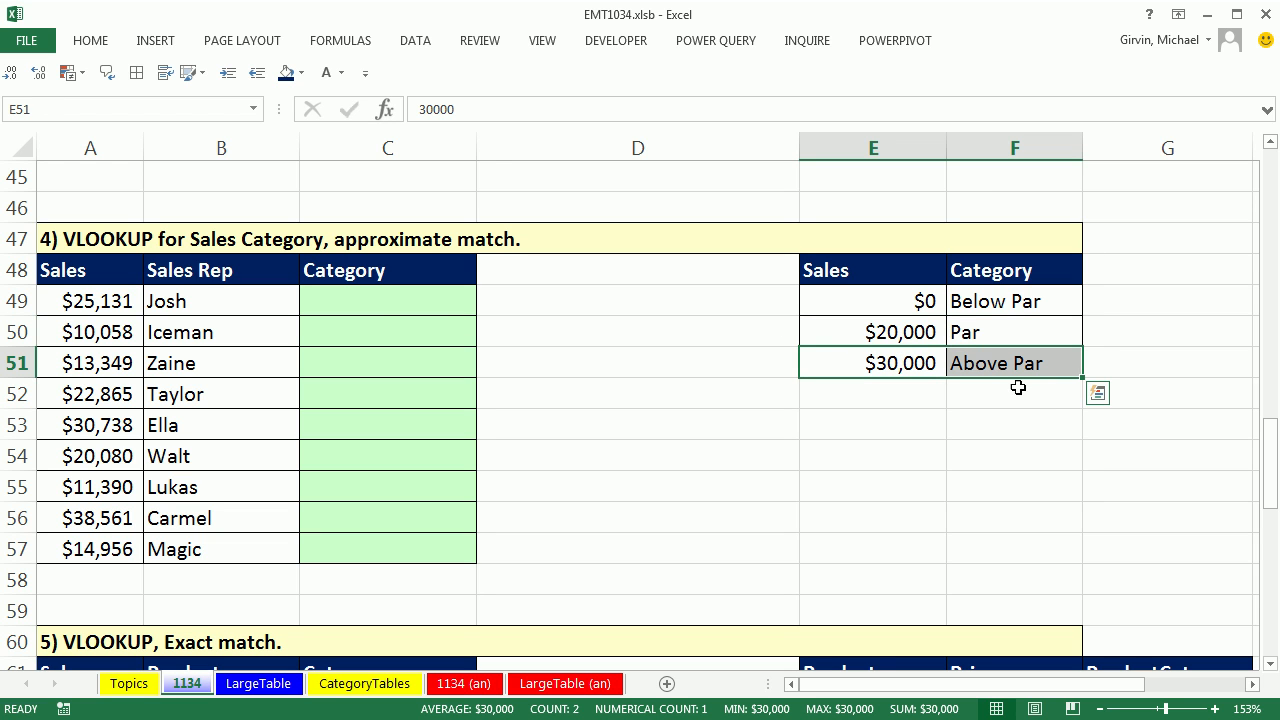
pyautogui.click(400, 303)
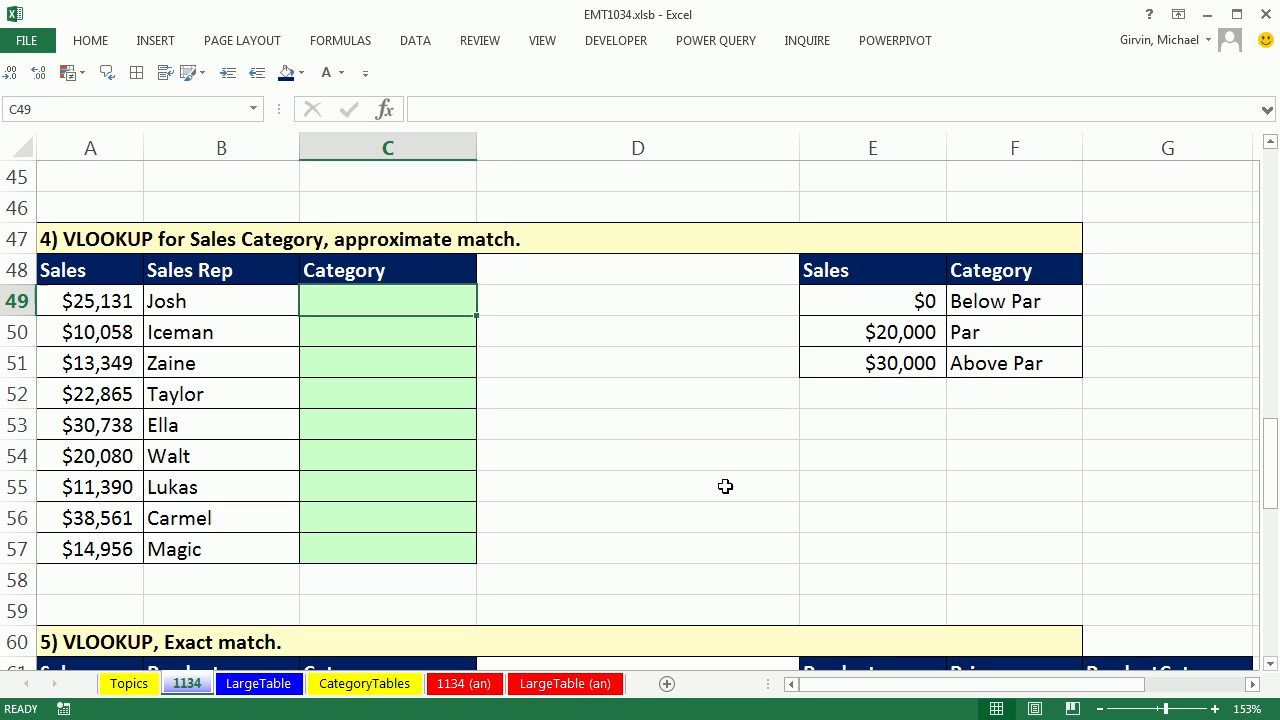
pyautogui.write('=vl')
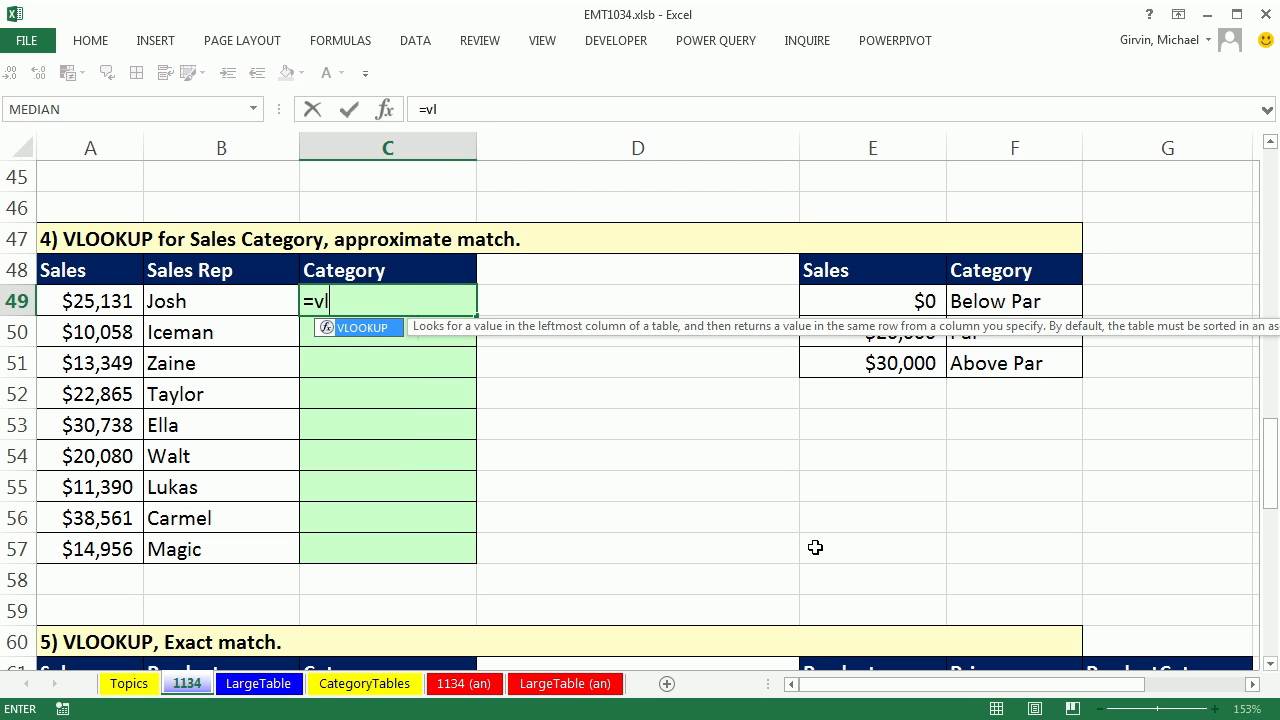
pyautogui.press('Tab')
pyautogui.click(79, 293)
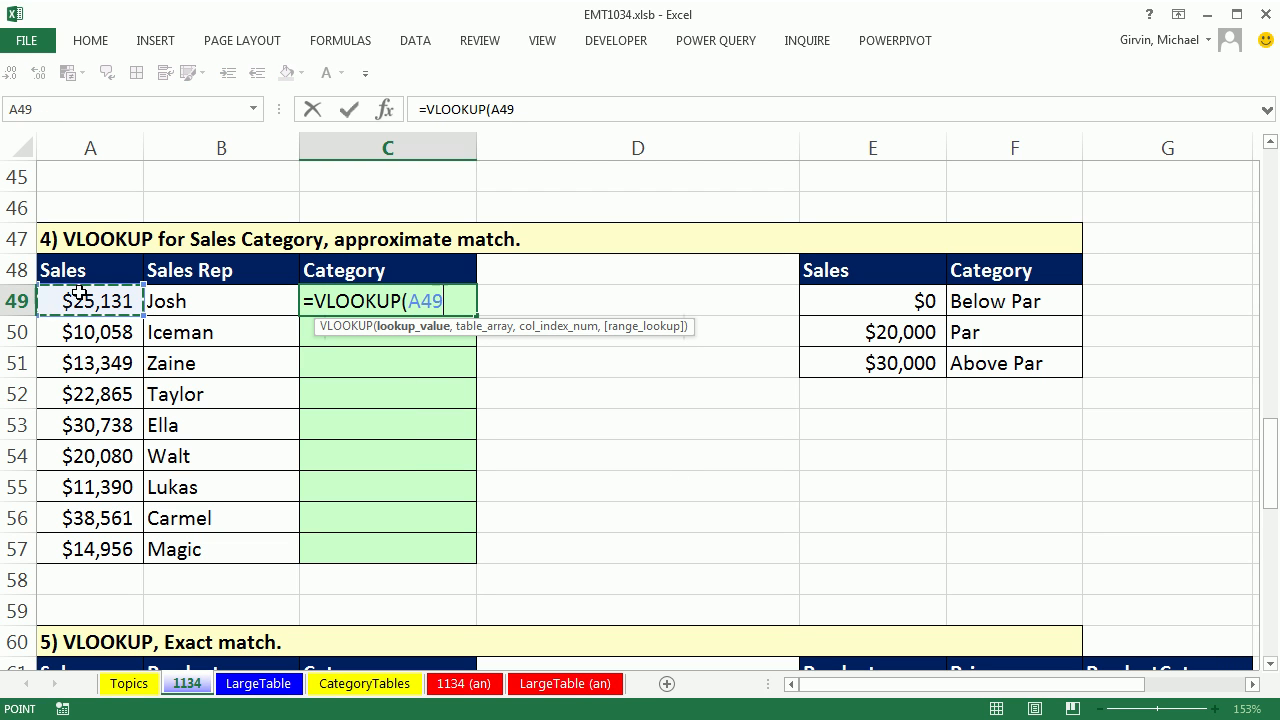
pyautogui.write(',')
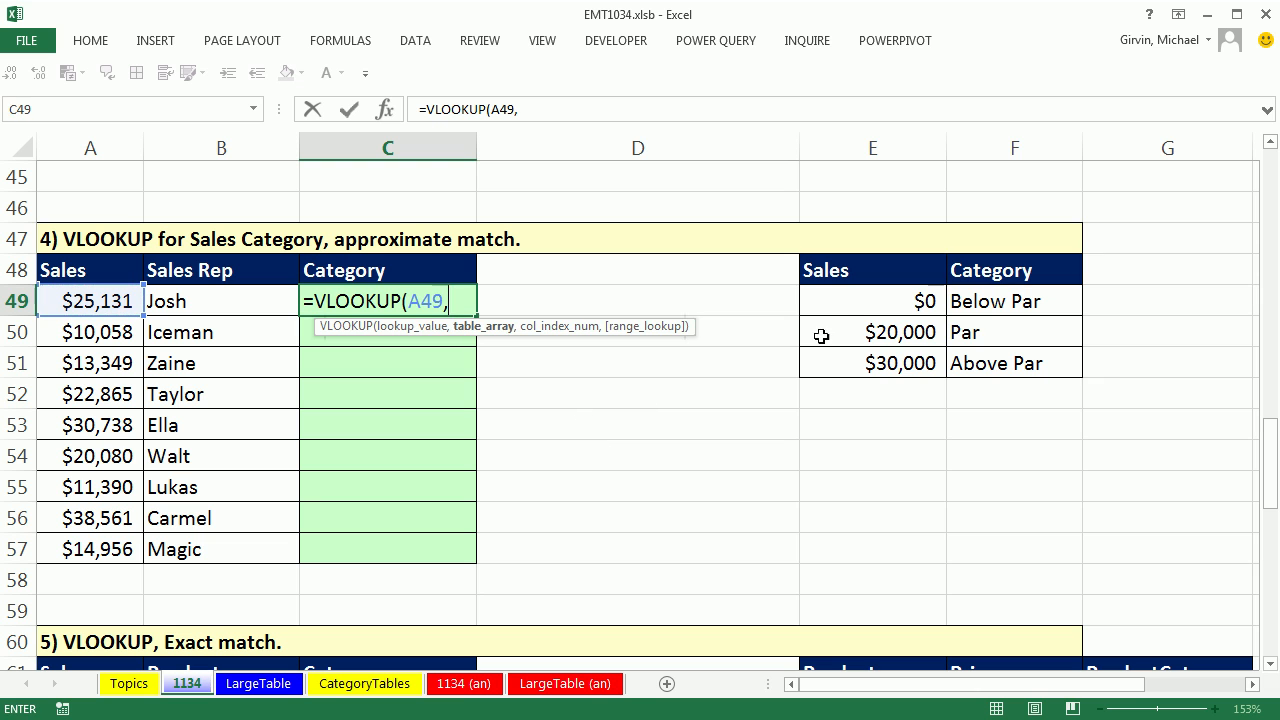
# - Complete the C49 formula with table array $E$49:$F$51 and column index 2, and fill it down to C57
pyautogui.moveTo(839, 310); pyautogui.dragTo(1010, 370)
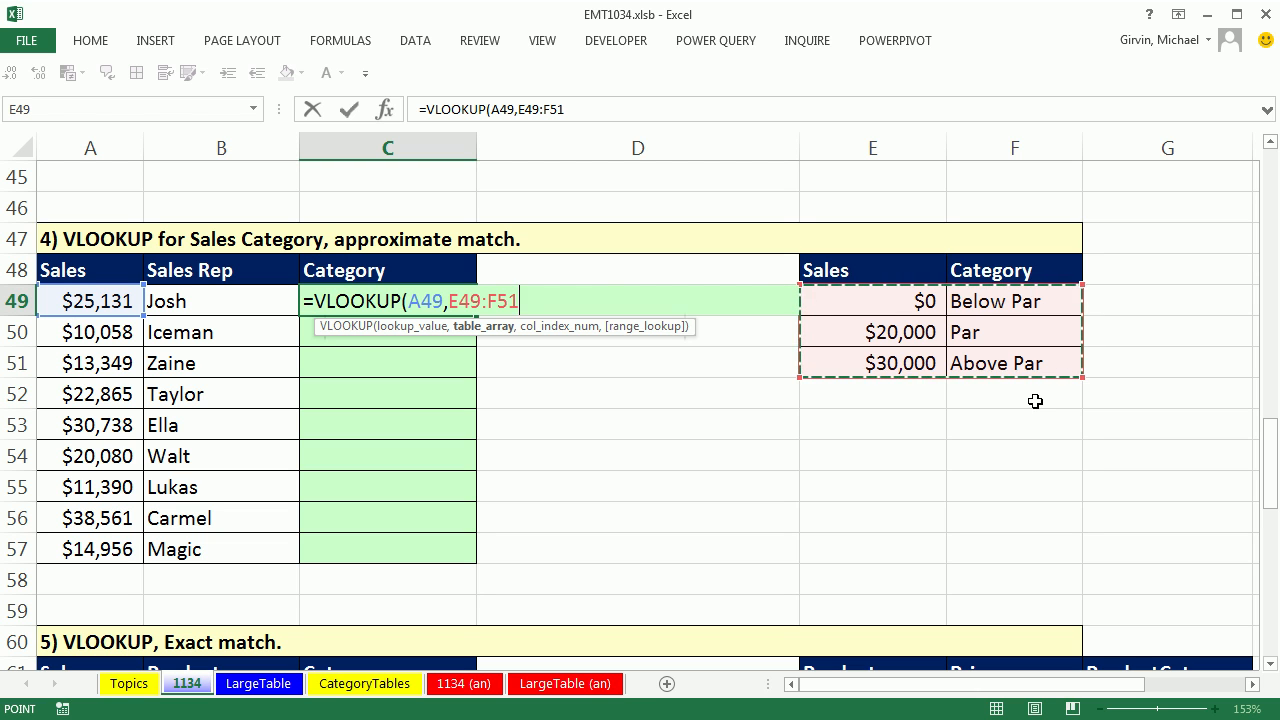
pyautogui.press('F4')
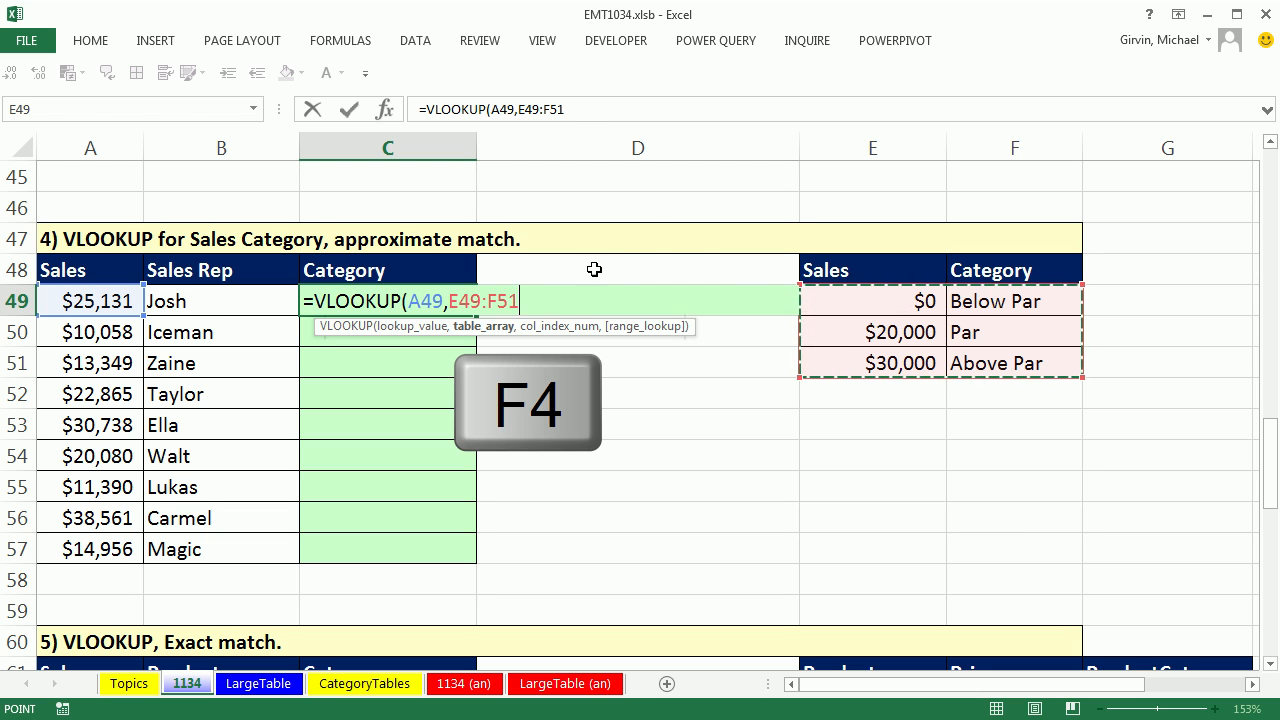
pyautogui.write(',')
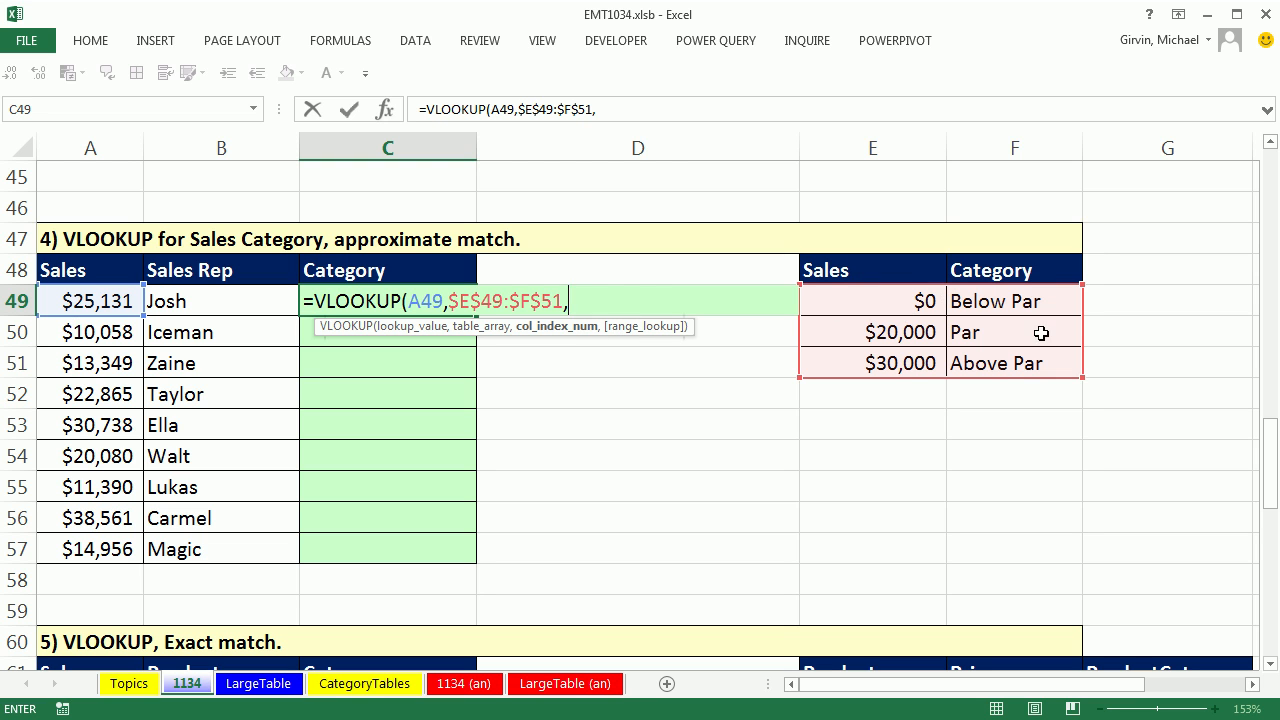
pyautogui.write('2)')
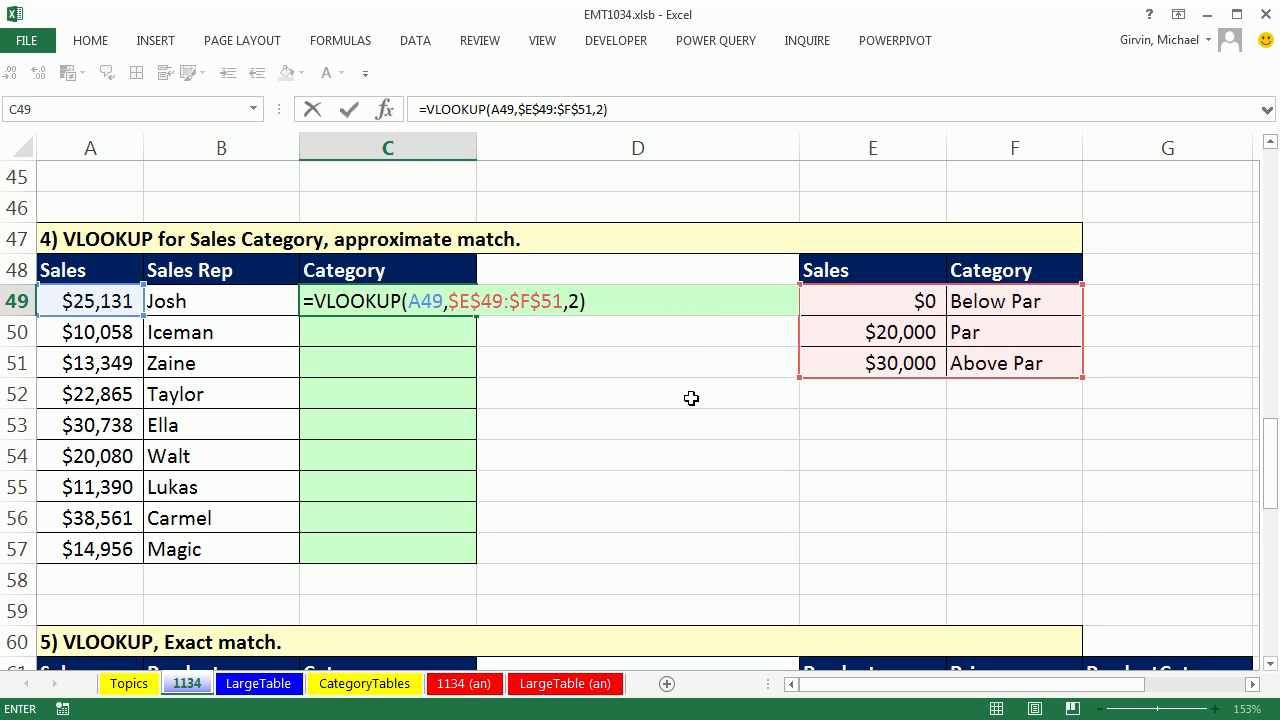
pyautogui.hotkey('ctrl', 'Return')
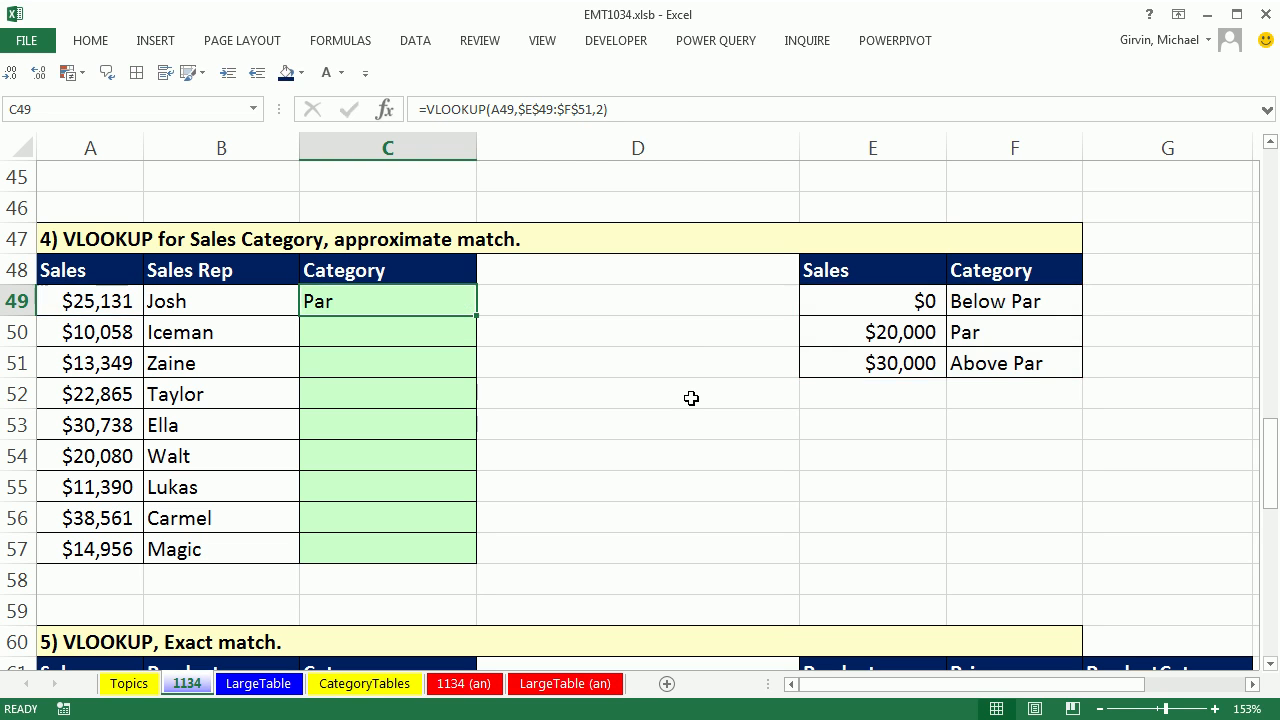
pyautogui.doubleClick(477, 316)
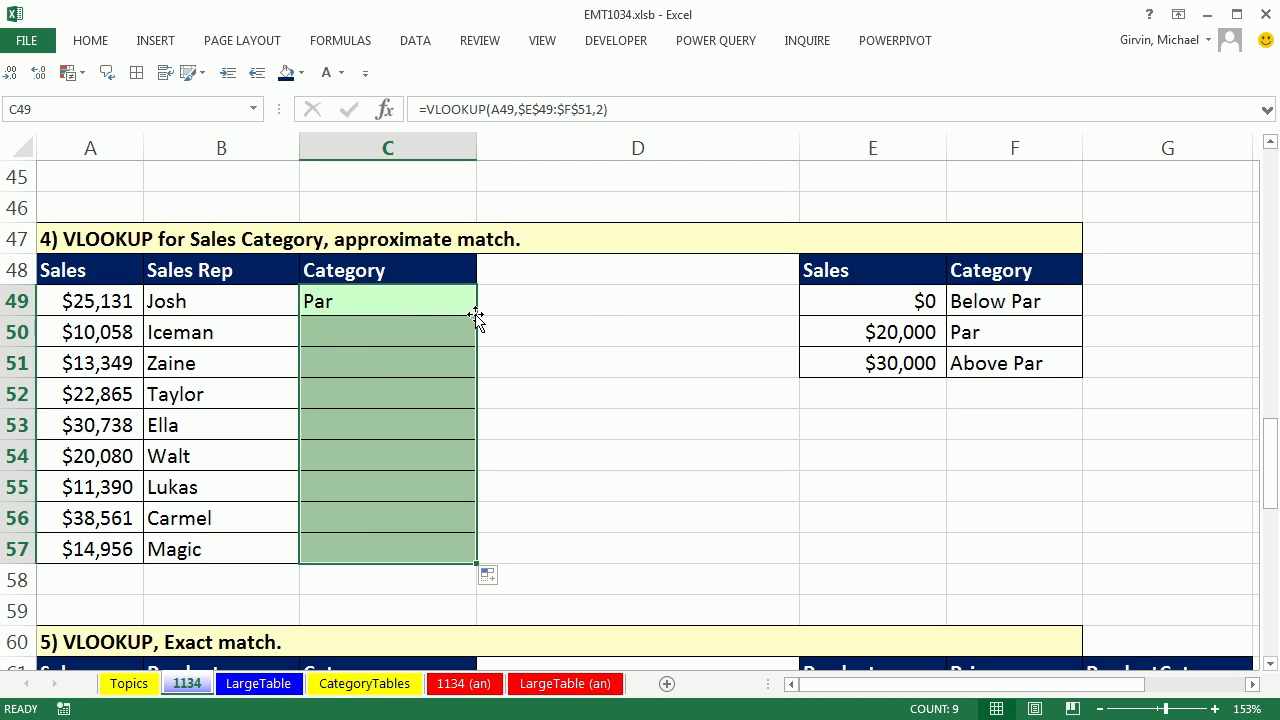
# - Inspect the cell references in the last formulas of both Category columns, C57 and C44, leaving them as written
pyautogui.click(331, 555)
pyautogui.press('F2')
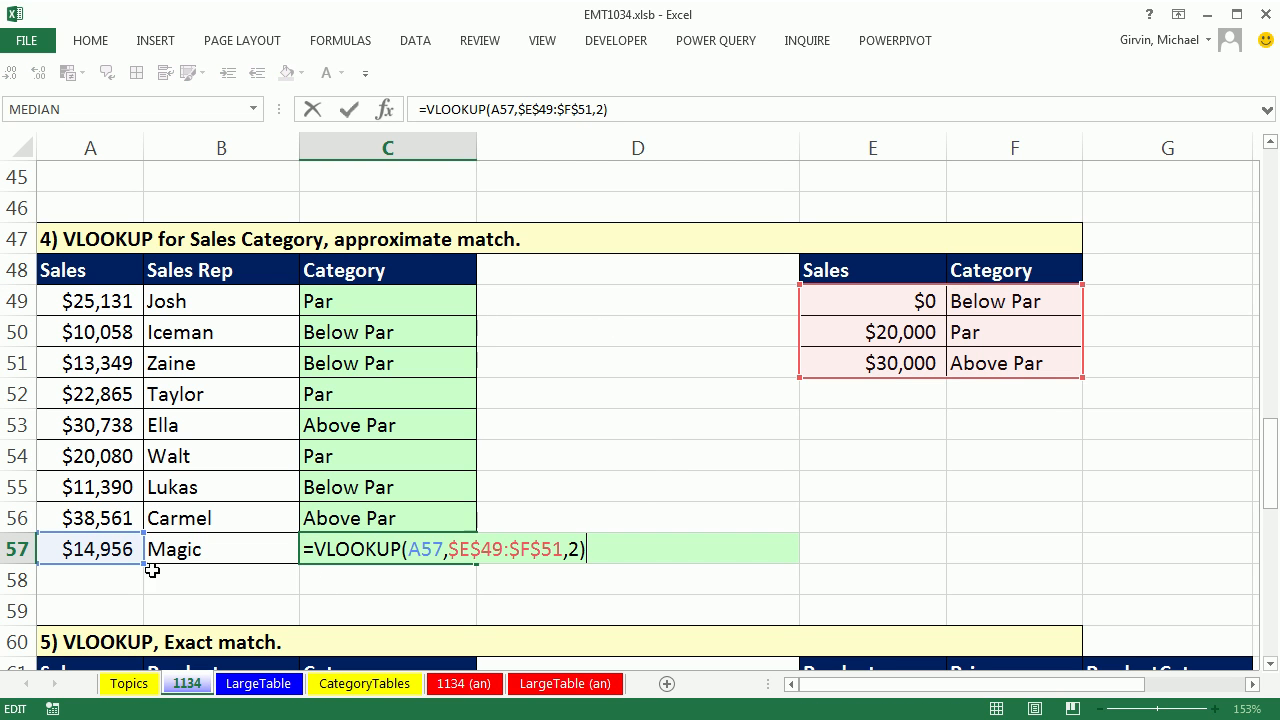
pyautogui.press('Escape')
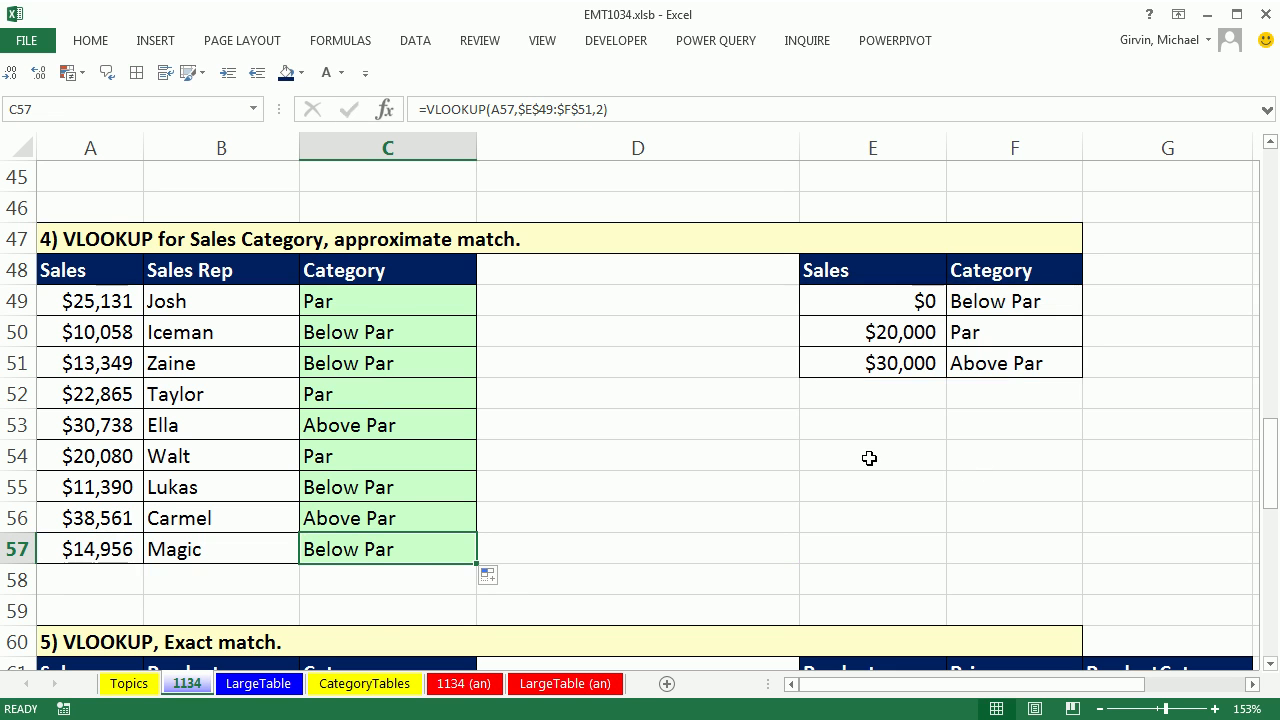
pyautogui.scroll(4, 726, 457)
pyautogui.click(400, 545)
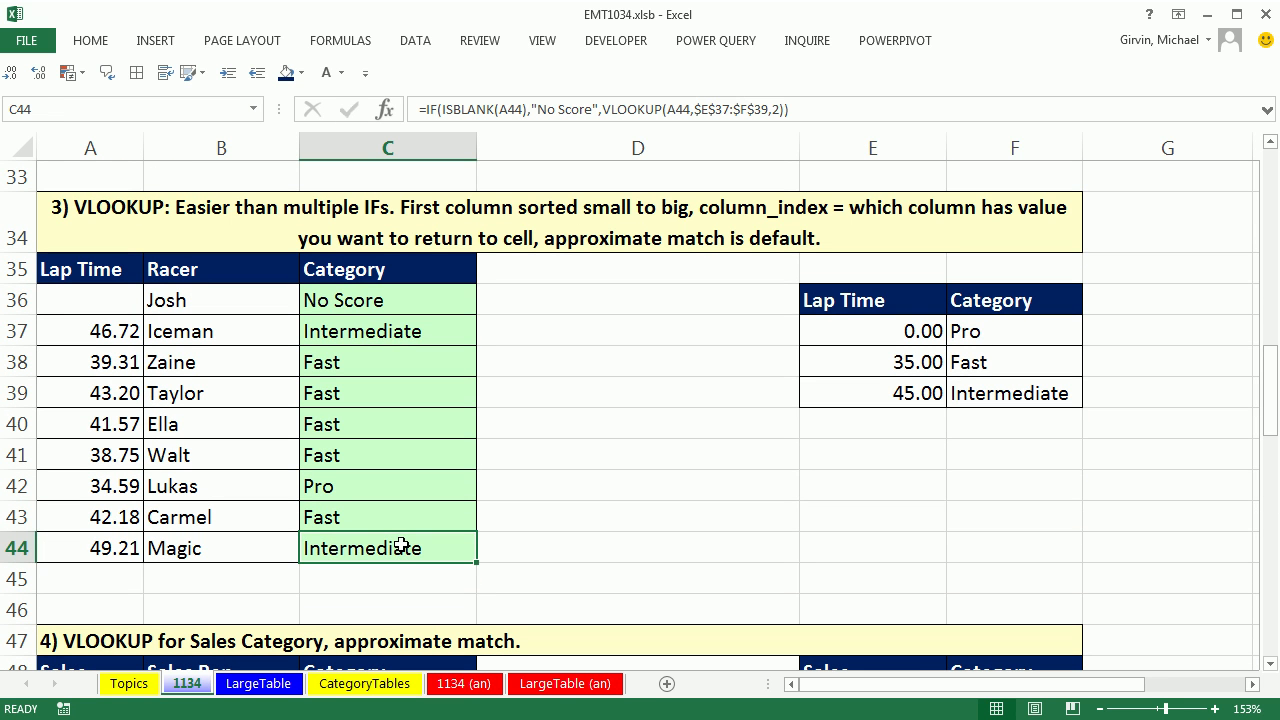
pyautogui.press('F2')
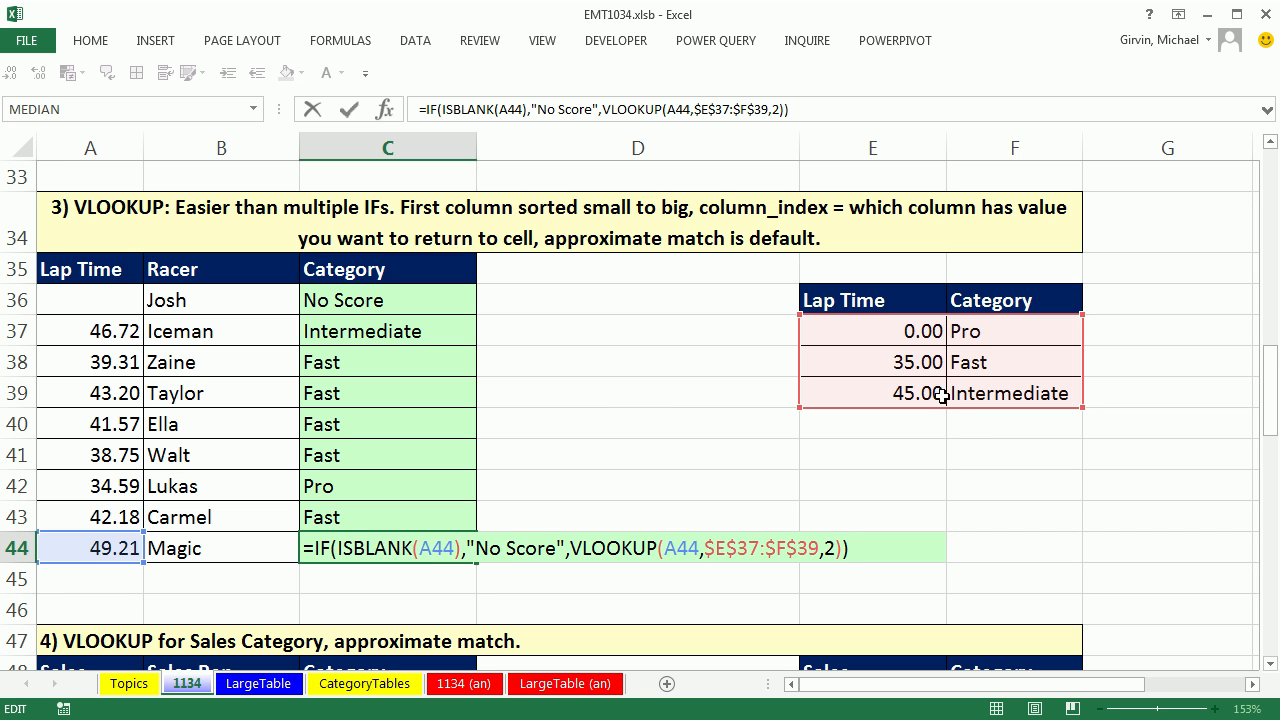
pyautogui.press('Escape')
pyautogui.scroll(-5, 966, 435)
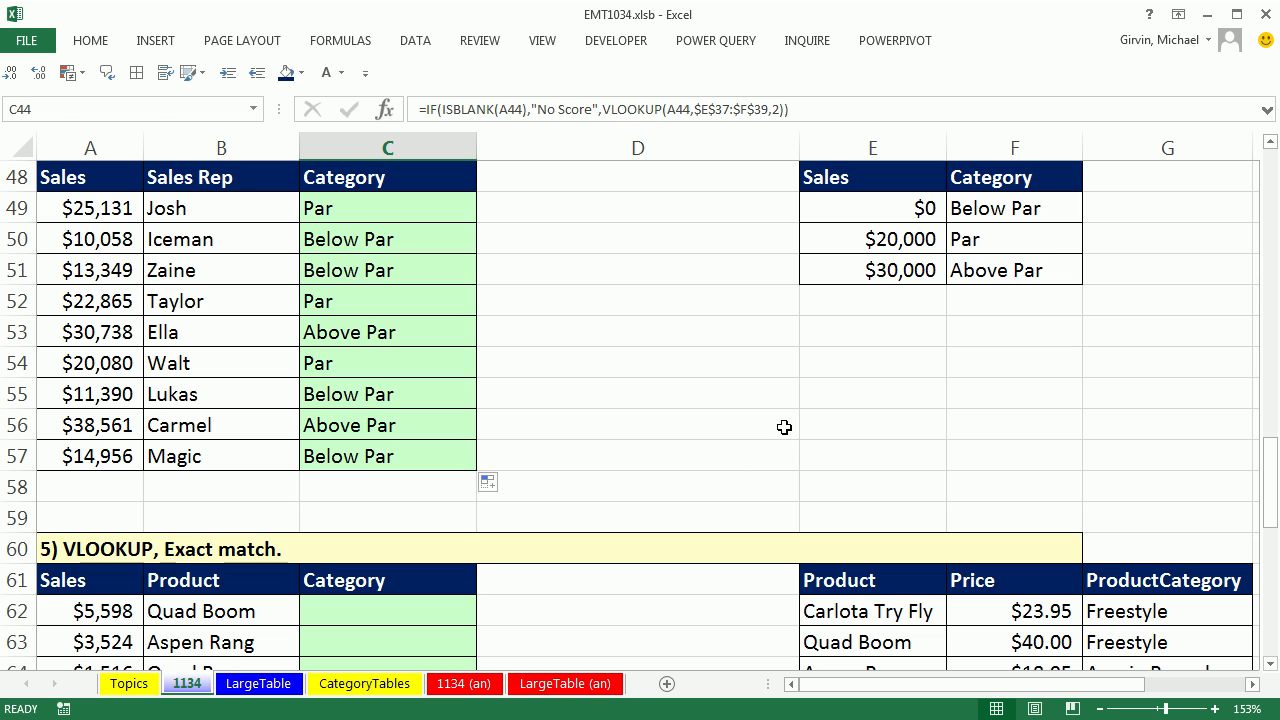
pyautogui.doubleClick(366, 456)
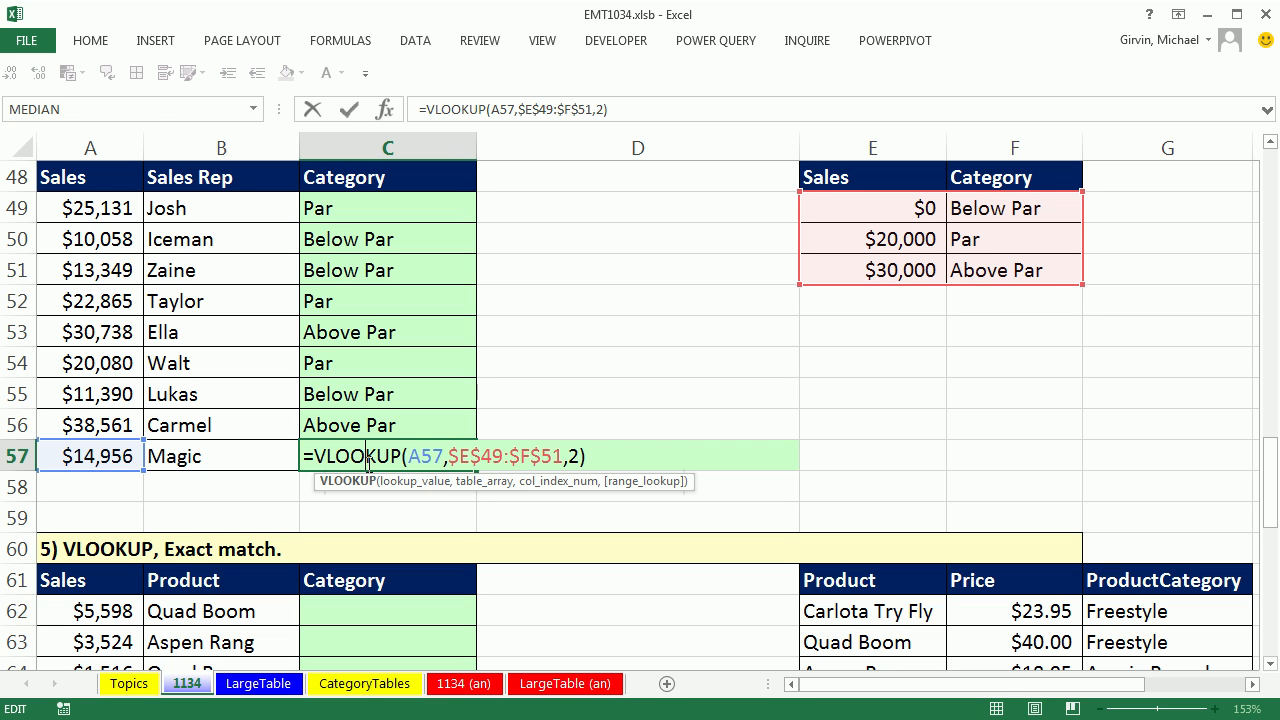
pyautogui.press('Escape')
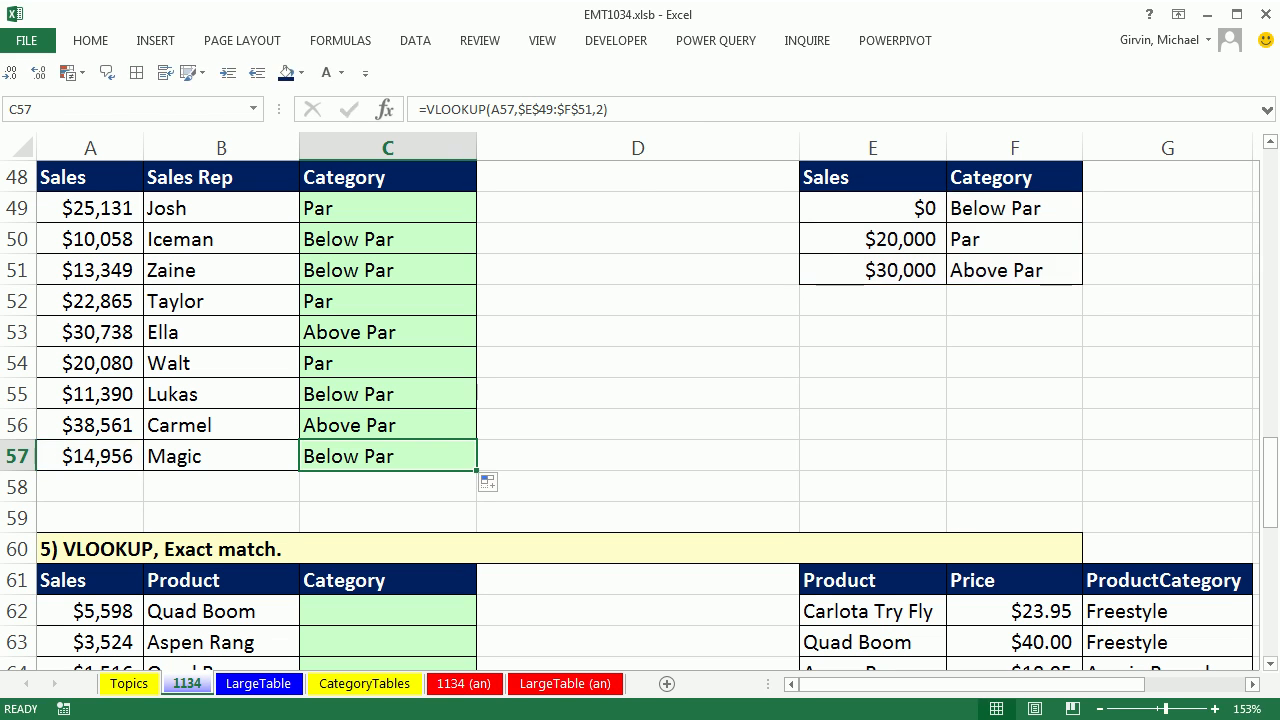
# - Examine the product names in the Product column of section 5, from B62 to B66
pyautogui.click(1270, 663)
pyautogui.click(1270, 663)
pyautogui.click(1270, 663)
pyautogui.click(1270, 663)
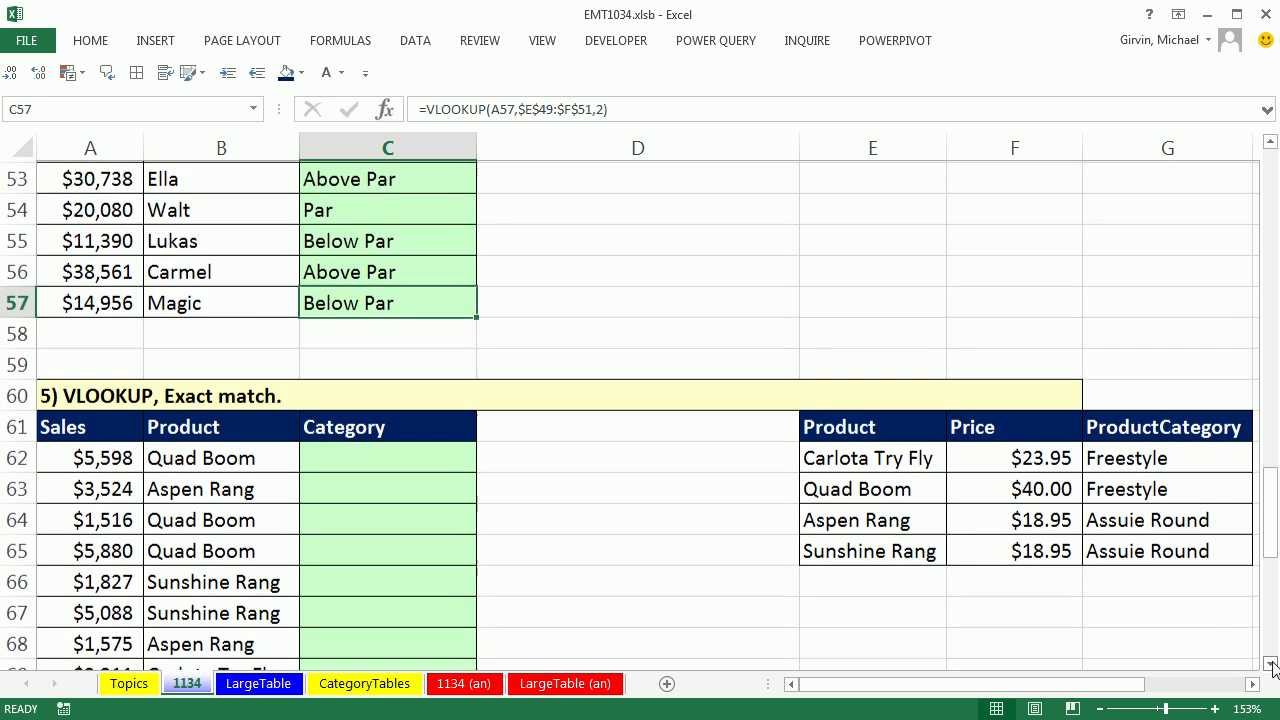
pyautogui.click(1270, 663)
pyautogui.click(1270, 663)
pyautogui.click(1270, 663)
pyautogui.click(1270, 663)
pyautogui.click(1270, 663)
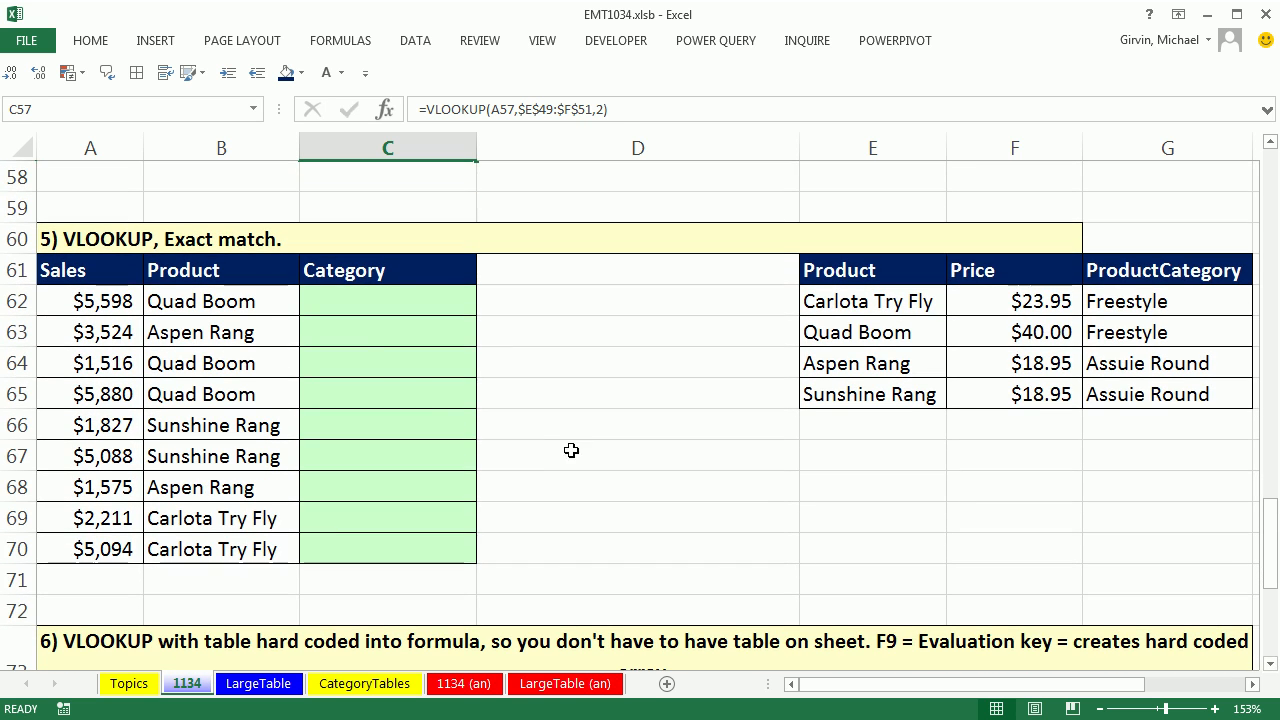
pyautogui.click(233, 301)
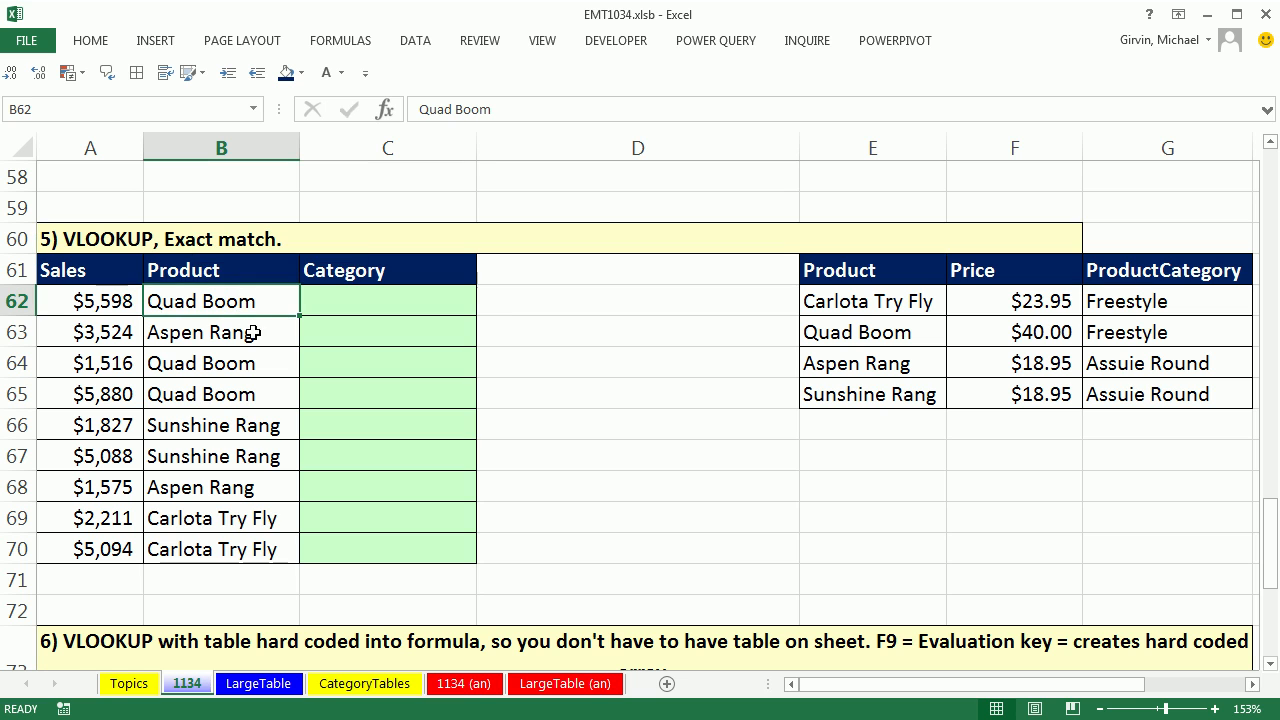
pyautogui.click(253, 338)
pyautogui.click(251, 363)
pyautogui.click(251, 394)
pyautogui.click(259, 425)
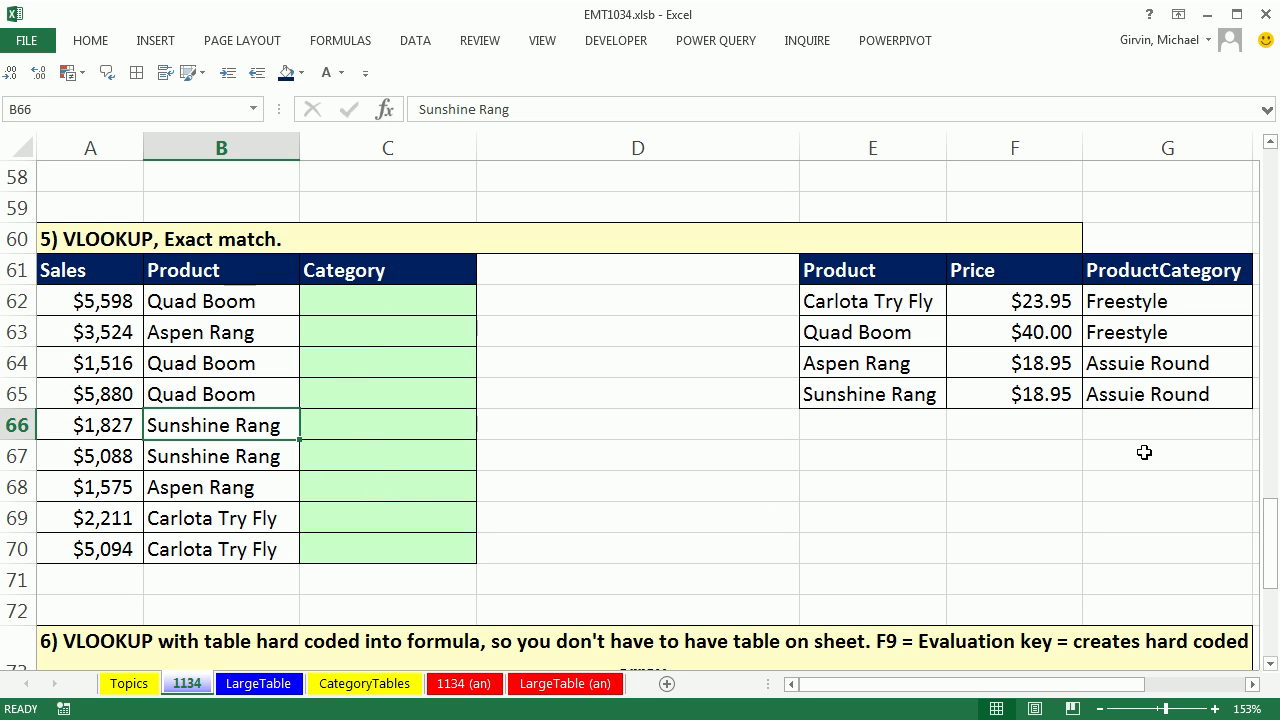
# - Review the Product, Price and ProductCategory columns of the section 5 lookup table in E62:G65
pyautogui.moveTo(849, 302); pyautogui.dragTo(849, 387)
pyautogui.moveTo(998, 304); pyautogui.dragTo(985, 396)
pyautogui.moveTo(1148, 301); pyautogui.dragTo(1151, 394)
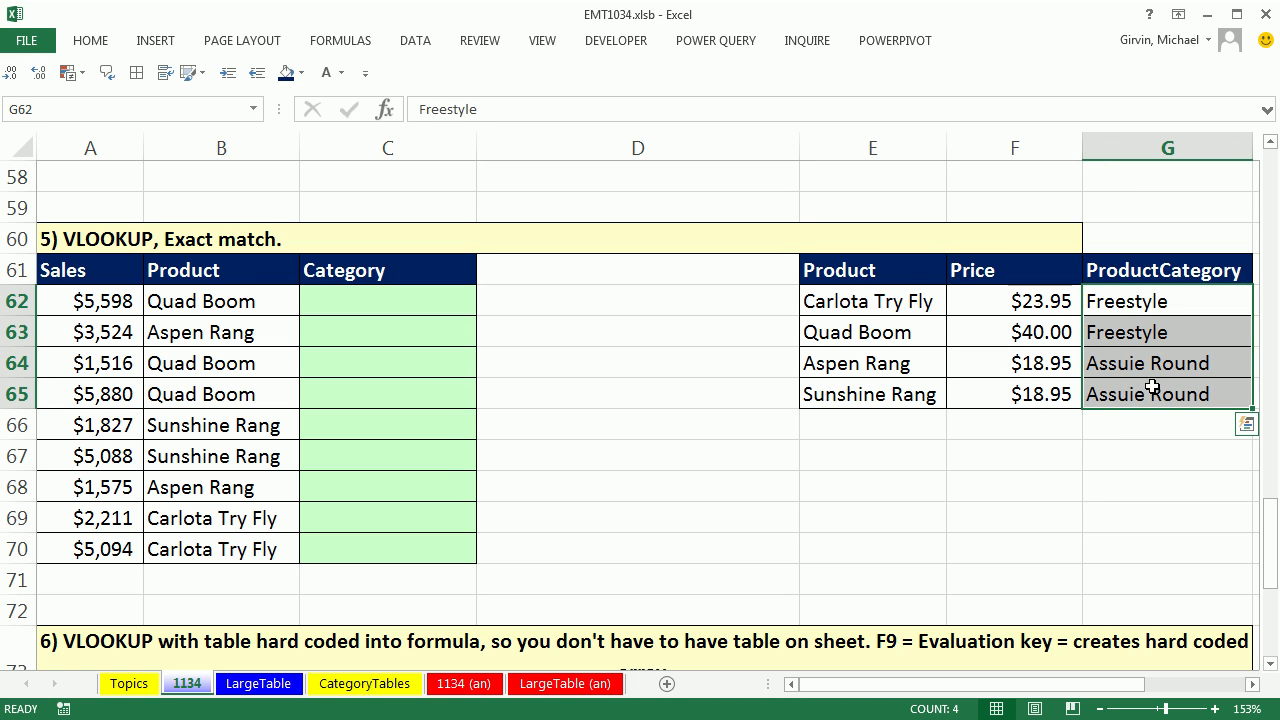
# - Start a VLOOKUP in C62 with lookup value B62, table array $E$62:$G$65 and column index 3
pyautogui.click(380, 294)
pyautogui.write('=vl')
pyautogui.press('Tab')
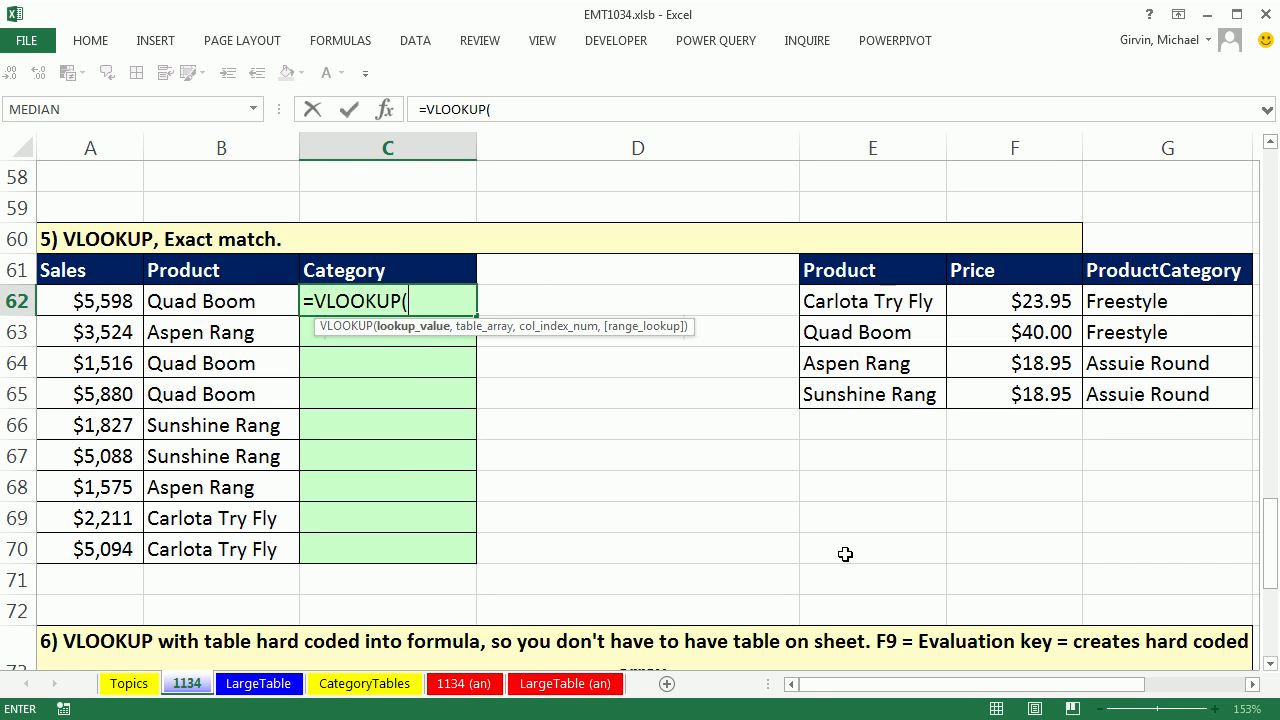
pyautogui.click(241, 298)
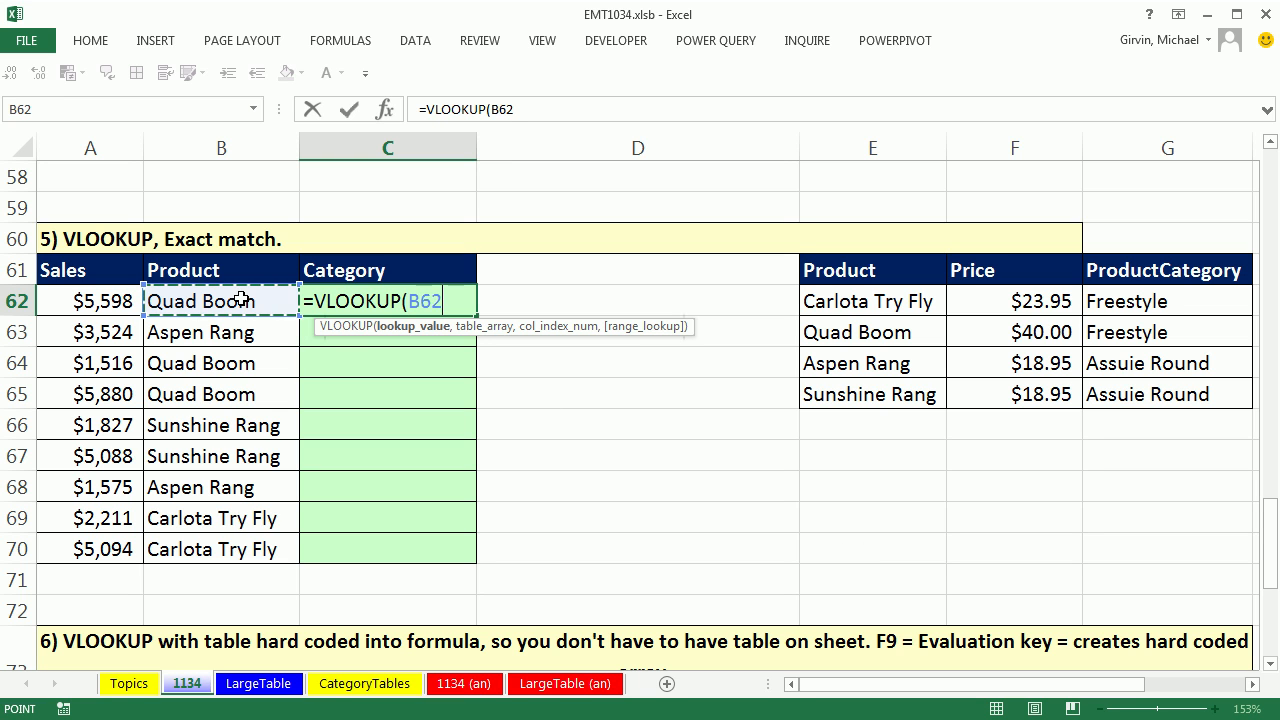
pyautogui.write(',')
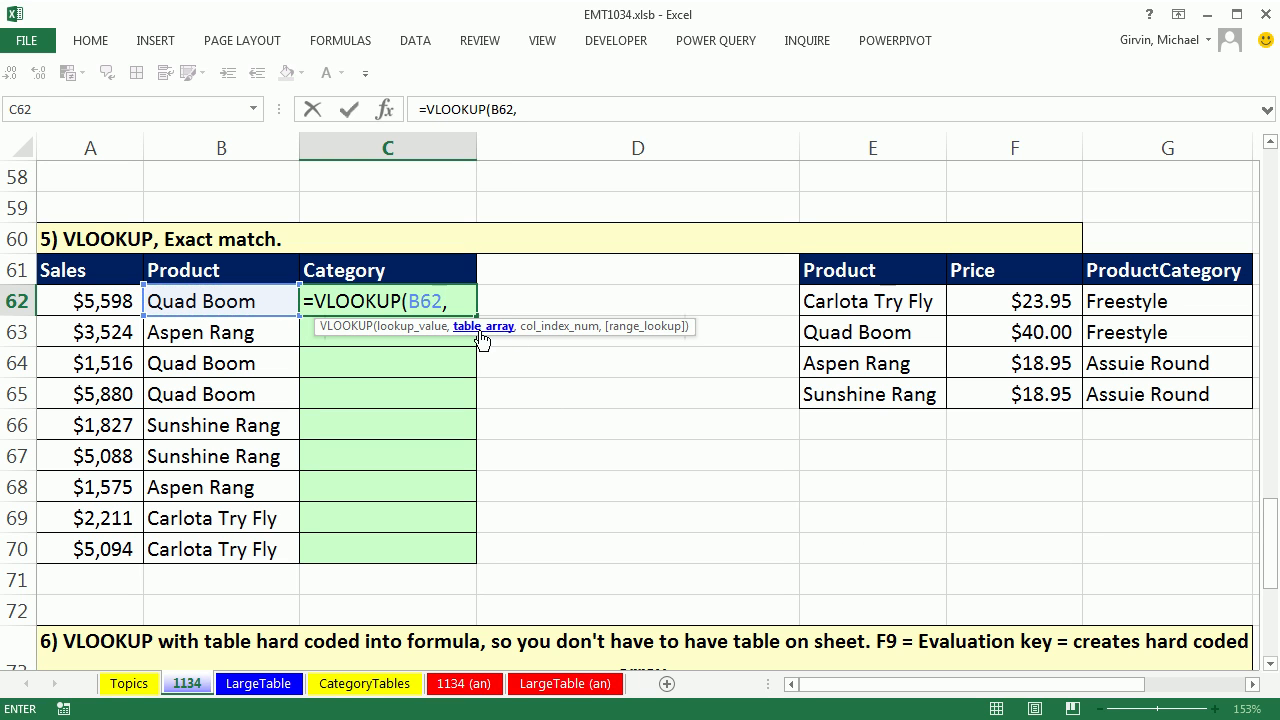
pyautogui.moveTo(834, 304); pyautogui.dragTo(1128, 316)
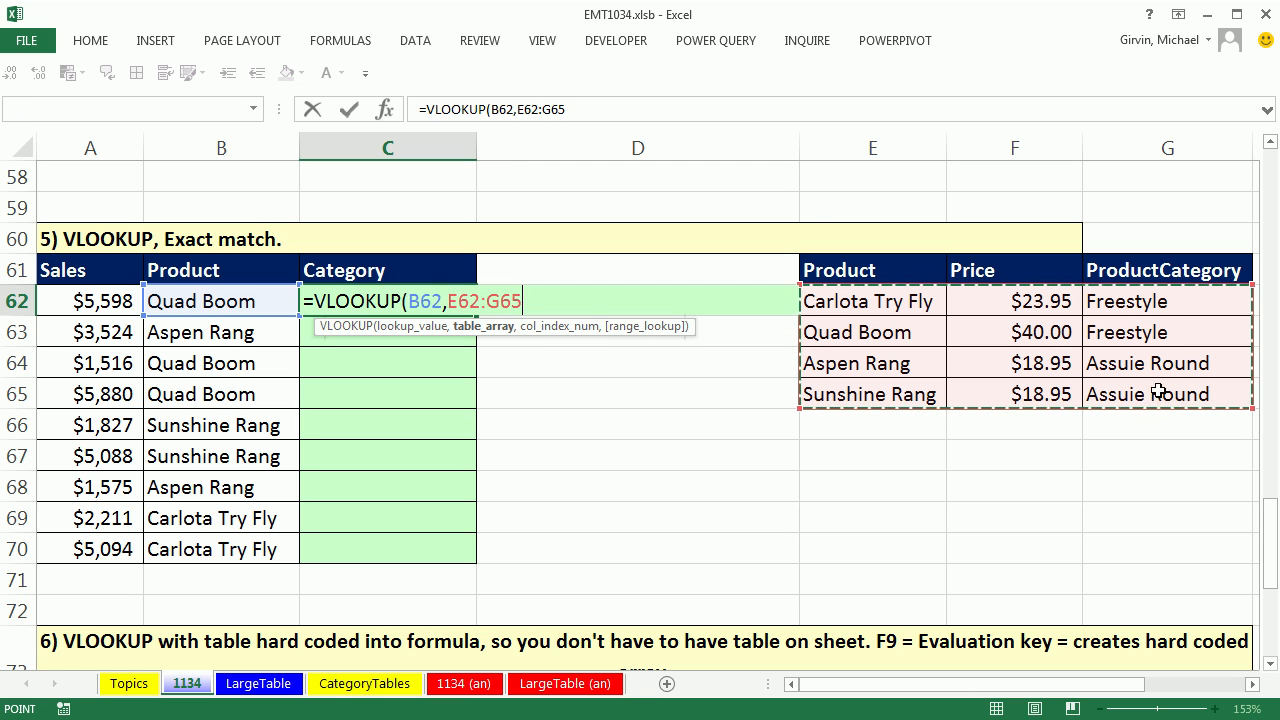
pyautogui.press('F4')
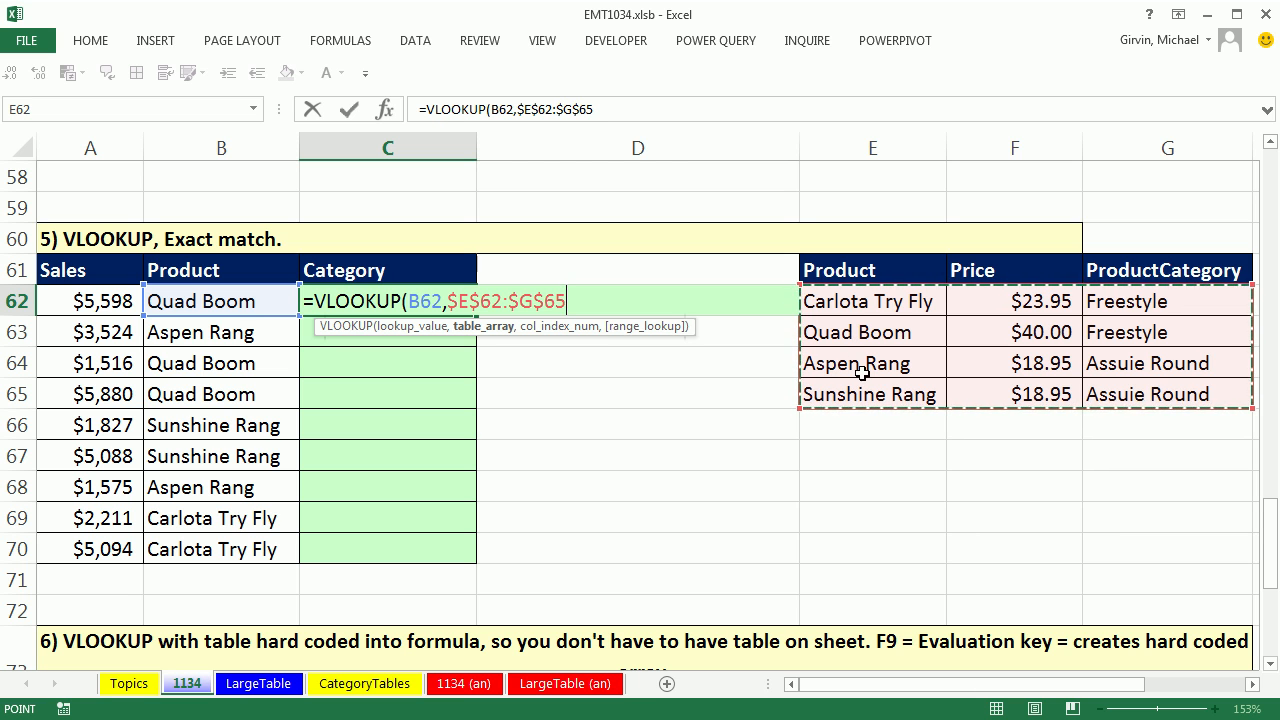
pyautogui.write(',')
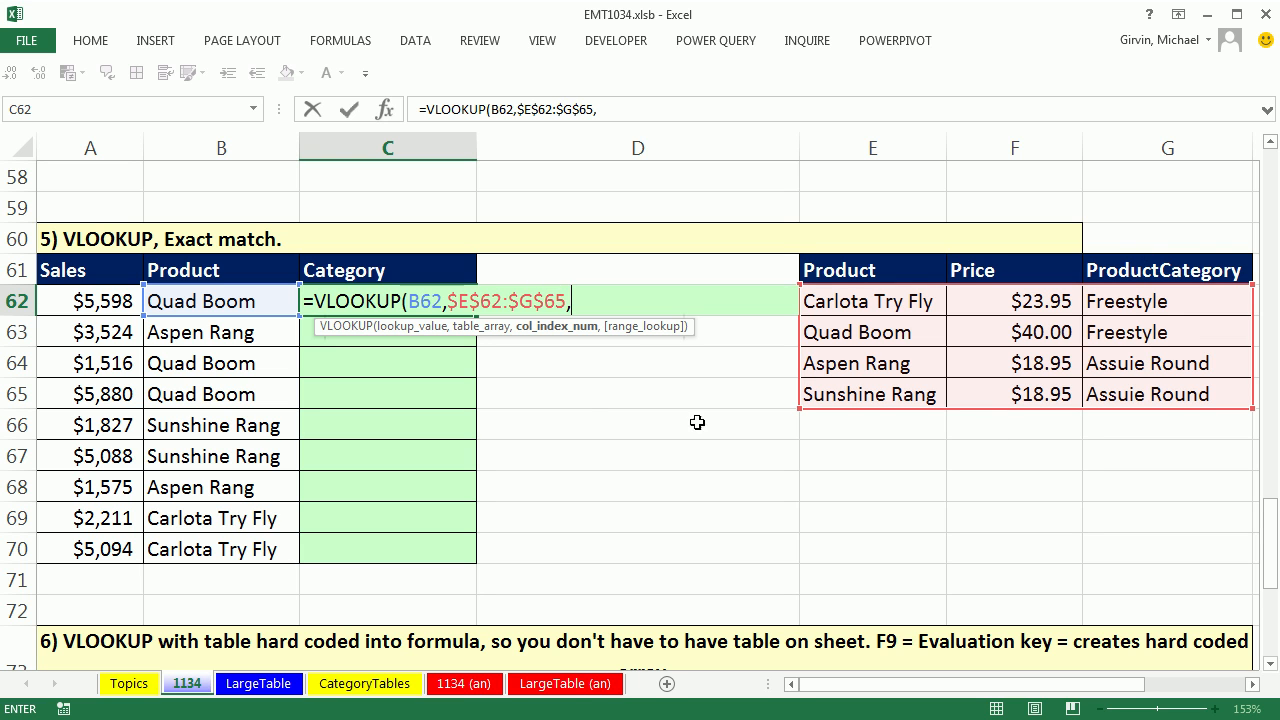
pyautogui.write('3,')
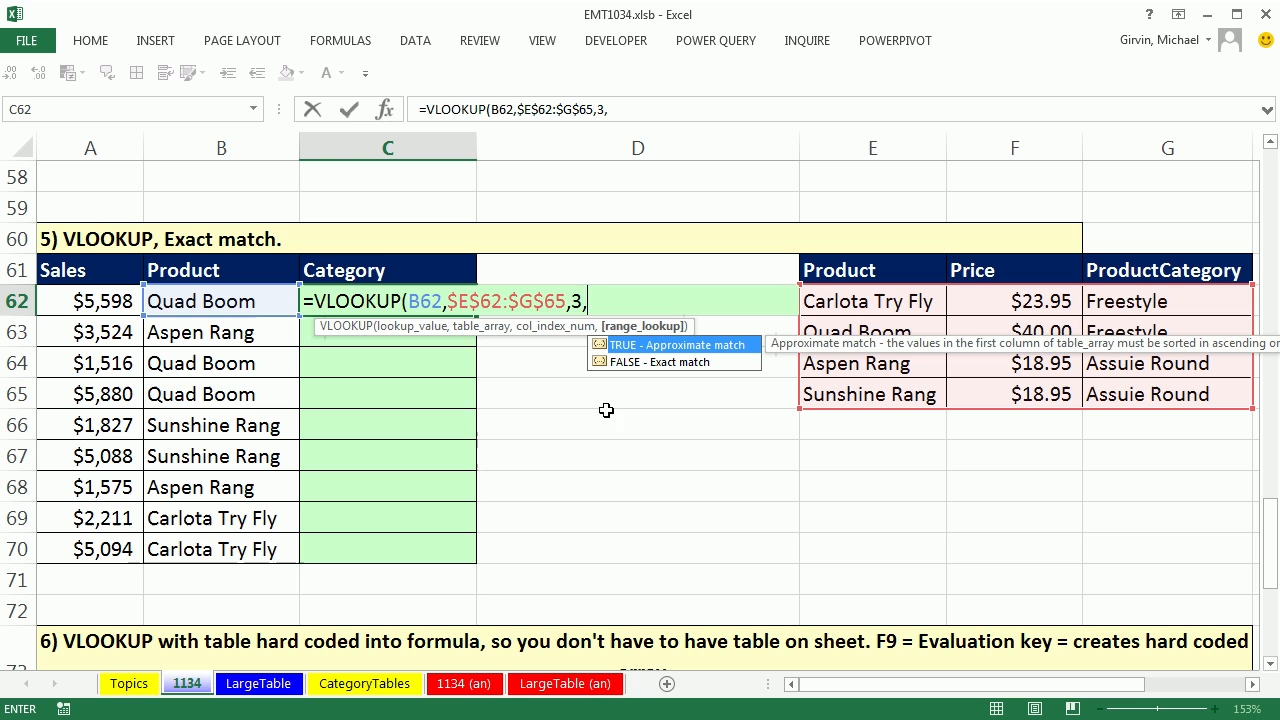
# - Try FALSE as the range_lookup argument of the C62 formula and remove it again
pyautogui.doubleClick(650, 362)
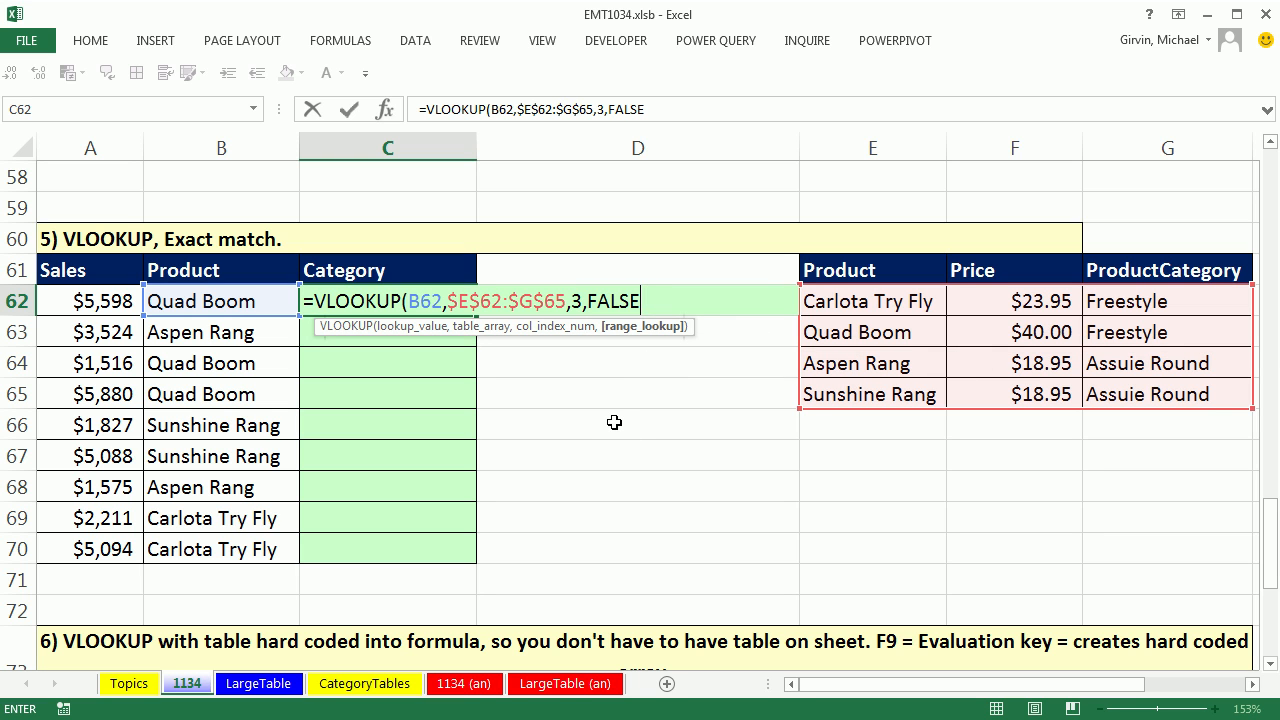
pyautogui.press('BackSpace')
pyautogui.press('BackSpace')
pyautogui.press('BackSpace')
pyautogui.press('BackSpace')
pyautogui.press('BackSpace')
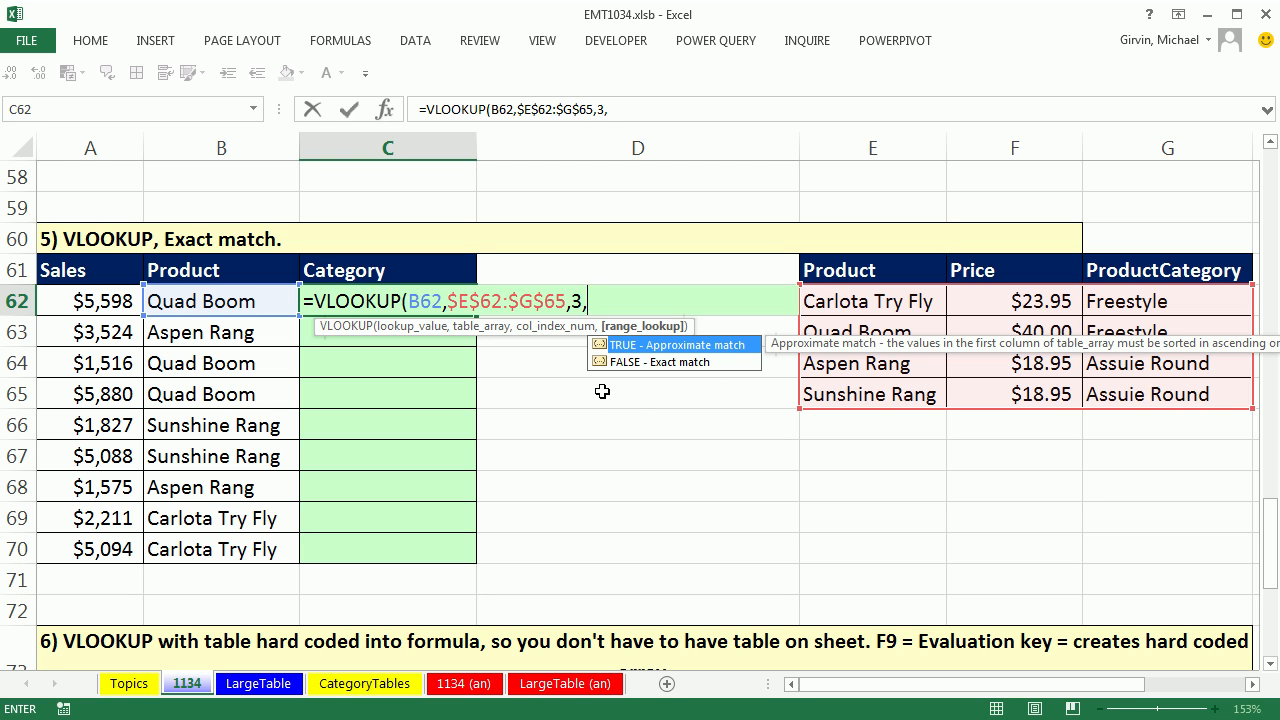
# - Complete the C62 formula with 0 for exact match and fill it down the Category column to C70
pyautogui.write('0')
pyautogui.write(')')
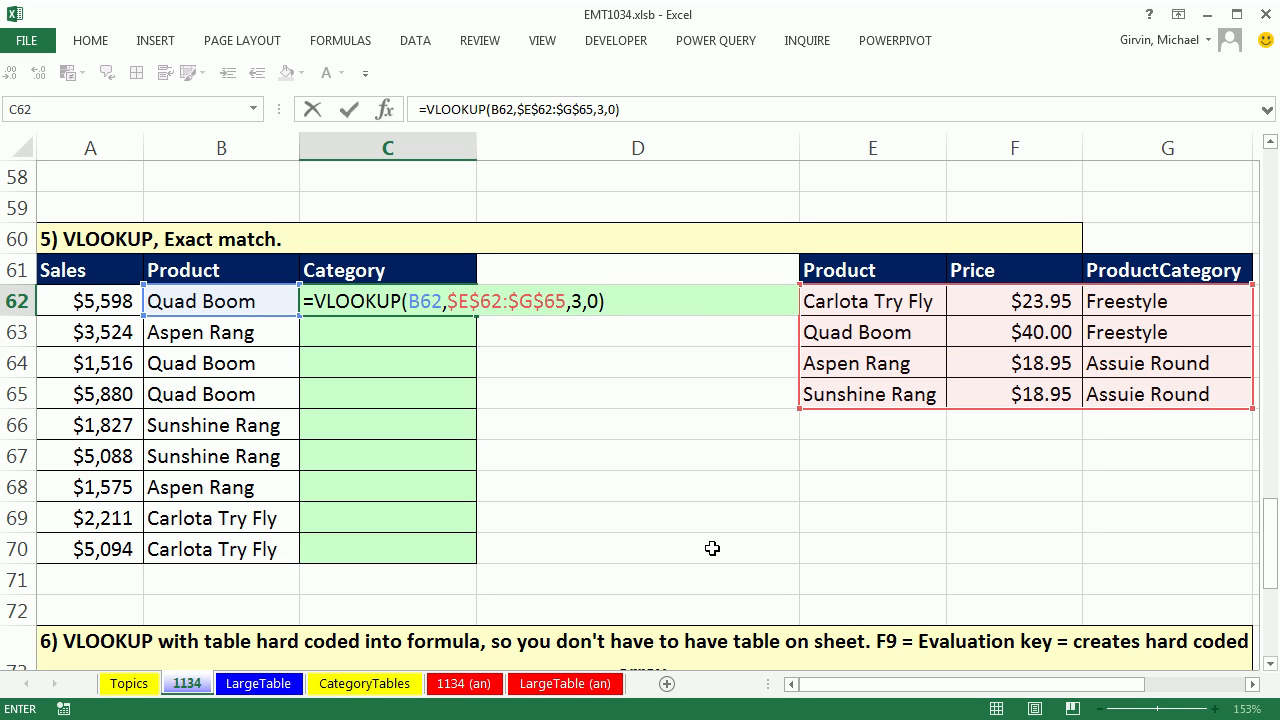
pyautogui.hotkey('ctrl', 'Return')
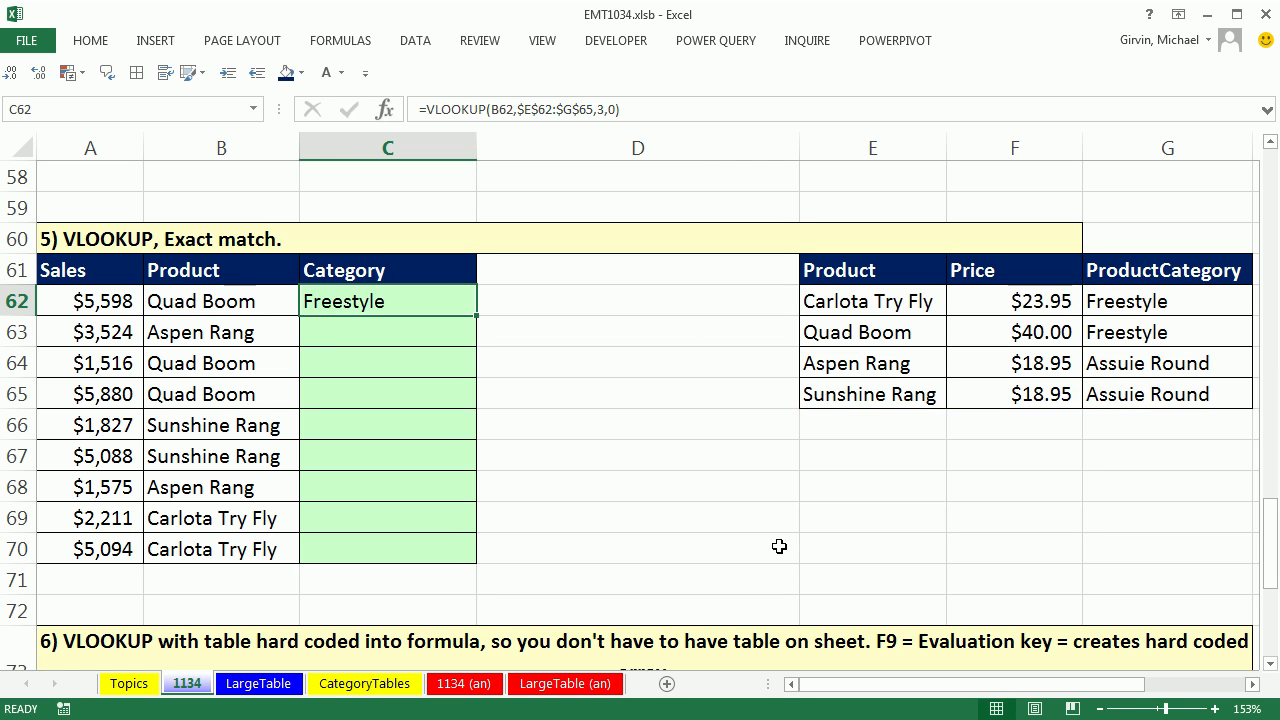
pyautogui.doubleClick(476, 316)
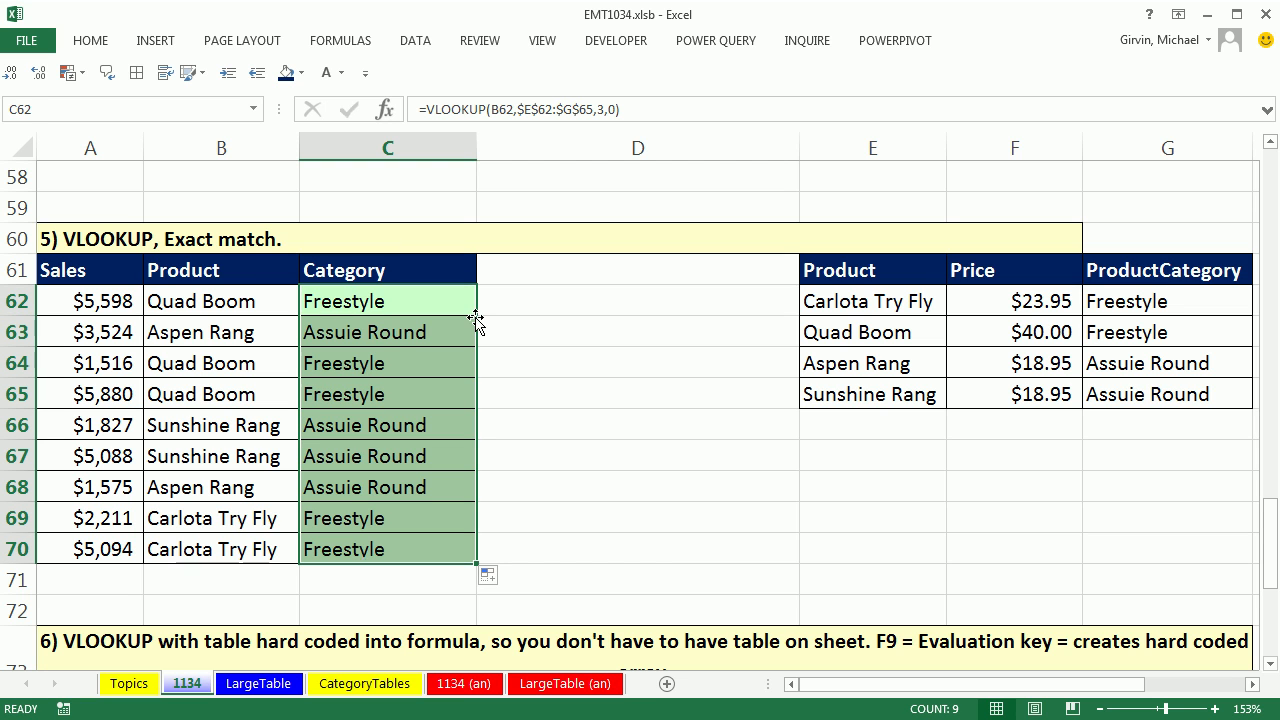
# - Inspect the cell references in the last Category formula, C70, leaving it as written
pyautogui.click(371, 549)
pyautogui.press('F2')
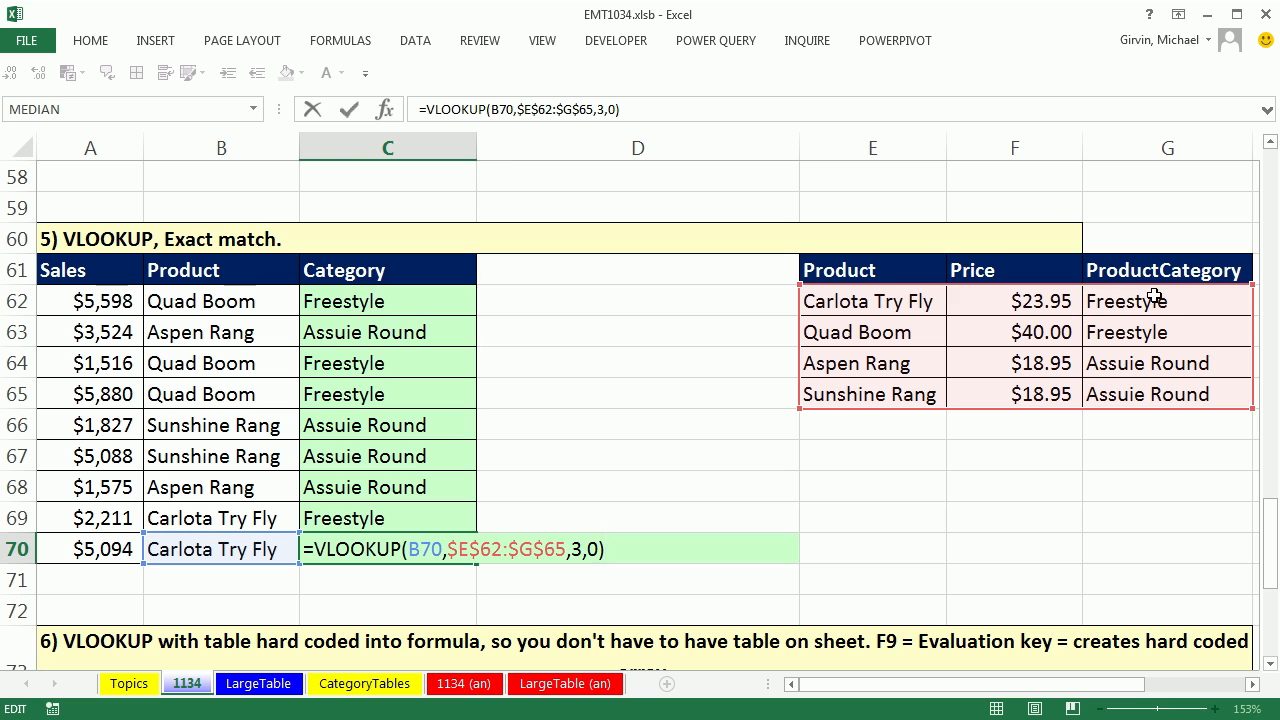
pyautogui.hotkey('ctrl', 'Return')
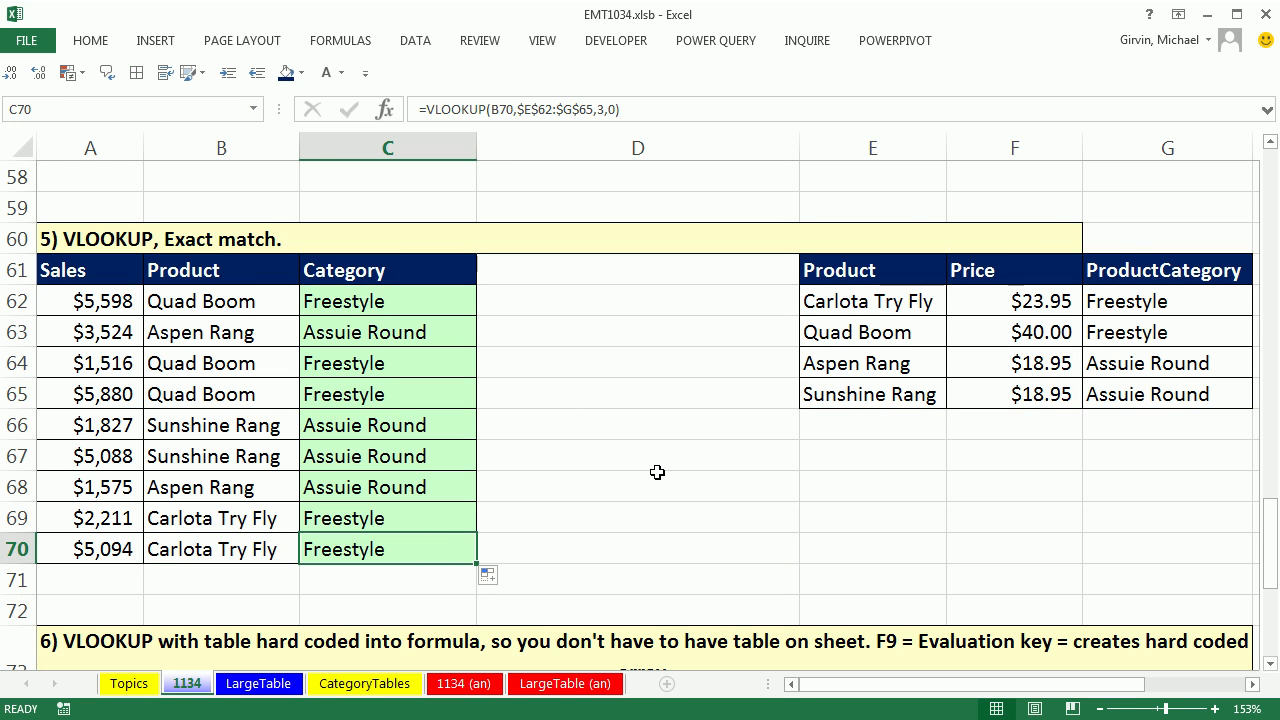
# - Start a VLOOKUP in C75 of section 6 with lookup value B75 and table array $E$75:$G$78
pyautogui.scroll(-4, 655, 469)
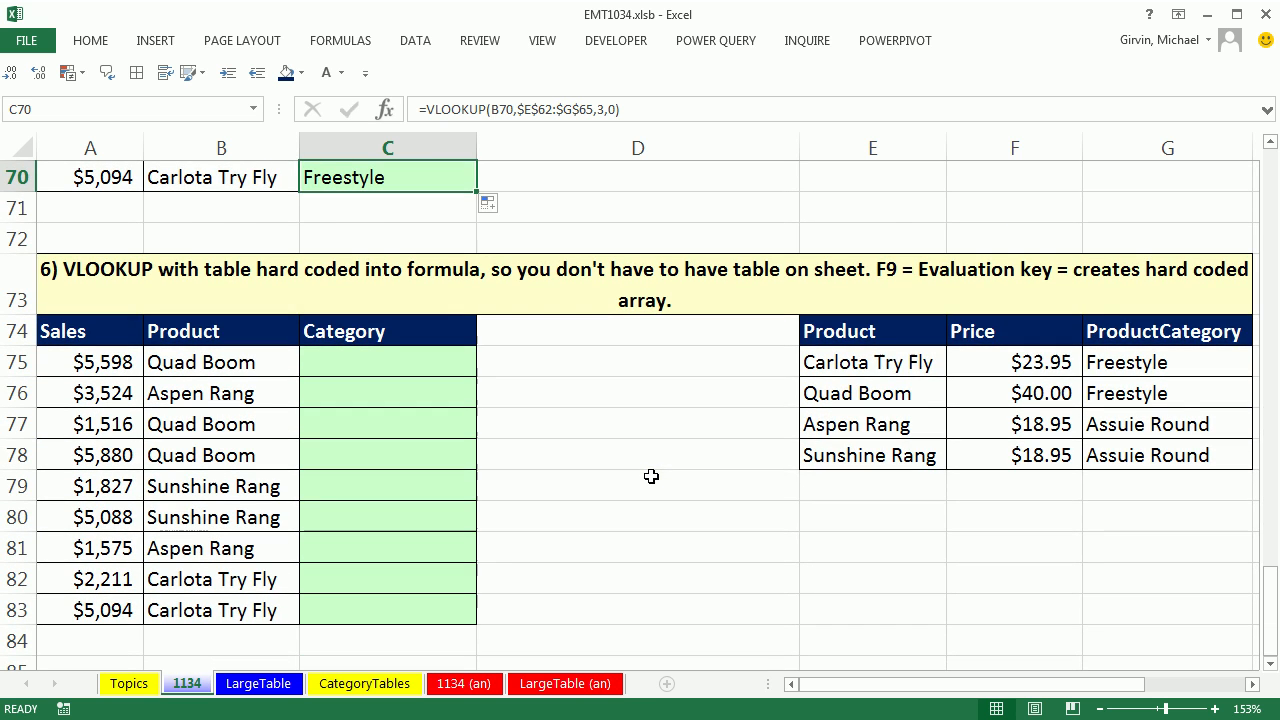
pyautogui.scroll(-1, 651, 476)
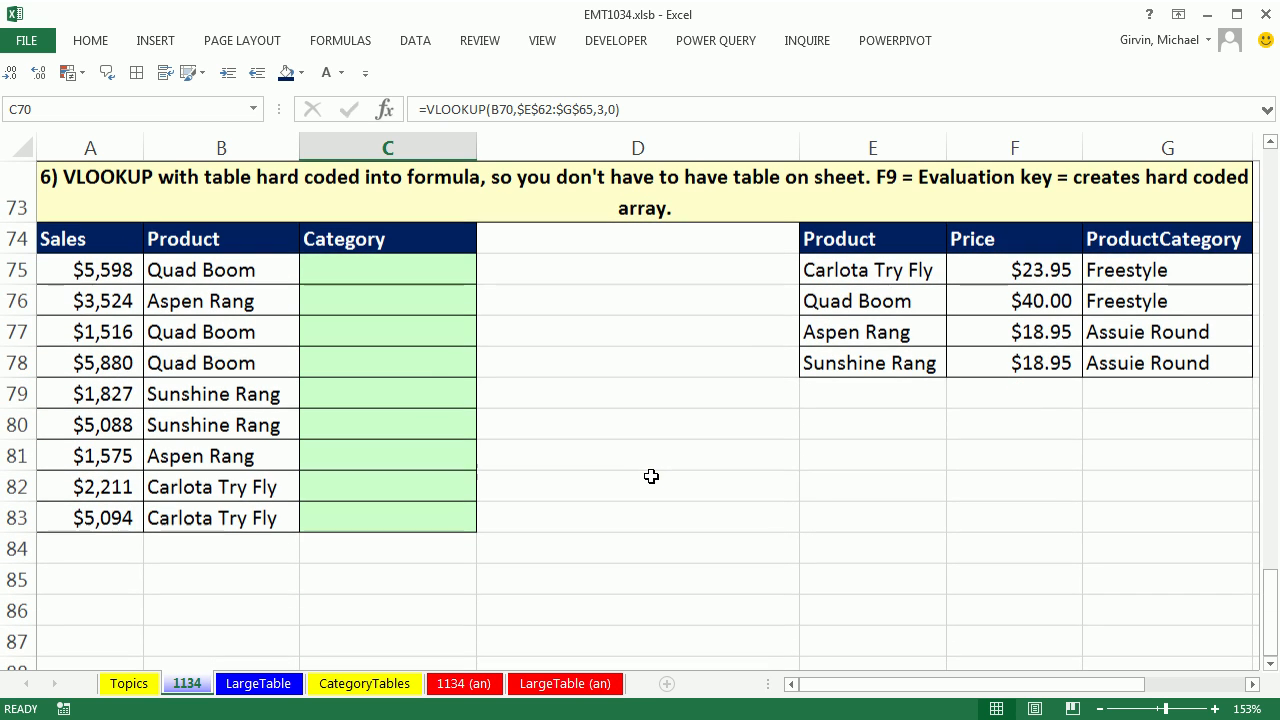
pyautogui.click(1269, 142)
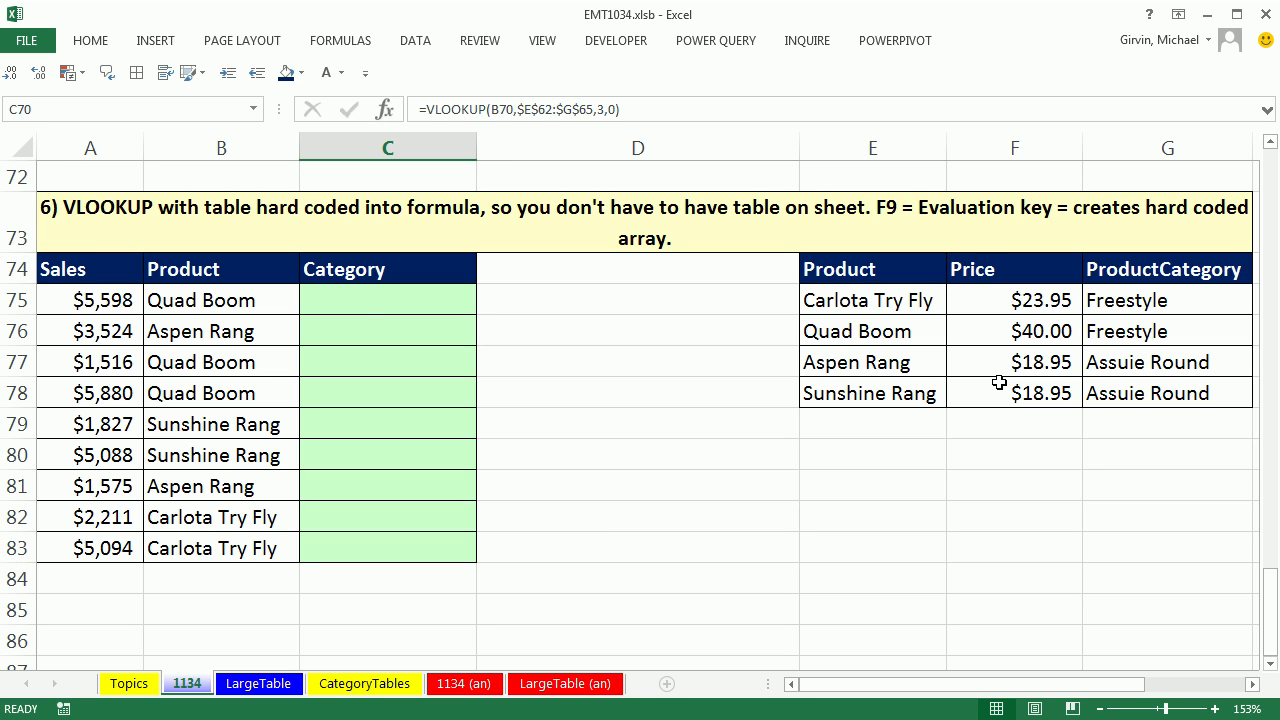
pyautogui.click(351, 306)
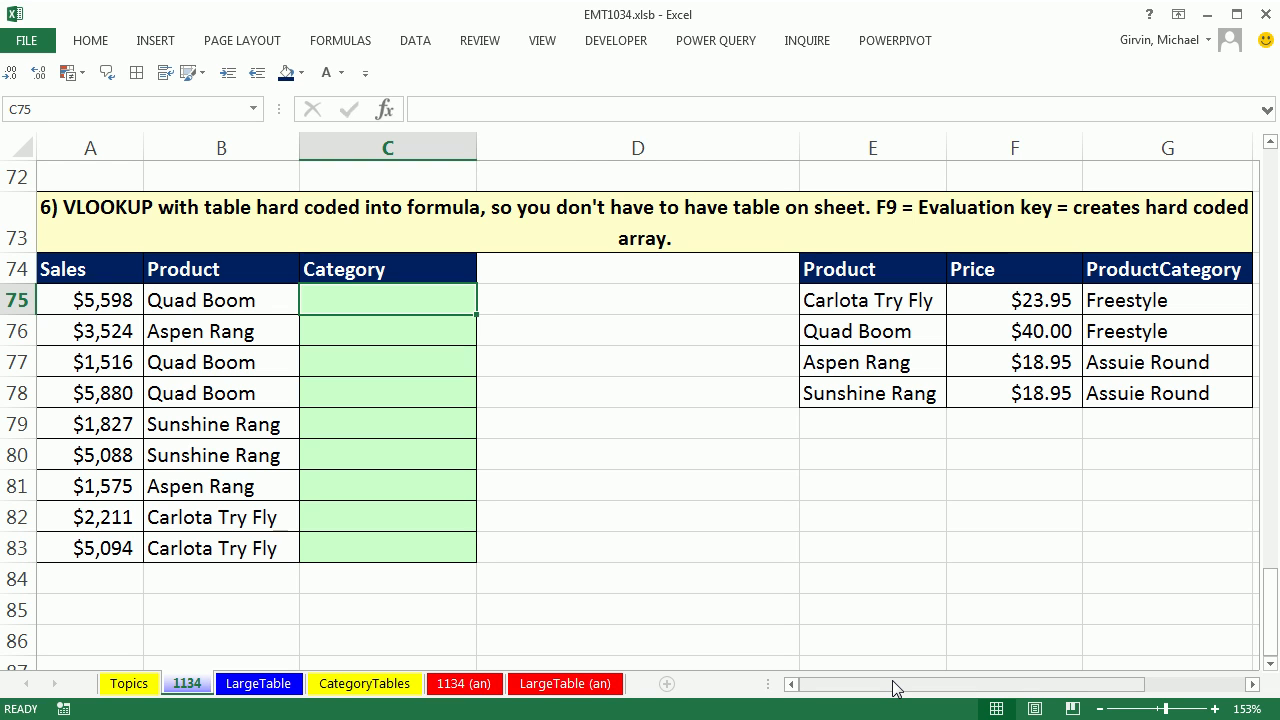
pyautogui.write('=vl')
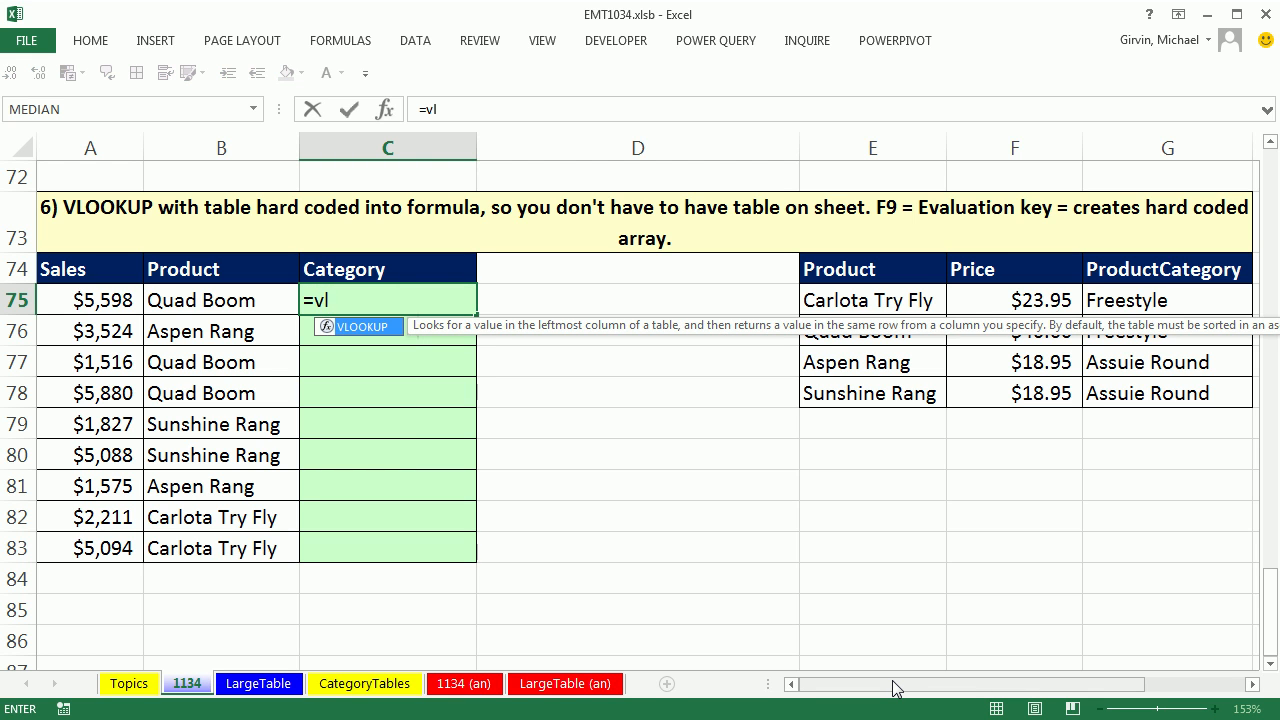
pyautogui.press('Tab')
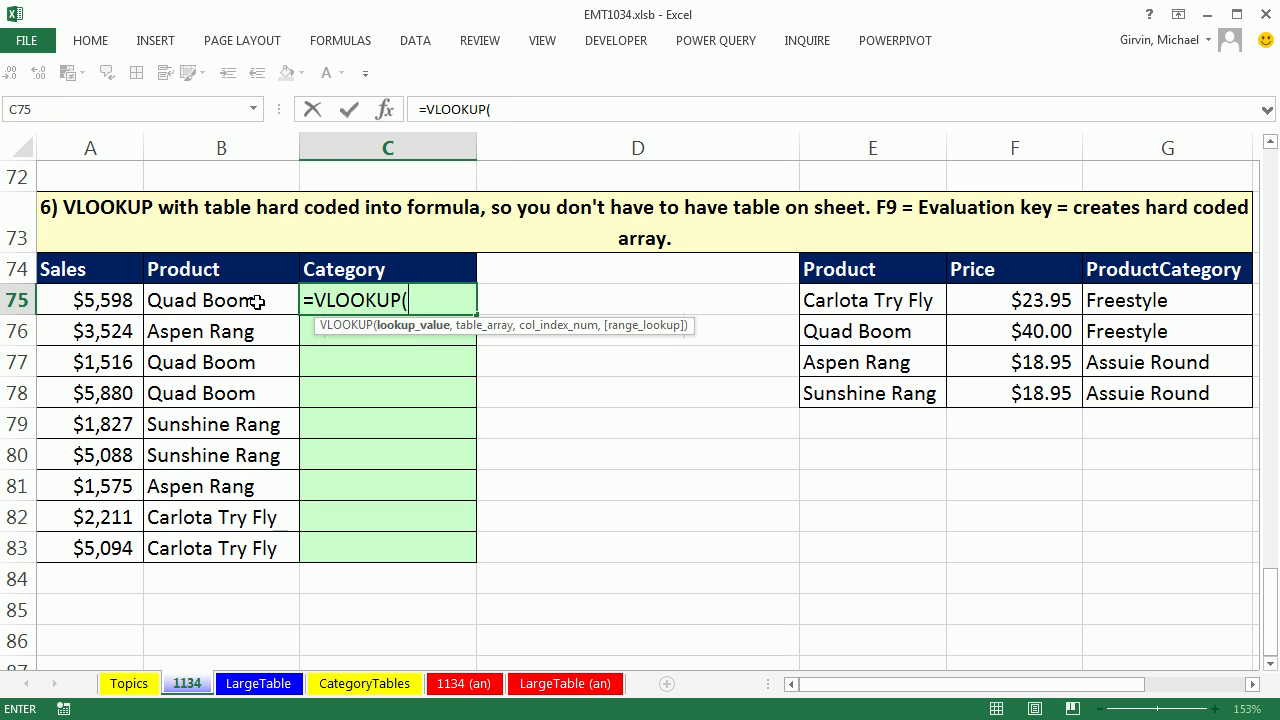
pyautogui.click(207, 303)
pyautogui.write(',')
pyautogui.moveTo(838, 309); pyautogui.dragTo(1070, 400)
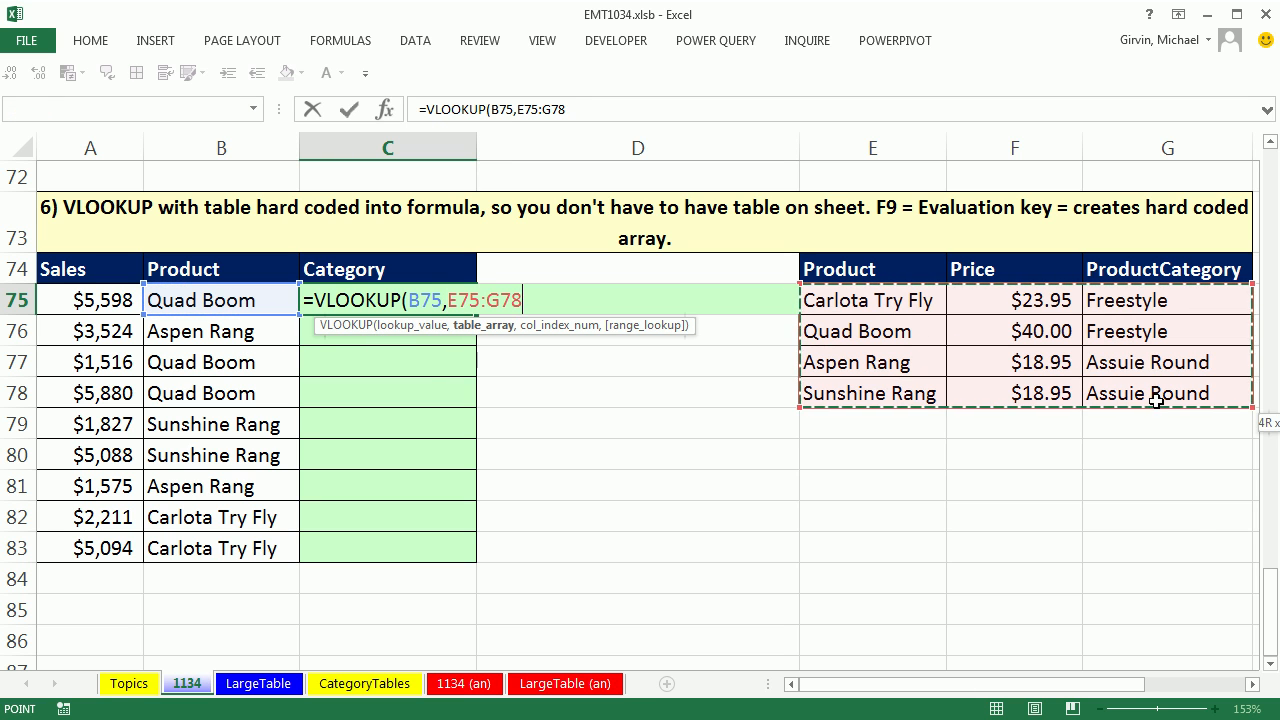
pyautogui.press('F4')
pyautogui.write(',')
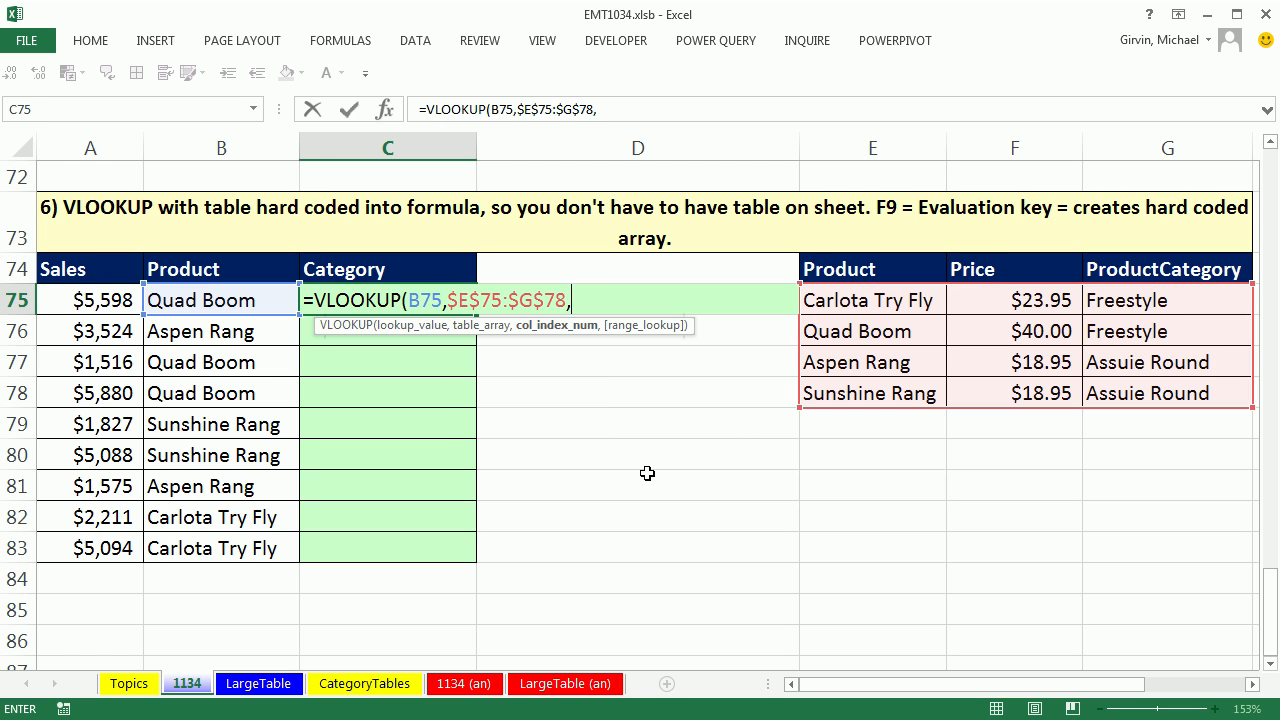
# - Complete the C75 formula with column index 3 and 0 for exact match, and fill it down to C83
pyautogui.write('3')
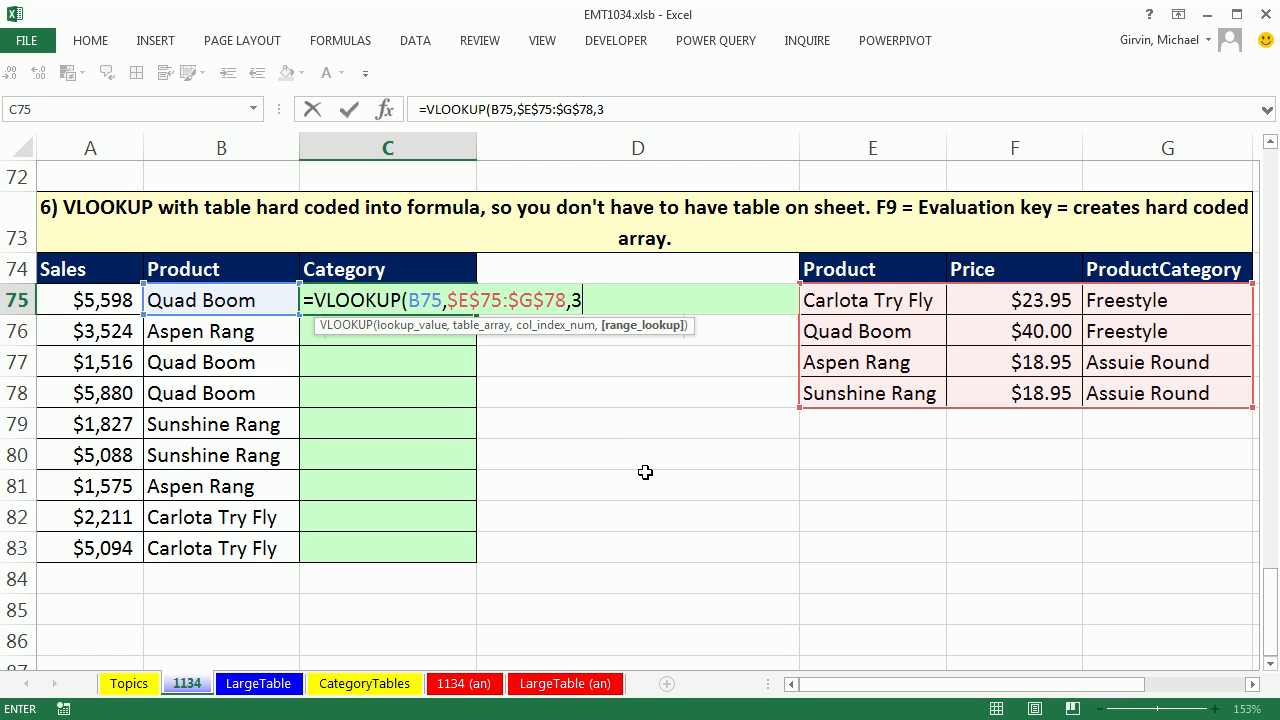
pyautogui.write(',0')
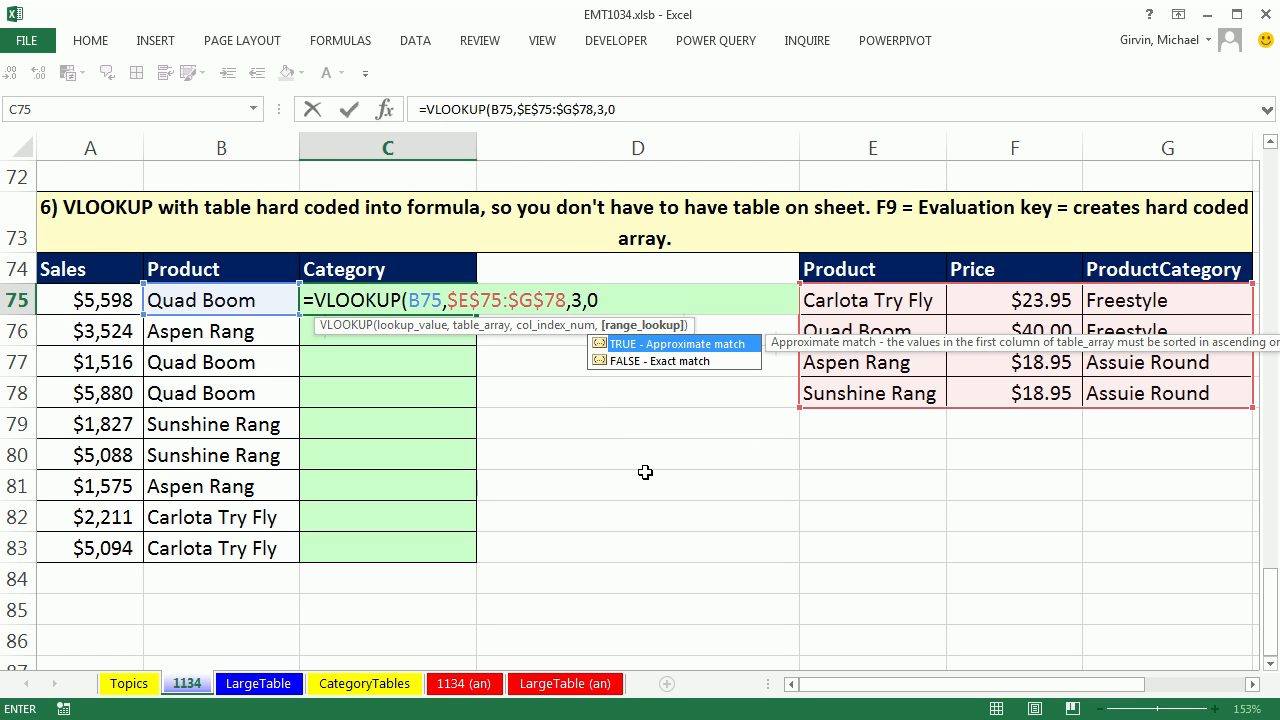
pyautogui.hotkey('ctrl', 'Return')
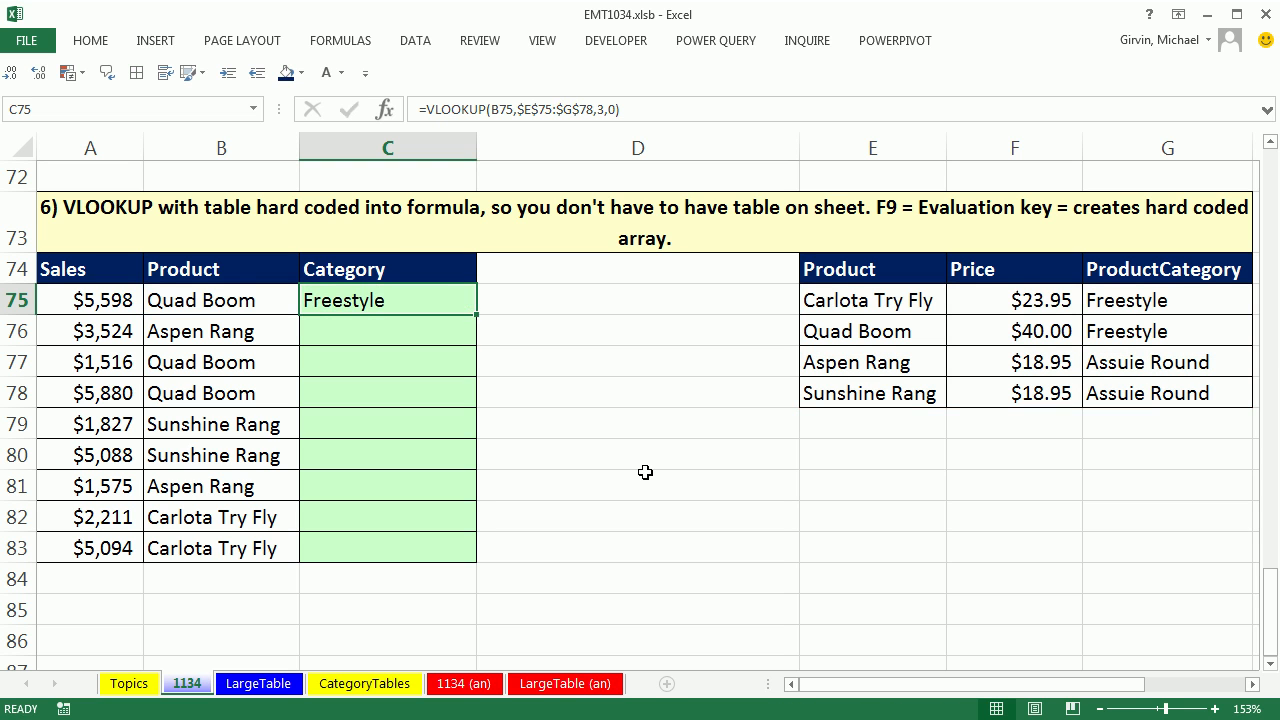
pyautogui.doubleClick(478, 315)
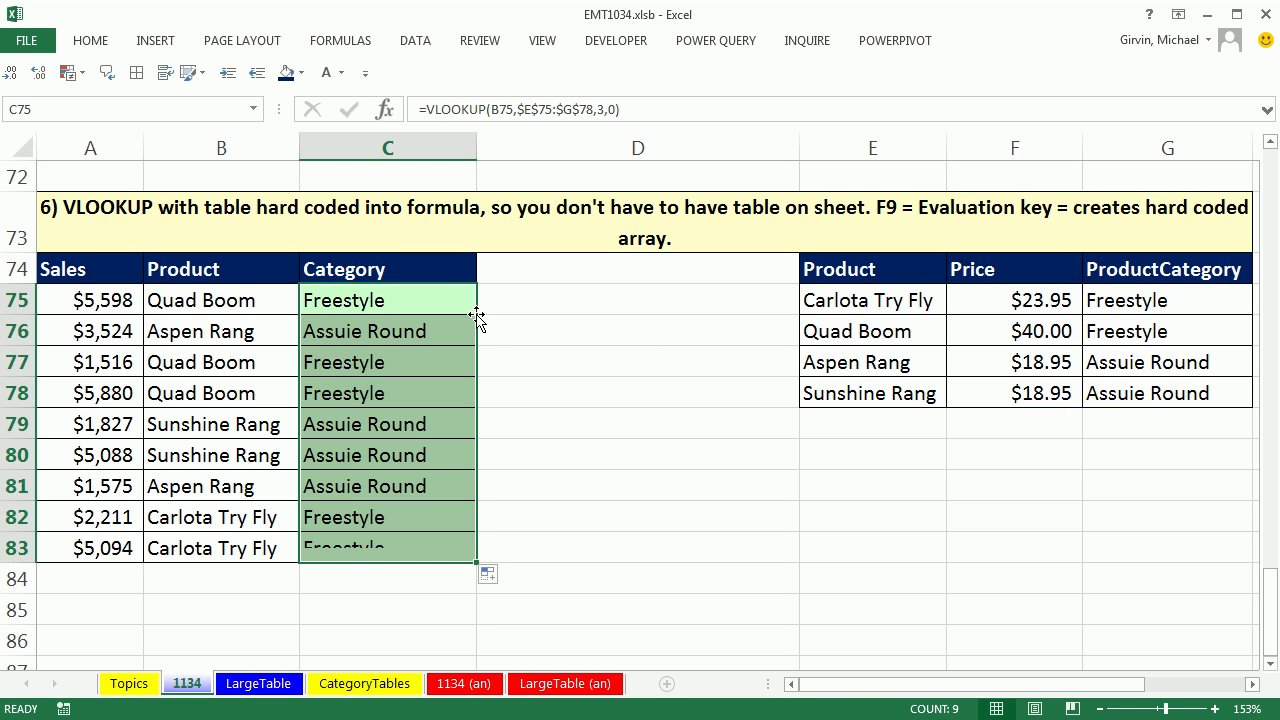
# - Clear everything from the lookup table cells E75:G78 and undo the clearing
pyautogui.moveTo(870, 290); pyautogui.dragTo(1138, 392)
pyautogui.hotkey('alt', 'e')
pyautogui.press('a')
pyautogui.press('a')
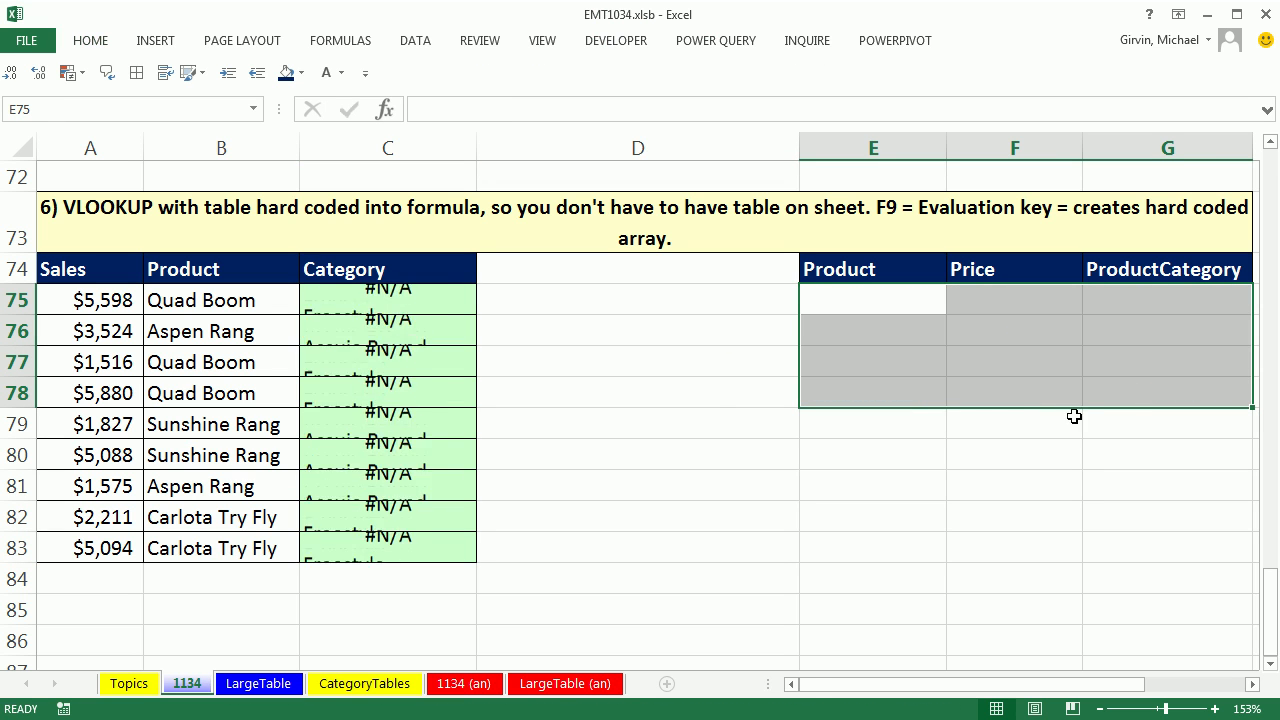
pyautogui.hotkey('ctrl', 'z')
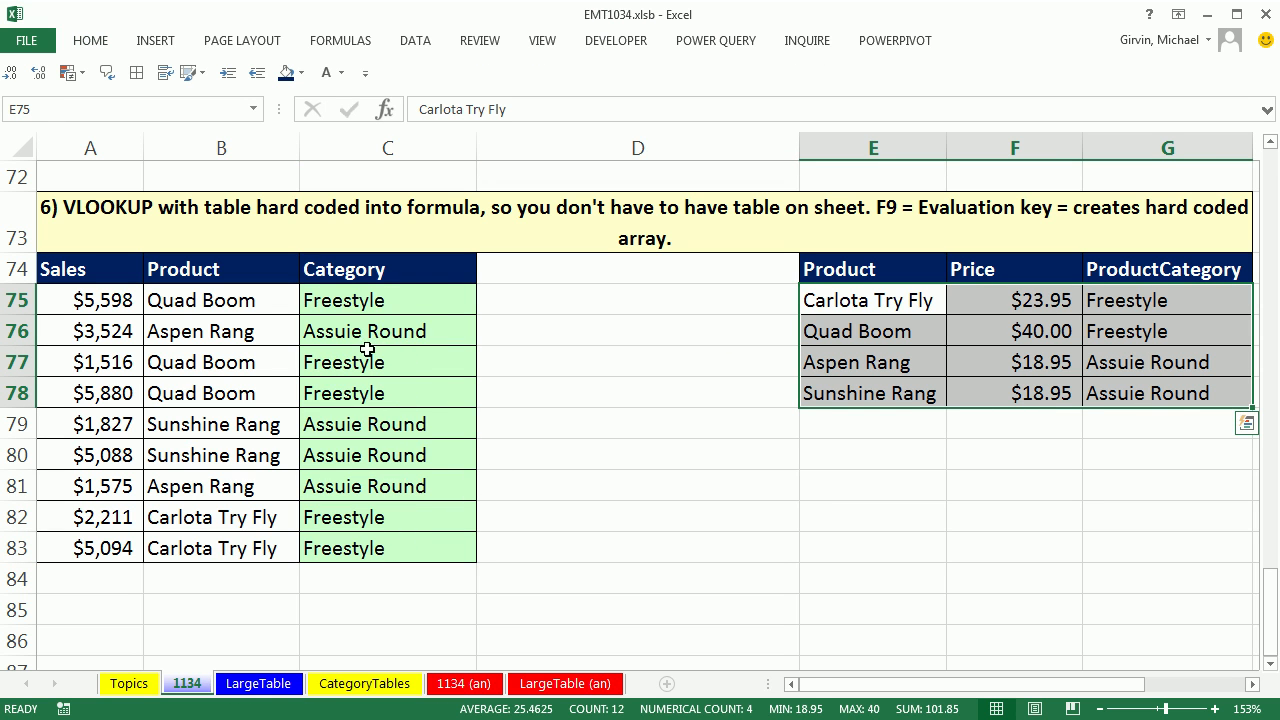
# - Evaluate the table array in the C75 formula without keeping it, and compare the array with lookup table rows 75 and 76
pyautogui.click(375, 302)
pyautogui.doubleClick(376, 302)
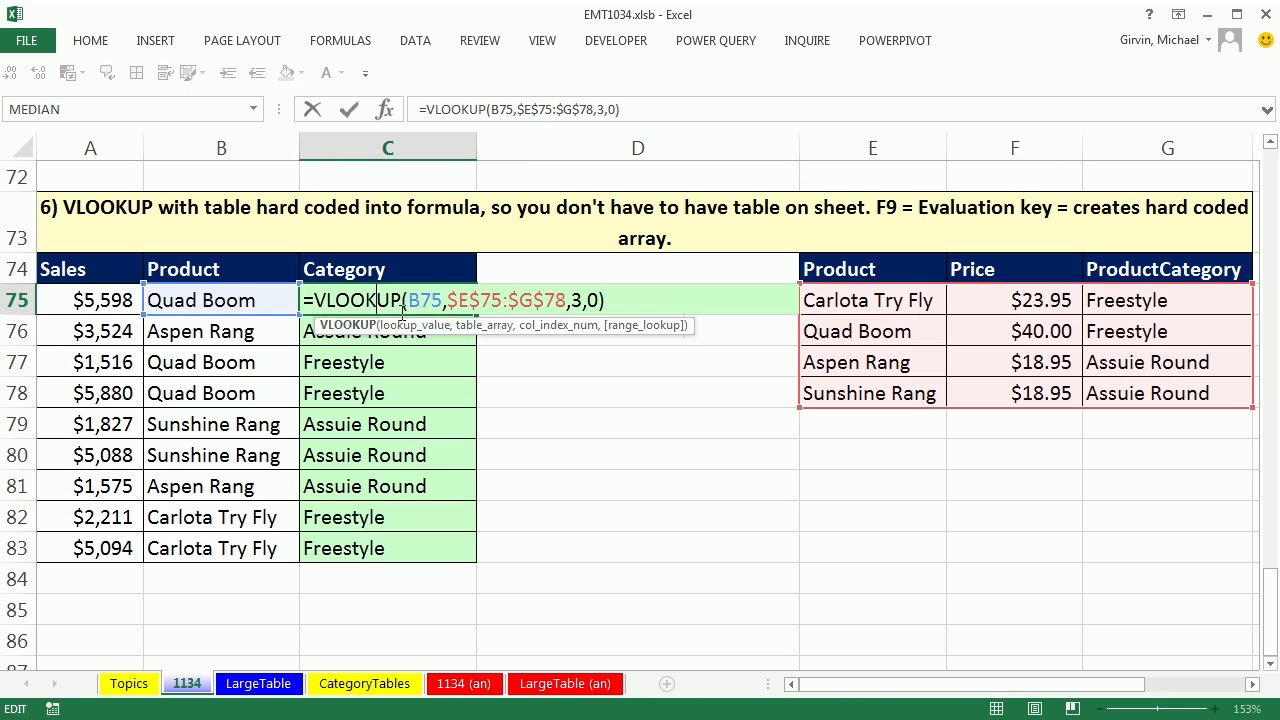
pyautogui.click(484, 327)
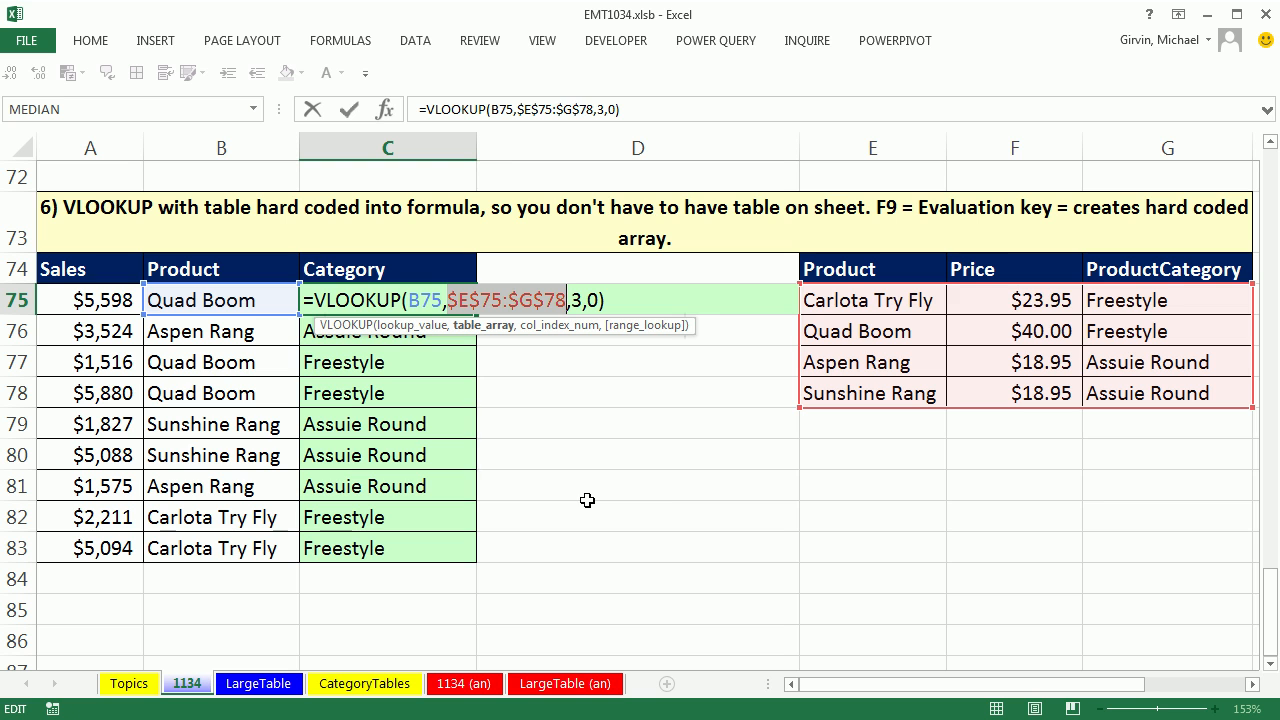
pyautogui.press('F9')
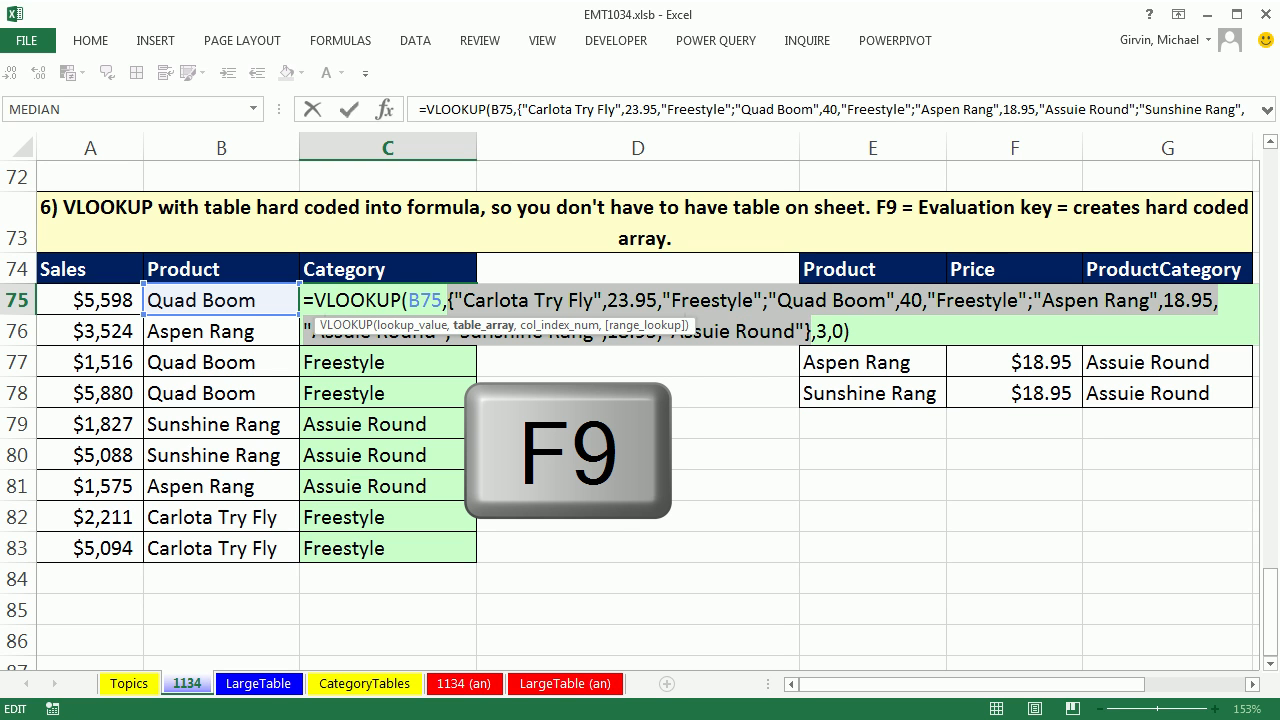
pyautogui.moveTo(688, 338); pyautogui.dragTo(727, 428)
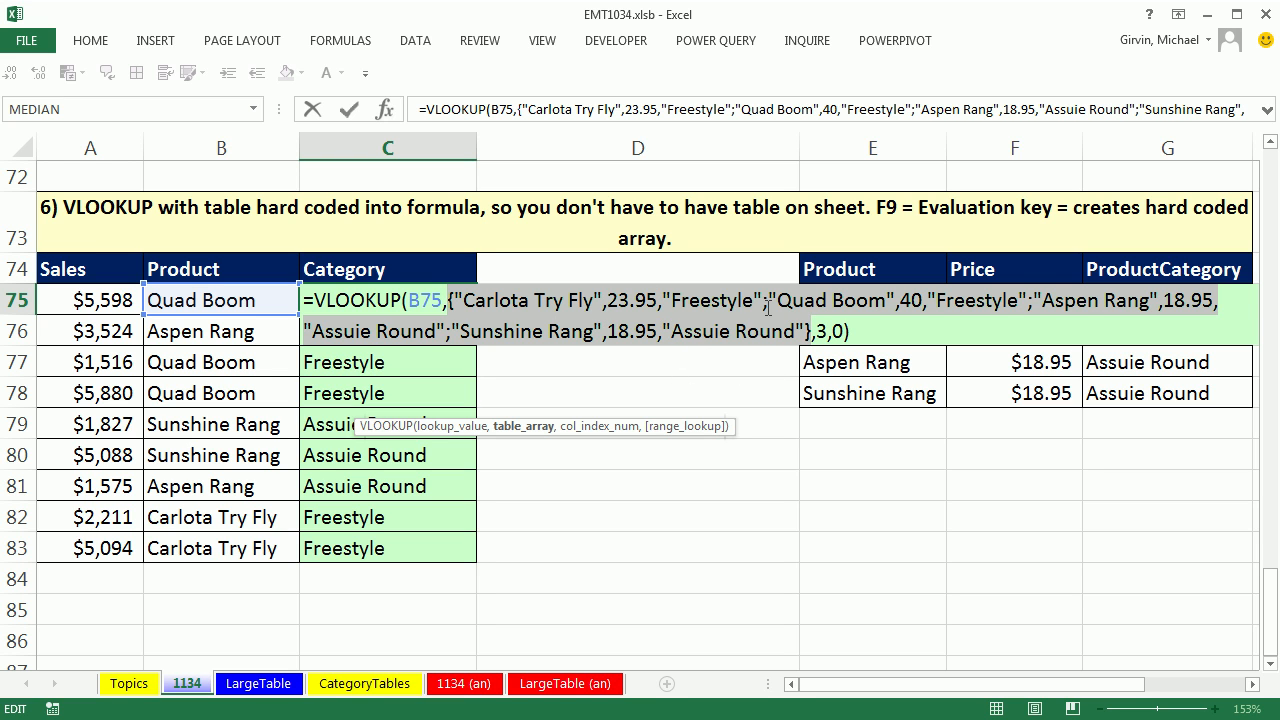
pyautogui.press('Escape')
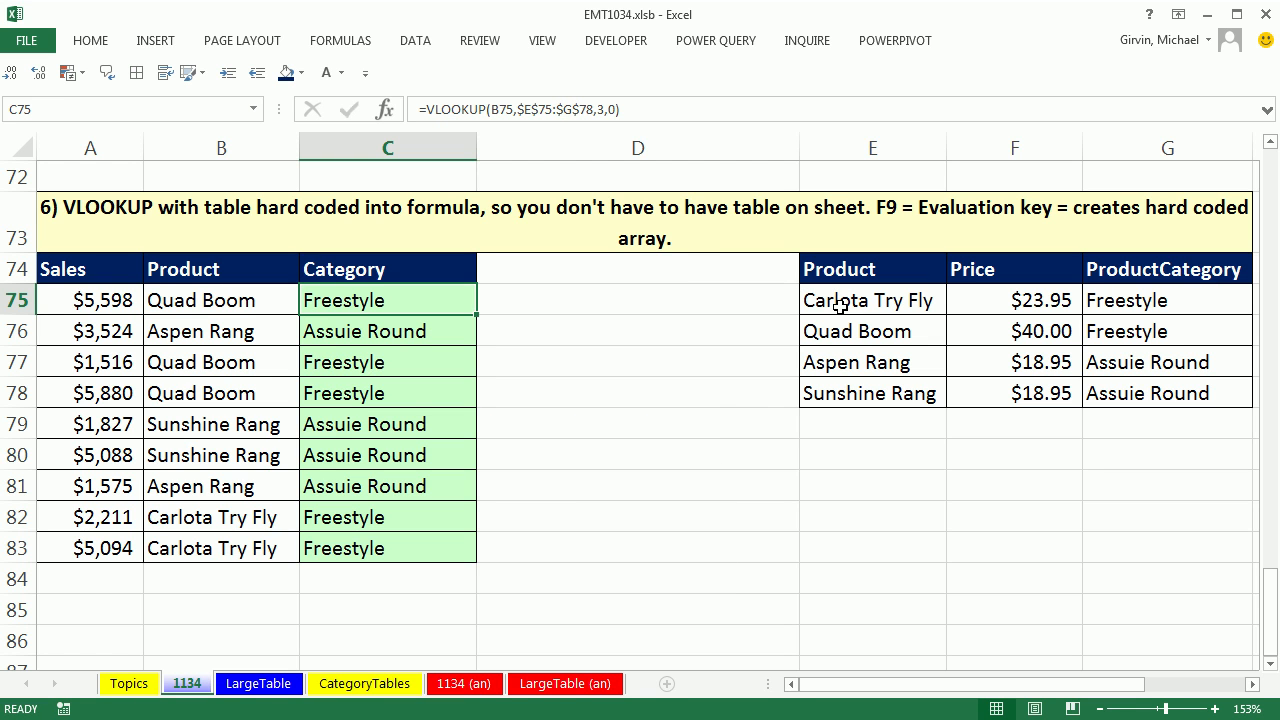
pyautogui.click(838, 300)
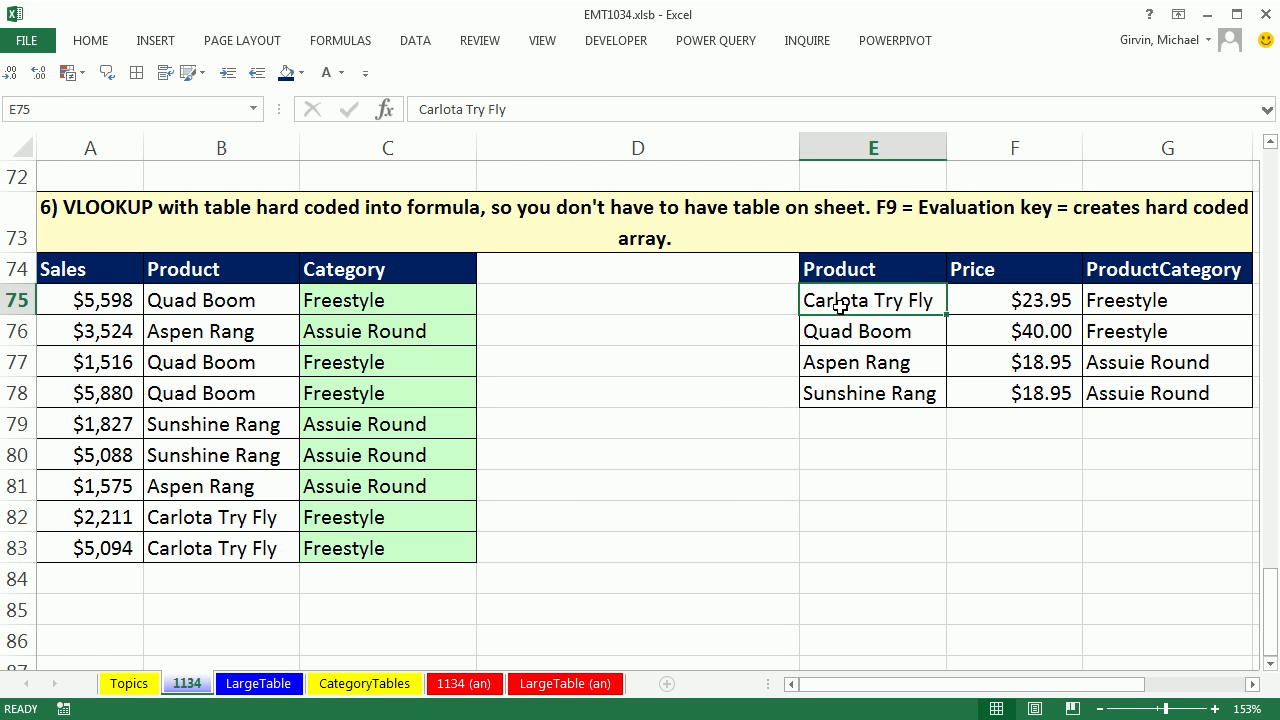
pyautogui.click(992, 300)
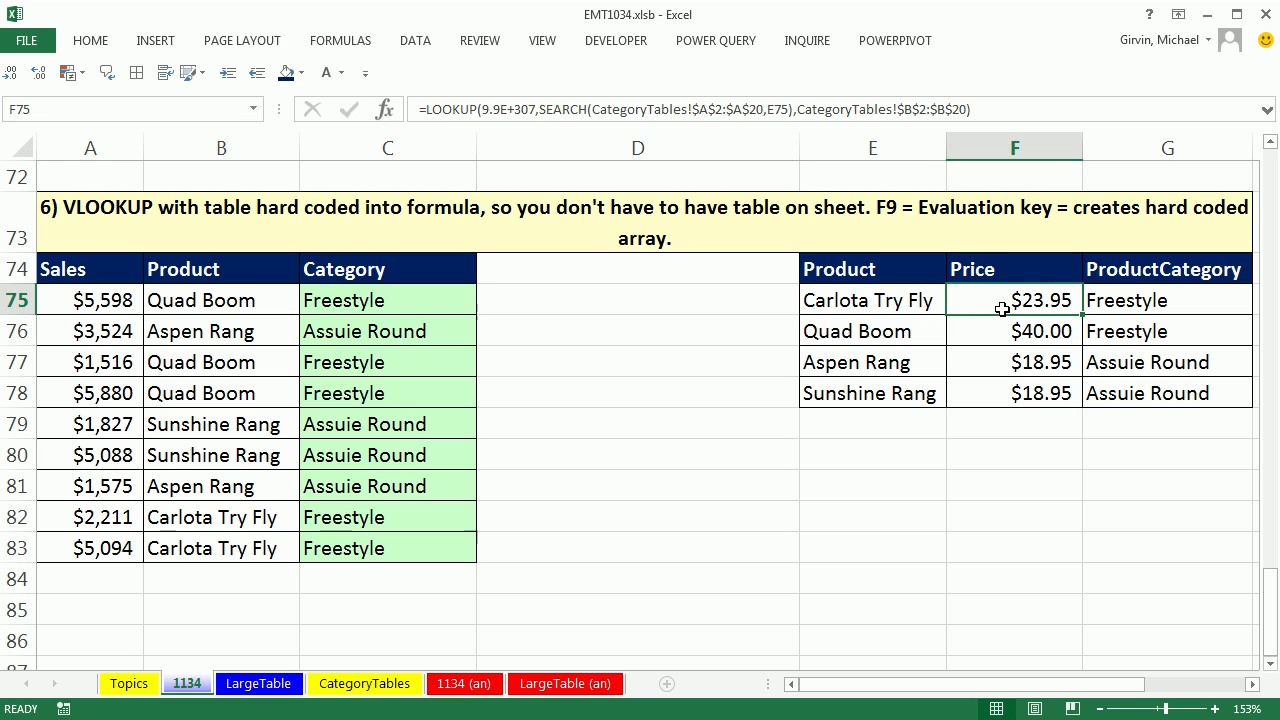
pyautogui.click(1139, 301)
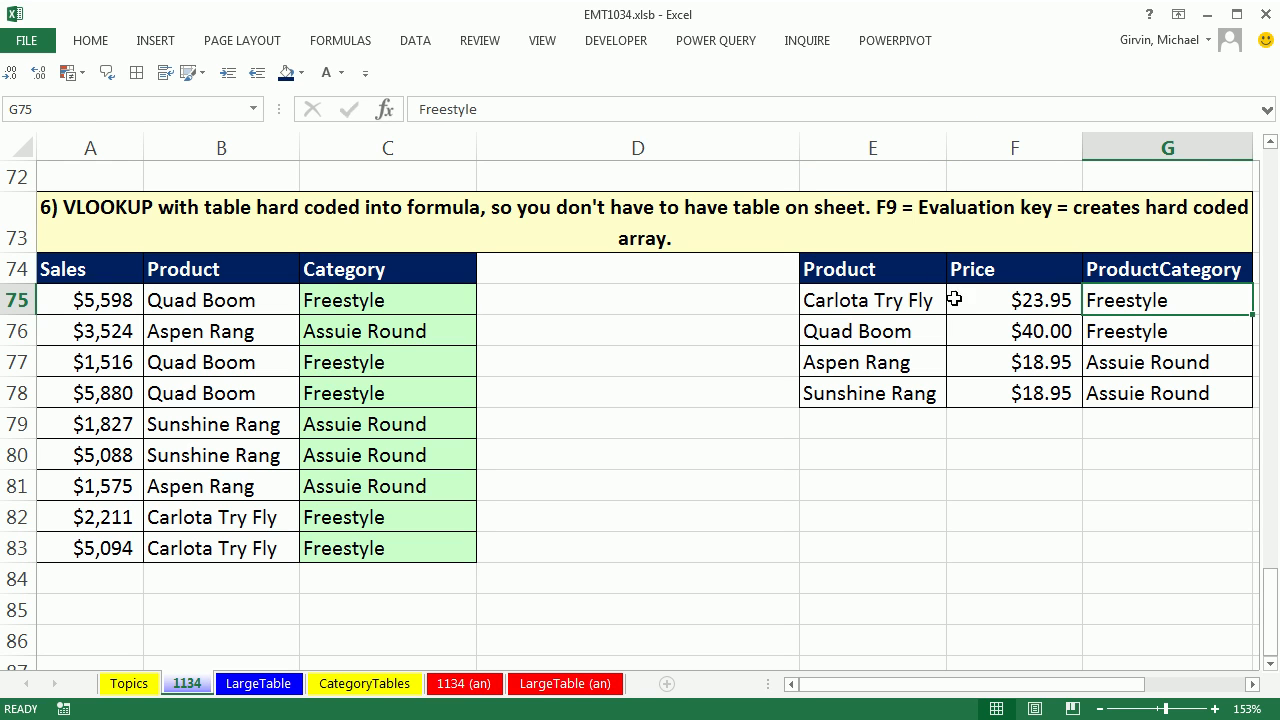
pyautogui.click(831, 332)
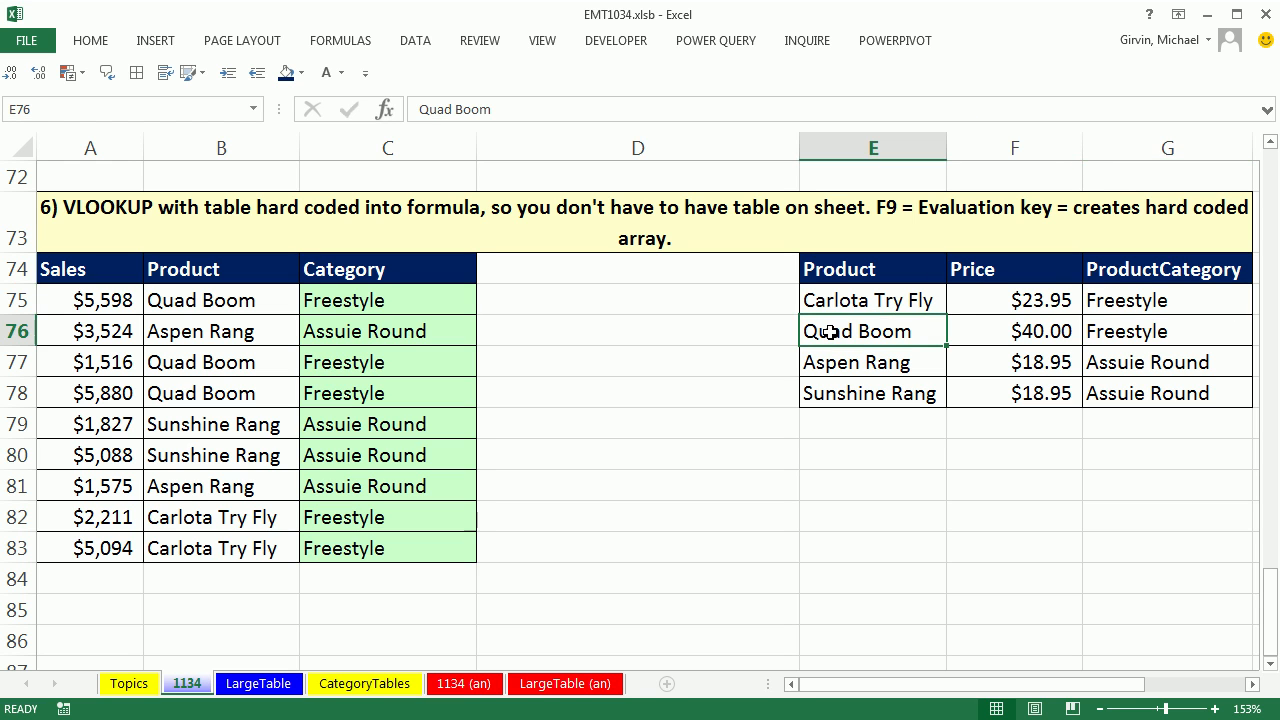
# - Hard code the table array $E$75:$G$78 as evaluated values in the C75 VLOOKUP, fill it down to C83, and check the formula in C83
pyautogui.doubleClick(416, 300)
pyautogui.click(482, 328)
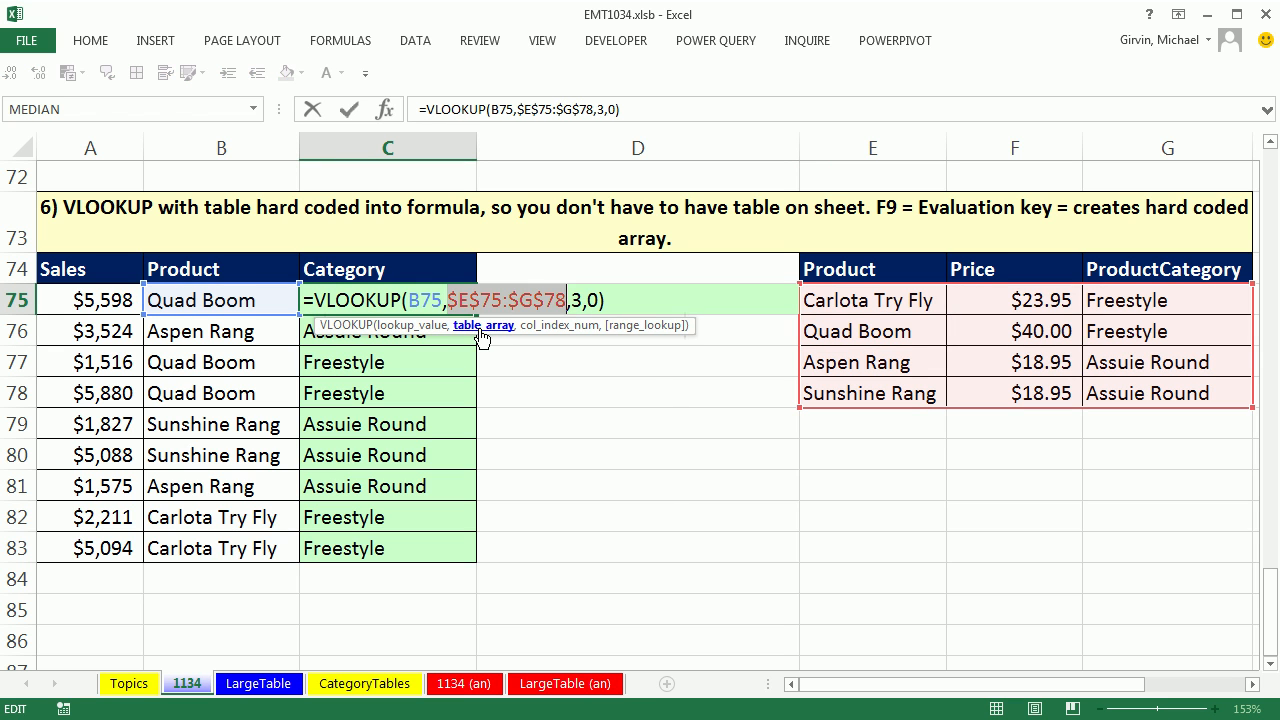
pyautogui.press('F9')
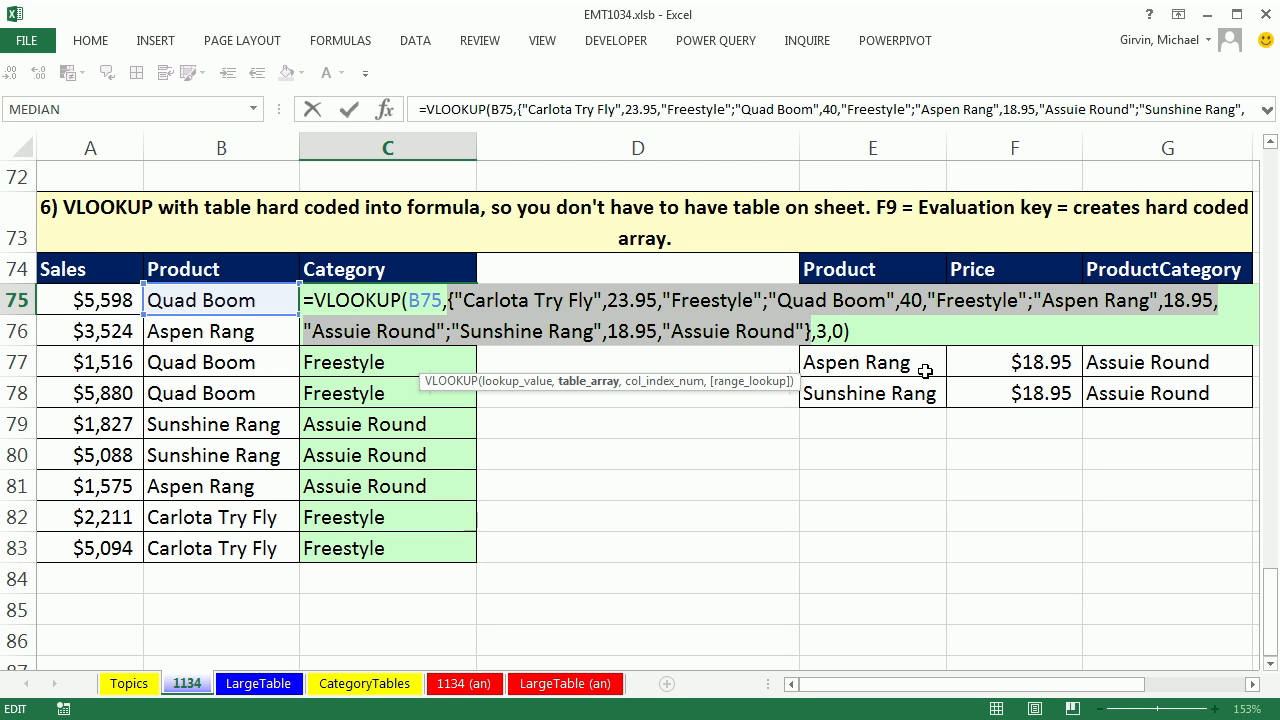
pyautogui.hotkey('ctrl', 'Return')
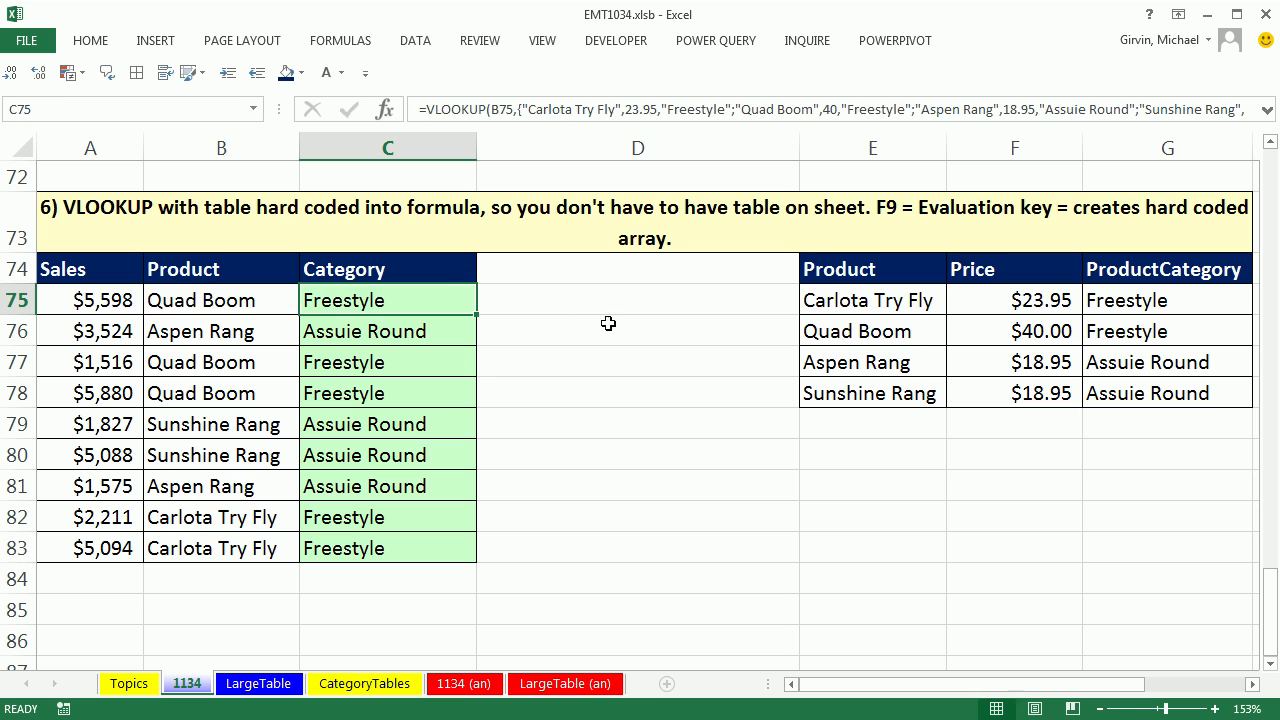
pyautogui.doubleClick(476, 317)
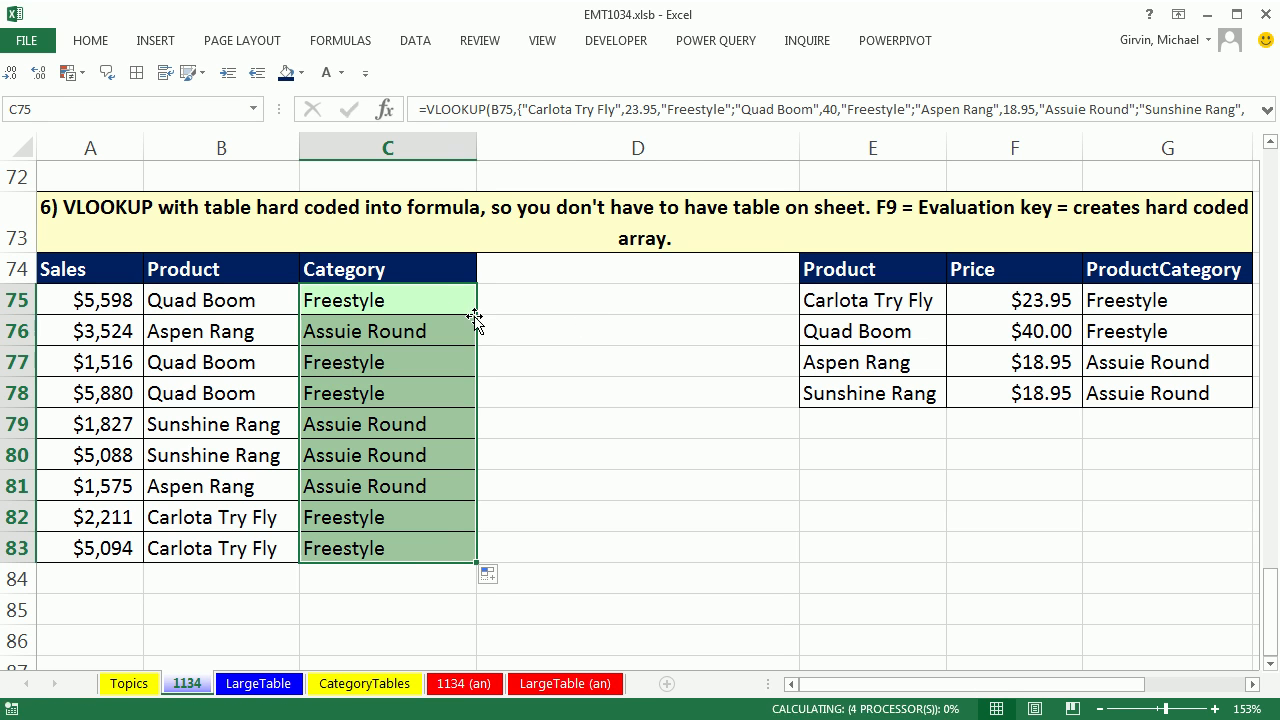
pyautogui.doubleClick(417, 545)
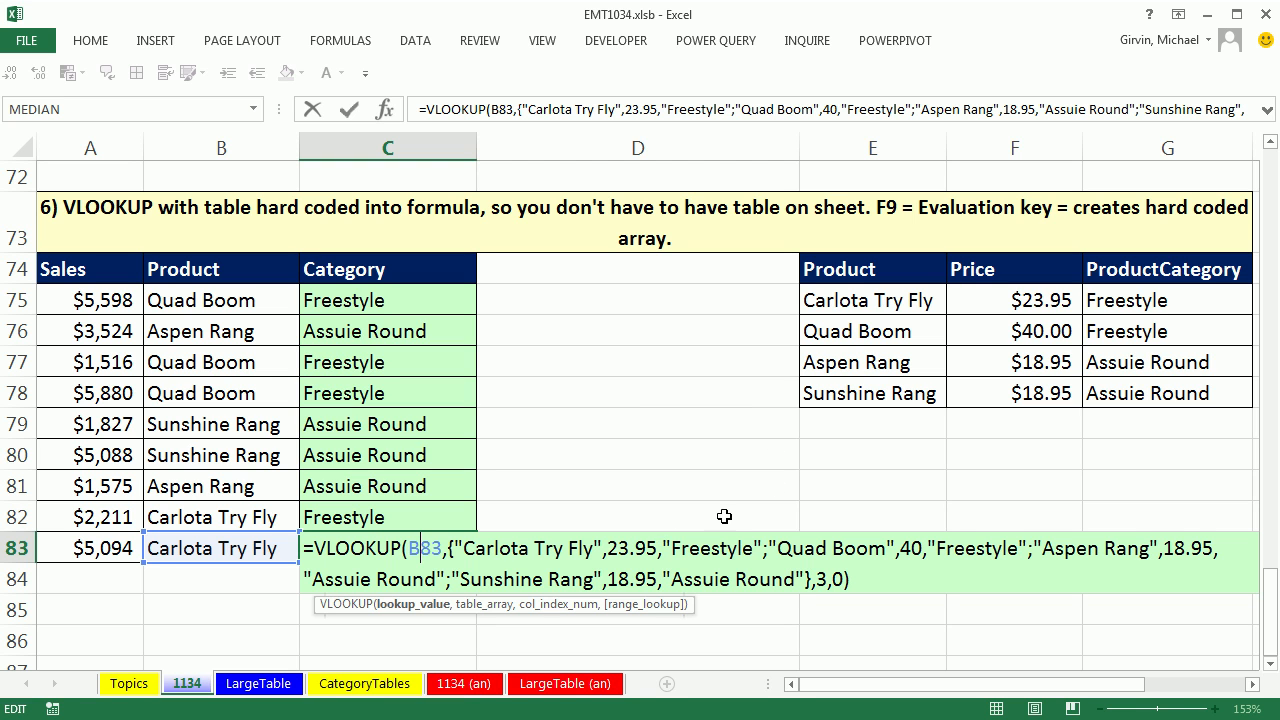
pyautogui.press('Escape')
# - Clear everything from the lookup table cells E75:G78 and check the hard-coded VLOOKUP in C75
pyautogui.moveTo(825, 310); pyautogui.dragTo(1160, 395)
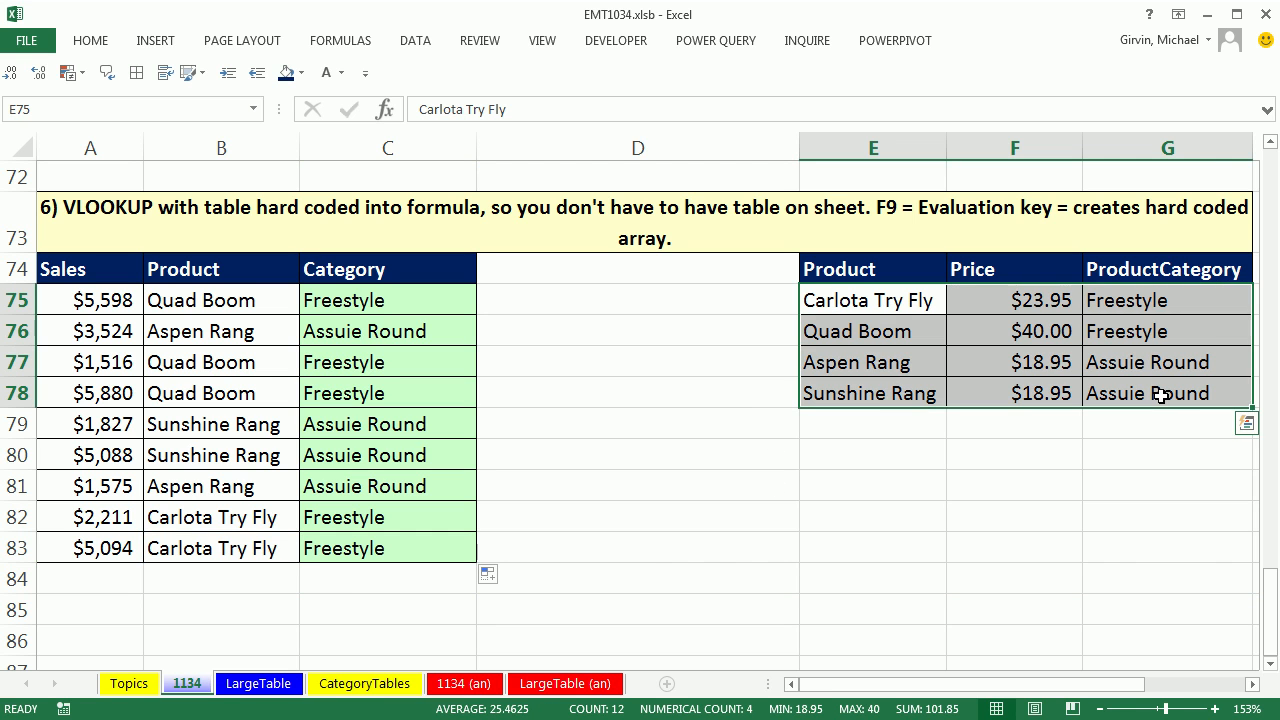
pyautogui.hotkey('alt', 'e')
pyautogui.press('a')
pyautogui.press('a')
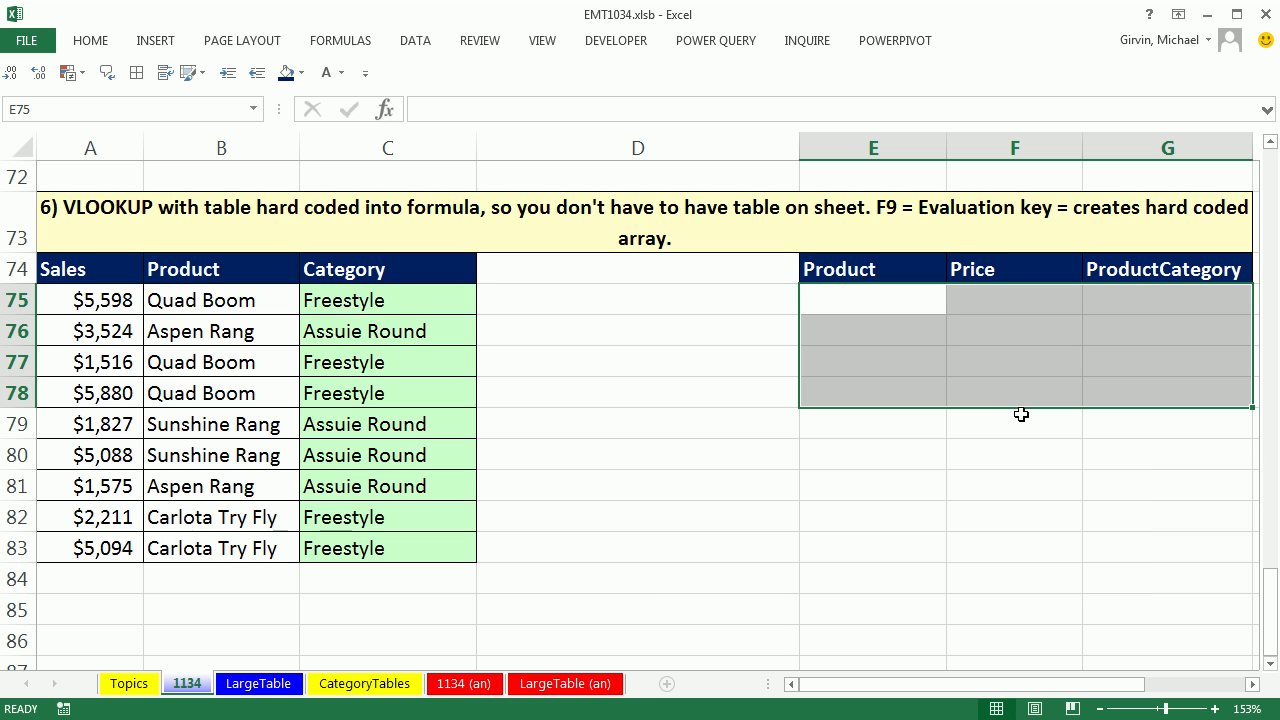
pyautogui.doubleClick(411, 300)
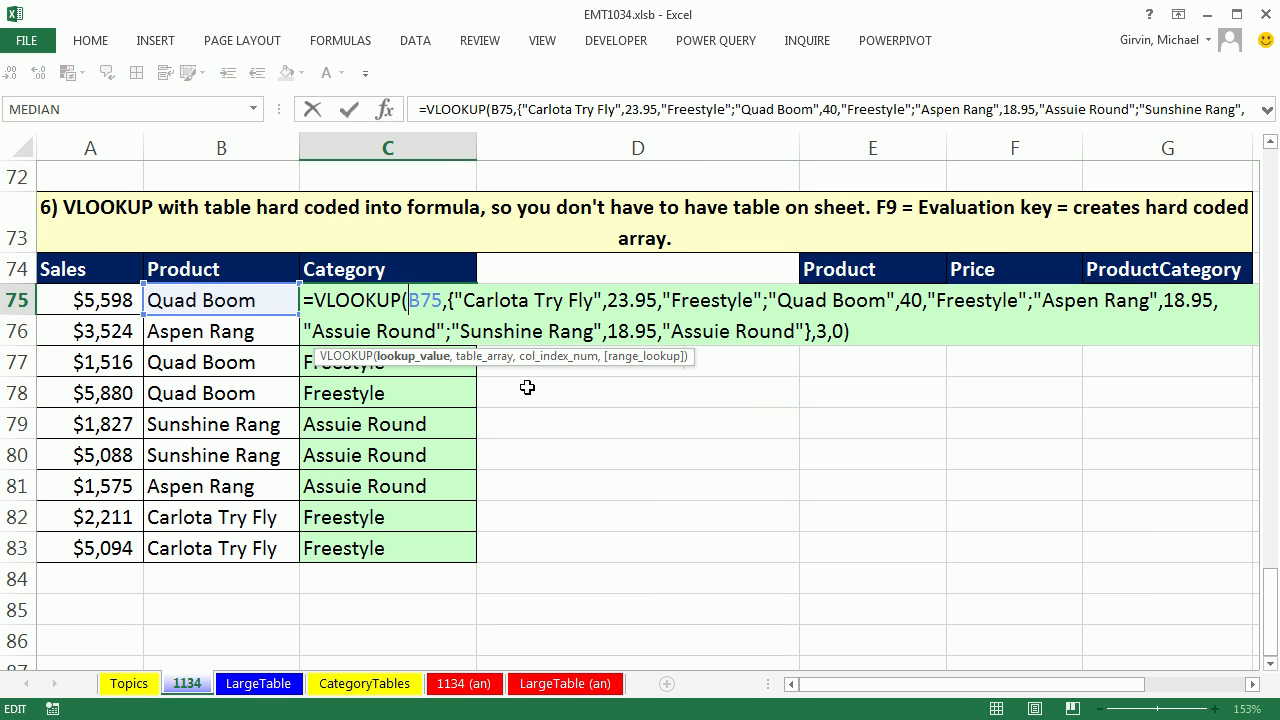
pyautogui.press('Escape')
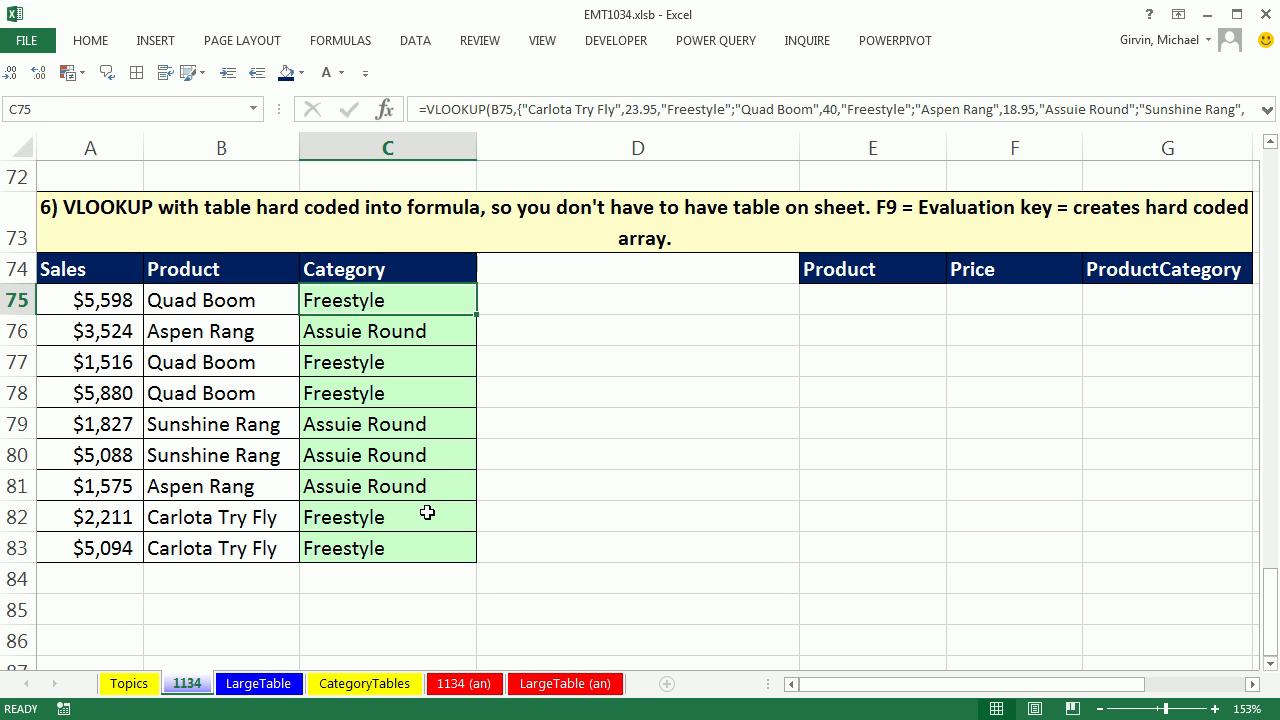
# - Examine the Product, Units, ProductCategory and Sales Type columns on the LargeTable sheet and the matching lookup tables on the CategoryTables sheet
pyautogui.click(259, 684)
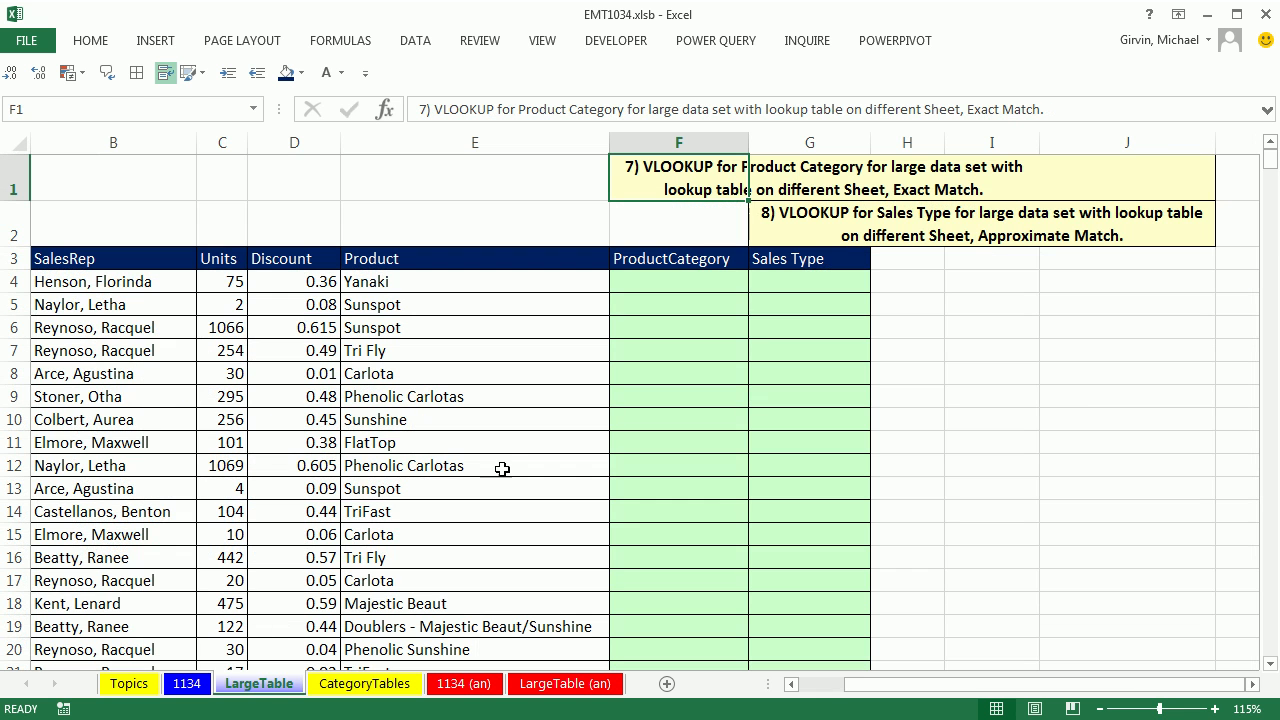
pyautogui.click(642, 285)
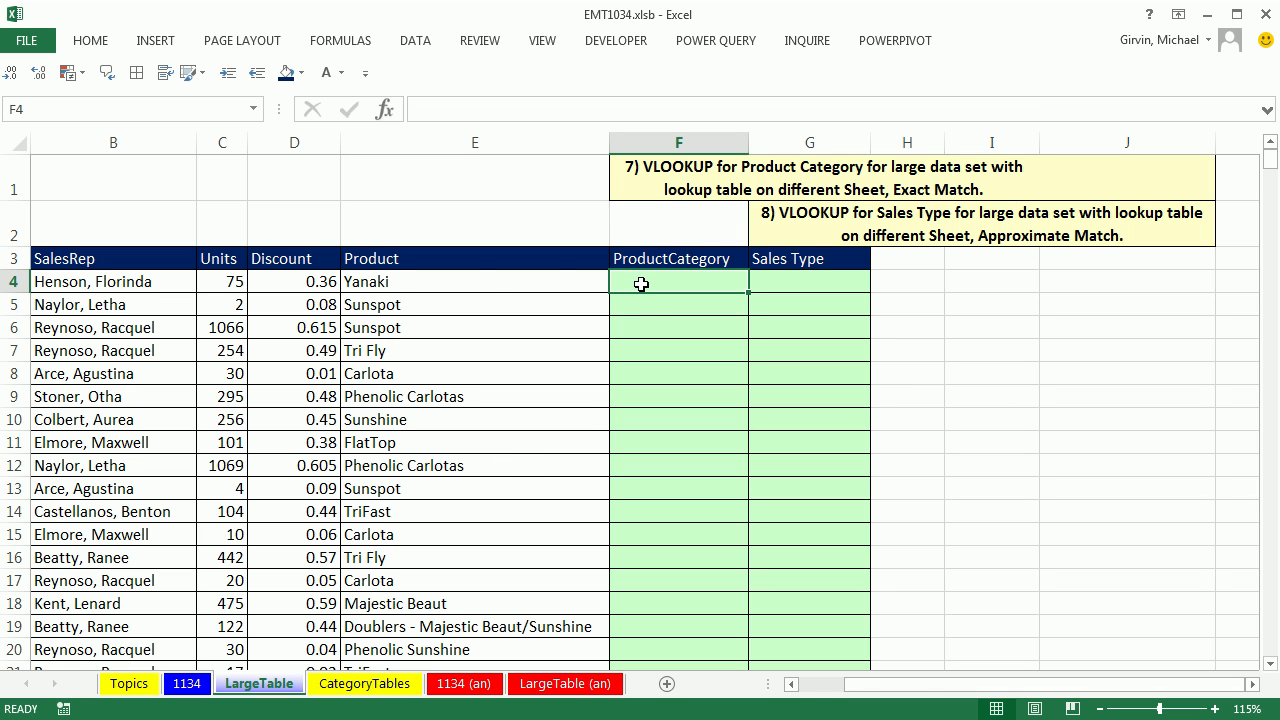
pyautogui.click(480, 288)
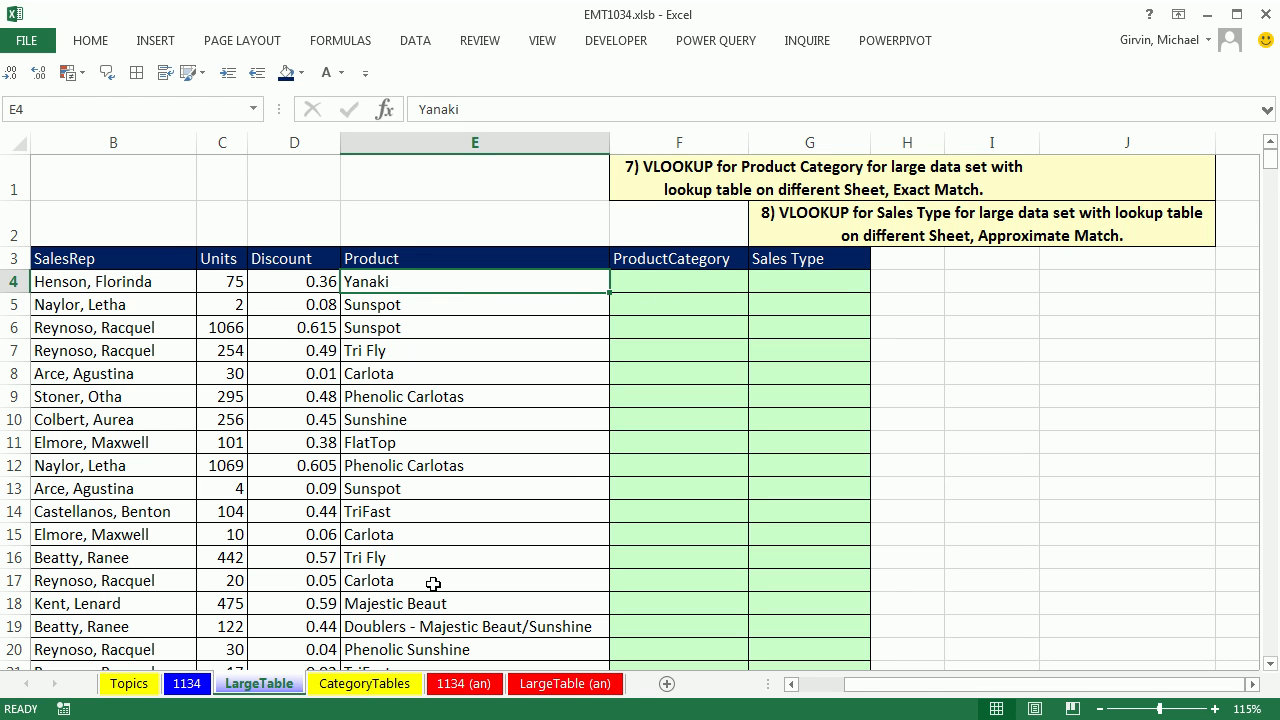
pyautogui.click(366, 684)
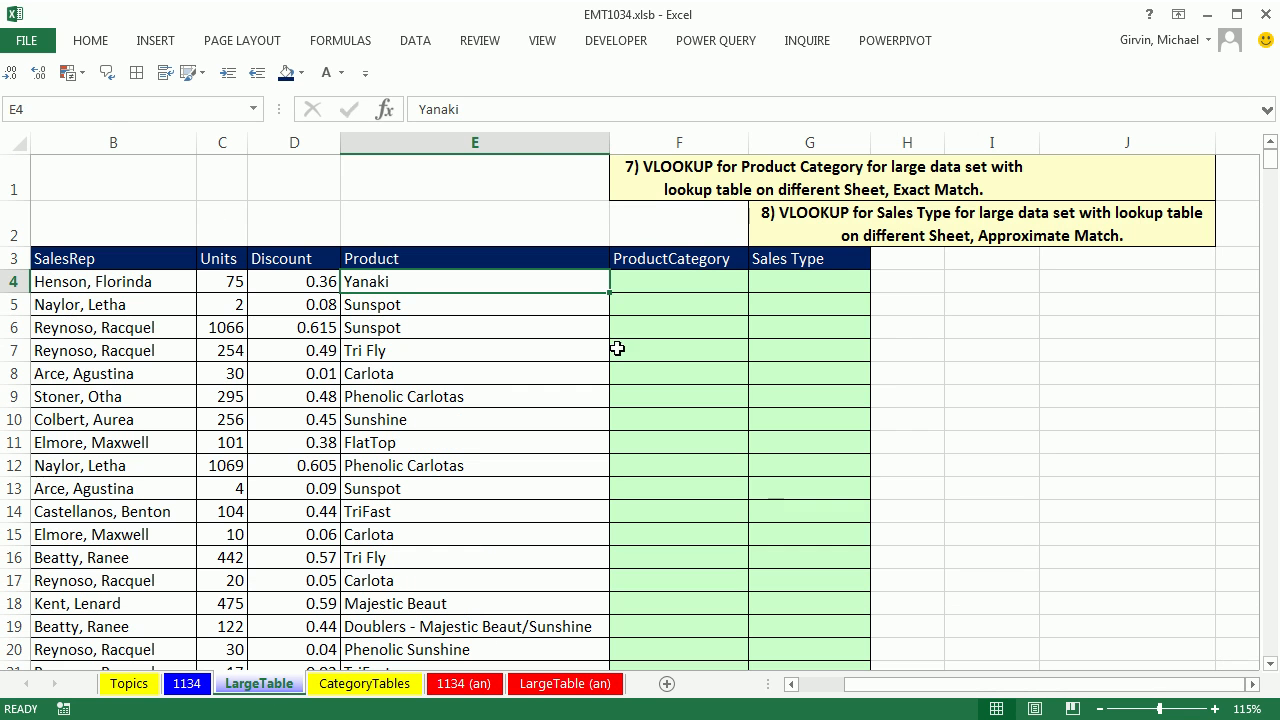
pyautogui.click(262, 684)
pyautogui.click(668, 280)
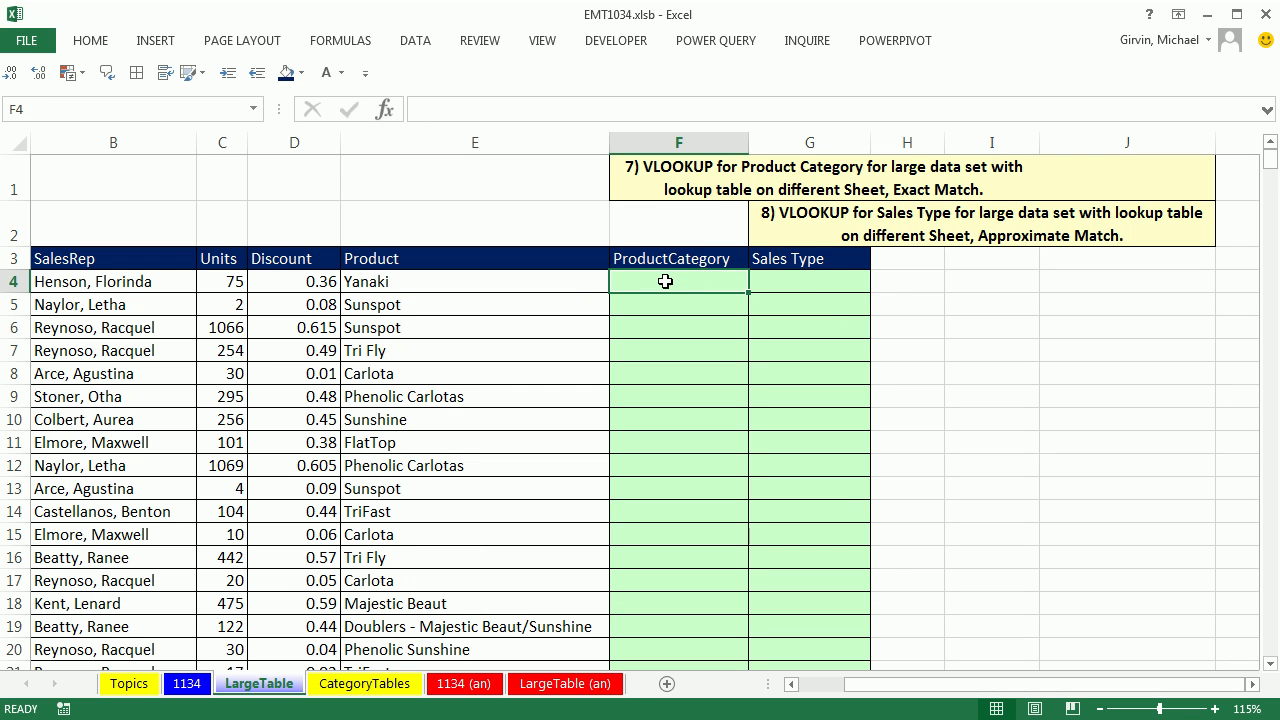
pyautogui.click(774, 287)
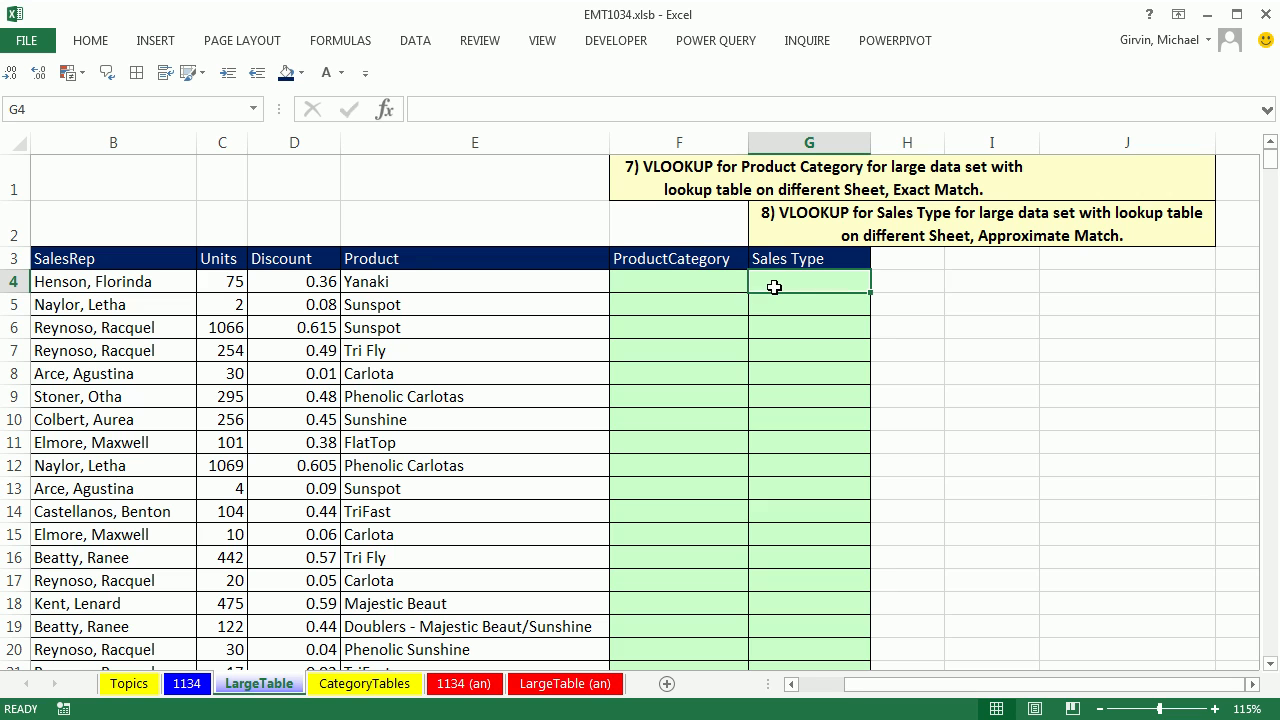
pyautogui.click(222, 283)
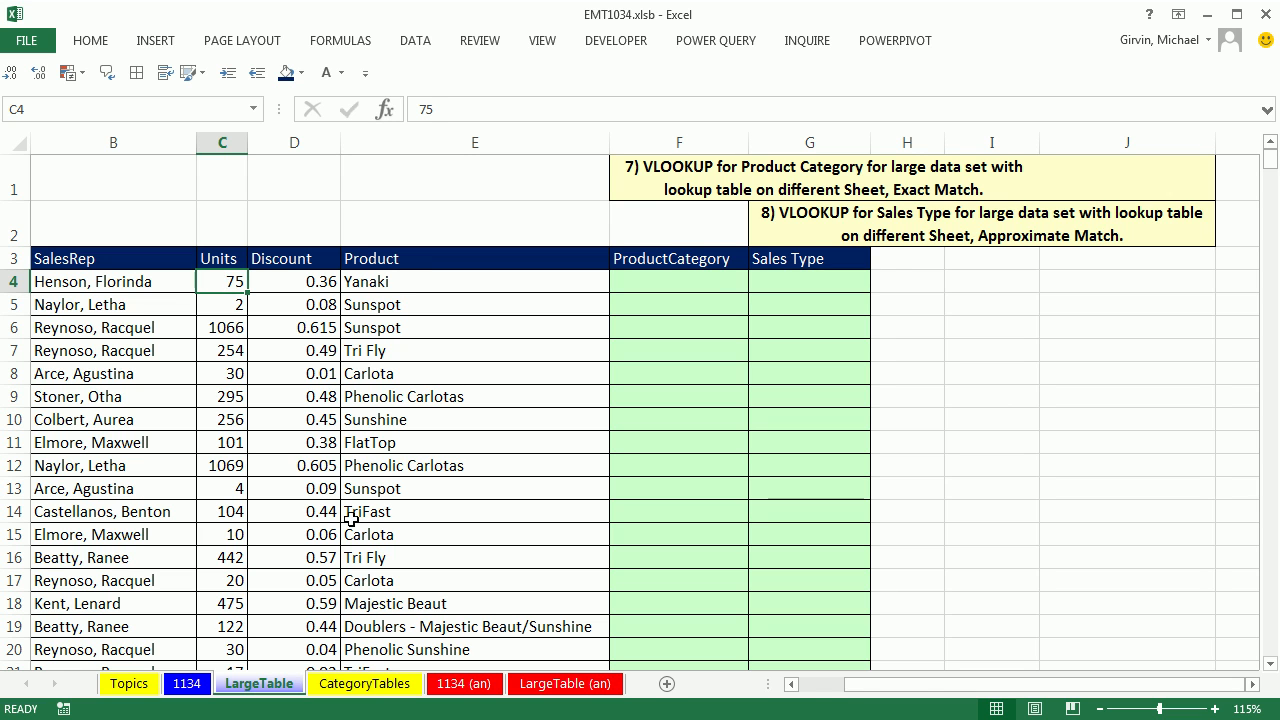
pyautogui.click(384, 689)
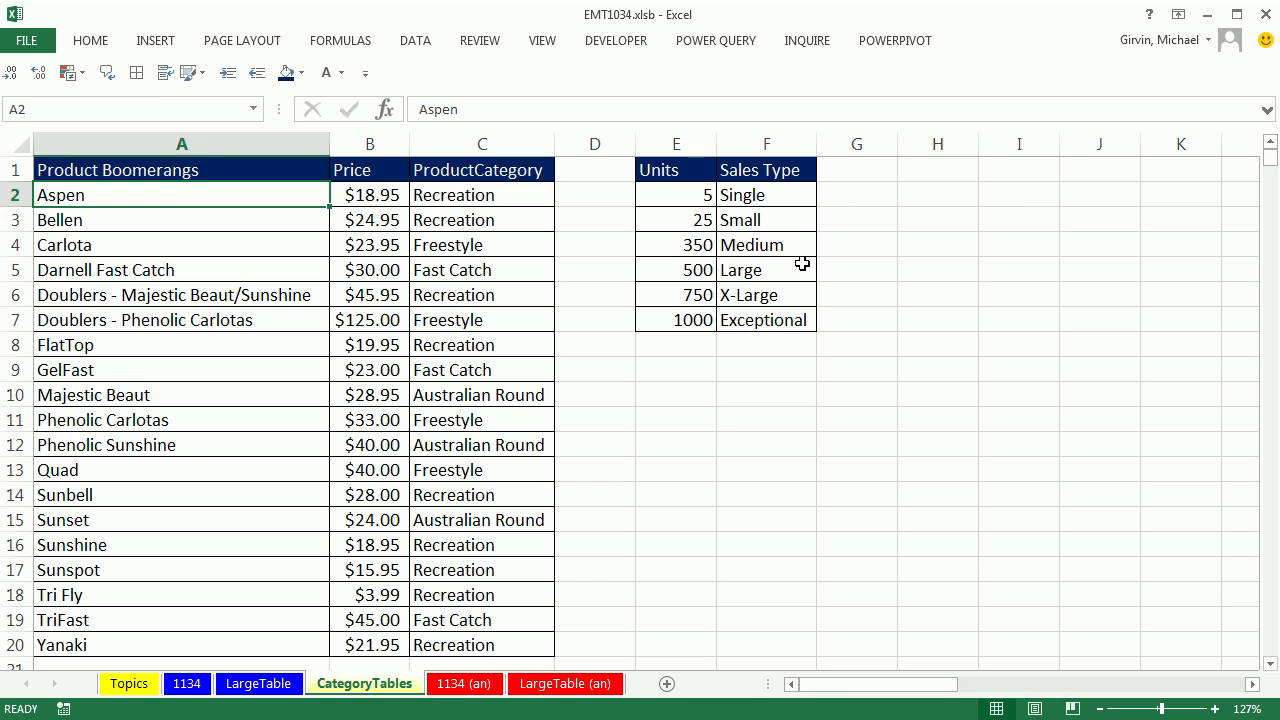
pyautogui.click(272, 685)
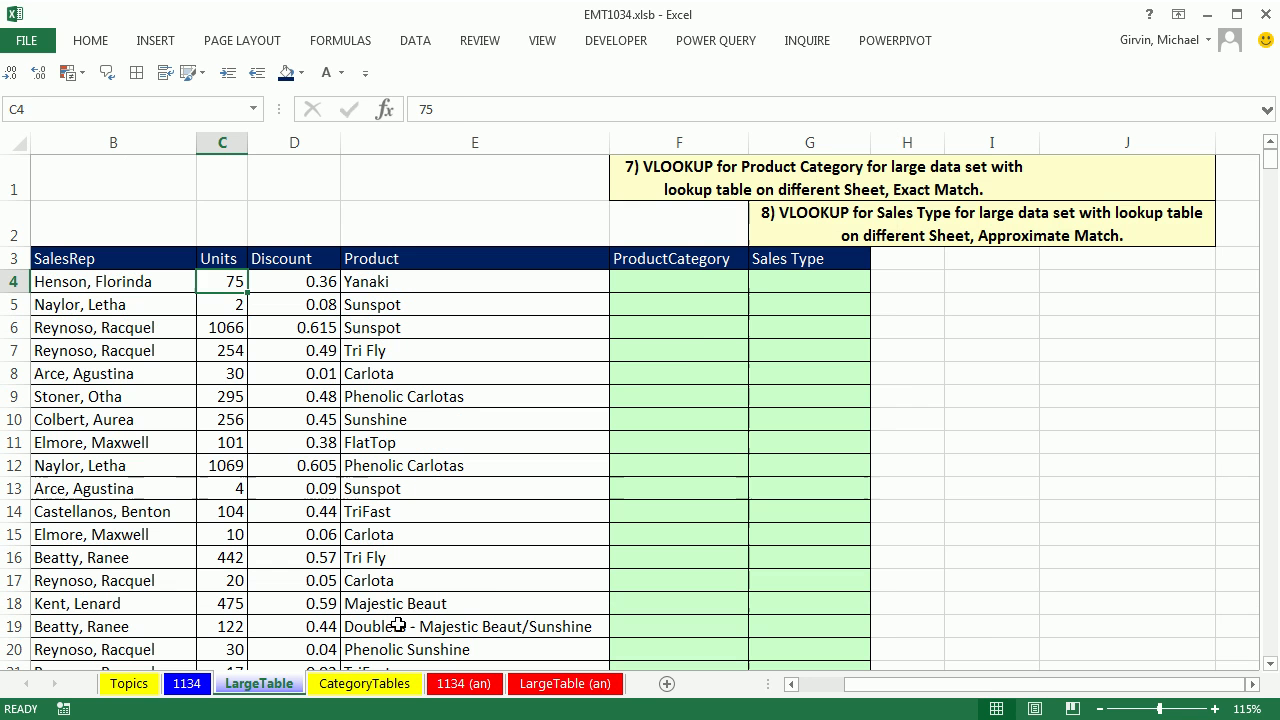
# - Start a VLOOKUP formula in F4 of the LargeTable sheet with the product in E4 as lookup value
pyautogui.click(642, 287)
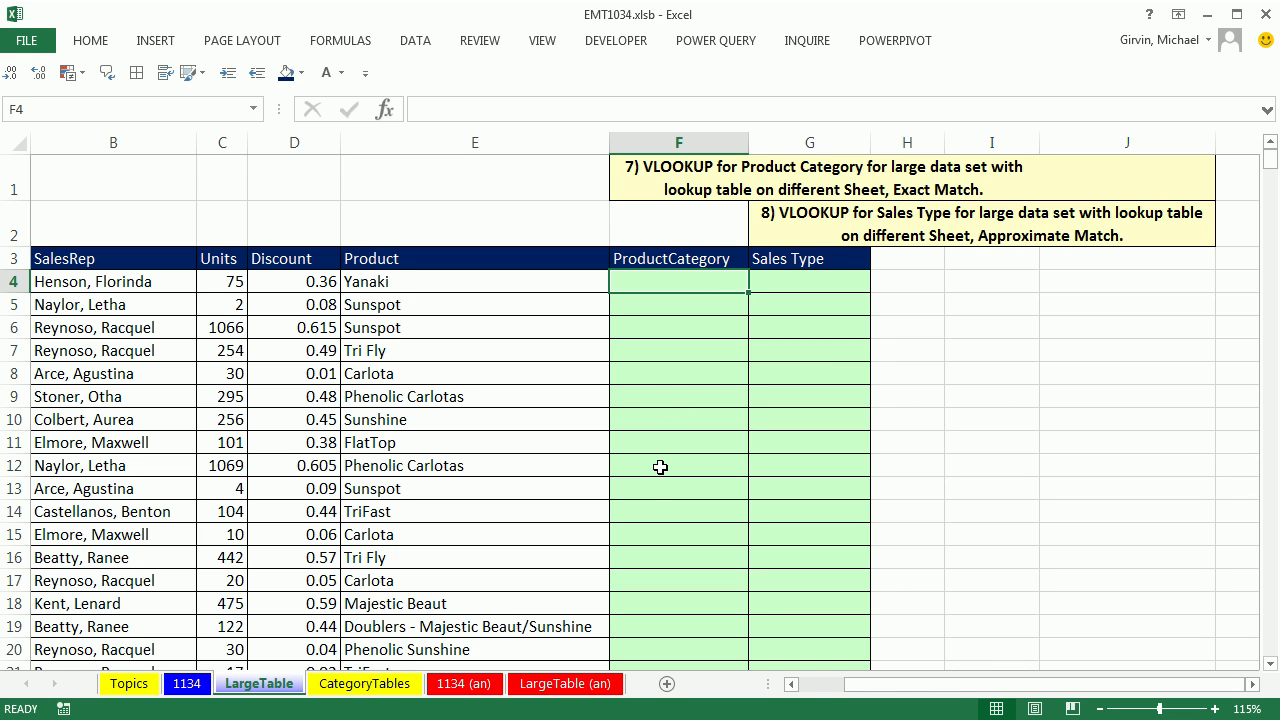
pyautogui.write('=vl')
pyautogui.press('Tab')
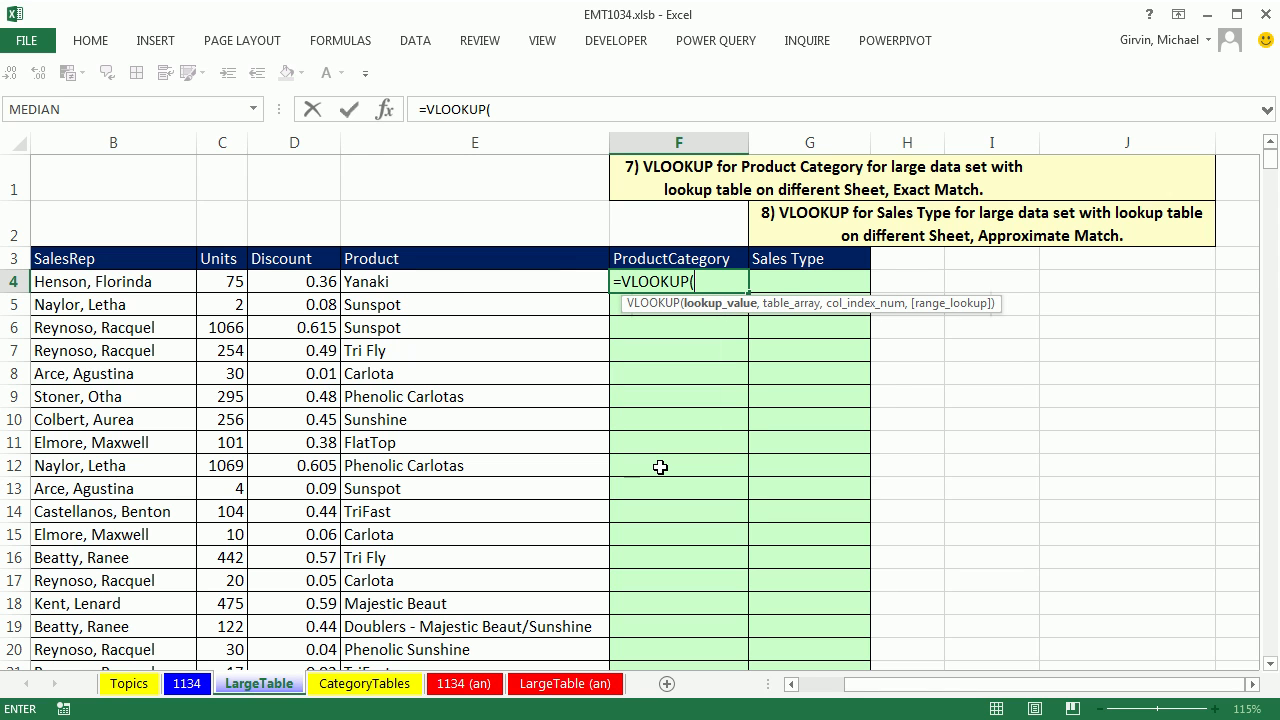
pyautogui.click(455, 285)
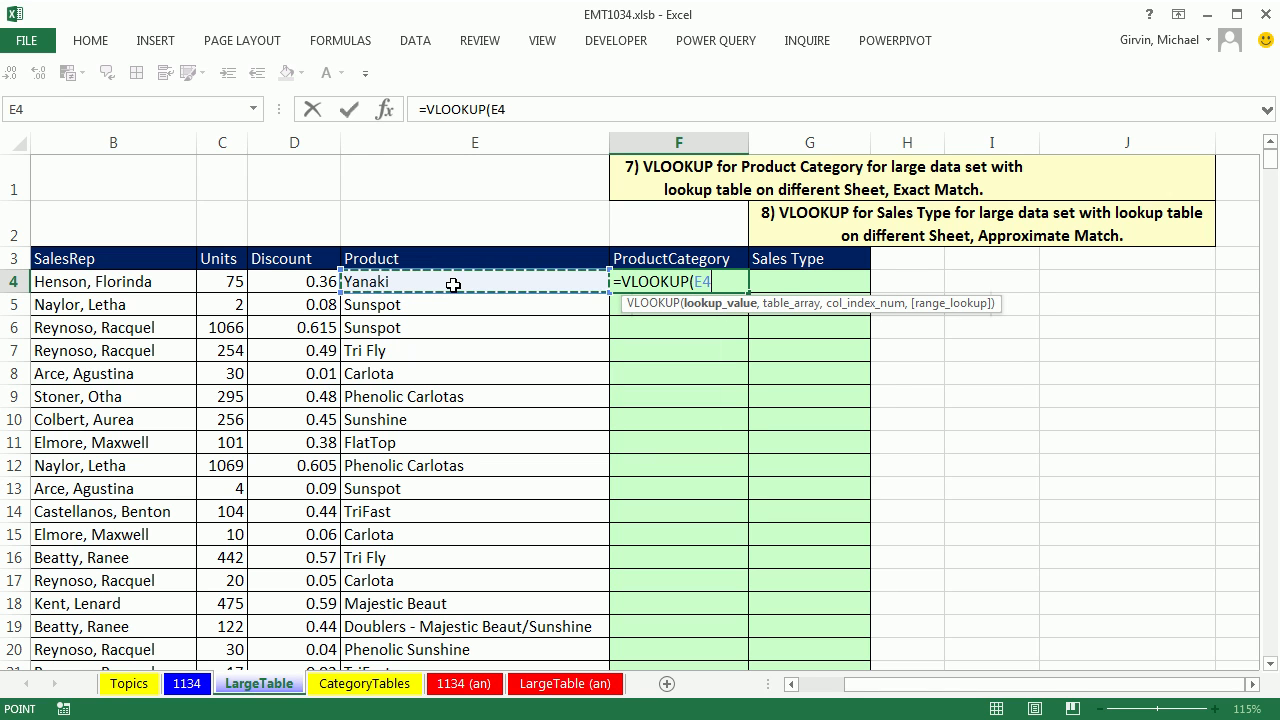
pyautogui.write(',')
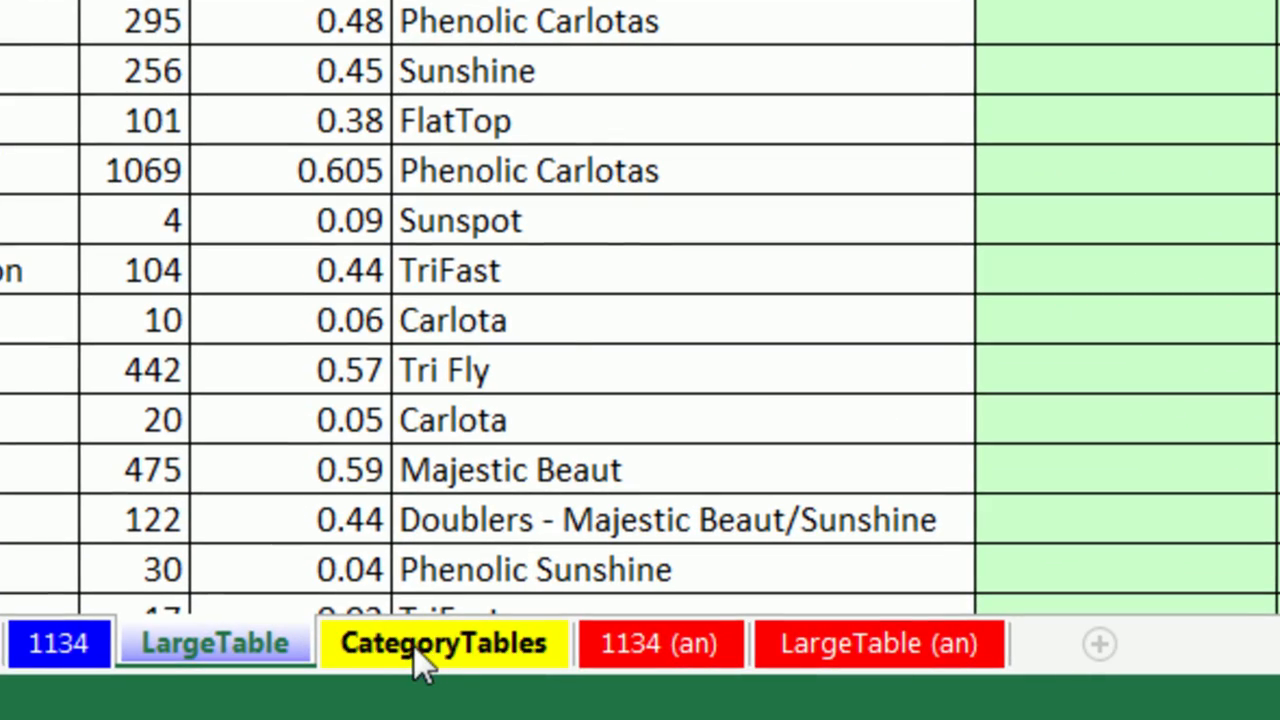
# - Set the VLOOKUP's table array to the absolute range $A$2:$C$19 on the CategoryTables sheet and check the reference
pyautogui.click(418, 655)
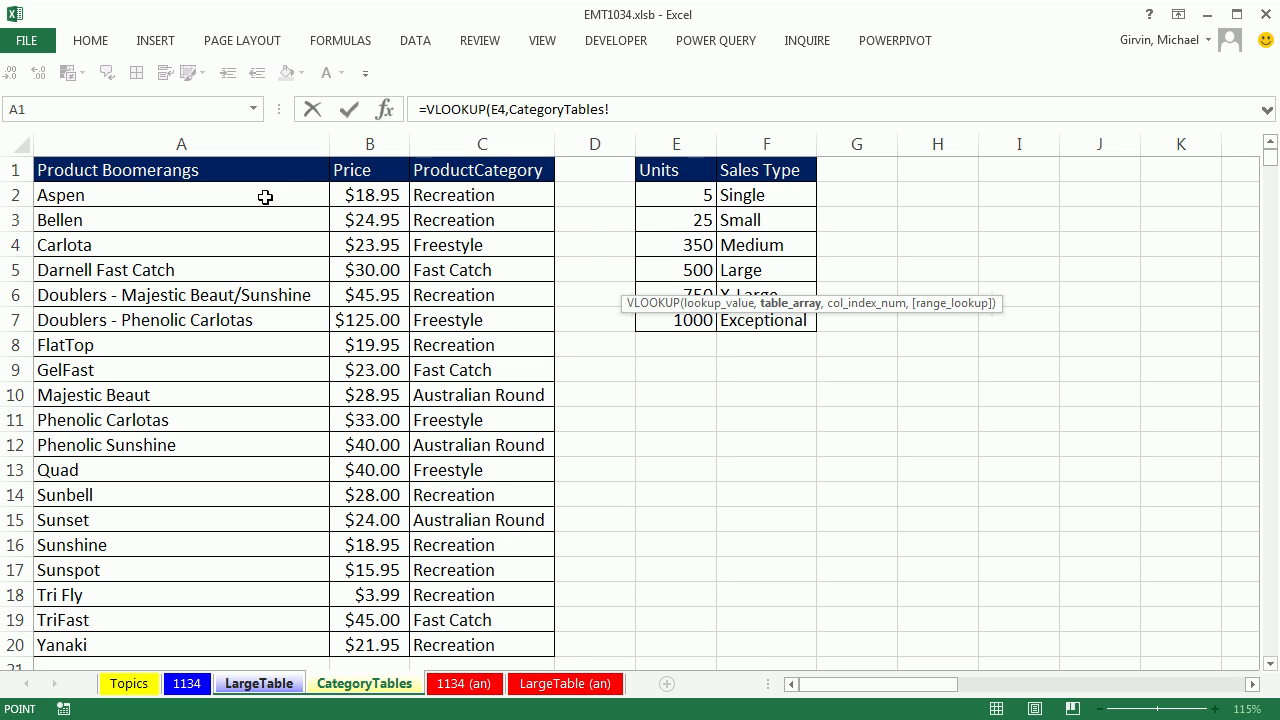
pyautogui.moveTo(265, 197); pyautogui.dragTo(496, 622)
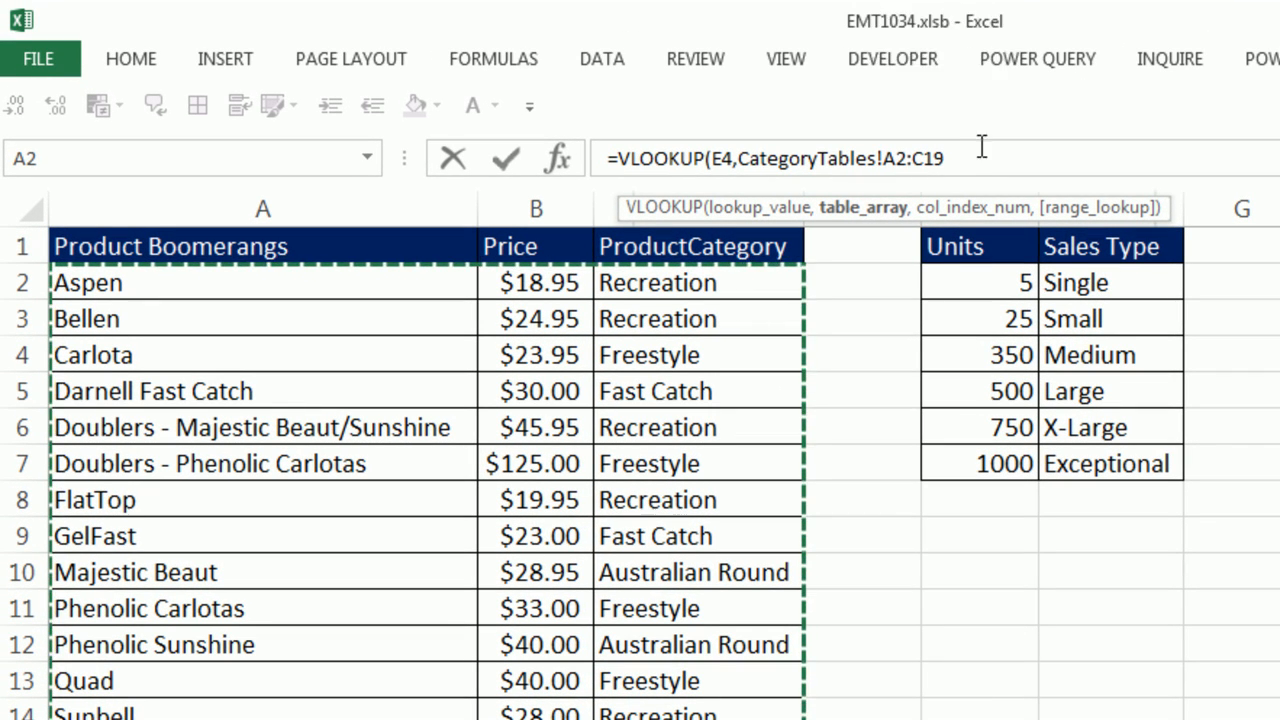
pyautogui.press('F4')
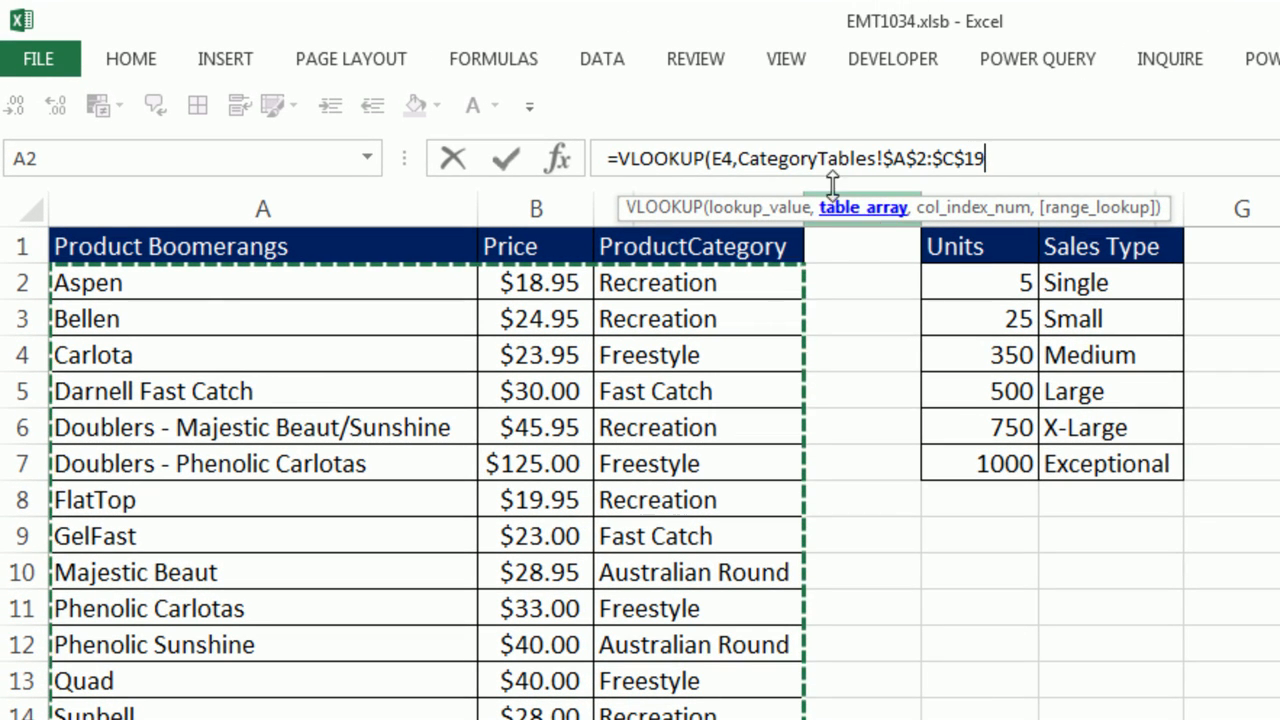
pyautogui.click(862, 212)
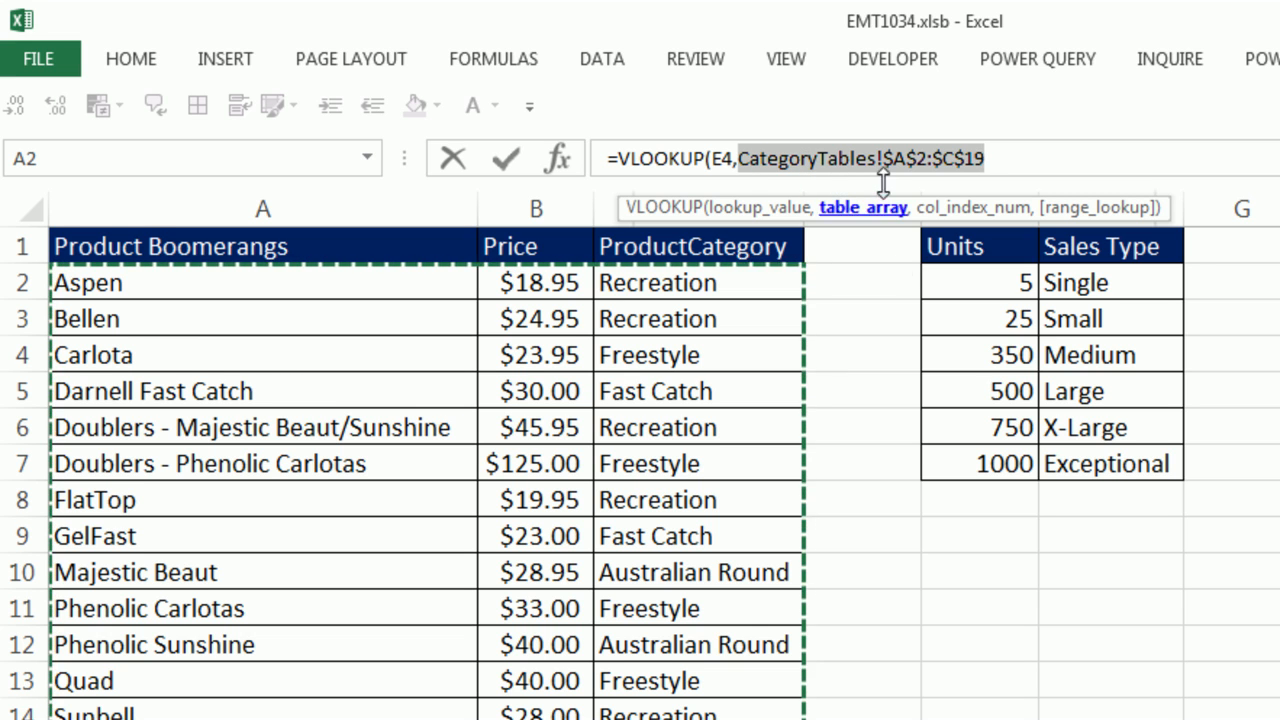
pyautogui.click(999, 161)
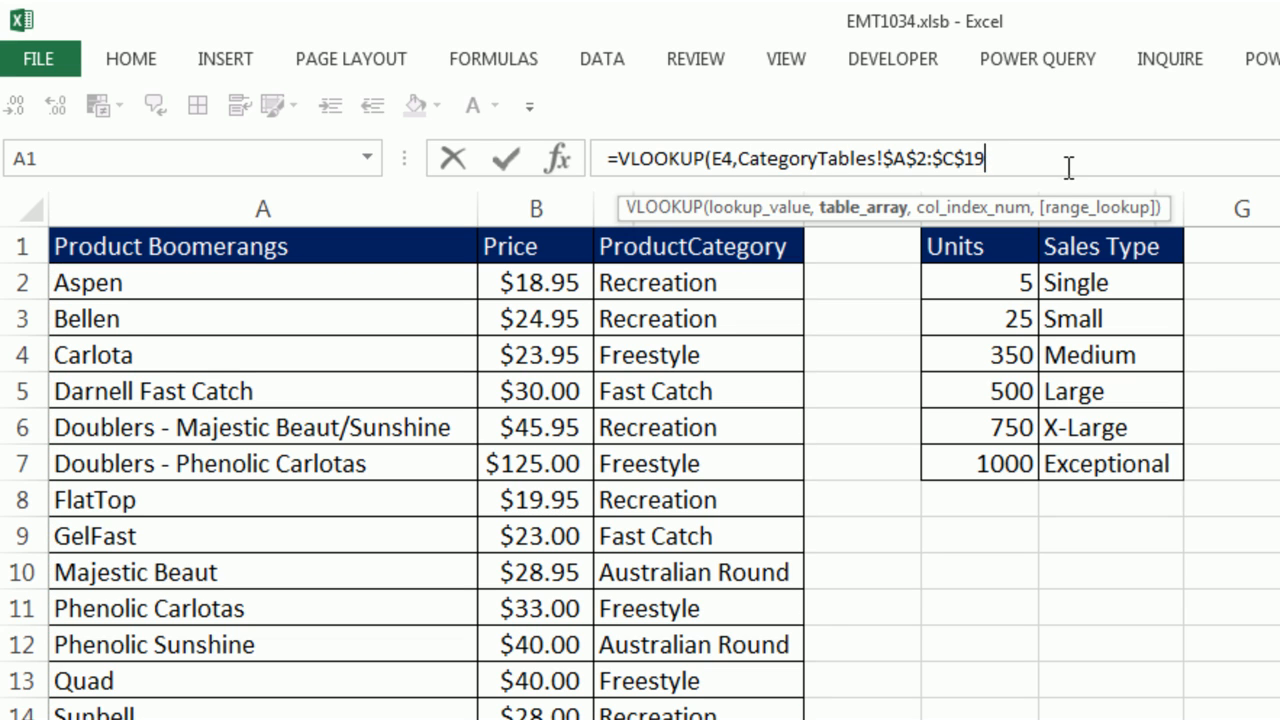
# - Complete the F4 VLOOKUP with column index 3 and exact match 0, enter it, and fill it down the ProductCategory column
pyautogui.write(',')
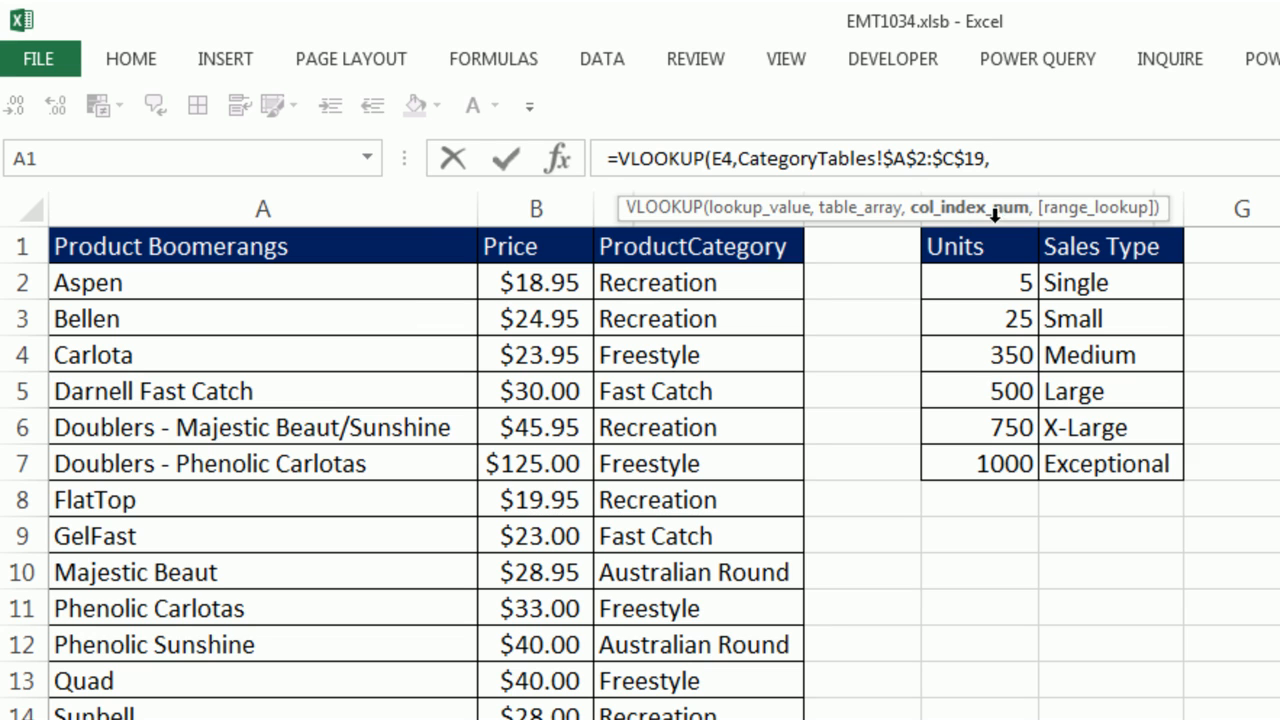
pyautogui.write('3')
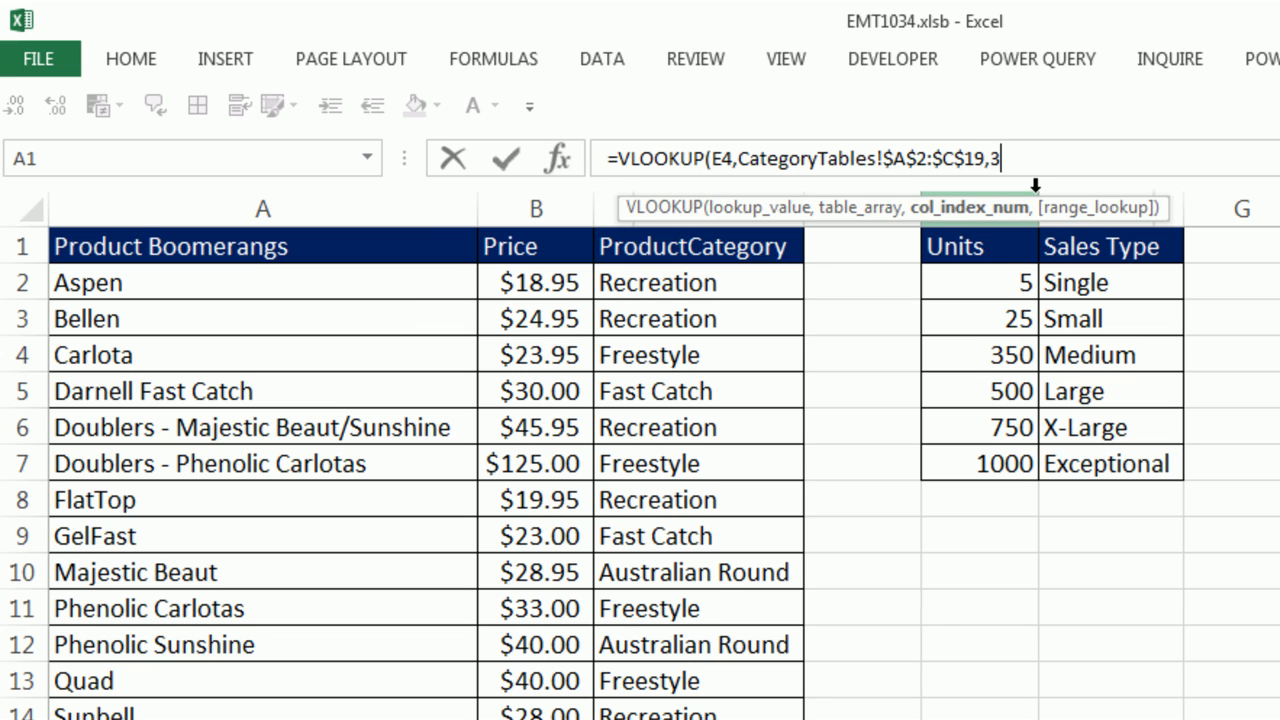
pyautogui.write(',')
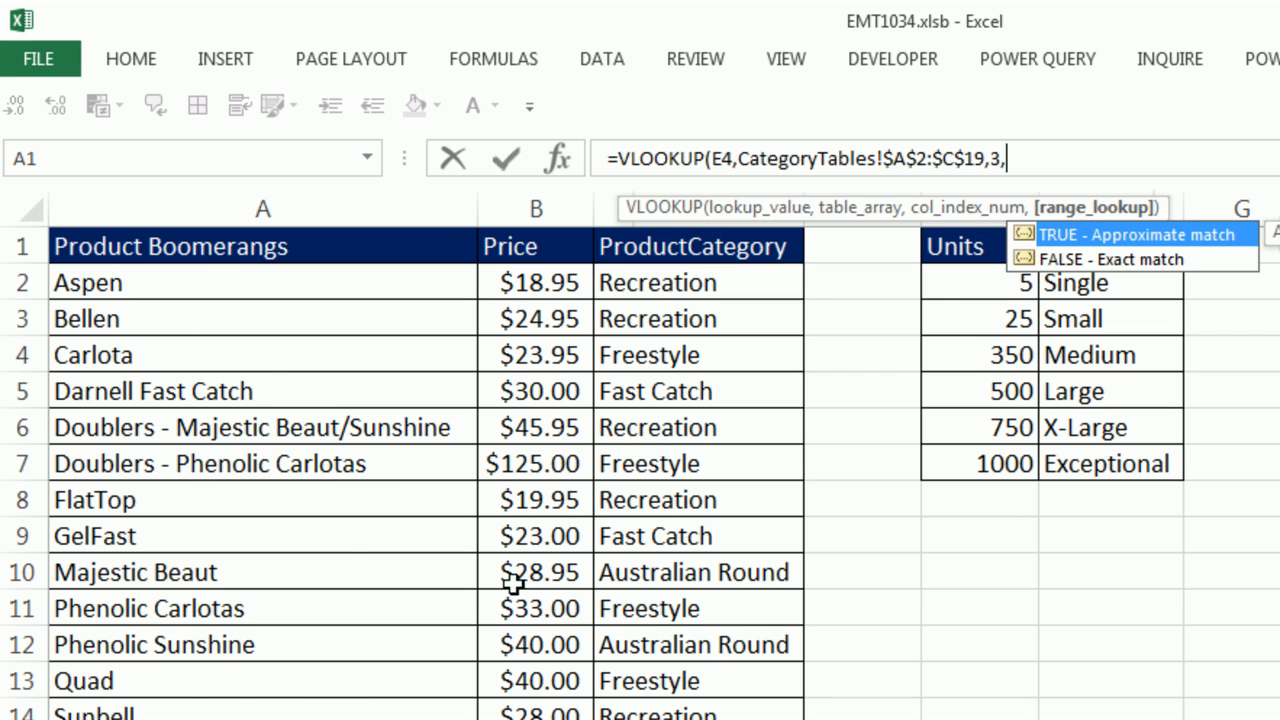
pyautogui.write('0')
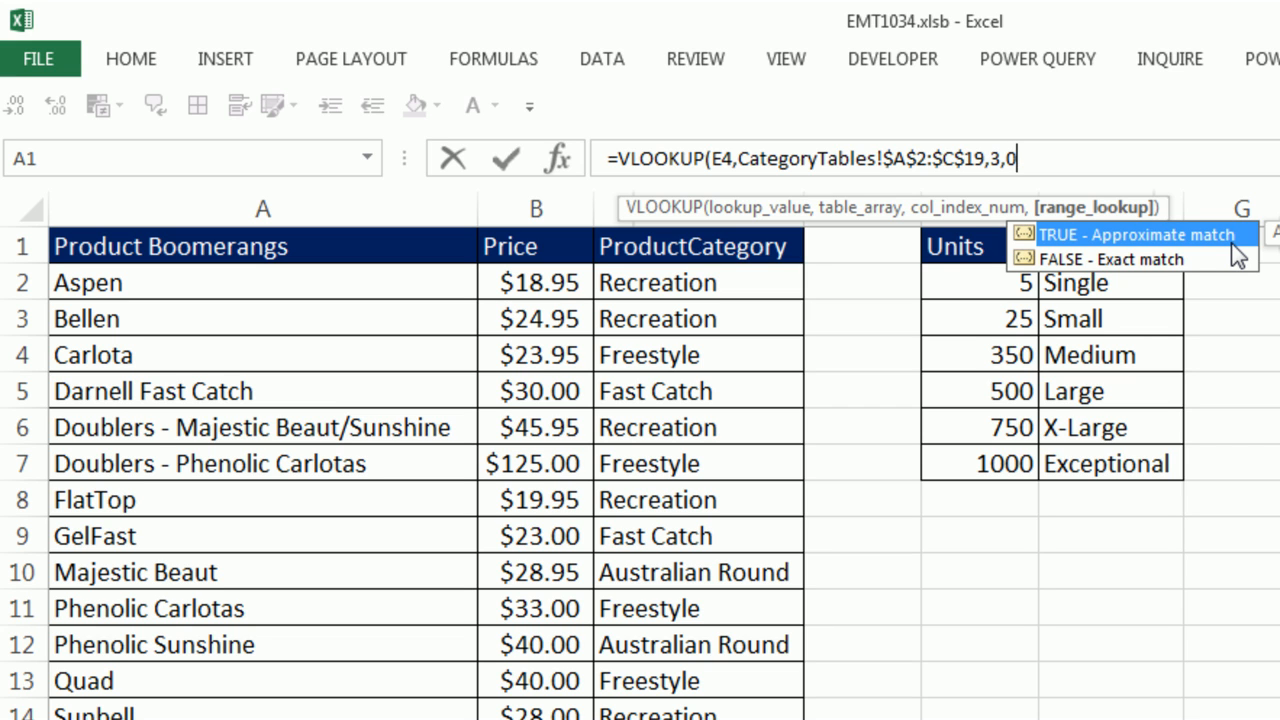
pyautogui.write(')')
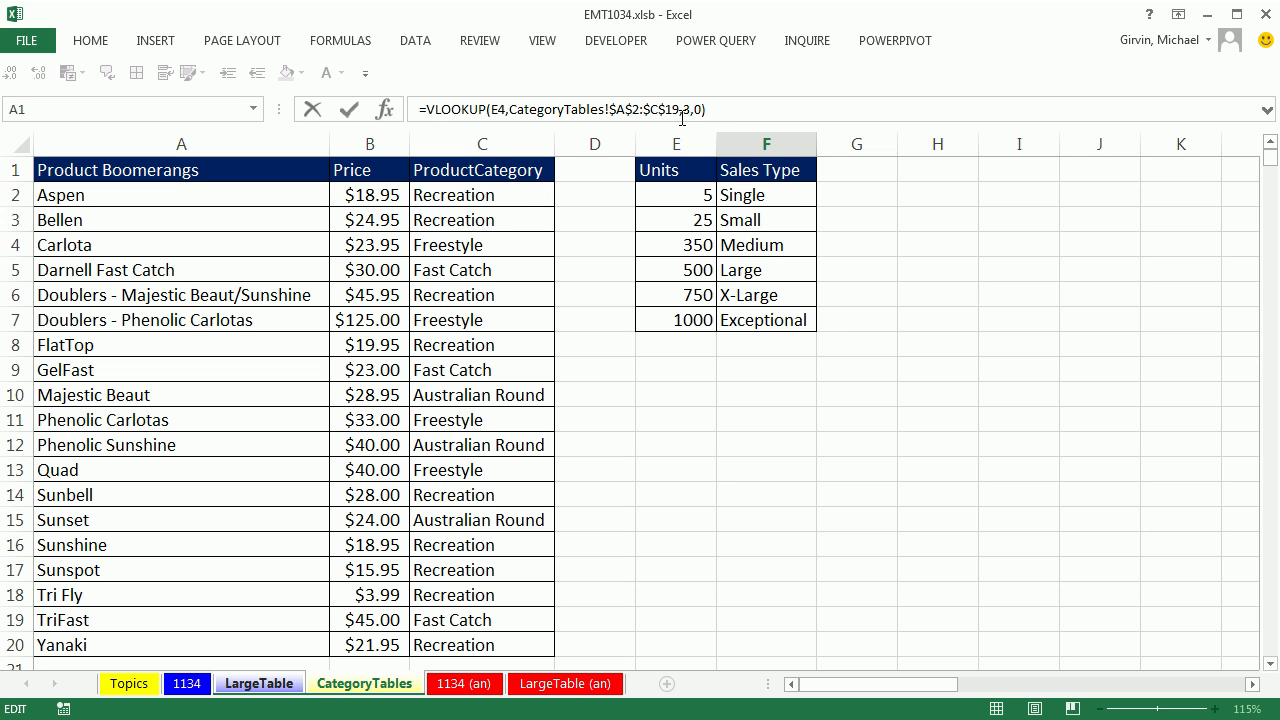
pyautogui.hotkey('ctrl', 'Return')
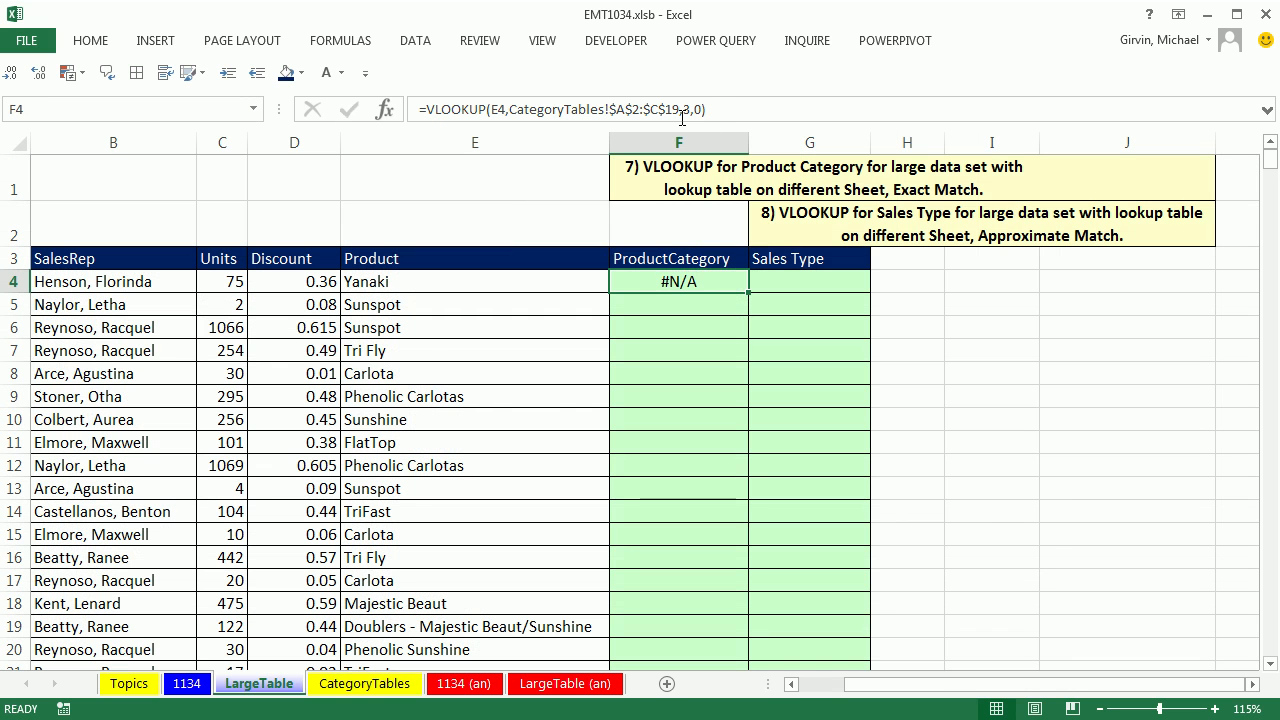
pyautogui.doubleClick(751, 295)
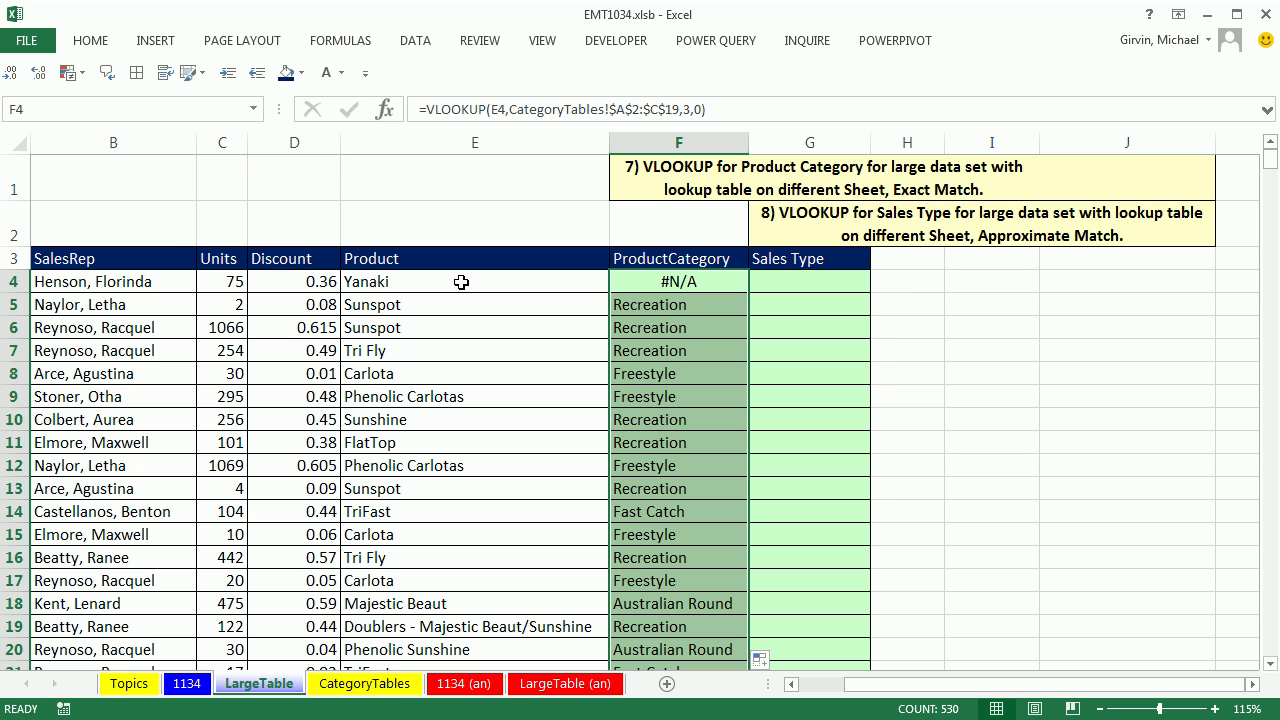
# - Review the filled ProductCategory column and compare the F4 table array with the full product table A2:C20 on the CategoryTables sheet
pyautogui.click(368, 687)
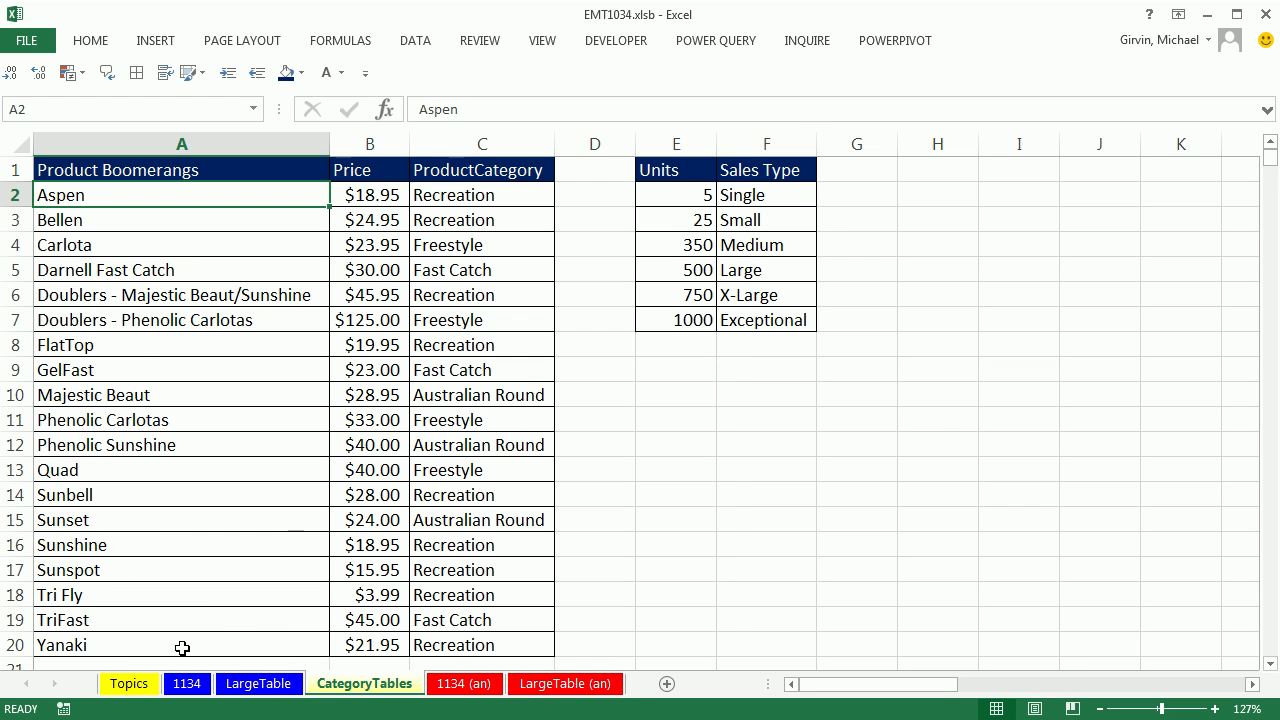
pyautogui.click(287, 683)
pyautogui.scroll(-3, 729, 306)
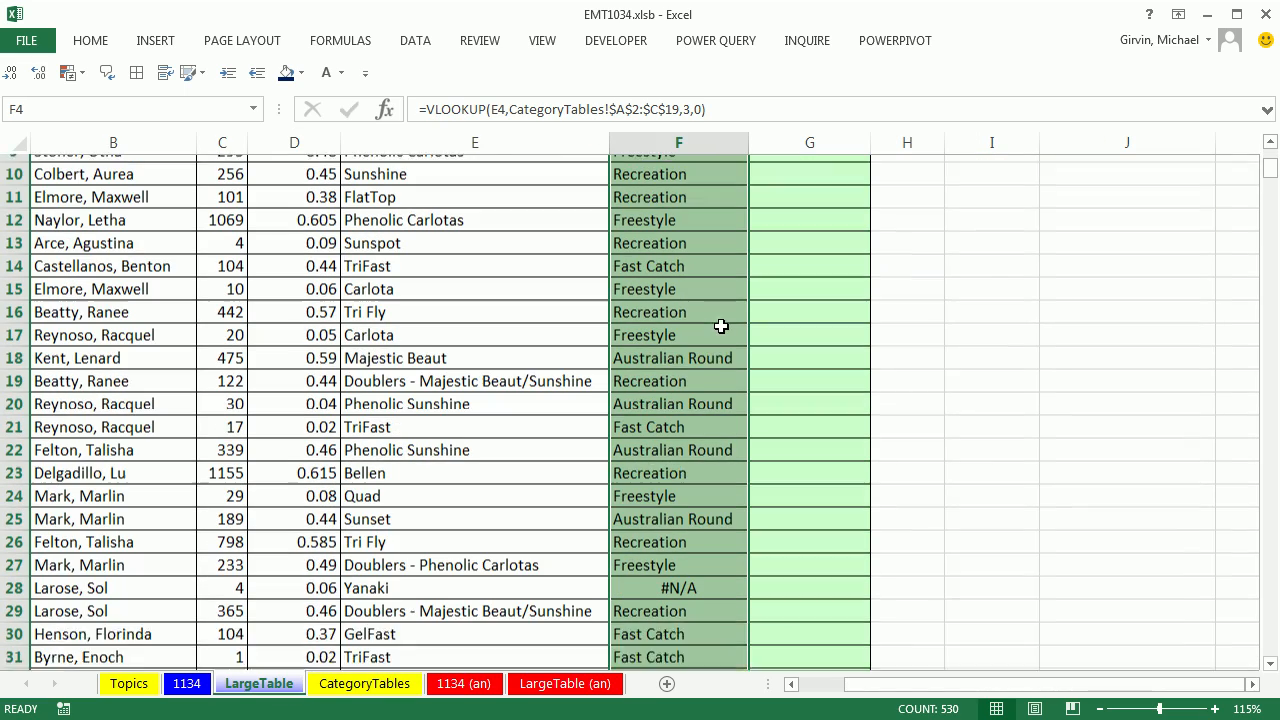
pyautogui.scroll(2, 707, 587)
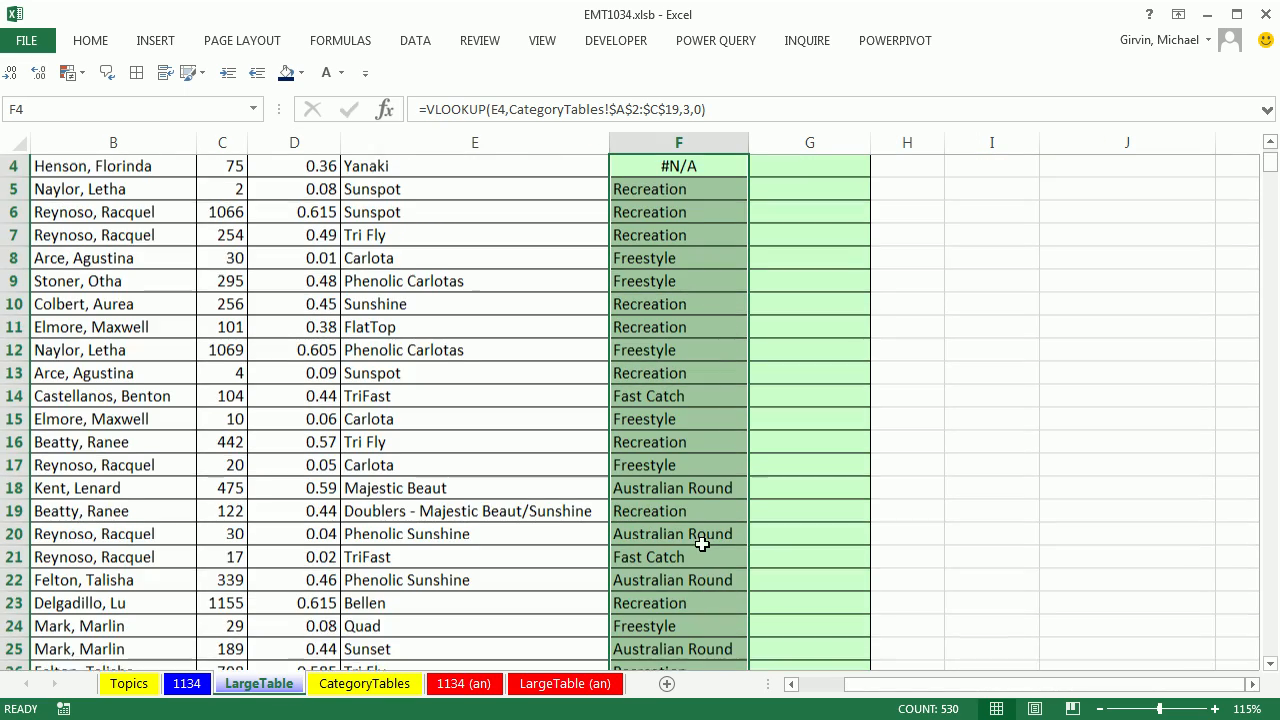
pyautogui.scroll(1, 682, 252)
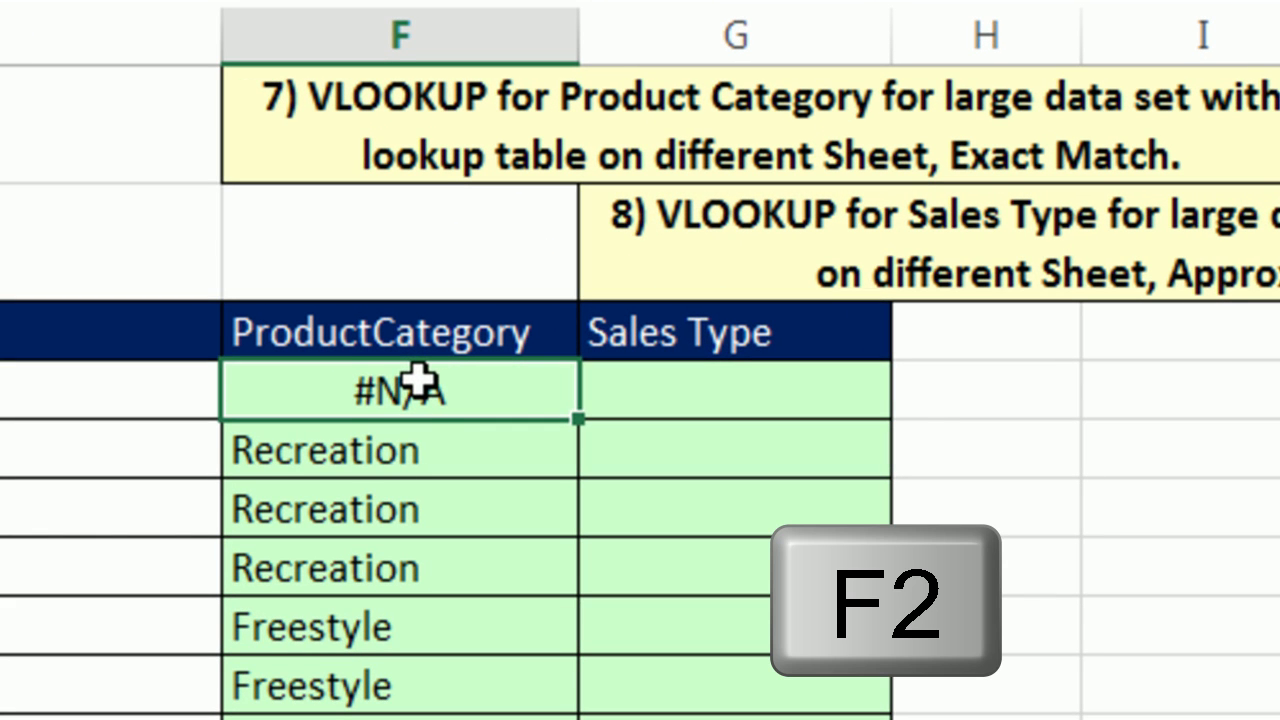
pyautogui.press('F2')
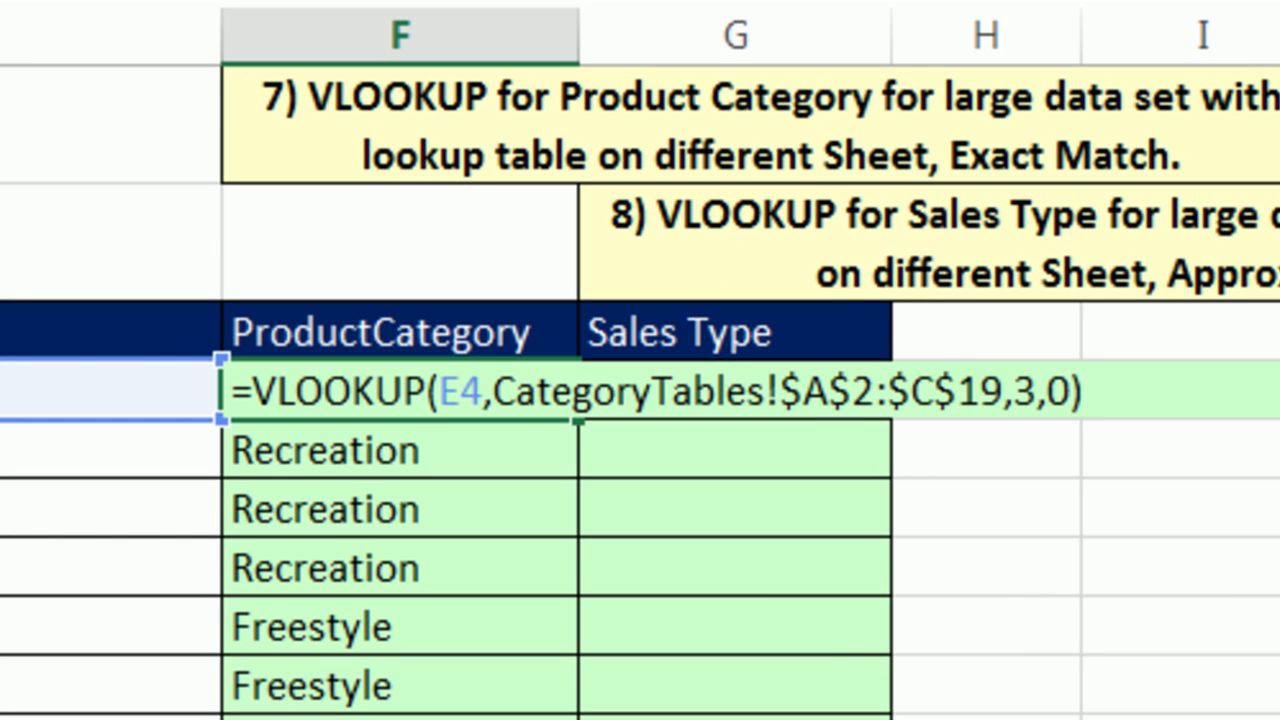
pyautogui.press('Escape')
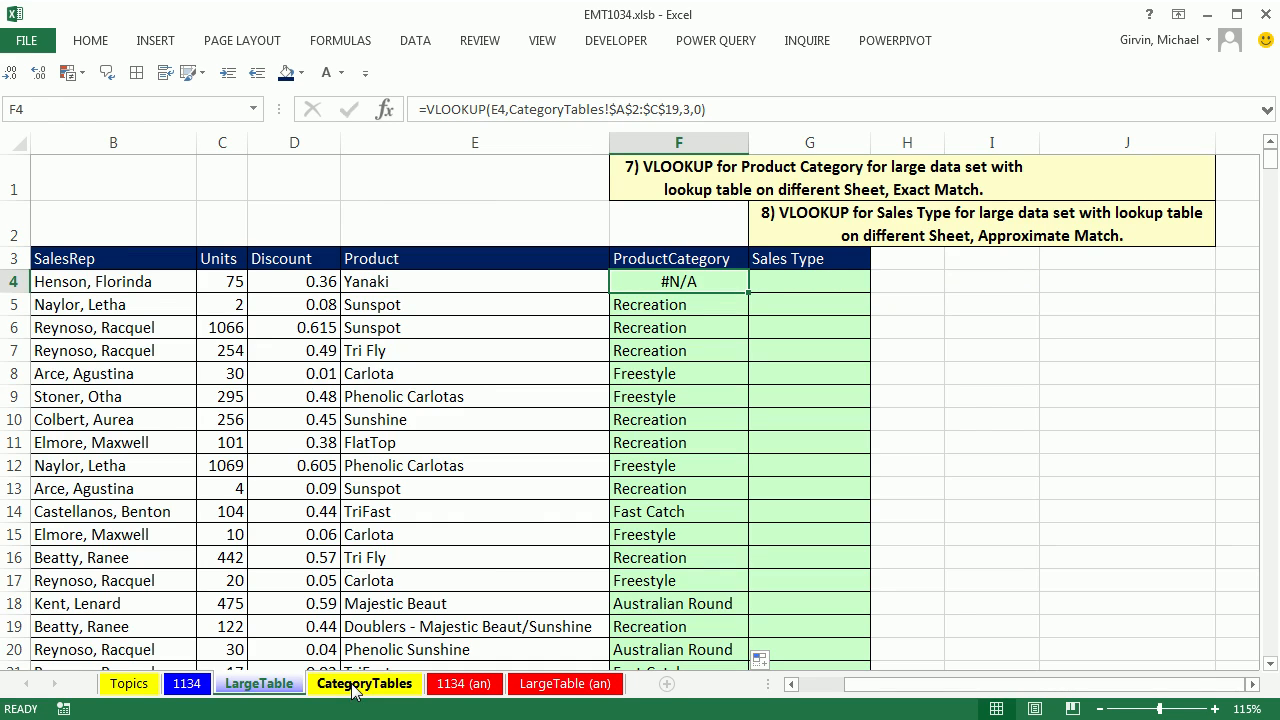
pyautogui.click(364, 683)
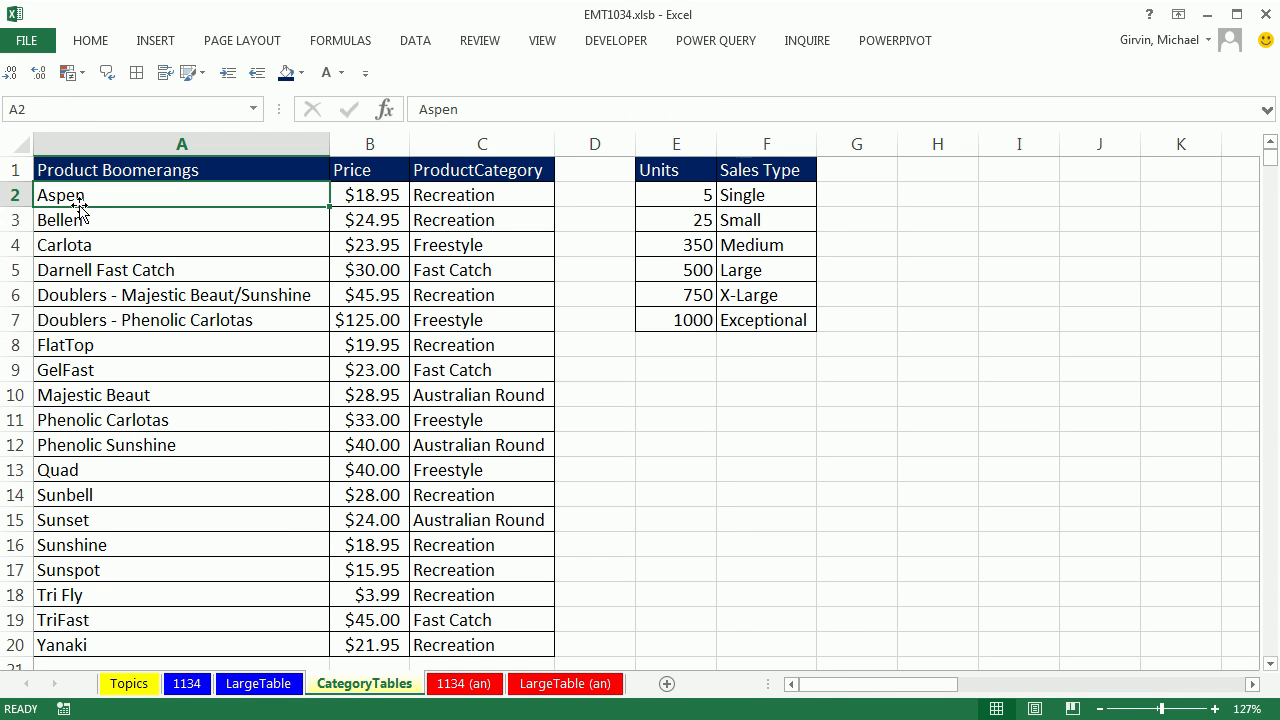
pyautogui.moveTo(82, 197); pyautogui.dragTo(489, 642)
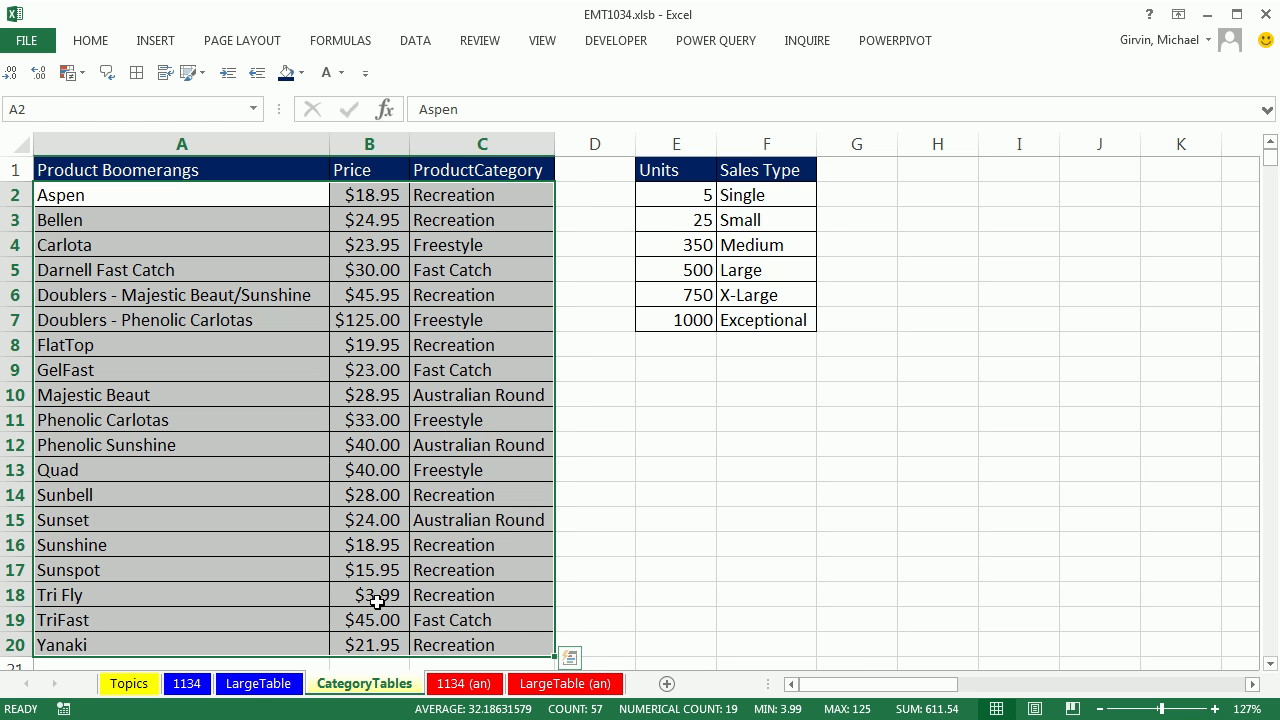
pyautogui.click(277, 687)
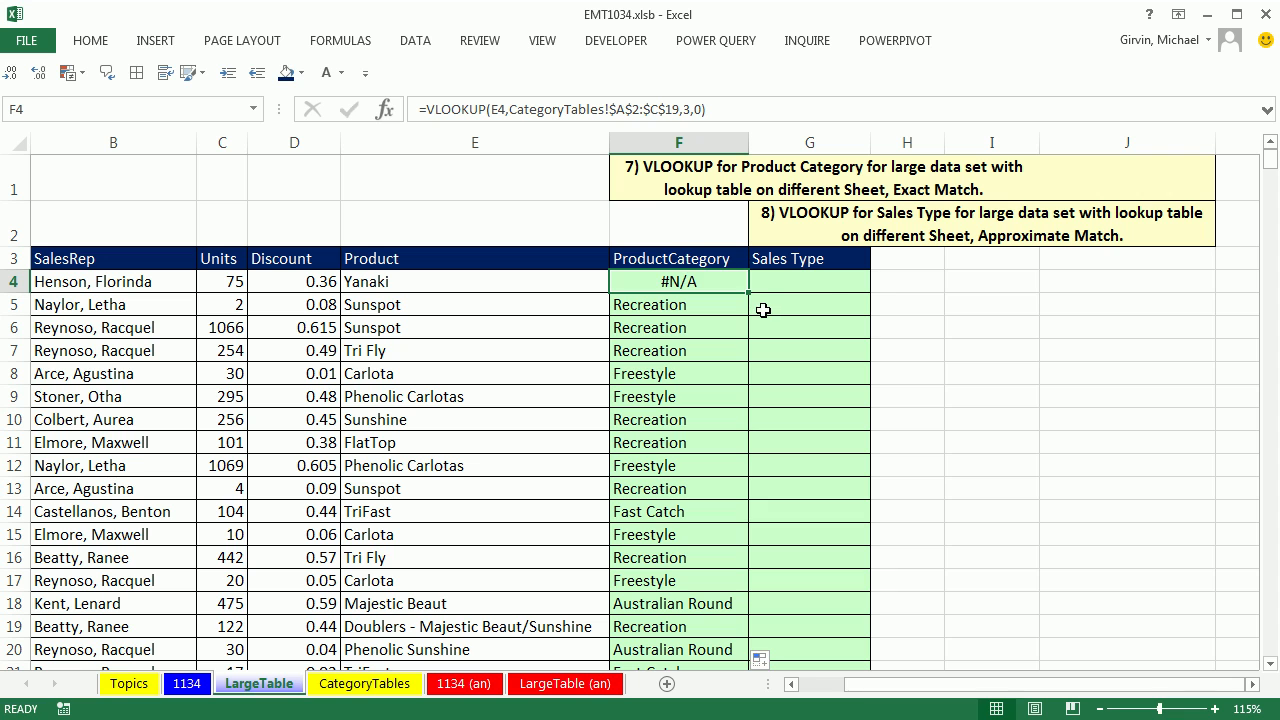
# - Change the end of the F4 table array to $C$20, fill the formula down the ProductCategory column, and check the last row
pyautogui.press('F2')
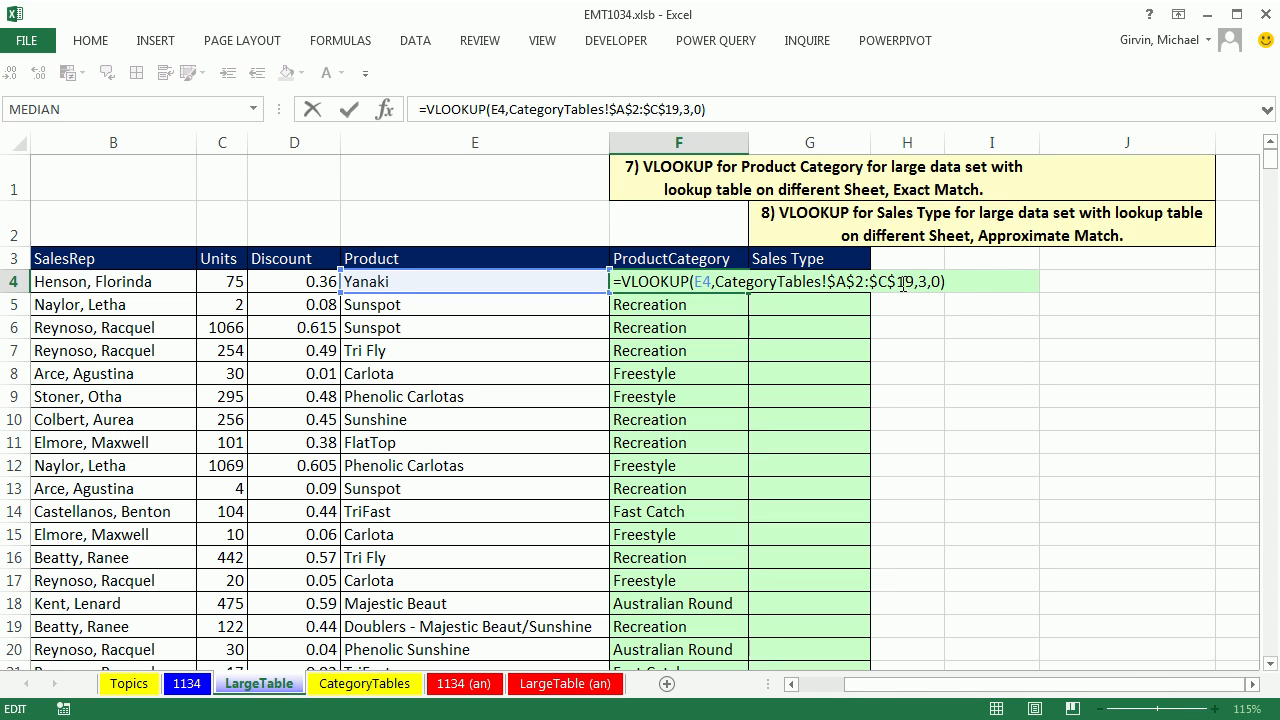
pyautogui.write('20')
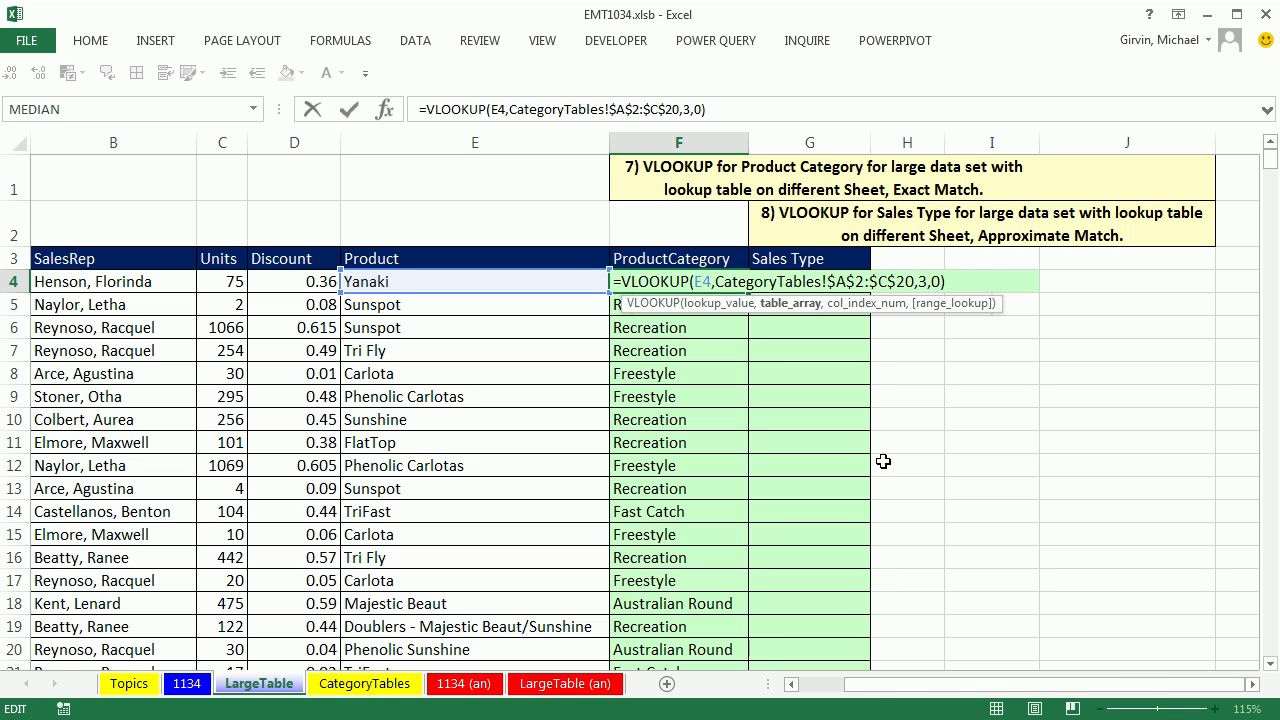
pyautogui.hotkey('ctrl', 'Return')
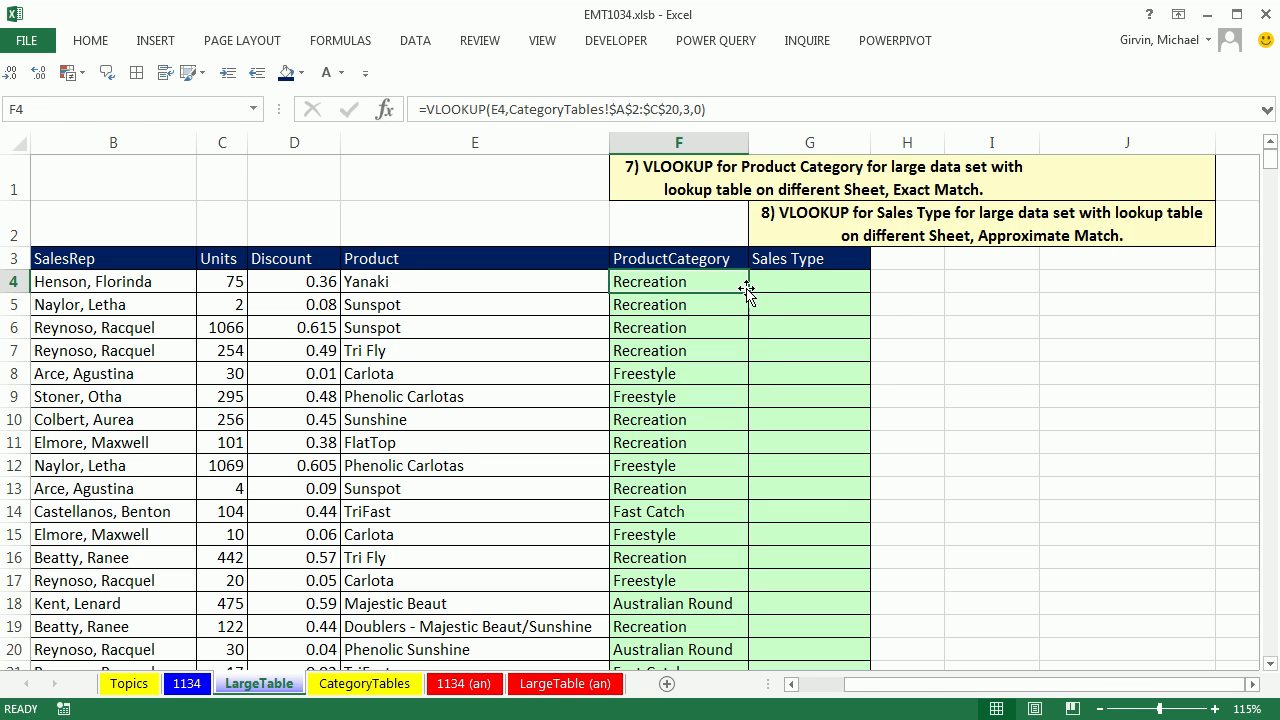
pyautogui.doubleClick(751, 292)
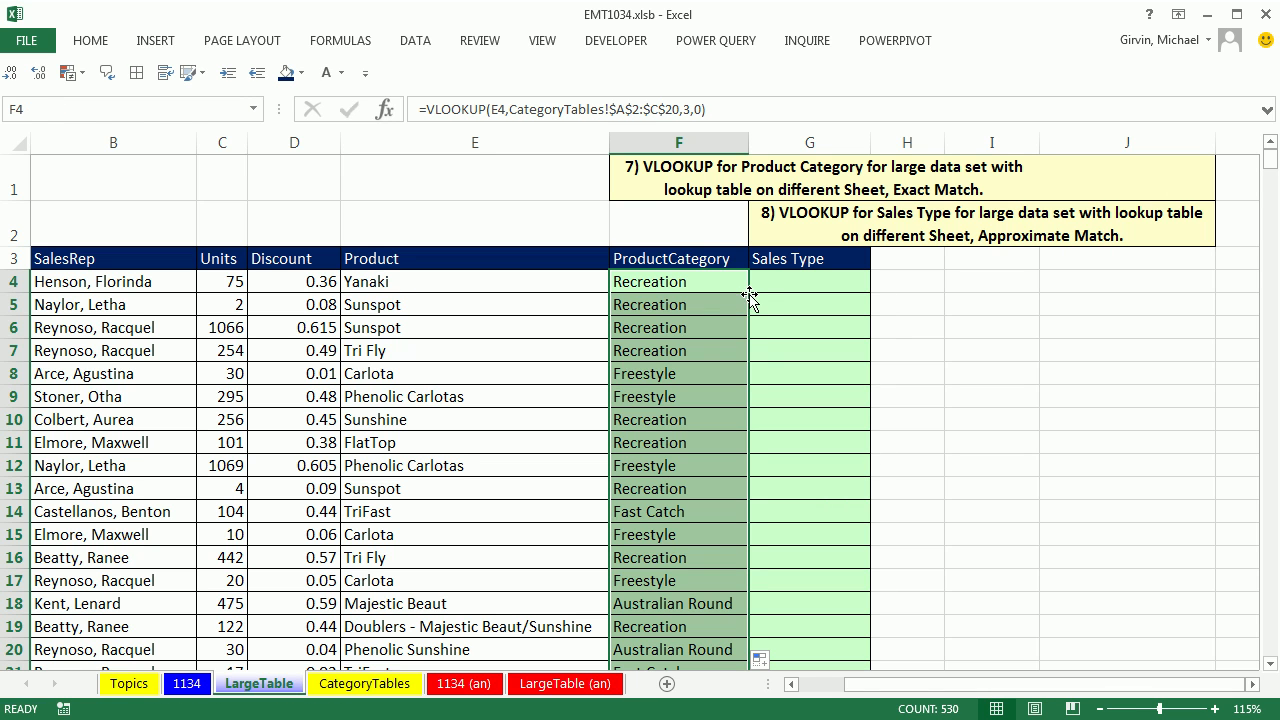
pyautogui.click(711, 290)
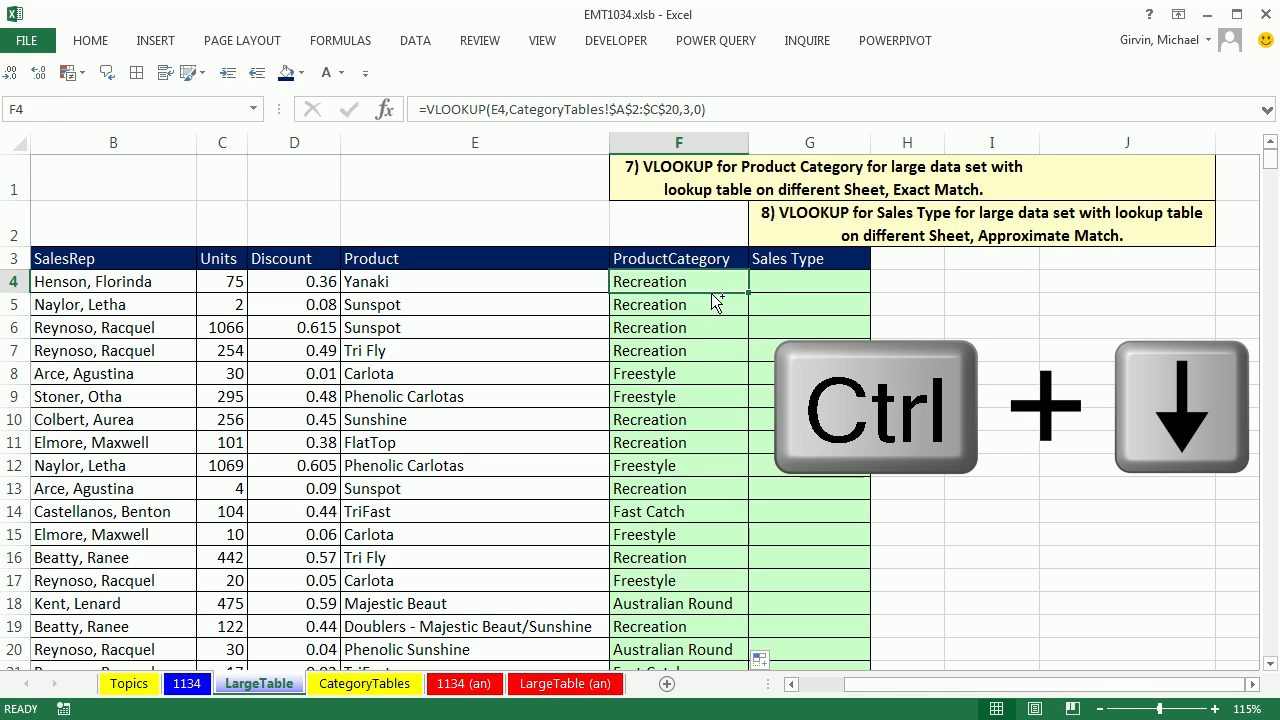
pyautogui.hotkey('ctrl', 'Down')
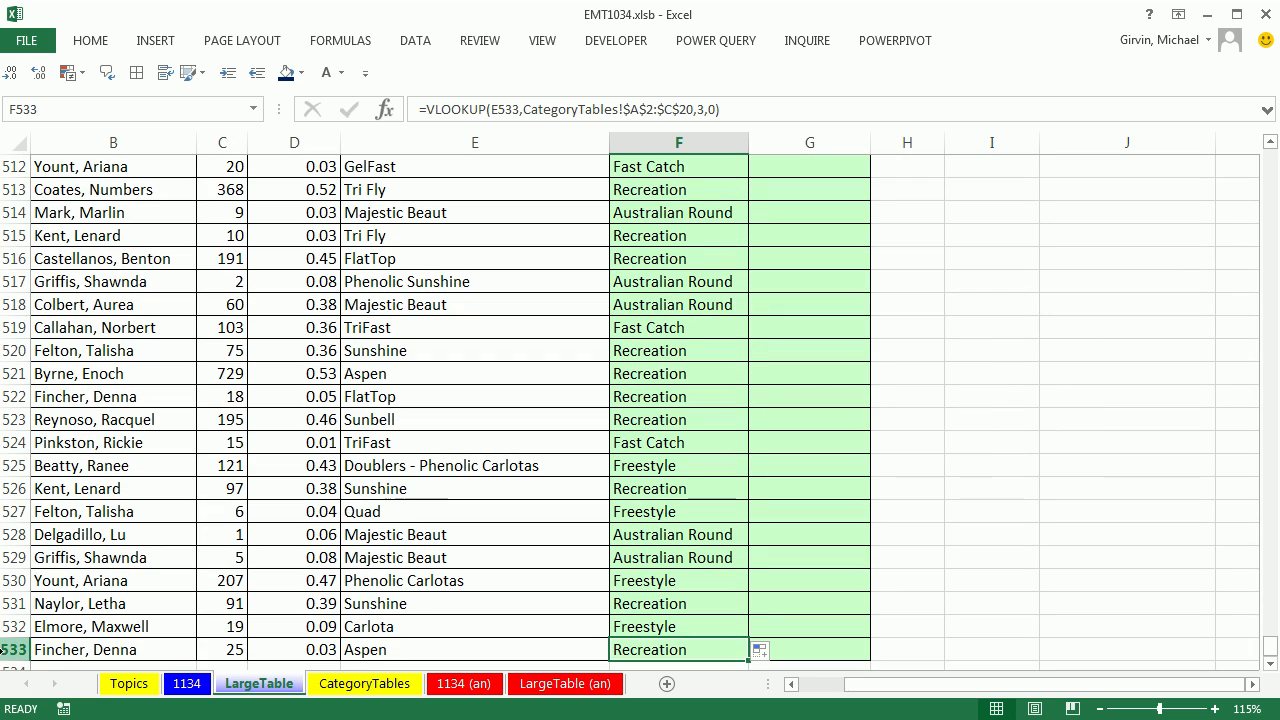
# - Undo the table array edit and its fill in the ProductCategory column, and return to the first data rows
pyautogui.scroll(7, 676, 557)
pyautogui.hotkey('ctrl', 'z')
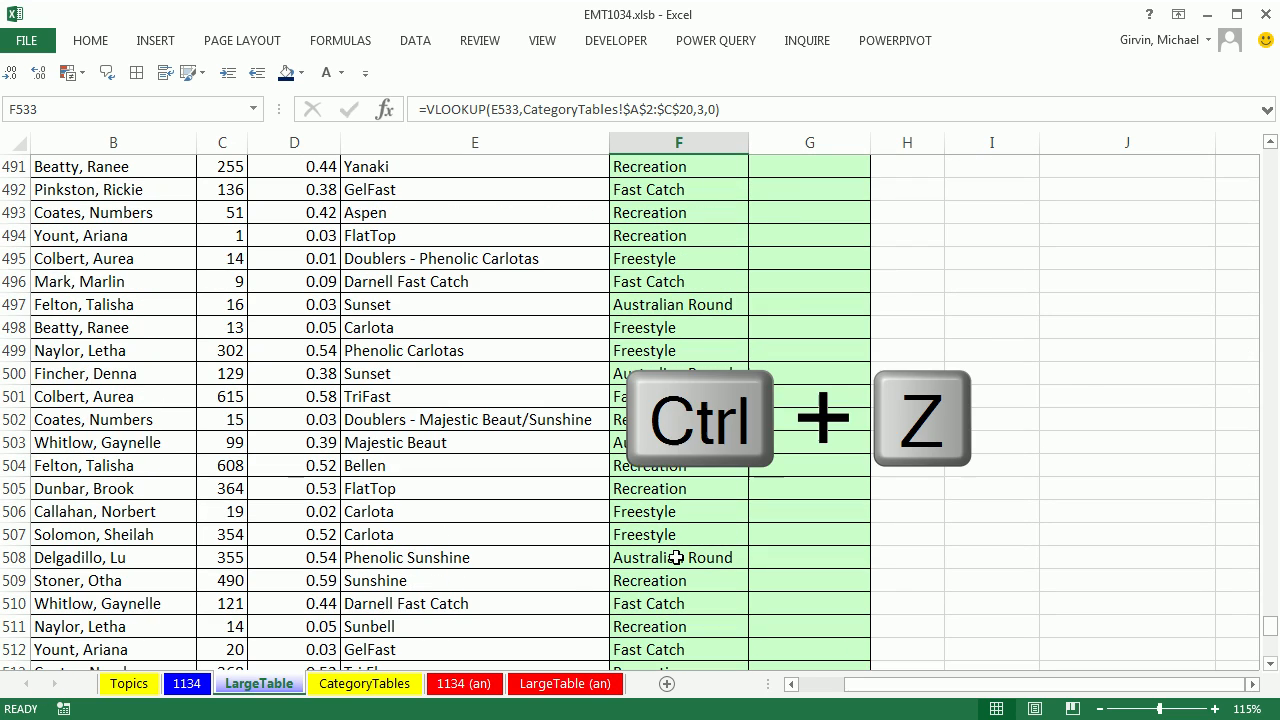
pyautogui.scroll(1, 676, 557)
# - Replace the F4 VLOOKUP table array with the absolute range $A$2:$C$20 on CategoryTables and fill the formula down the ProductCategory column
pyautogui.doubleClick(729, 281)
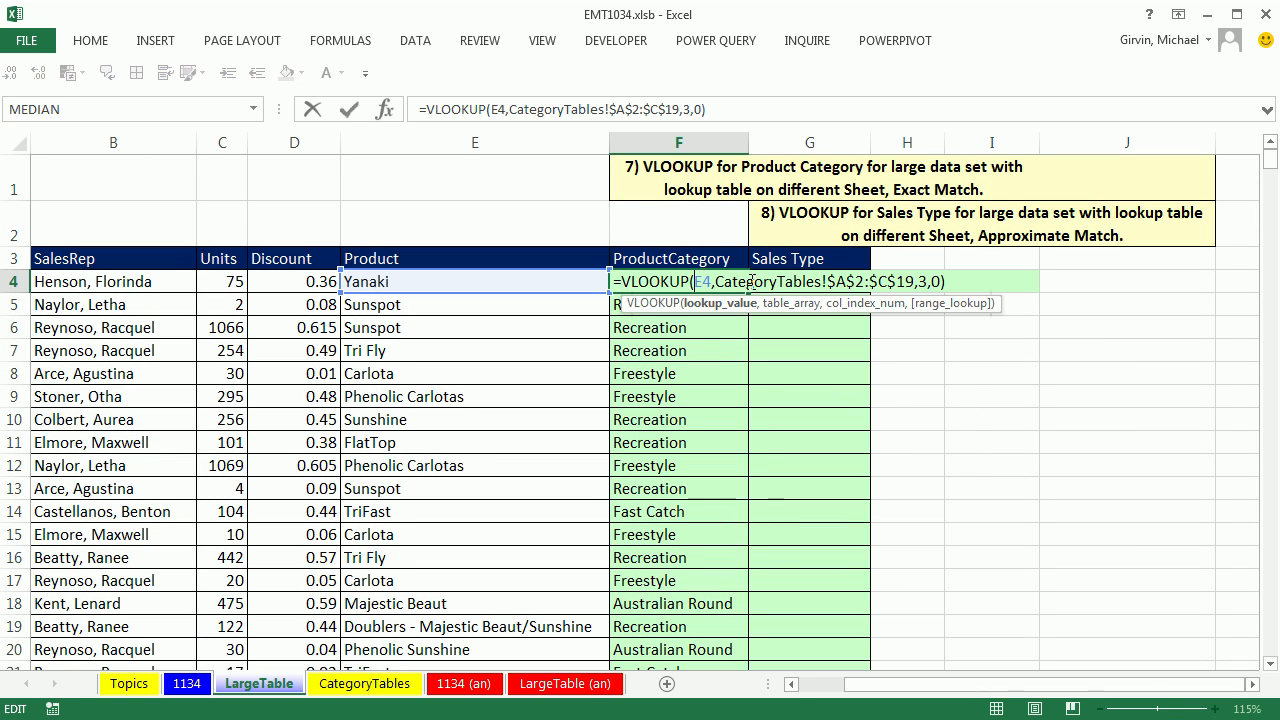
pyautogui.click(781, 313)
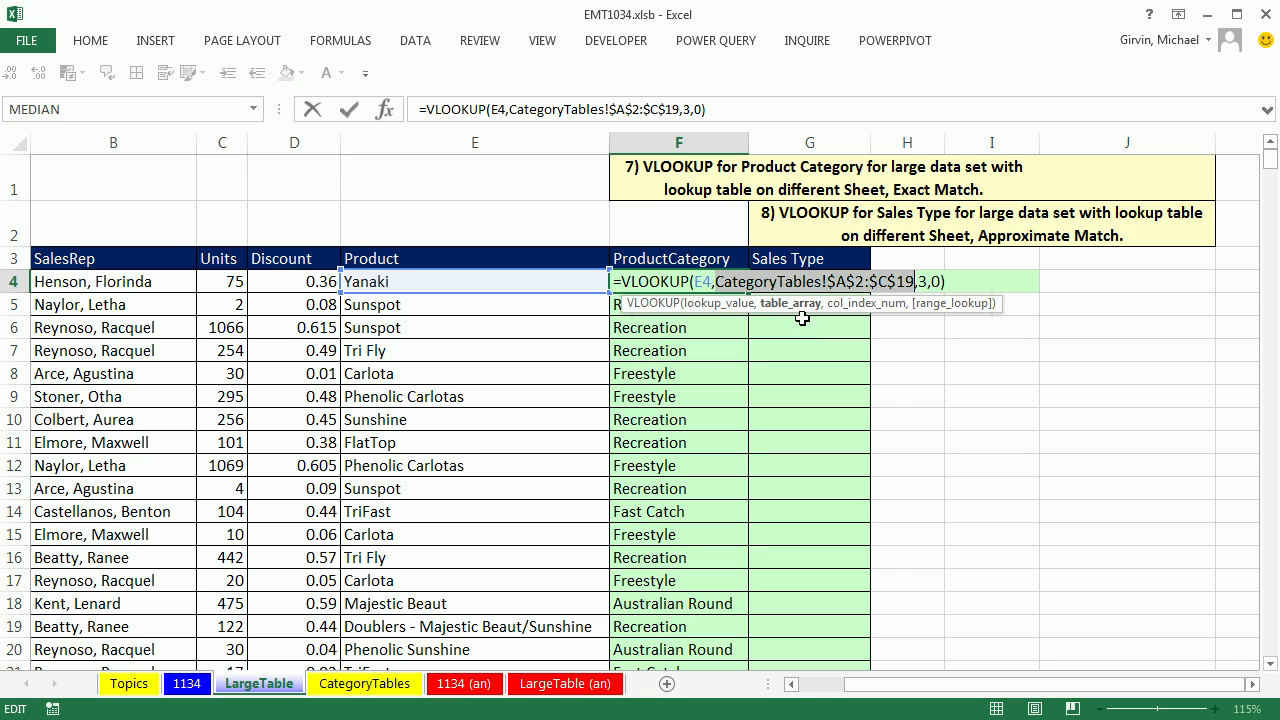
pyautogui.press('Delete')
pyautogui.click(388, 690)
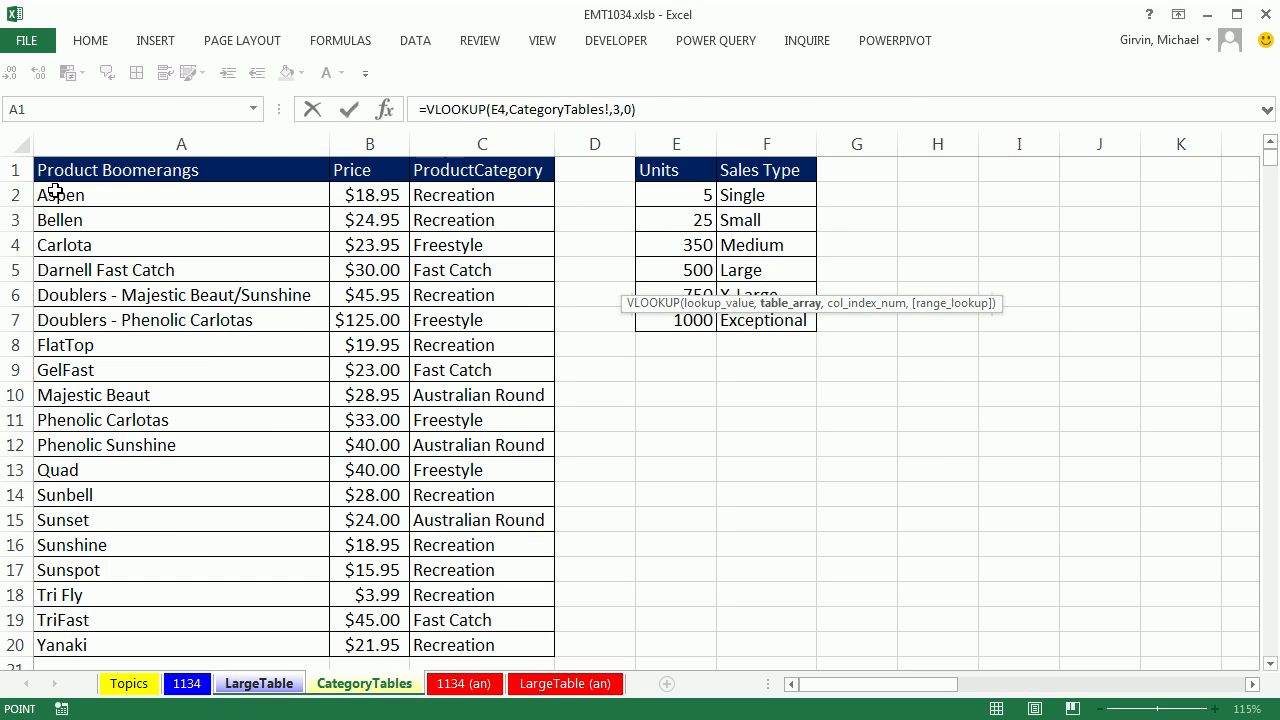
pyautogui.click(171, 196)
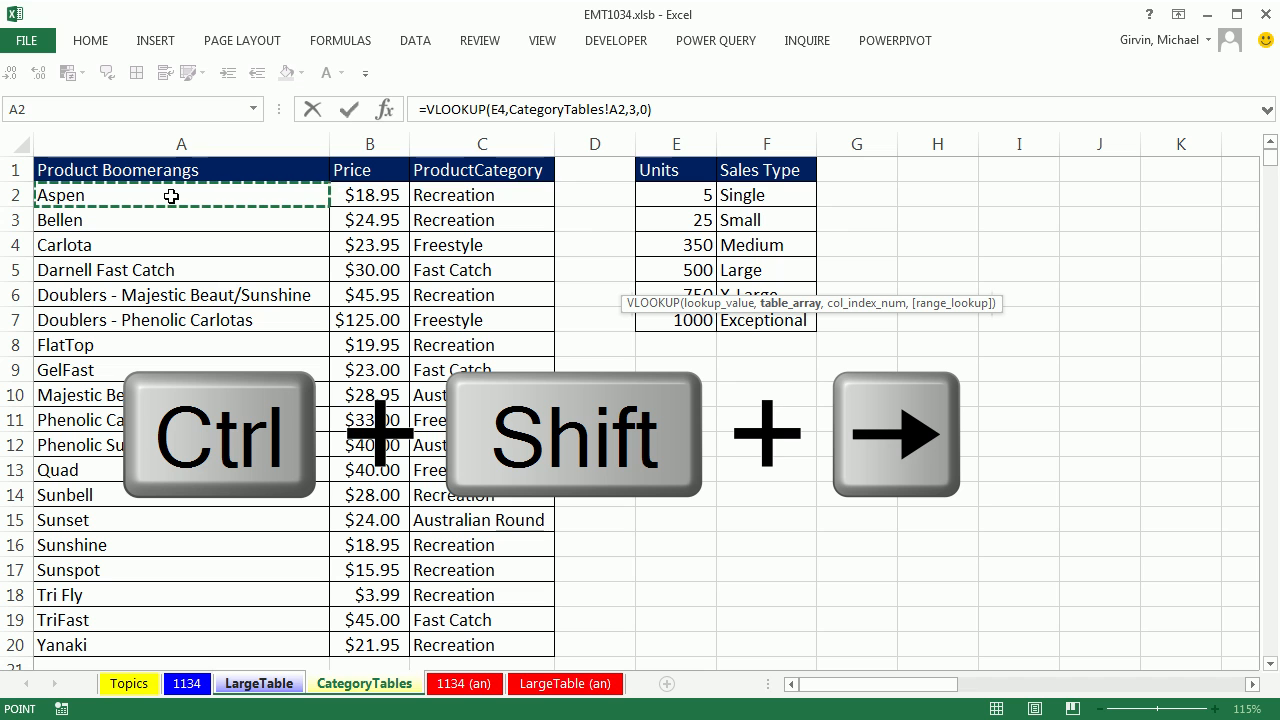
pyautogui.hotkey('ctrl', 'shift', 'Right')
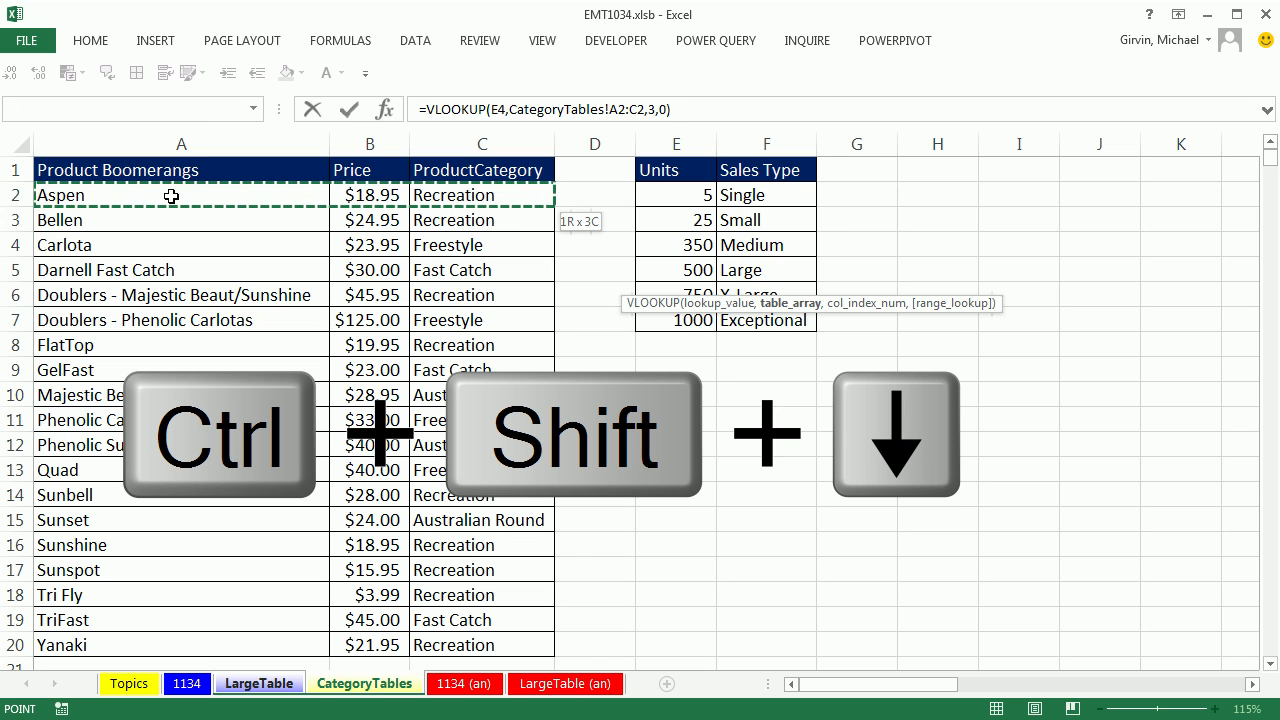
pyautogui.hotkey('ctrl', 'shift', 'Down')
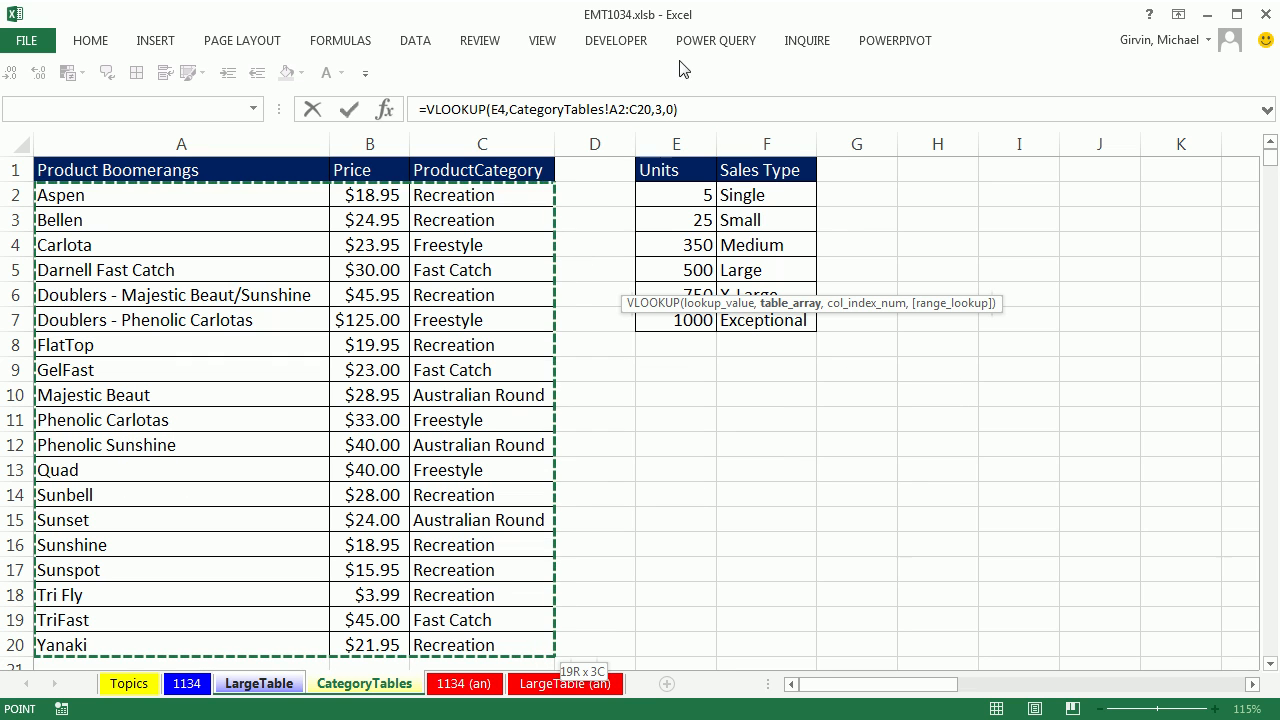
pyautogui.press('F4')
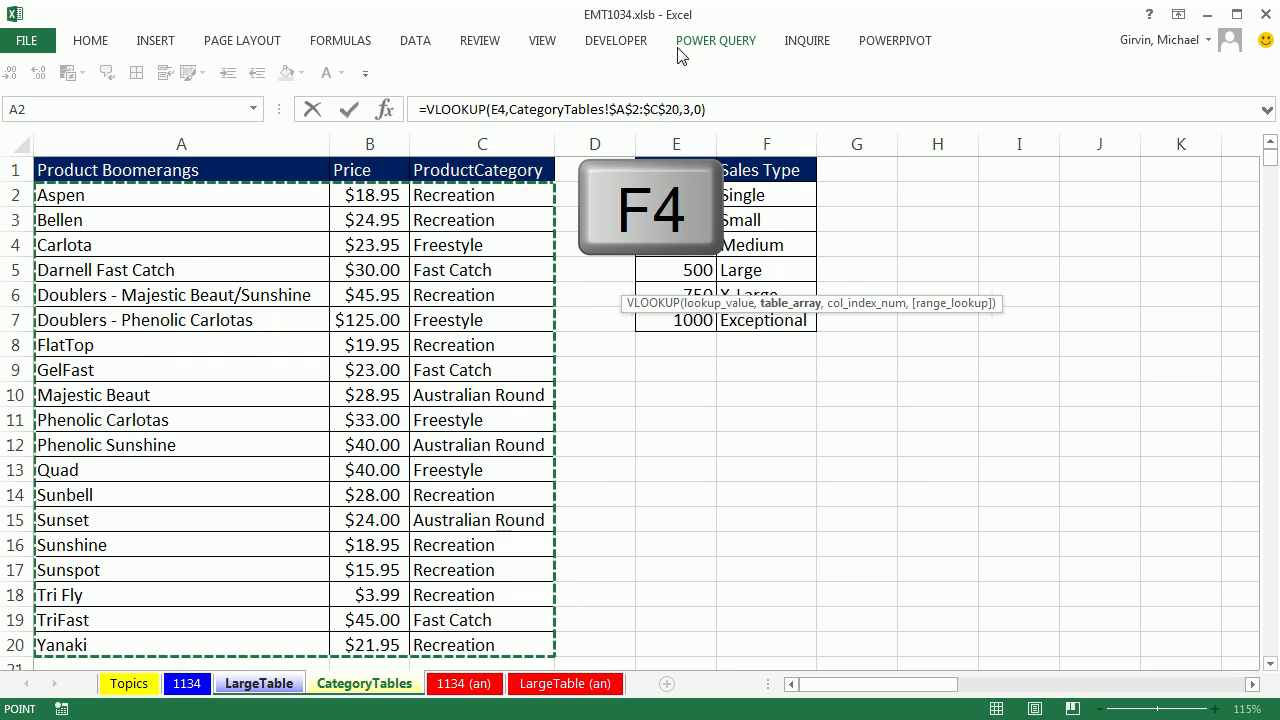
pyautogui.hotkey('ctrl', 'Return')
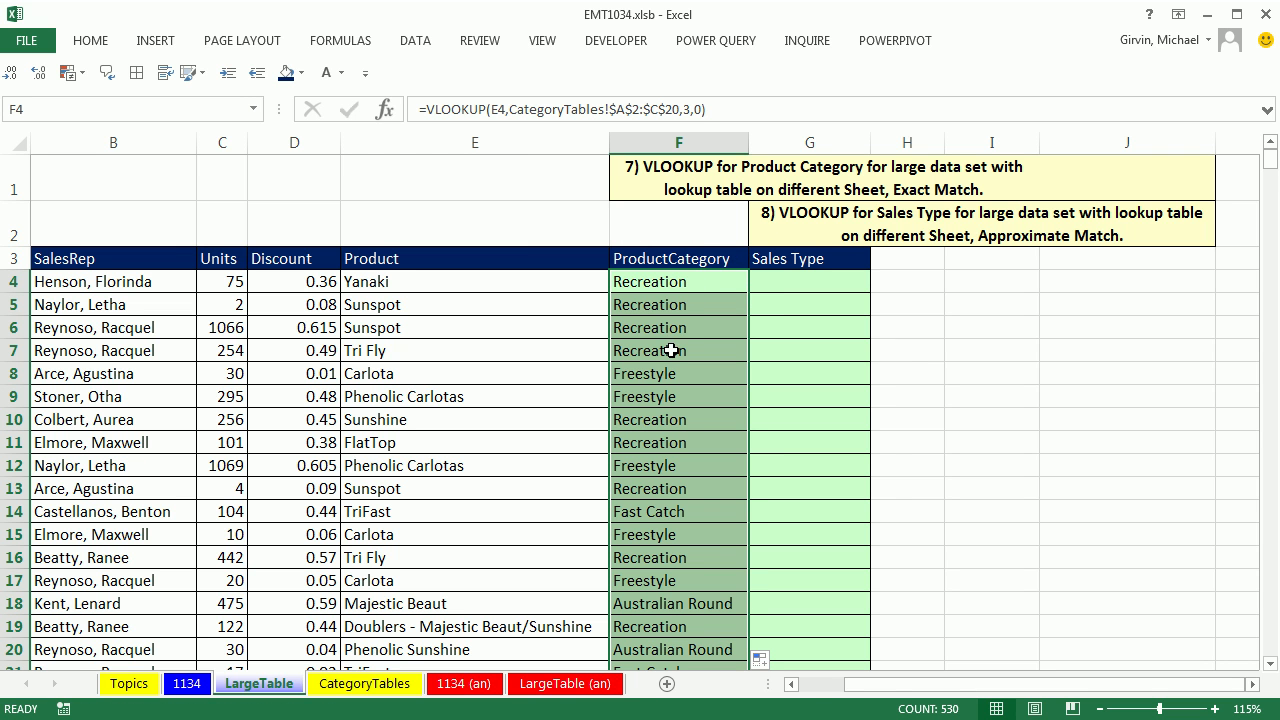
# - Check the VLOOKUP formula in the last ProductCategory row, F533, and return to the first data rows
pyautogui.hotkey('ctrl', 'Down')
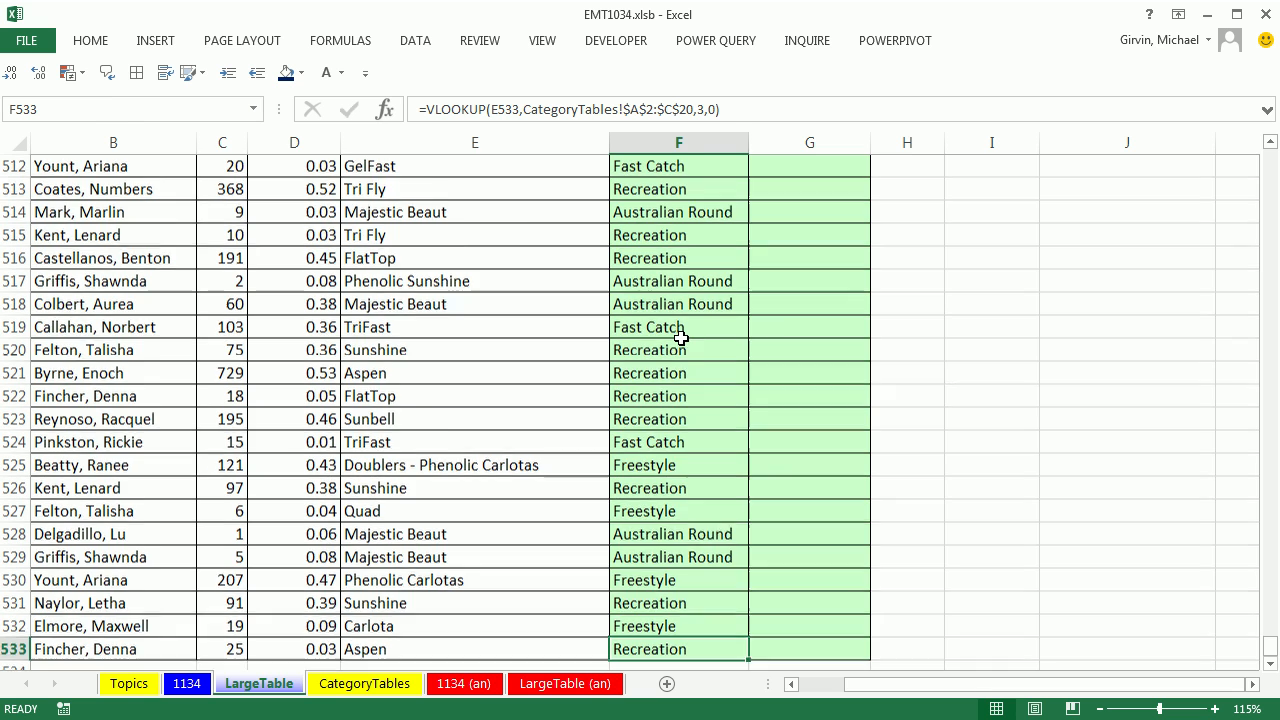
pyautogui.scroll(-5, 683, 340)
pyautogui.press('F2')
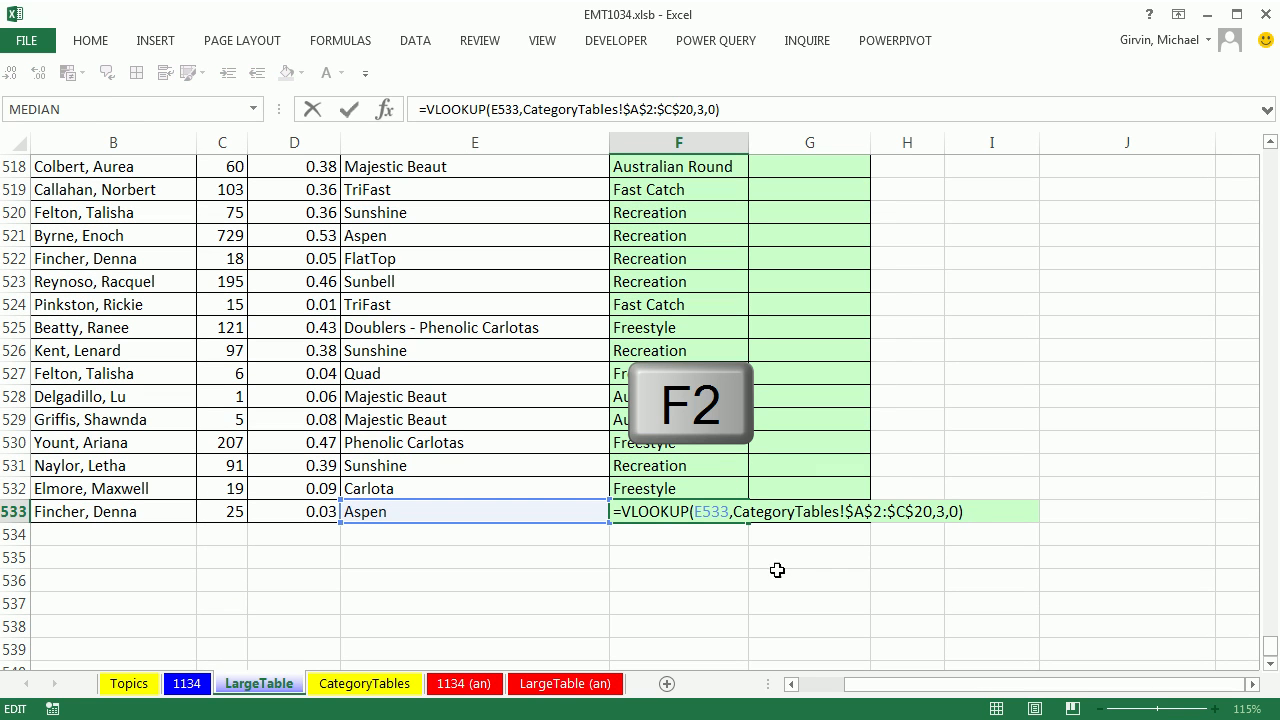
pyautogui.press('Escape')
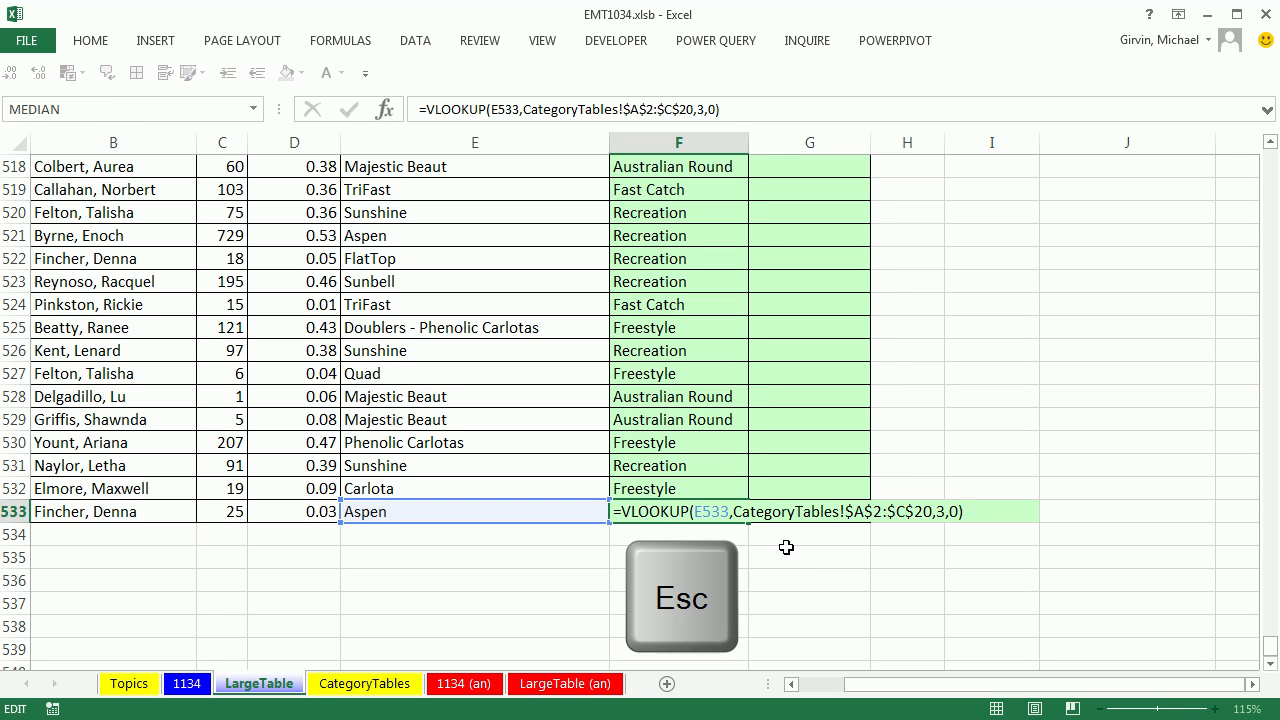
pyautogui.hotkey('ctrl', 'Up')
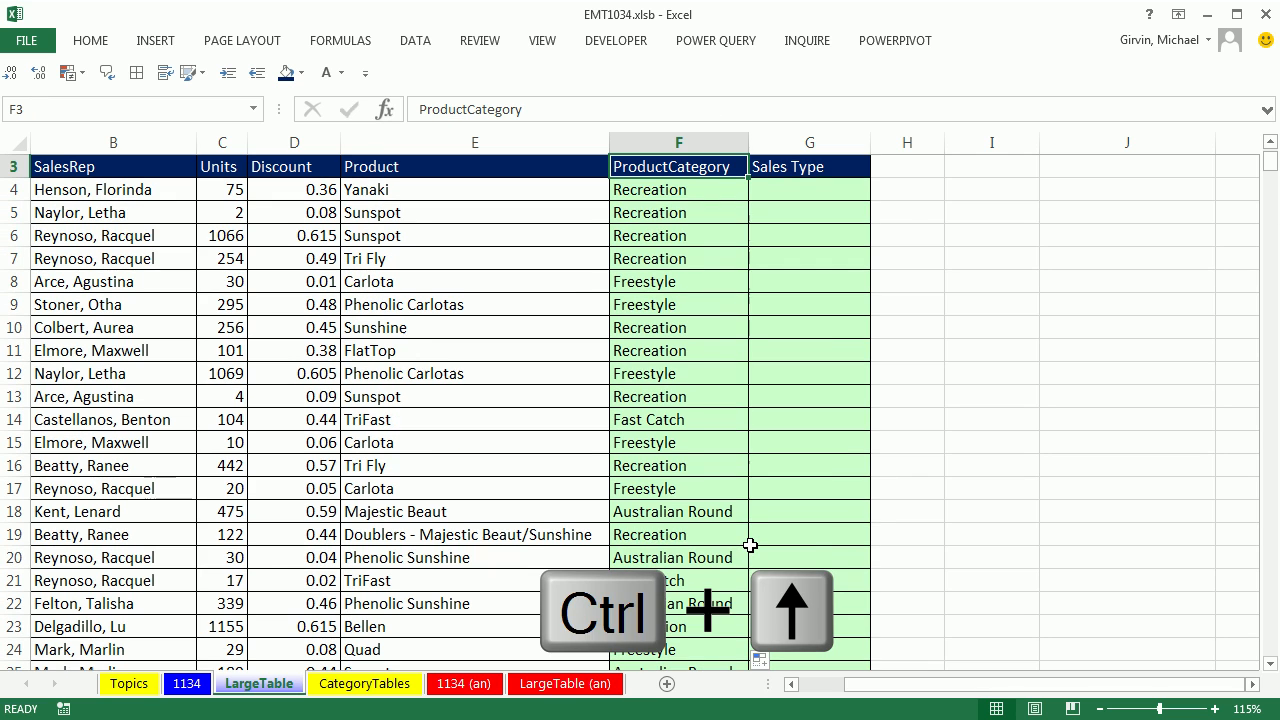
pyautogui.scroll(1, 777, 580)
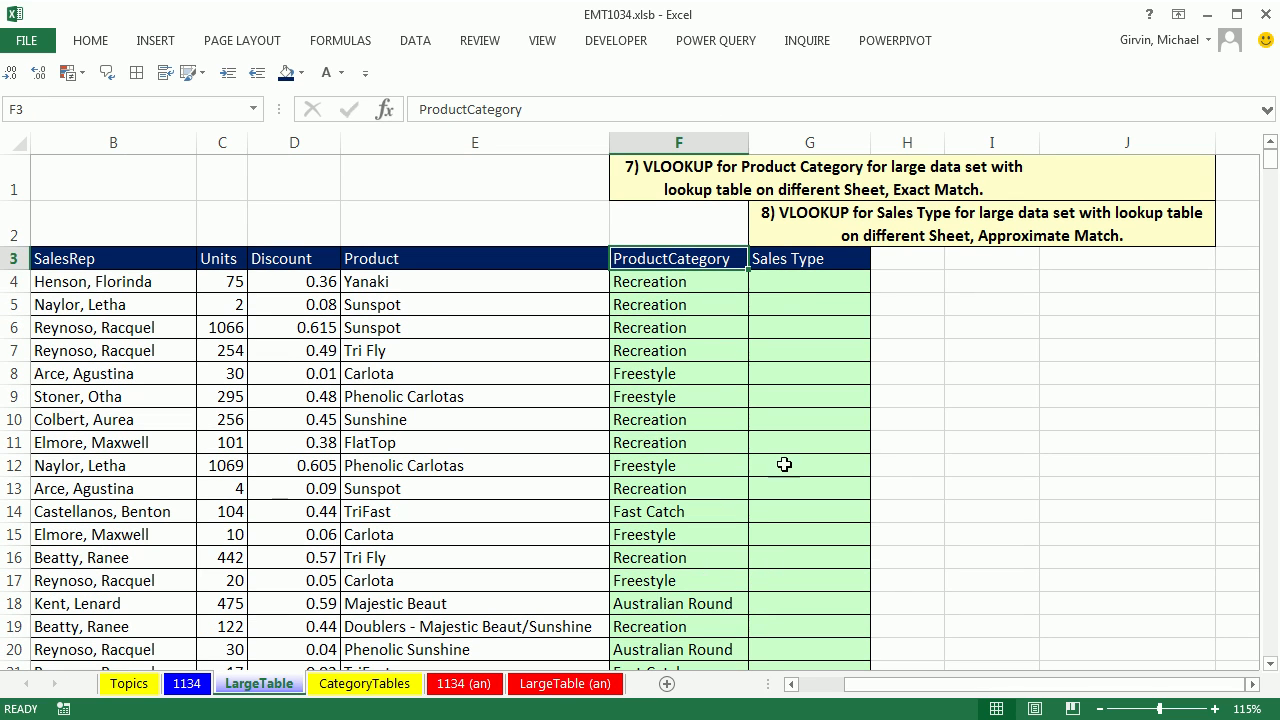
# - Start a VLOOKUP in the first Sales Type cell, G4, with the Units cell C4 as lookup value
pyautogui.click(781, 287)
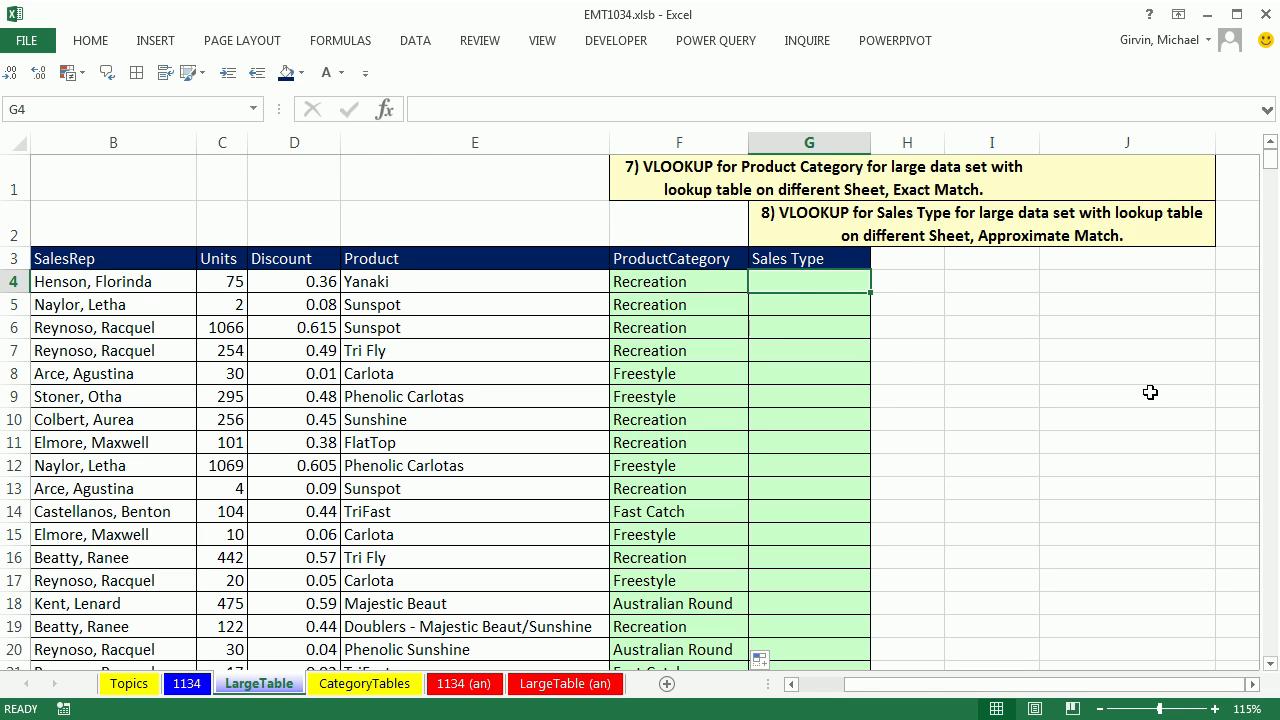
pyautogui.write('=')
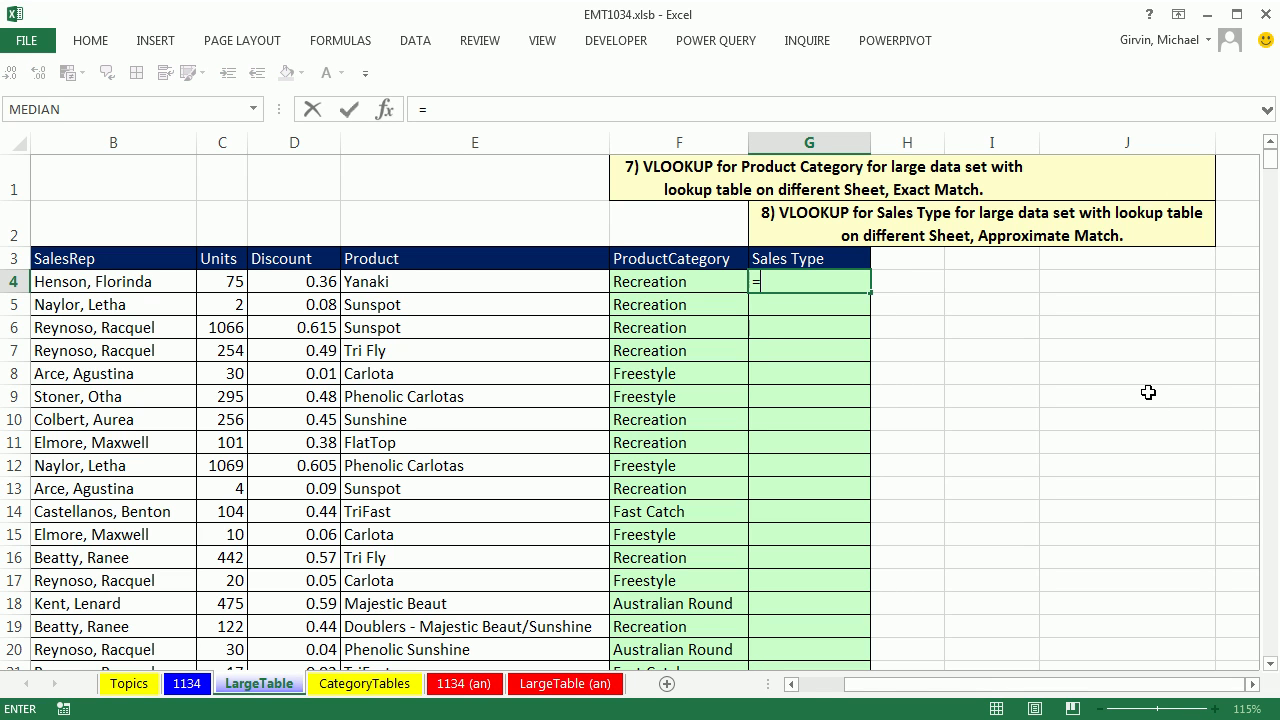
pyautogui.write('vl')
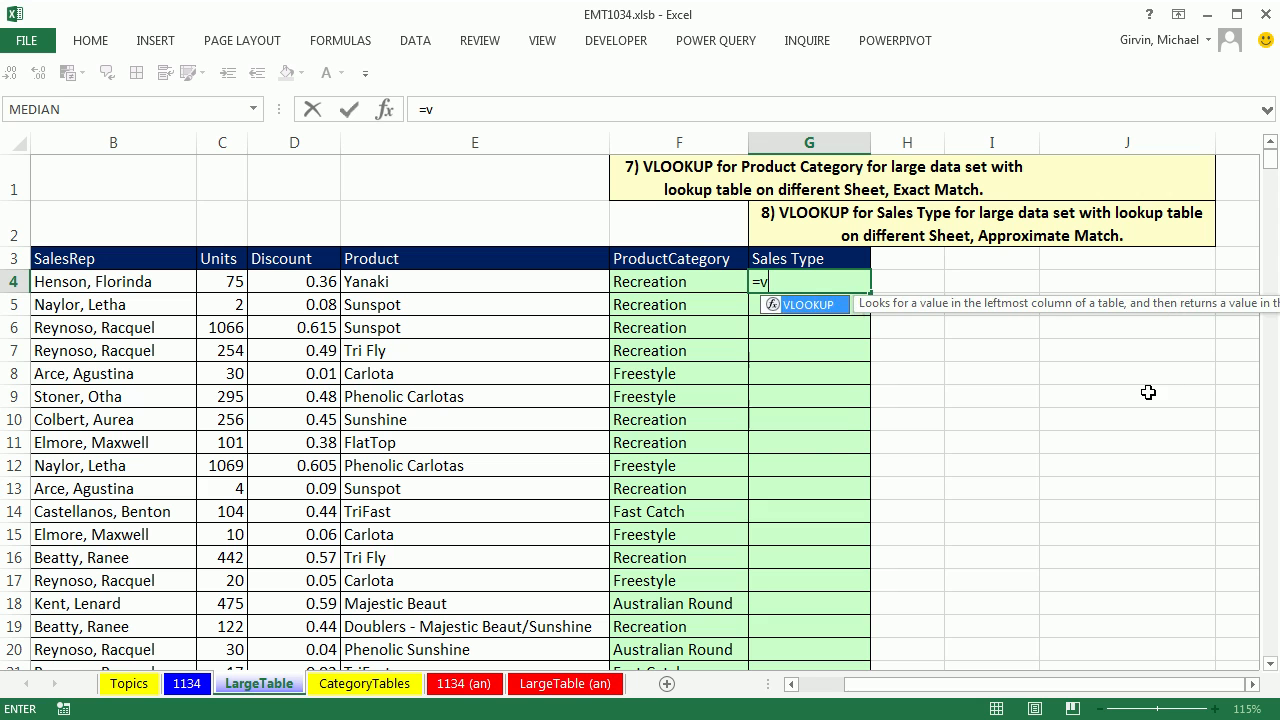
pyautogui.press('Tab')
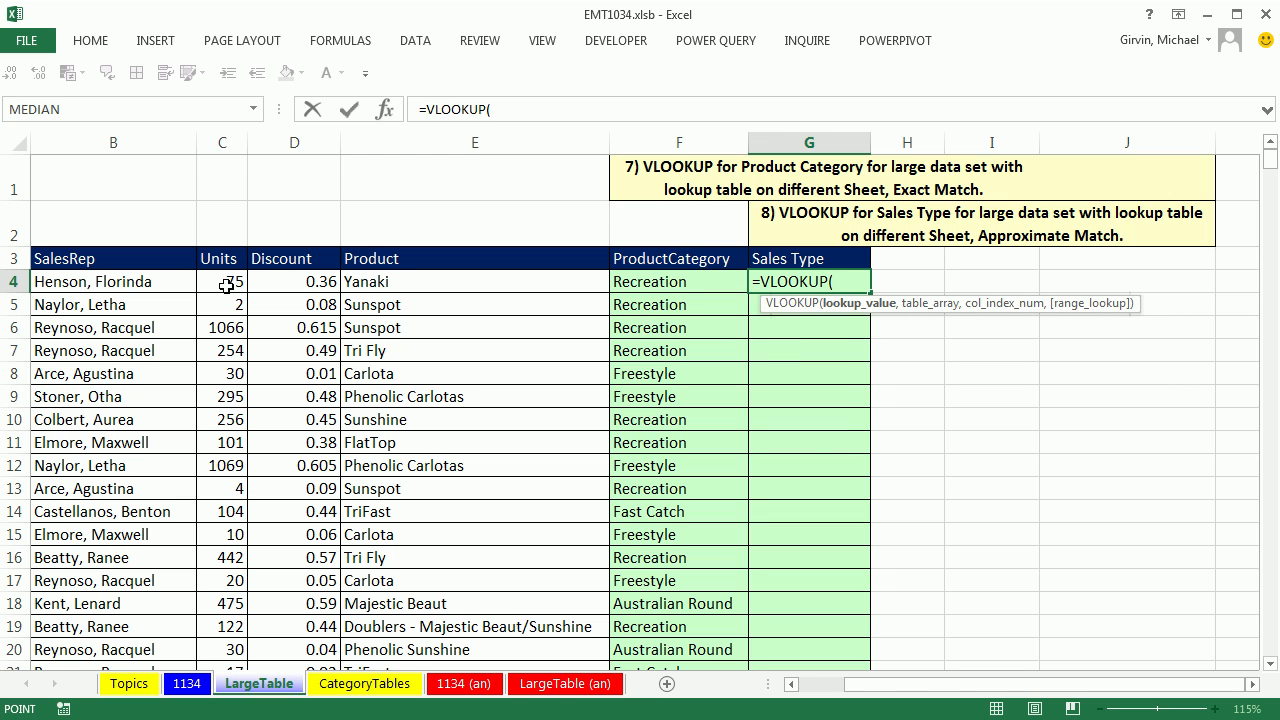
pyautogui.click(227, 286)
pyautogui.write(',')
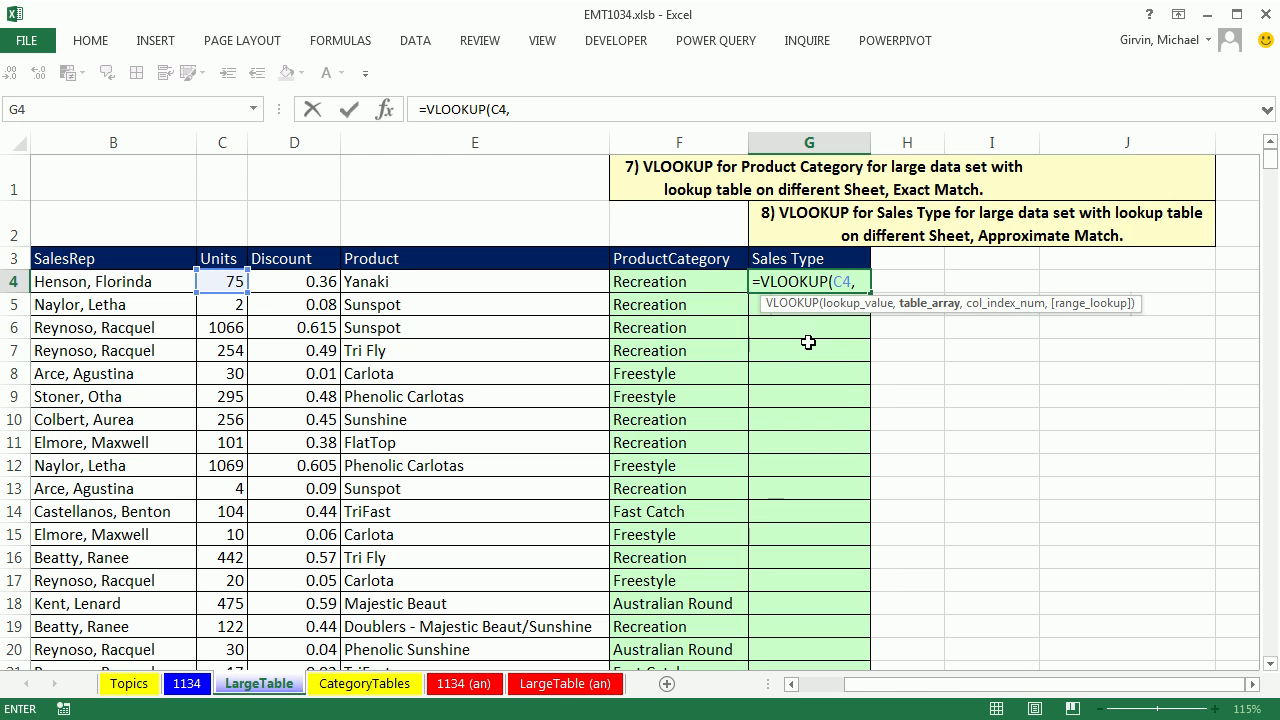
# - Use the Units and Sales Type range E2:F7 on CategoryTables as the table array, locked as $E$2:$F$7
pyautogui.click(379, 684)
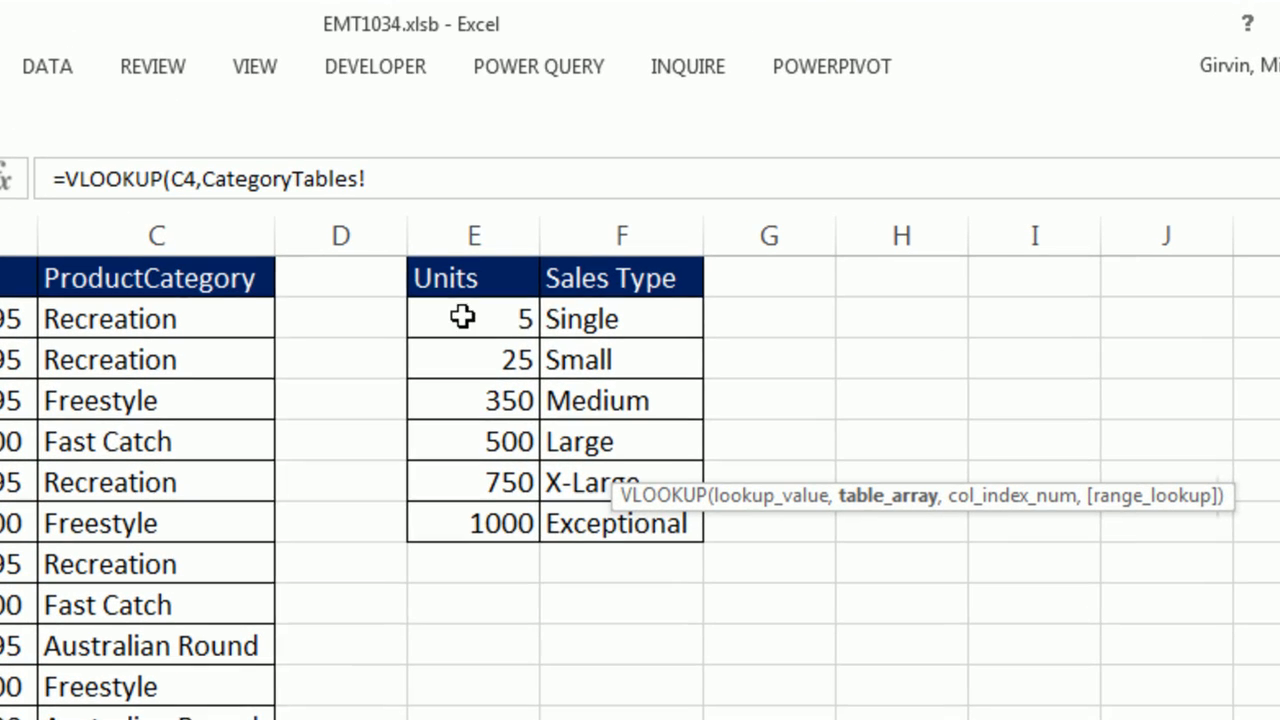
pyautogui.moveTo(700, 197); pyautogui.dragTo(767, 299)
pyautogui.moveTo(622, 489); pyautogui.dragTo(620, 526)
pyautogui.press('F4')
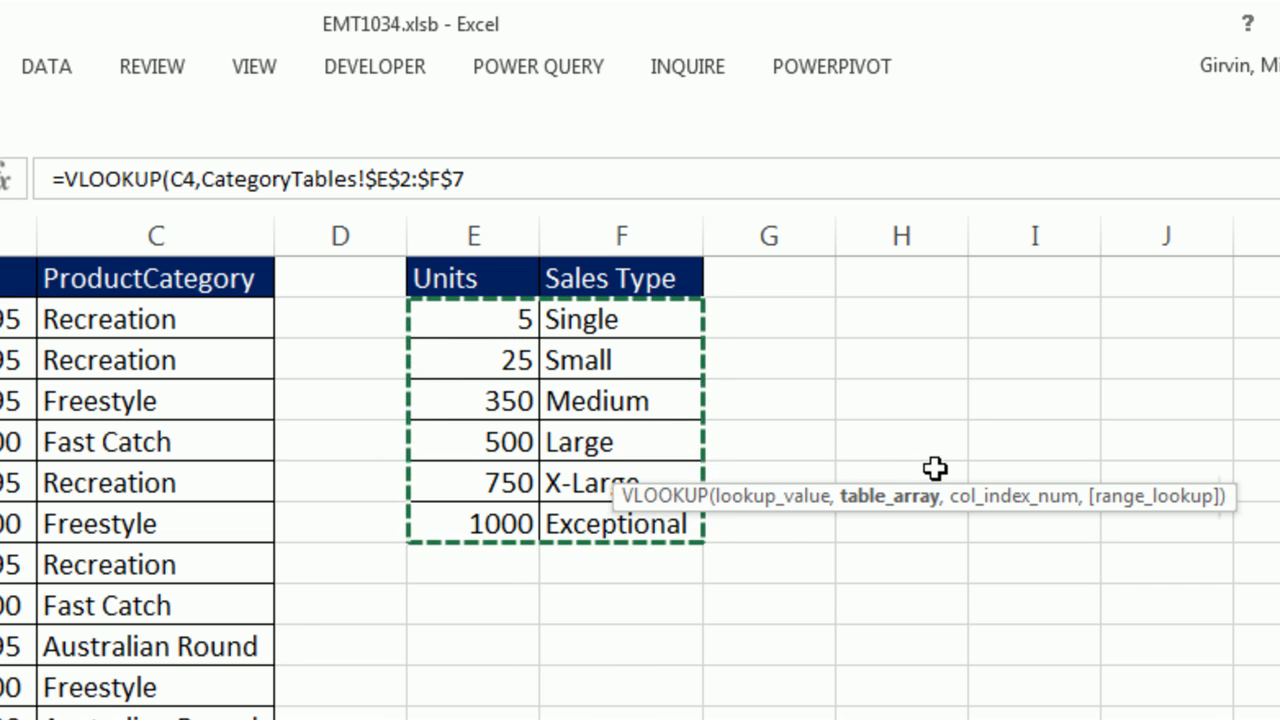
# - Complete the G4 VLOOKUP with column index 2 and default approximate match, enter it, and fill it down the Sales Type column
pyautogui.write(',')
pyautogui.moveTo(615, 495); pyautogui.dragTo(206, 229)
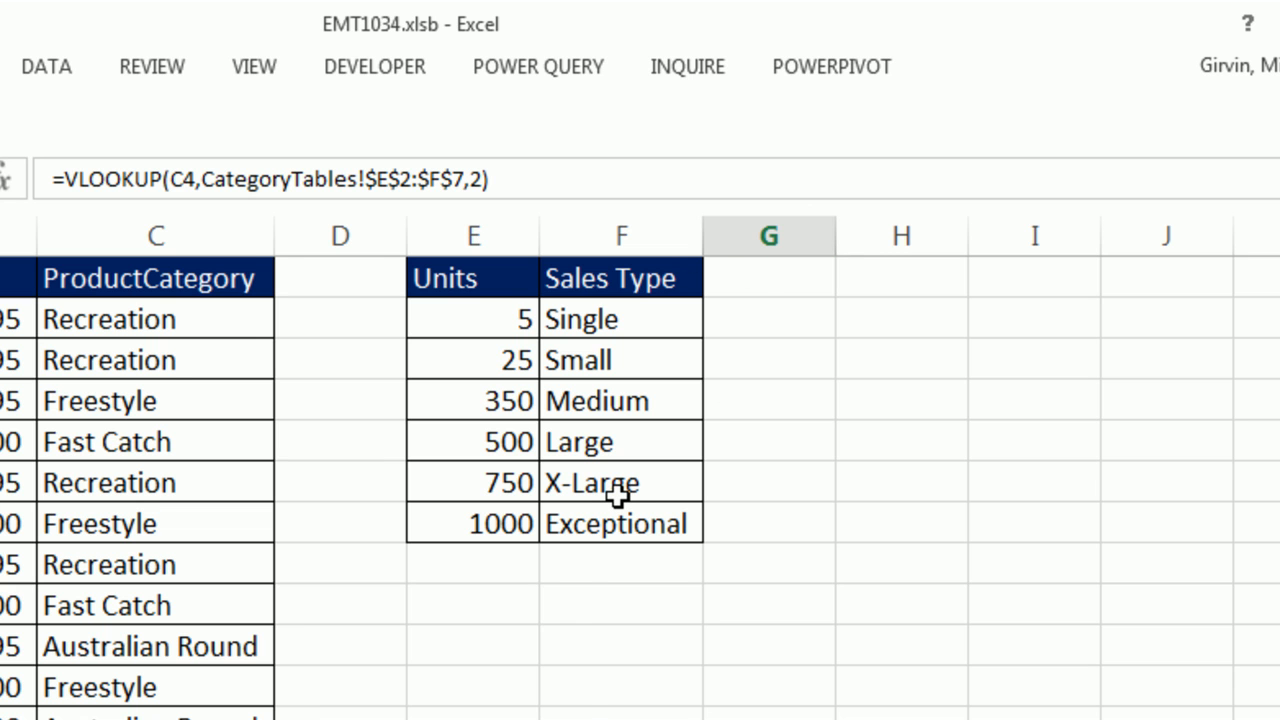
pyautogui.hotkey('ctrl', 'Return')
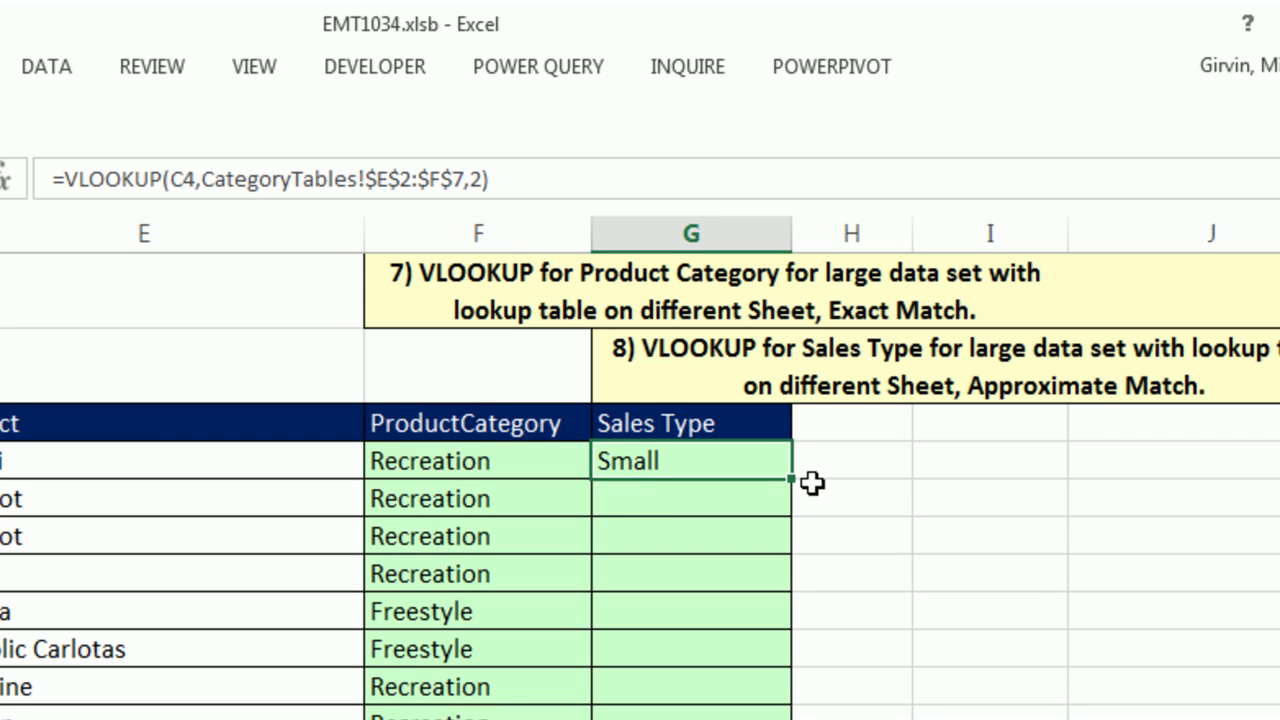
pyautogui.doubleClick(791, 479)
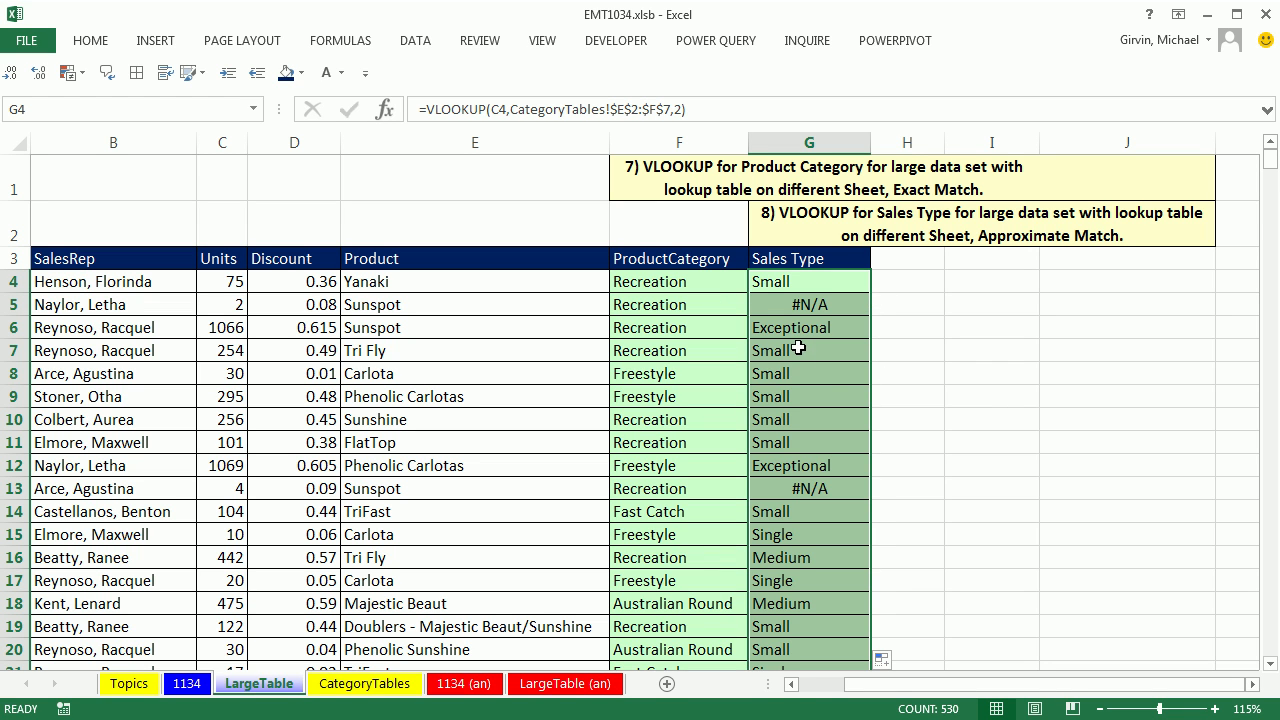
# - Inspect the VLOOKUP formula in G5 and the Units cell it refers to
pyautogui.click(796, 306)
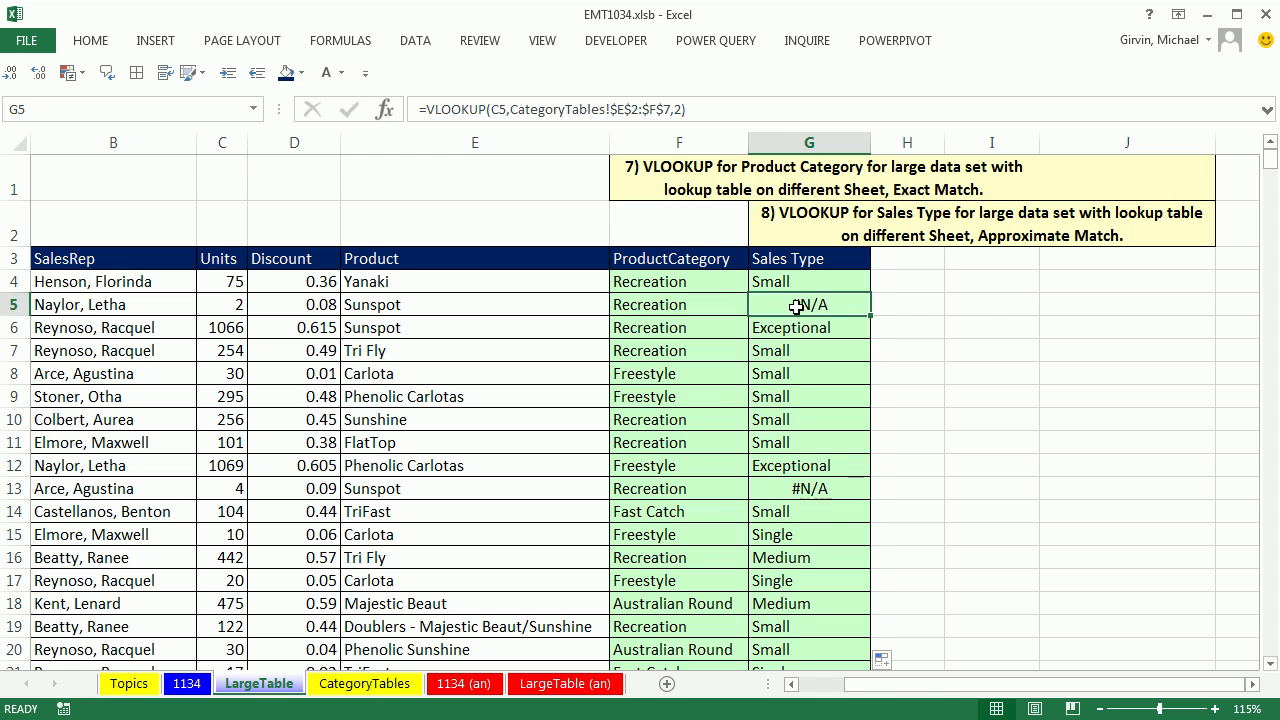
pyautogui.doubleClick(796, 306)
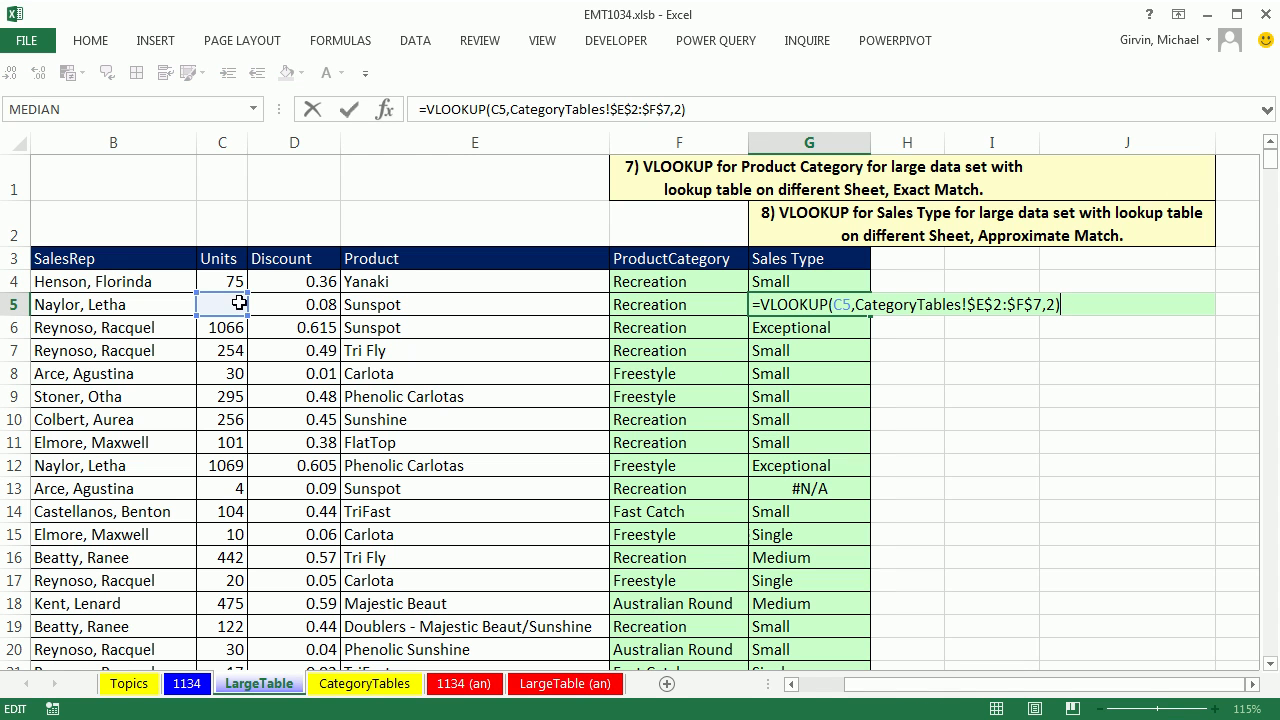
pyautogui.hotkey('ctrl', 'Return')
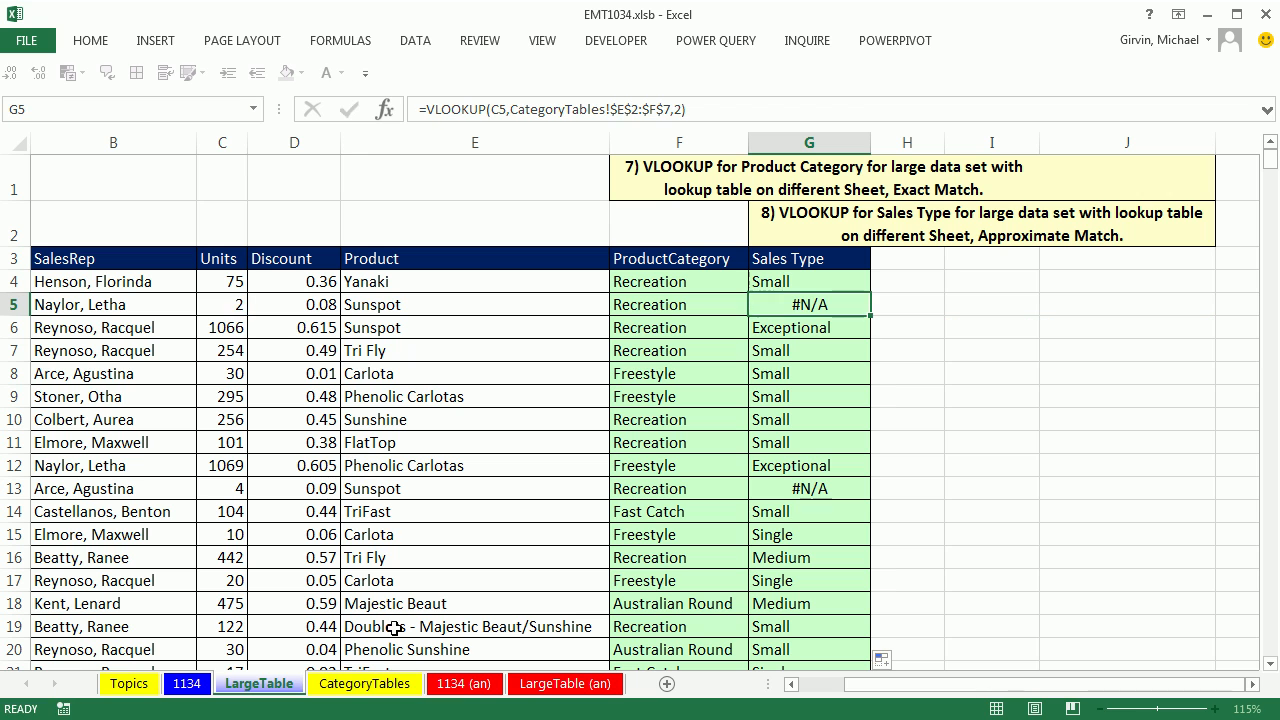
# - Set the first Units breakpoint, E2 on the CategoryTables sheet, to 0 and return to the LargeTable sheet
pyautogui.click(388, 688)
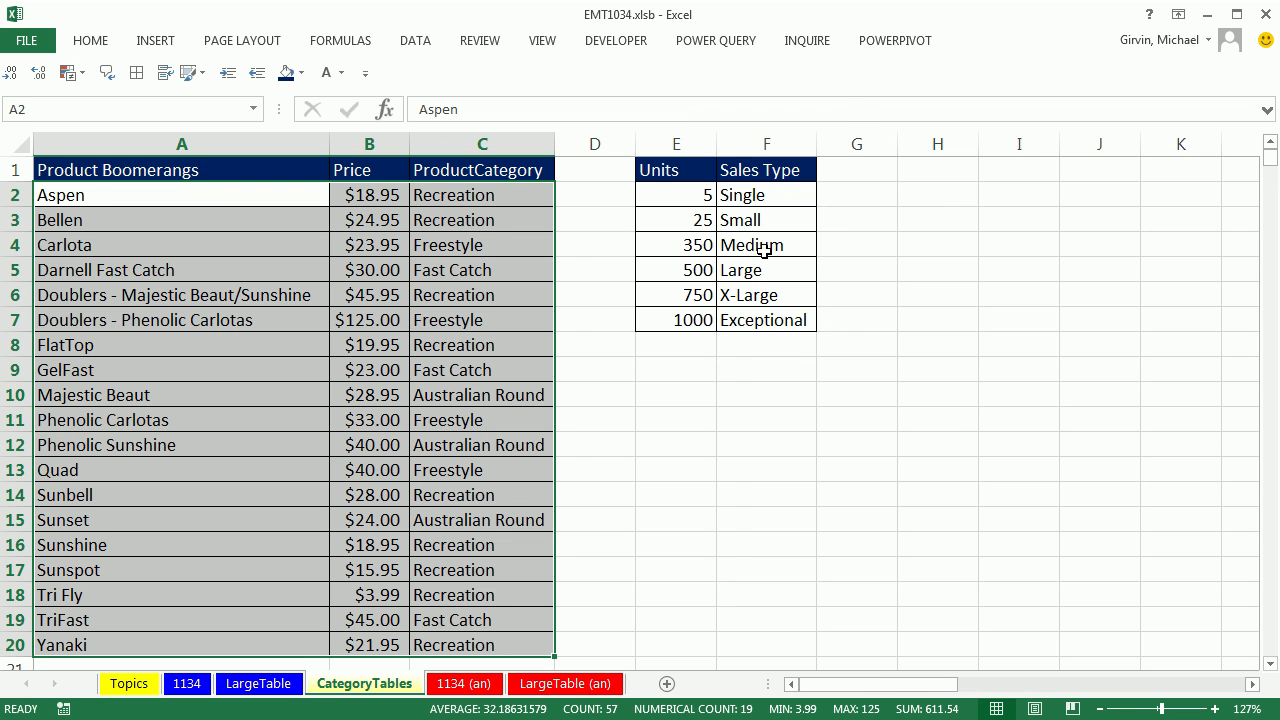
pyautogui.click(667, 192)
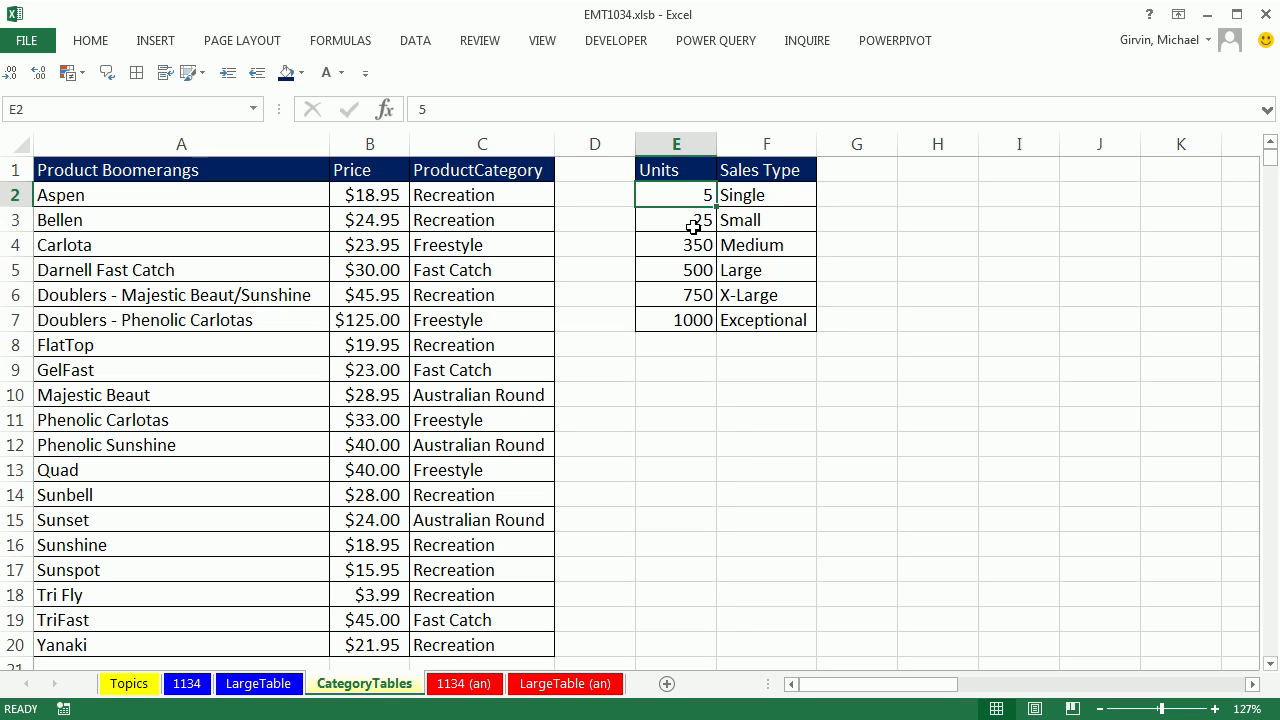
pyautogui.write('0')
pyautogui.hotkey('ctrl', 'Return')
pyautogui.click(259, 684)
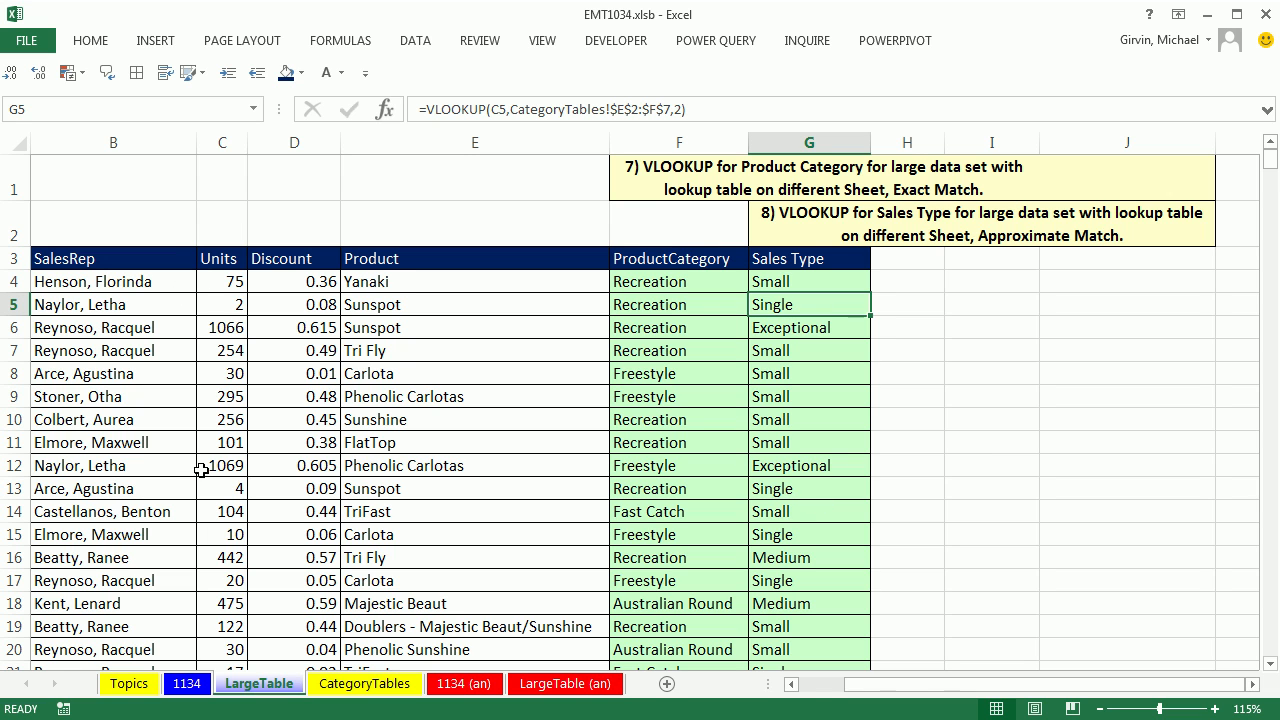
# - Recheck the Units breakpoints on CategoryTables, then compare the VLOOKUP formulas in G4 and F4 on the LargeTable sheet
pyautogui.click(364, 684)
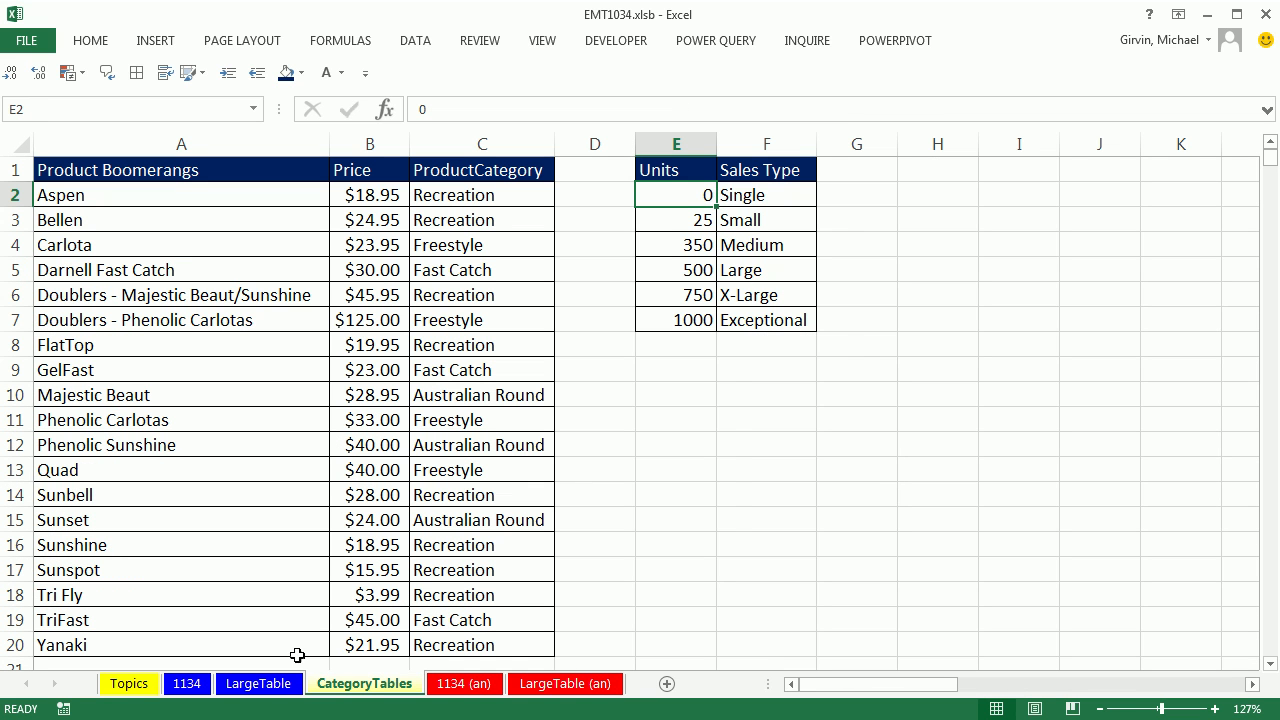
pyautogui.click(258, 684)
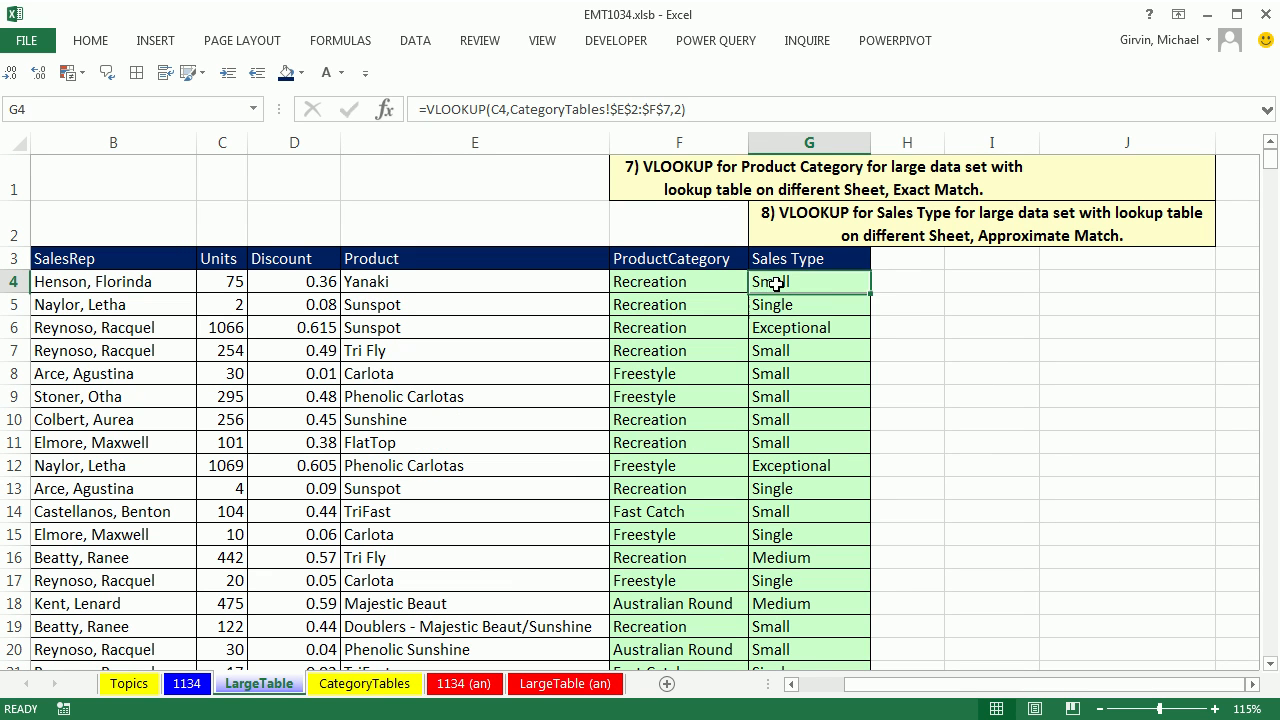
pyautogui.doubleClick(776, 284)
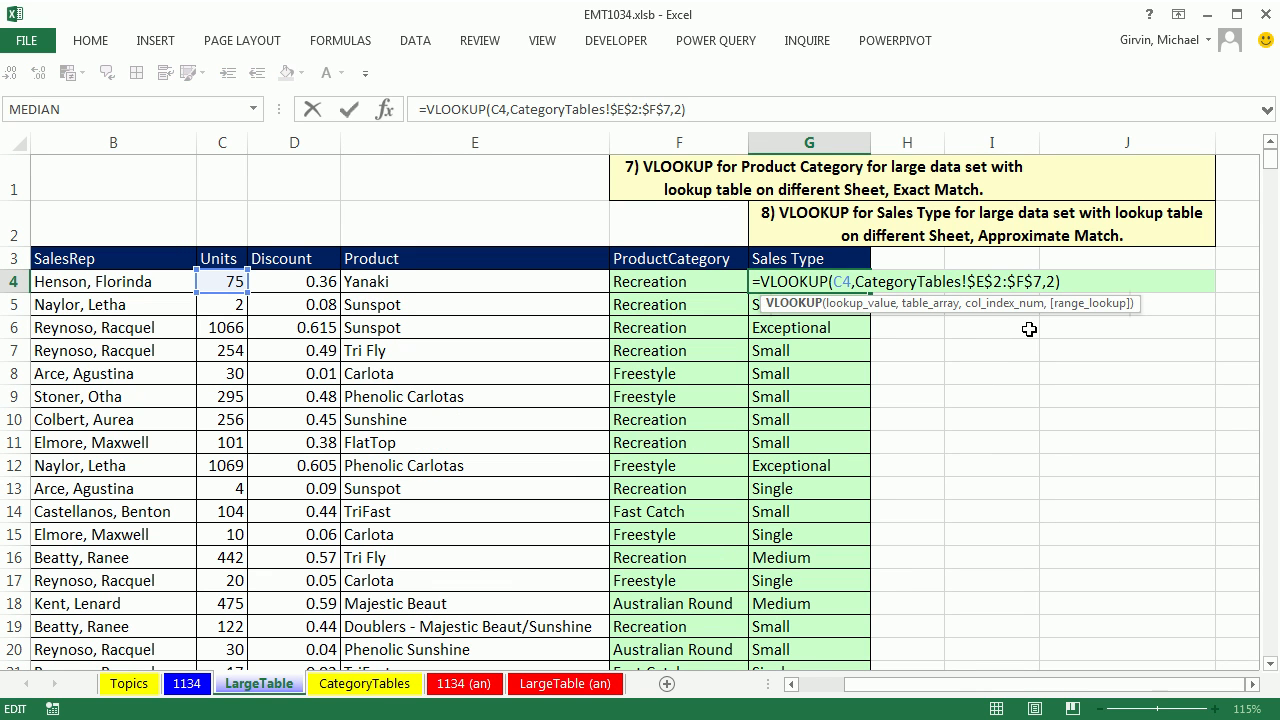
pyautogui.press('Escape')
pyautogui.doubleClick(663, 280)
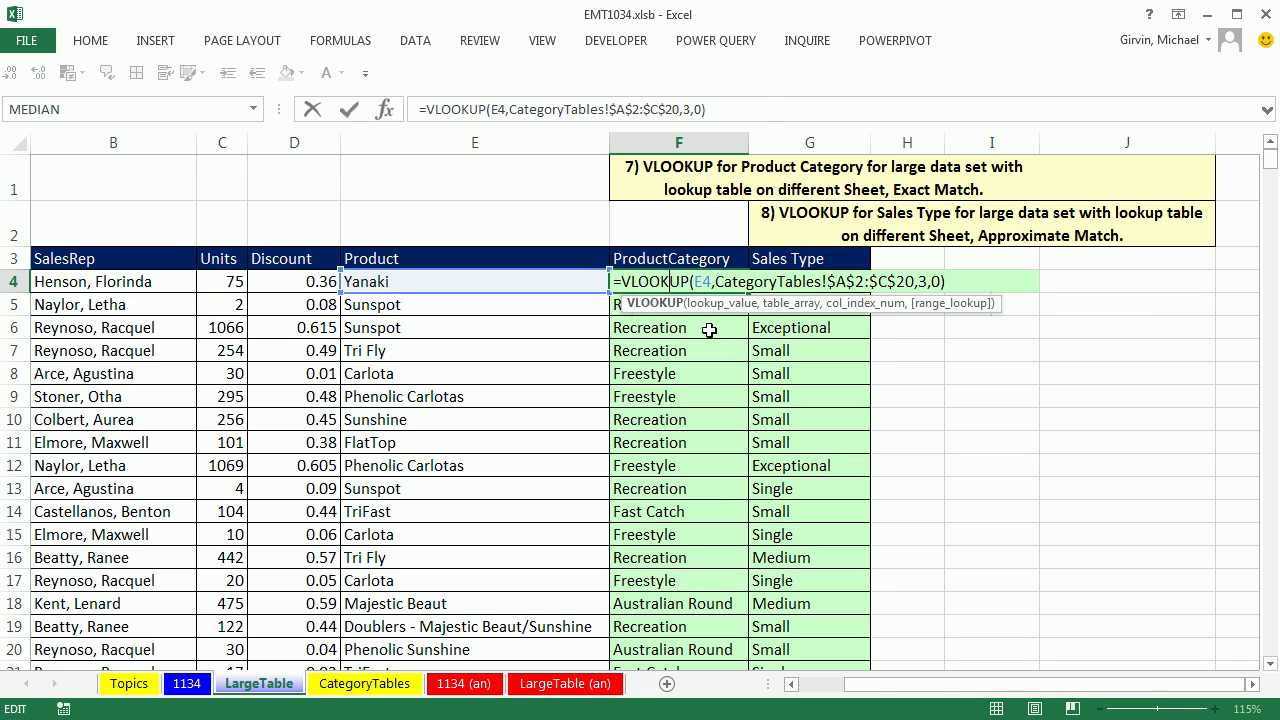
pyautogui.press('Escape')
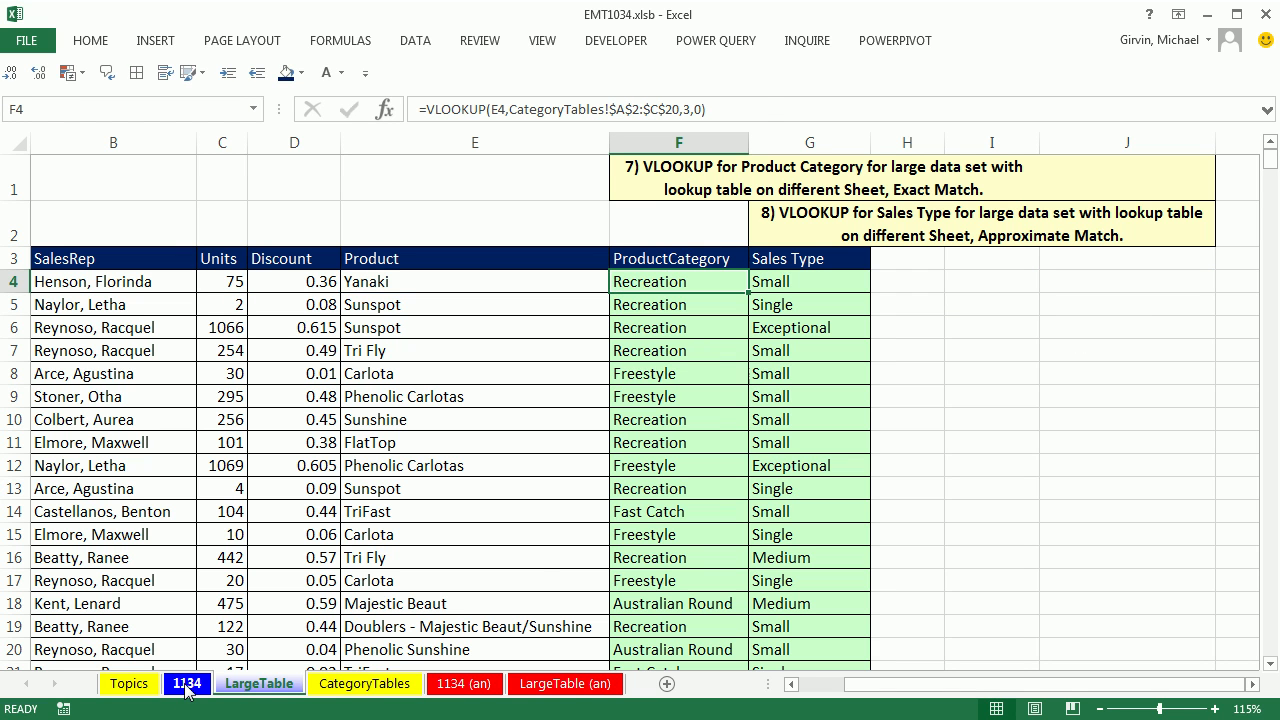
# - Go back to the 1134 sheet and review the hard-coded IF formula in C10
pyautogui.click(187, 683)
pyautogui.scroll(15, 370, 553)
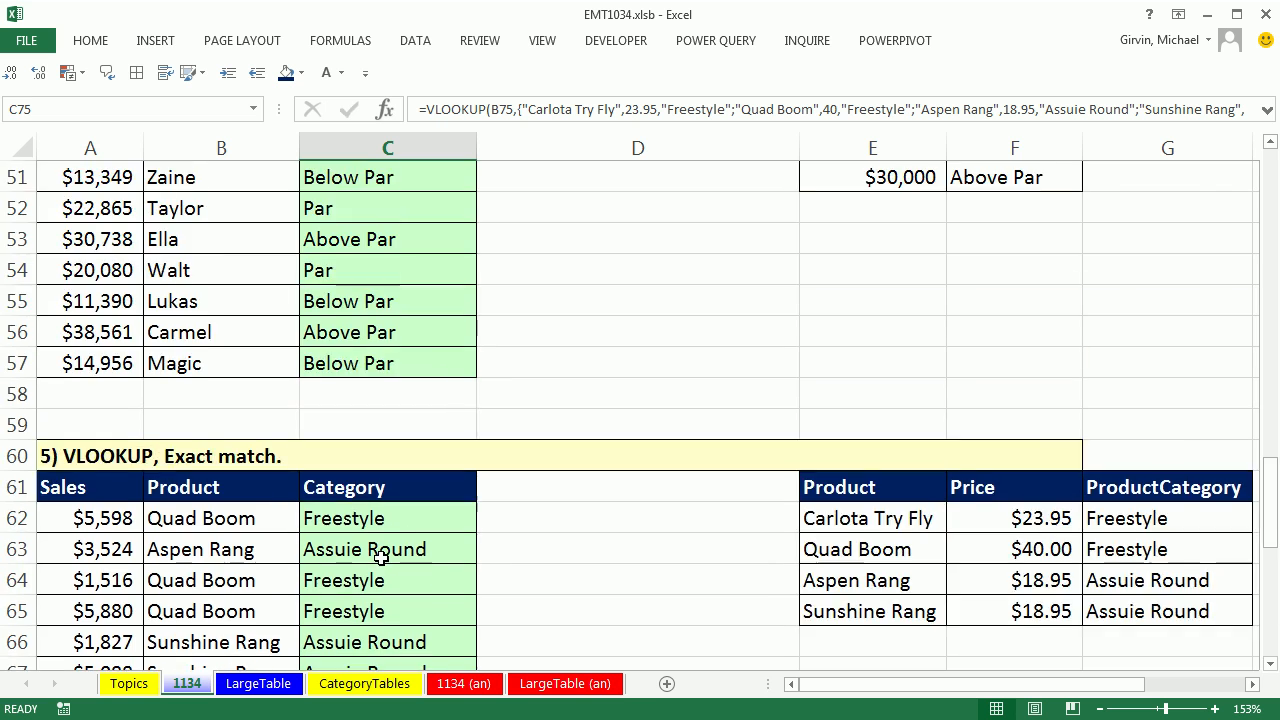
pyautogui.scroll(10, 381, 558)
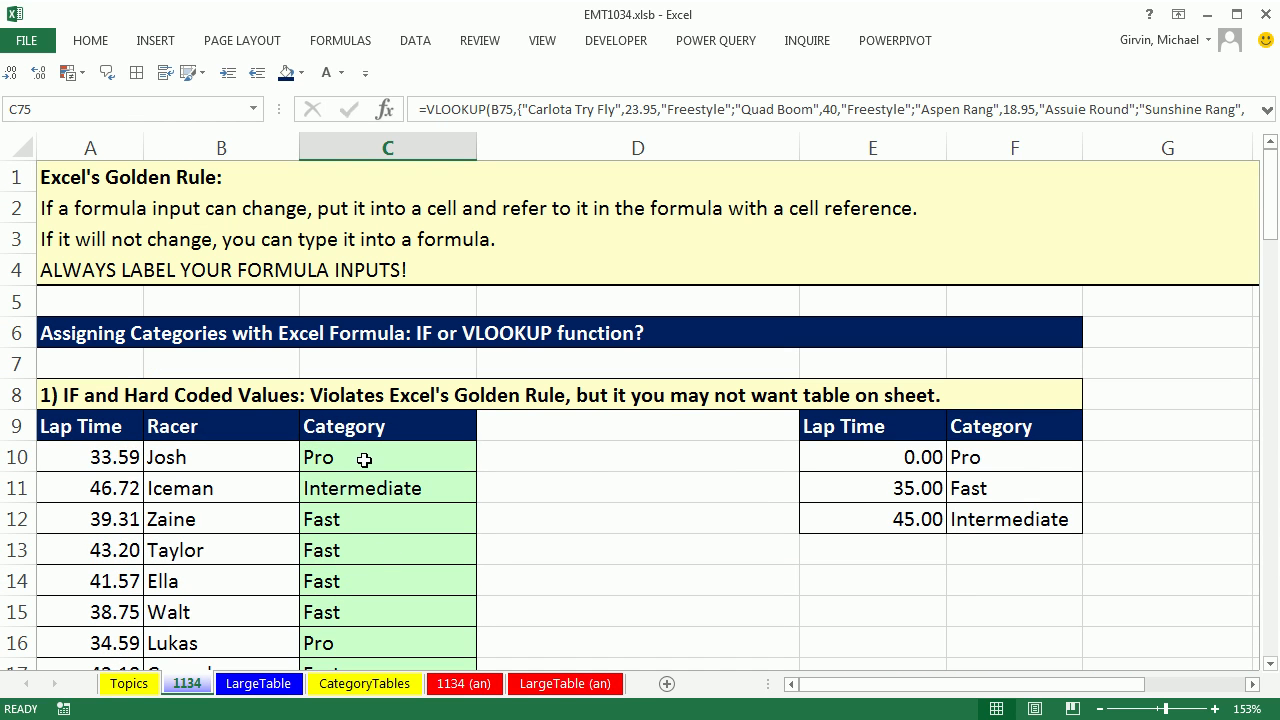
pyautogui.click(365, 460)
pyautogui.press('F2')
pyautogui.press('Escape')
# - Review the cell-reference IF formula in C23 and the VLOOKUP formula in C36
pyautogui.scroll(-4, 540, 549)
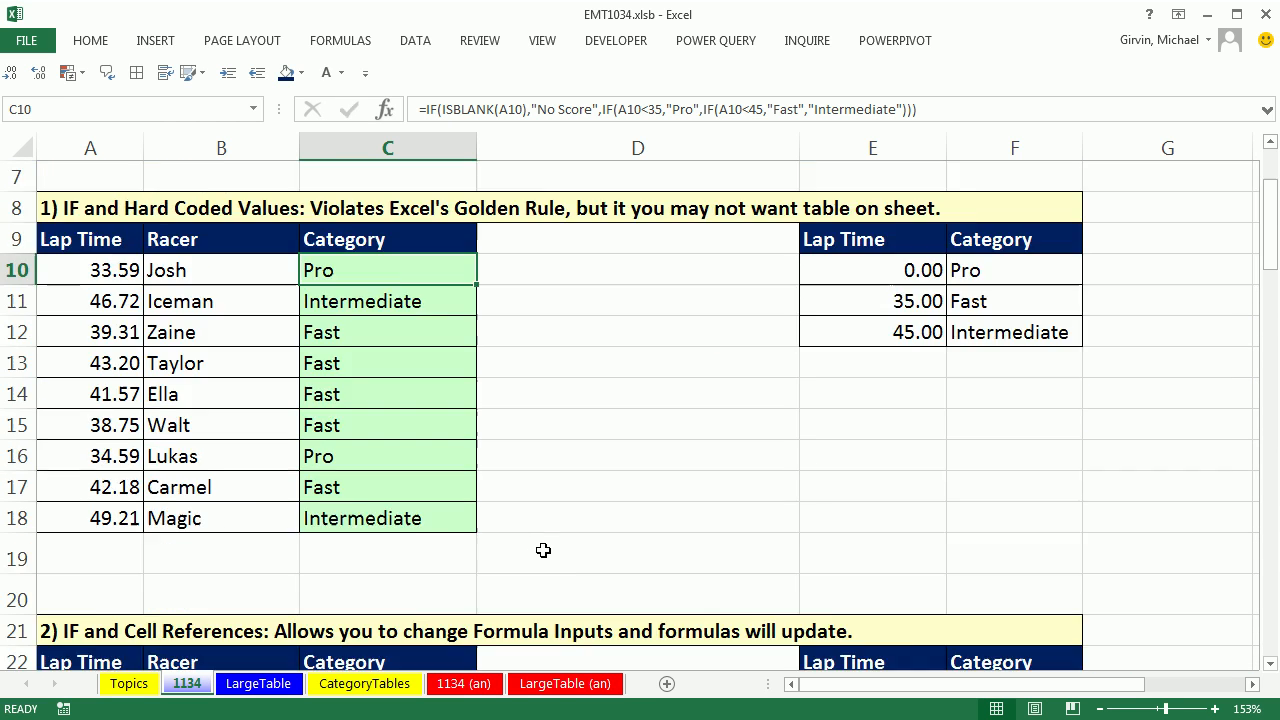
pyautogui.scroll(-2, 540, 549)
pyautogui.click(368, 320)
pyautogui.press('F2')
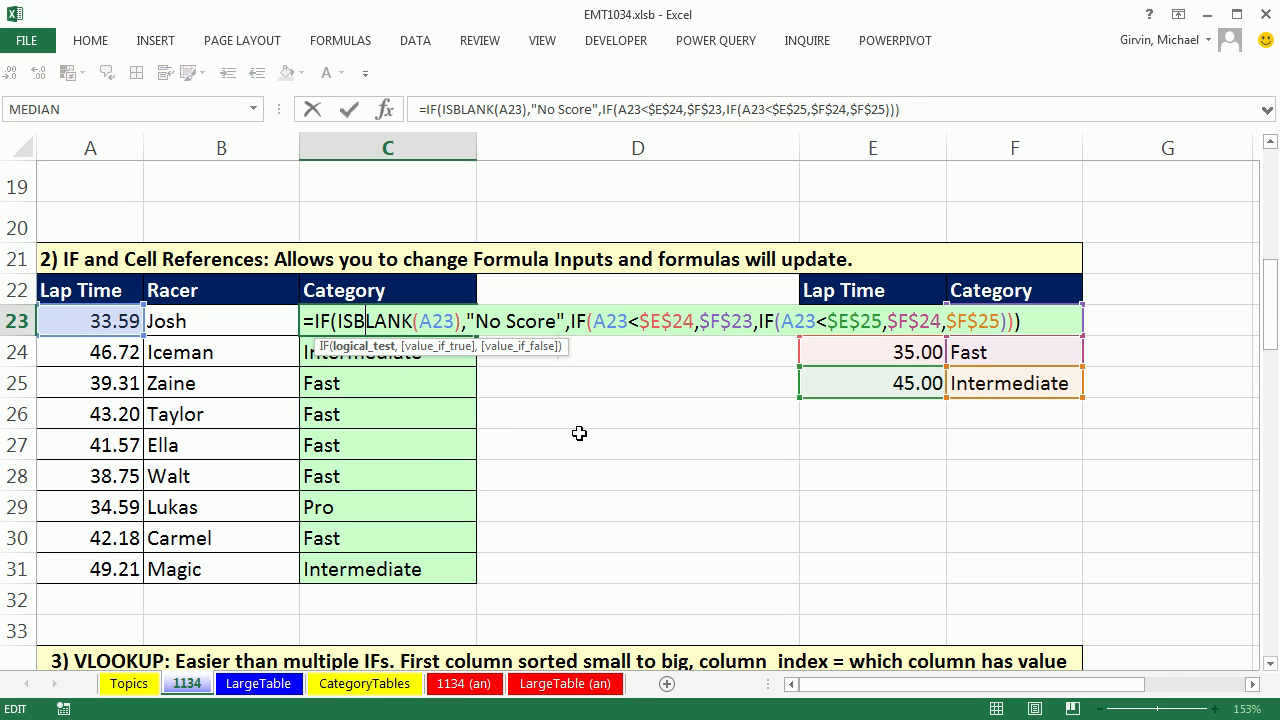
pyautogui.press('Escape')
pyautogui.scroll(-4, 580, 434)
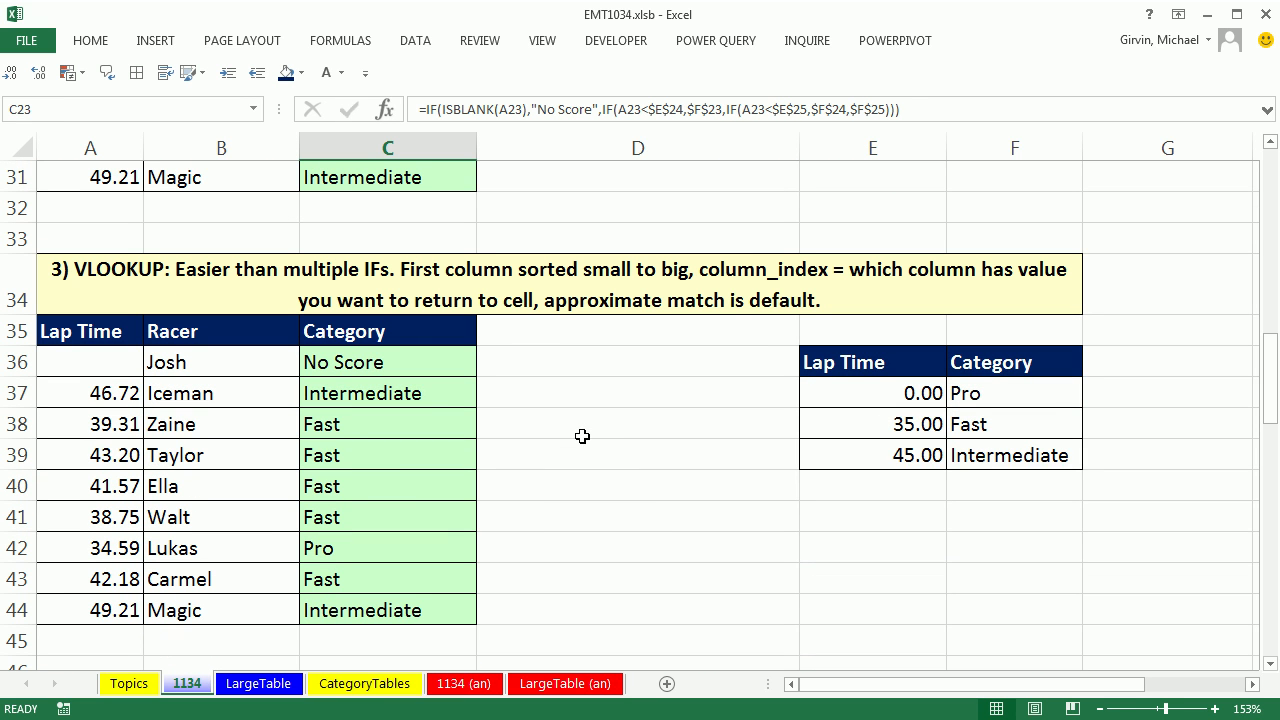
pyautogui.doubleClick(366, 362)
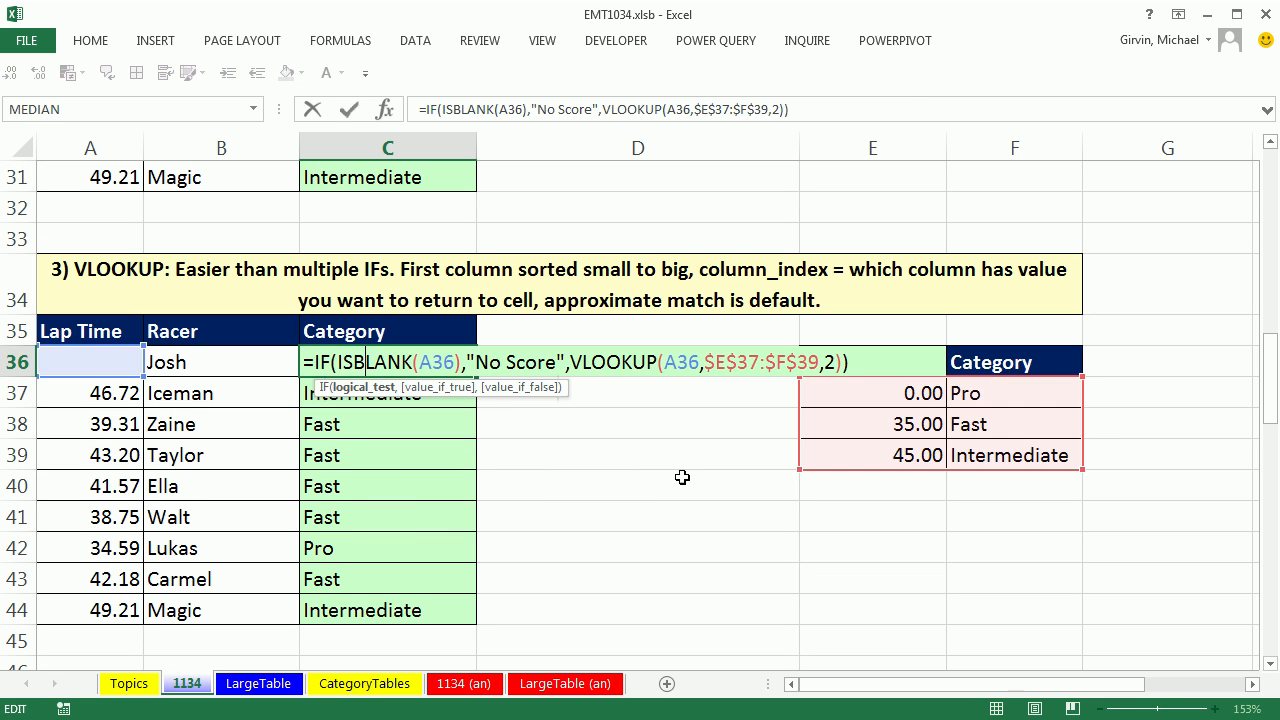